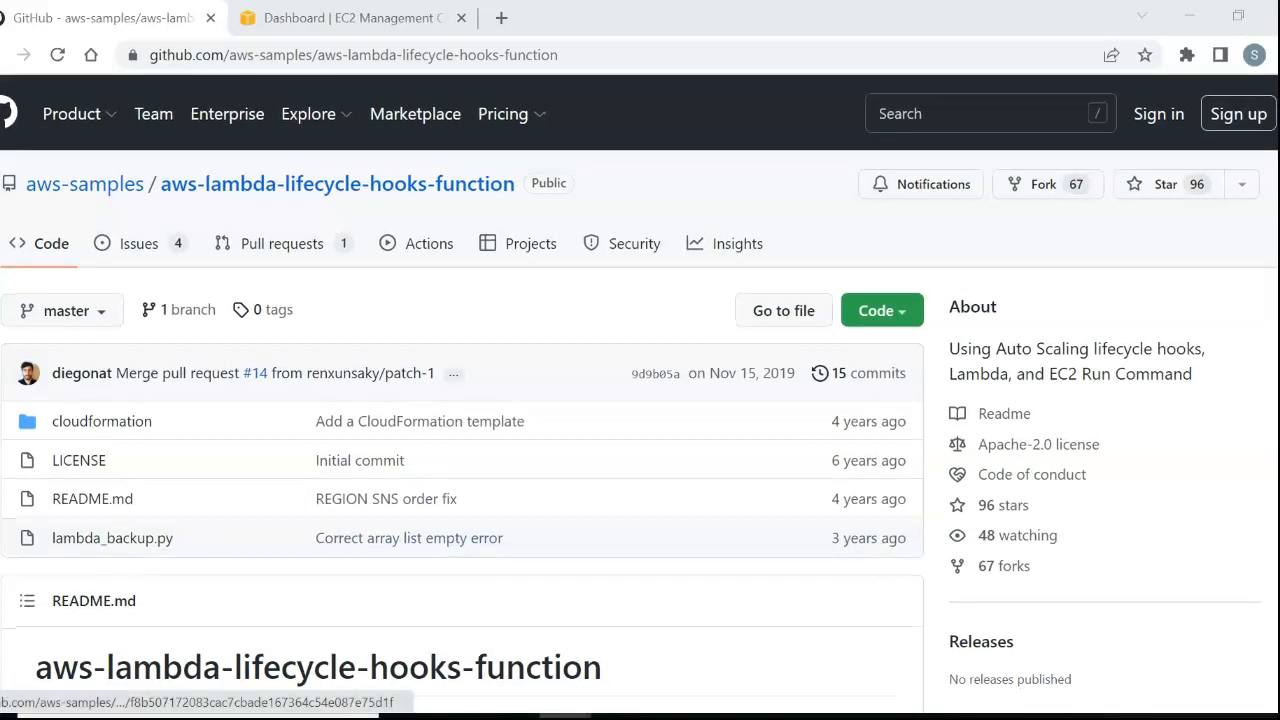
Read through the aws-lambda-lifecycle-hooks-function README, covering the introduction, environment setup and Step 1 on creating an SNS topic.
scroll(600, 537, down, 1)
scroll(600, 400, down, 4)
scroll(600, 400, down, 3)
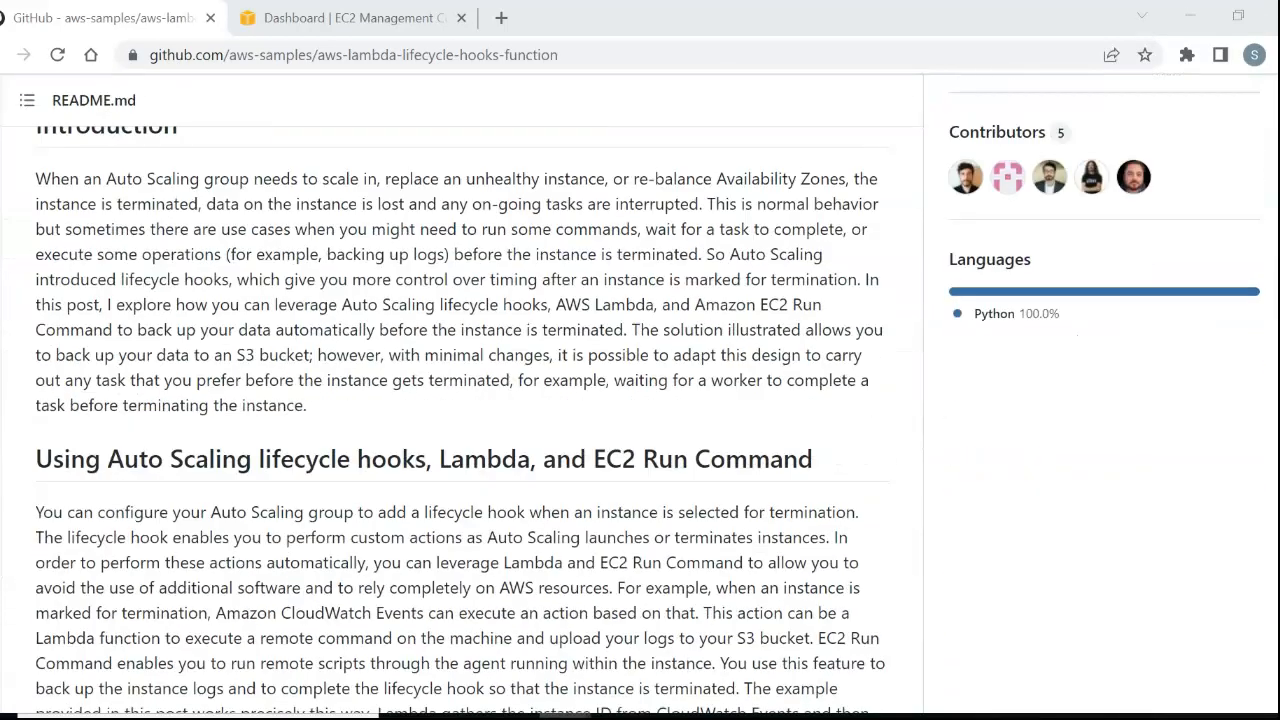
scroll(460, 400, down, 5)
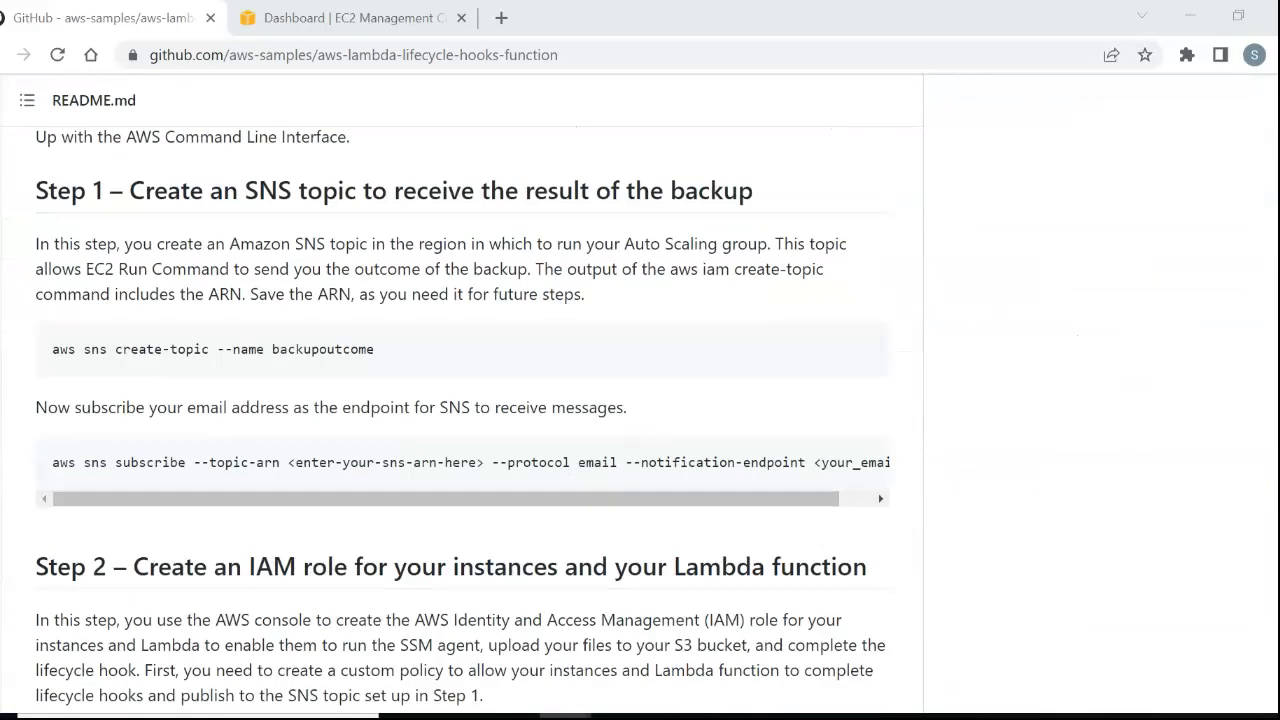
scroll(460, 420, down, 15)
scroll(460, 400, up, 20)
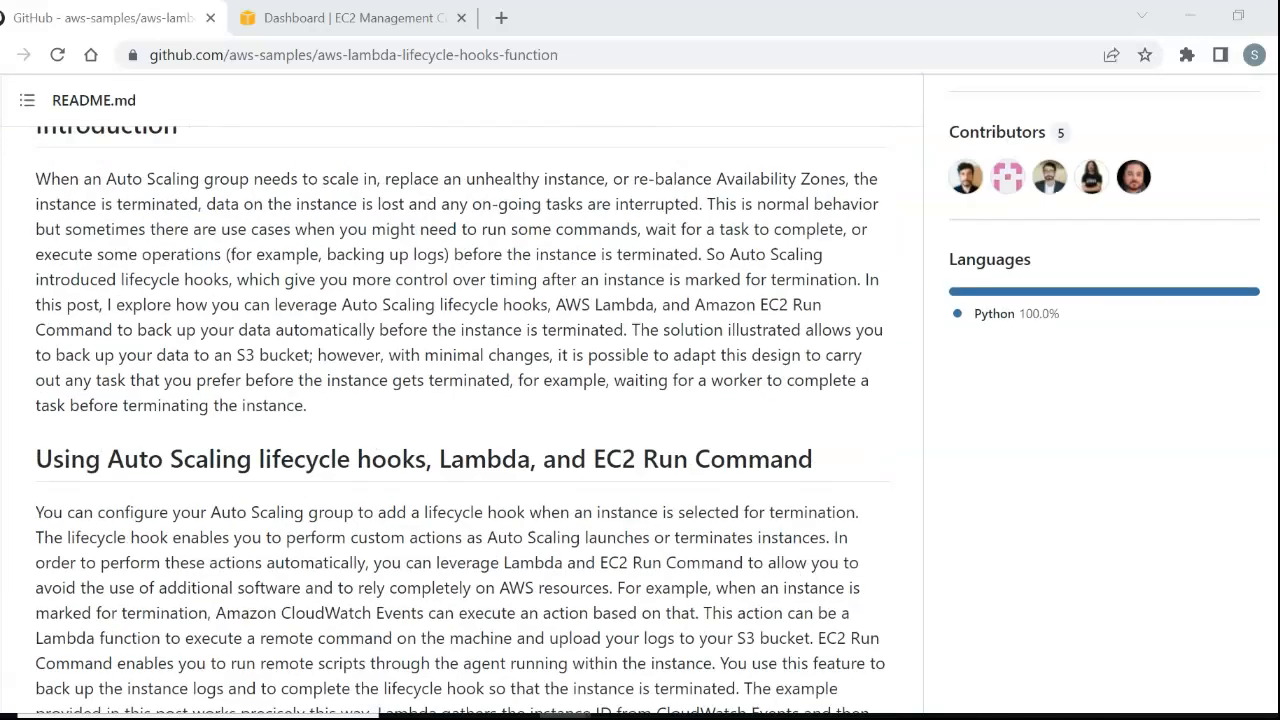
scroll(460, 400, up, 5)
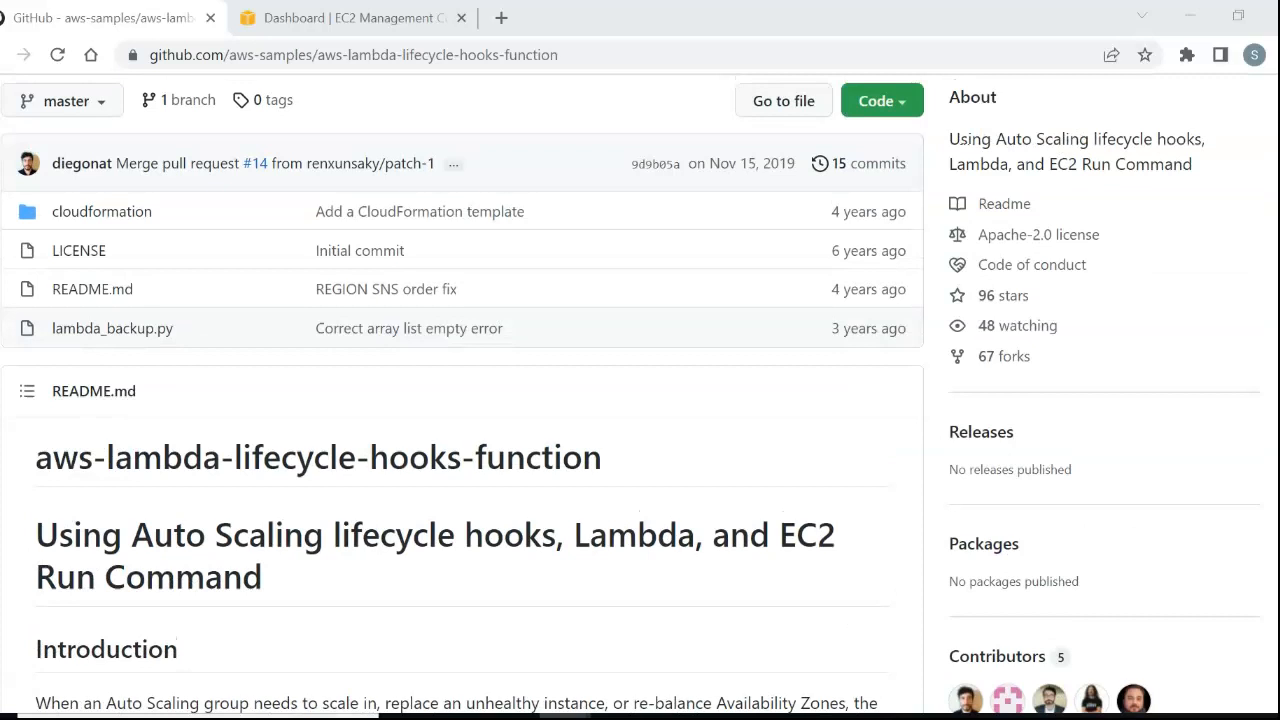
scroll(460, 400, up, 2)
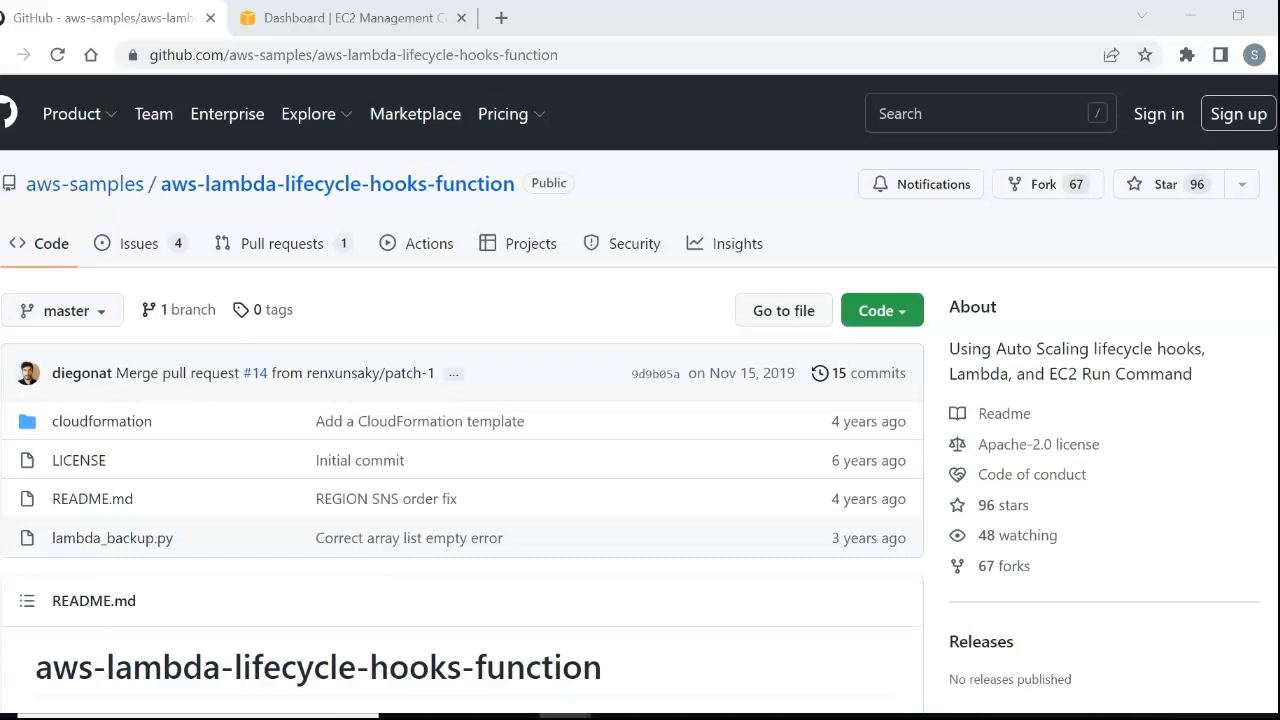
scroll(460, 420, down, 10)
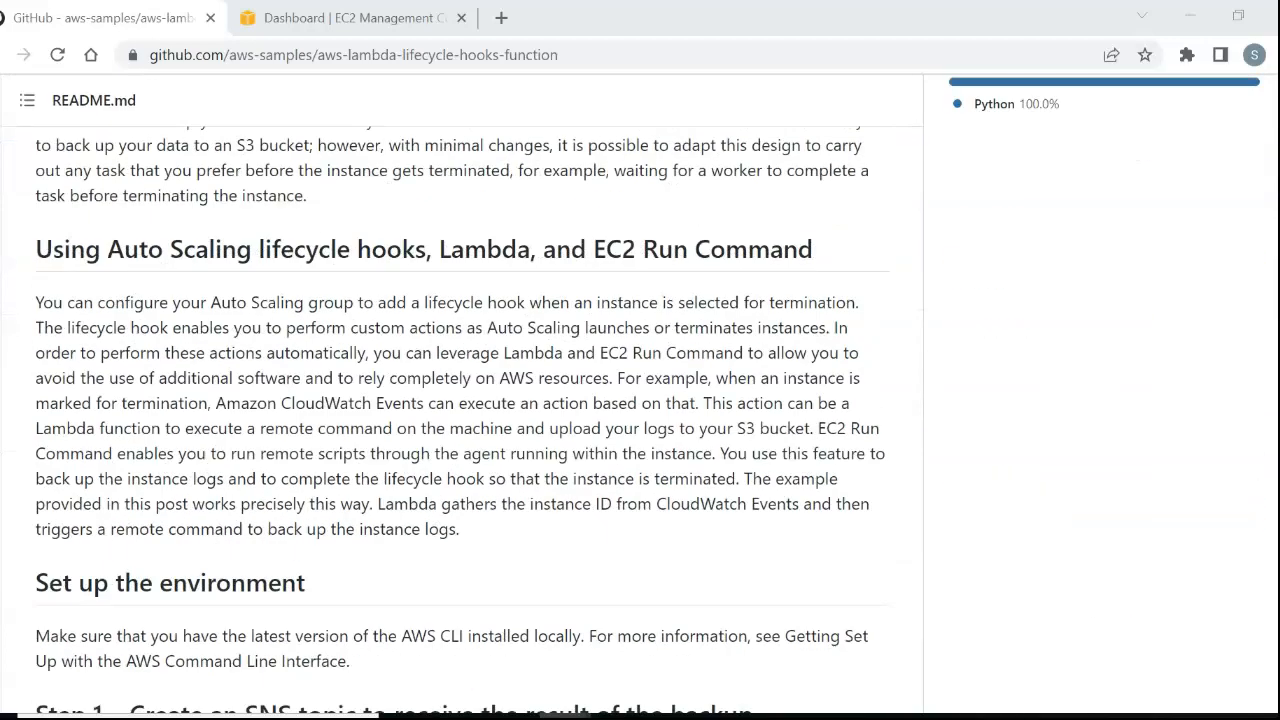
scroll(460, 420, down, 3)
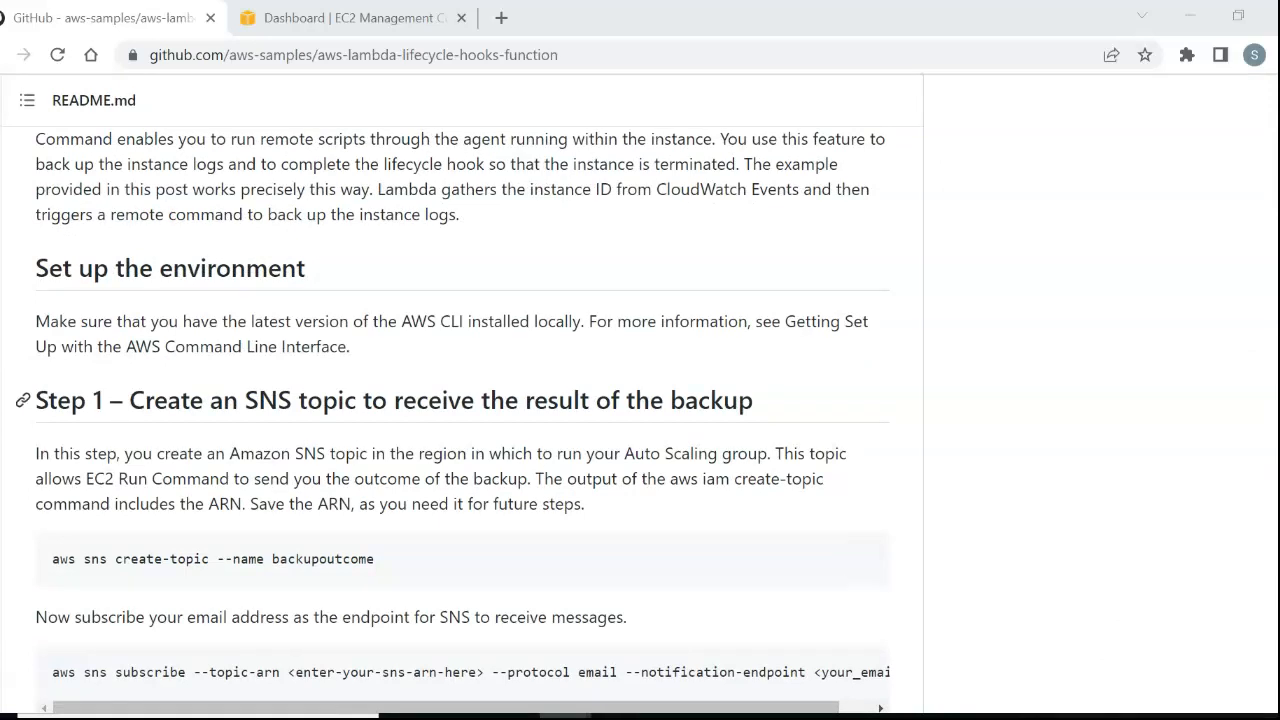
drag(375, 321, 608, 321)
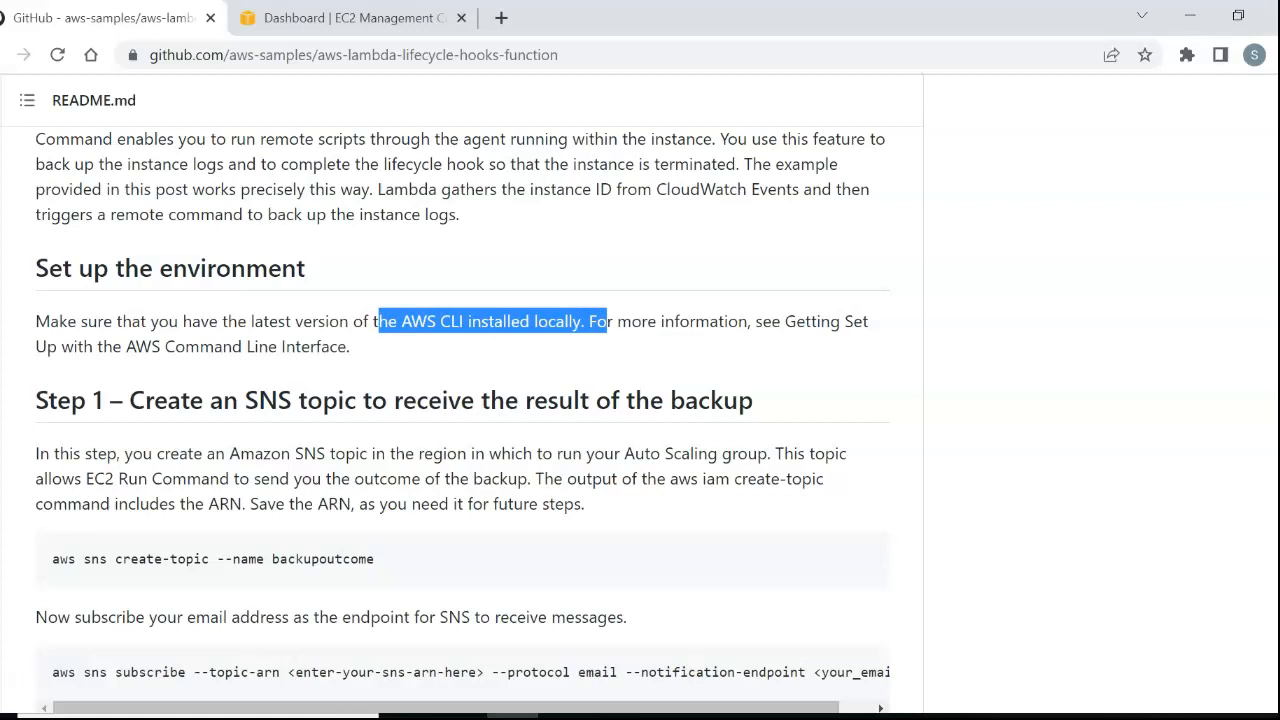
scroll(460, 400, down, 1)
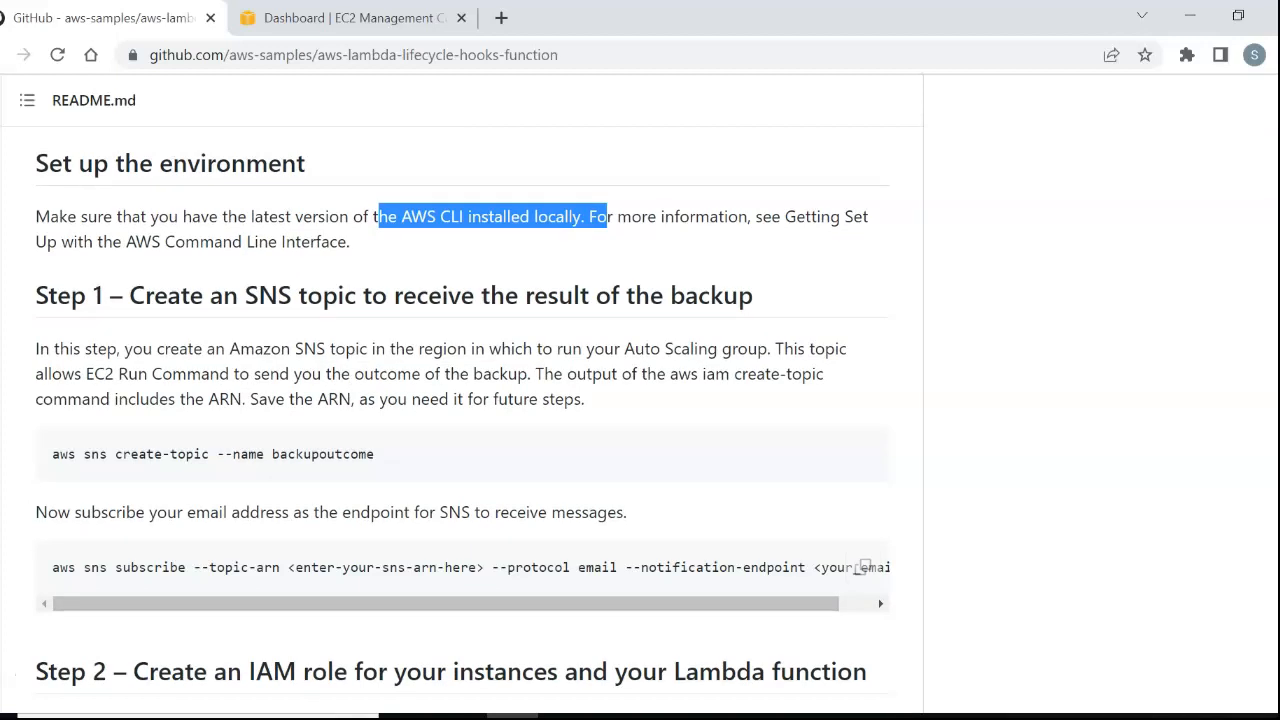
Copy the SNS create-topic command from Step 1 of the README, then switch to Command Prompt and clear its screen.
drag(378, 454, 52, 454)
key(ctrl+c)
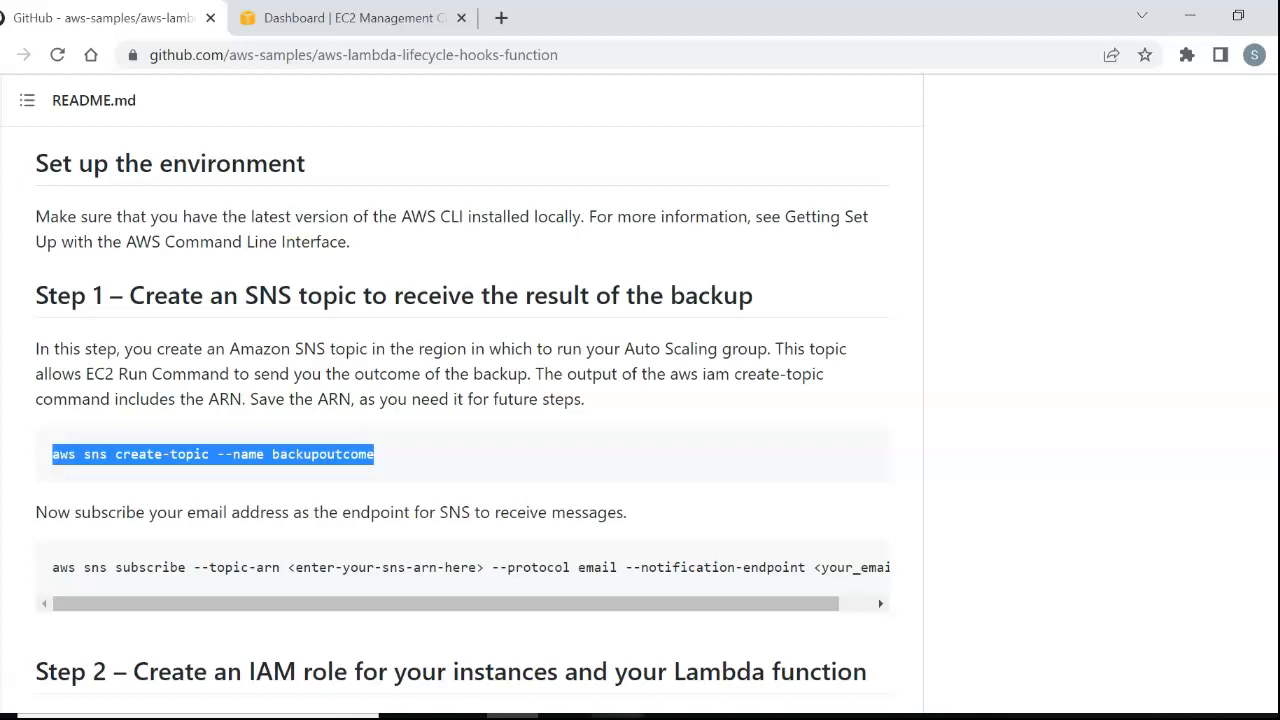
click(618, 716)
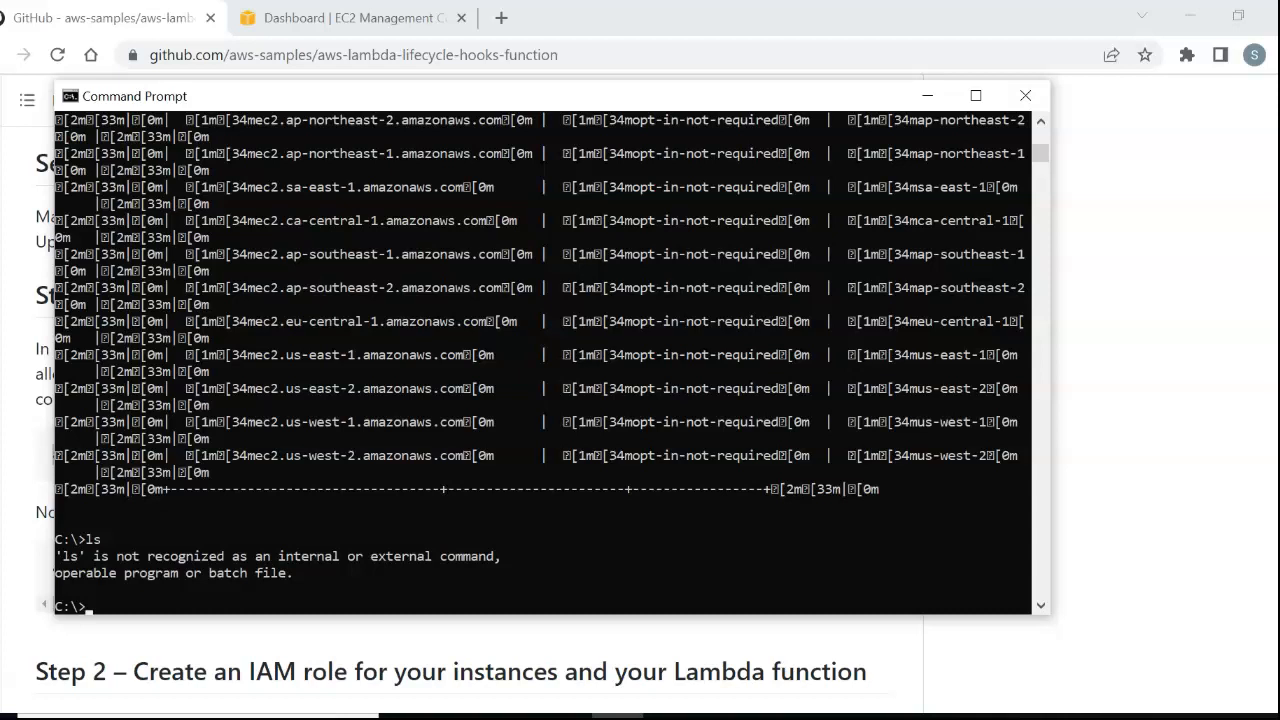
text(clsa)
key(BackSpace)
key(Return)
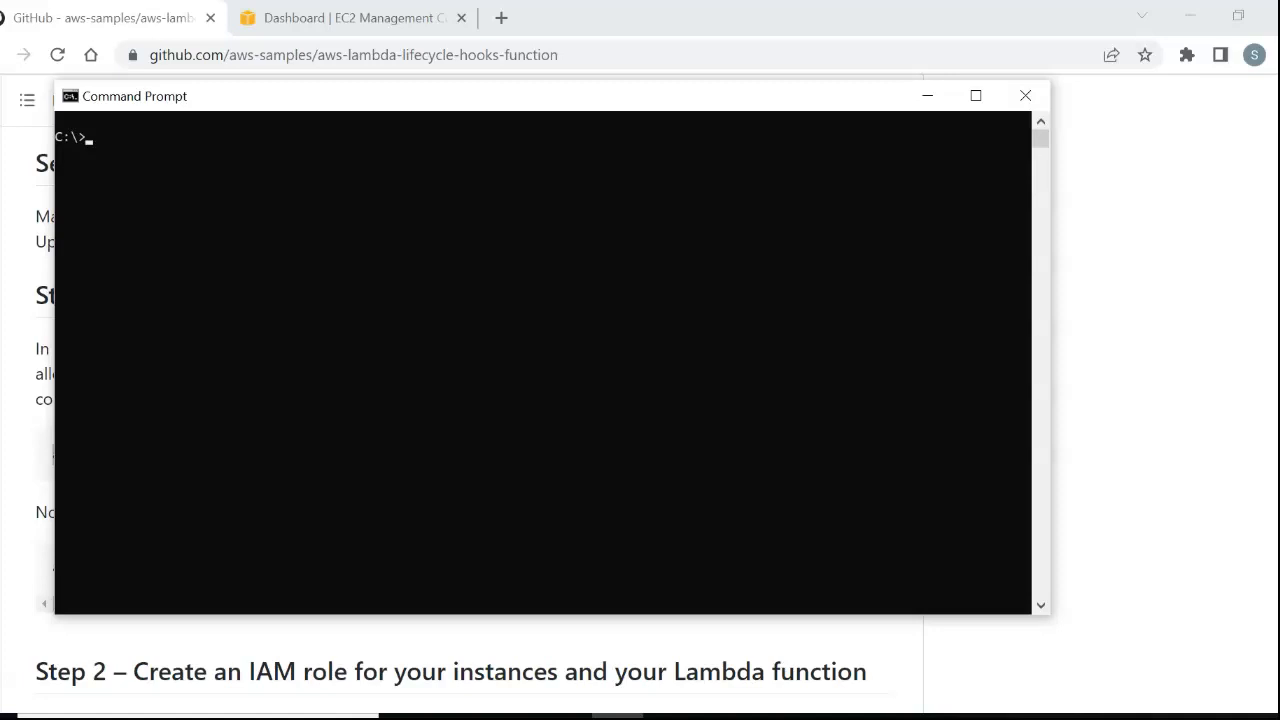
Try to start the AWS CLI configuration with the command "aws cli configure".
text(aws cli congi)
key(BackSpace)
key(BackSpace)
text(figure)
key(Return)
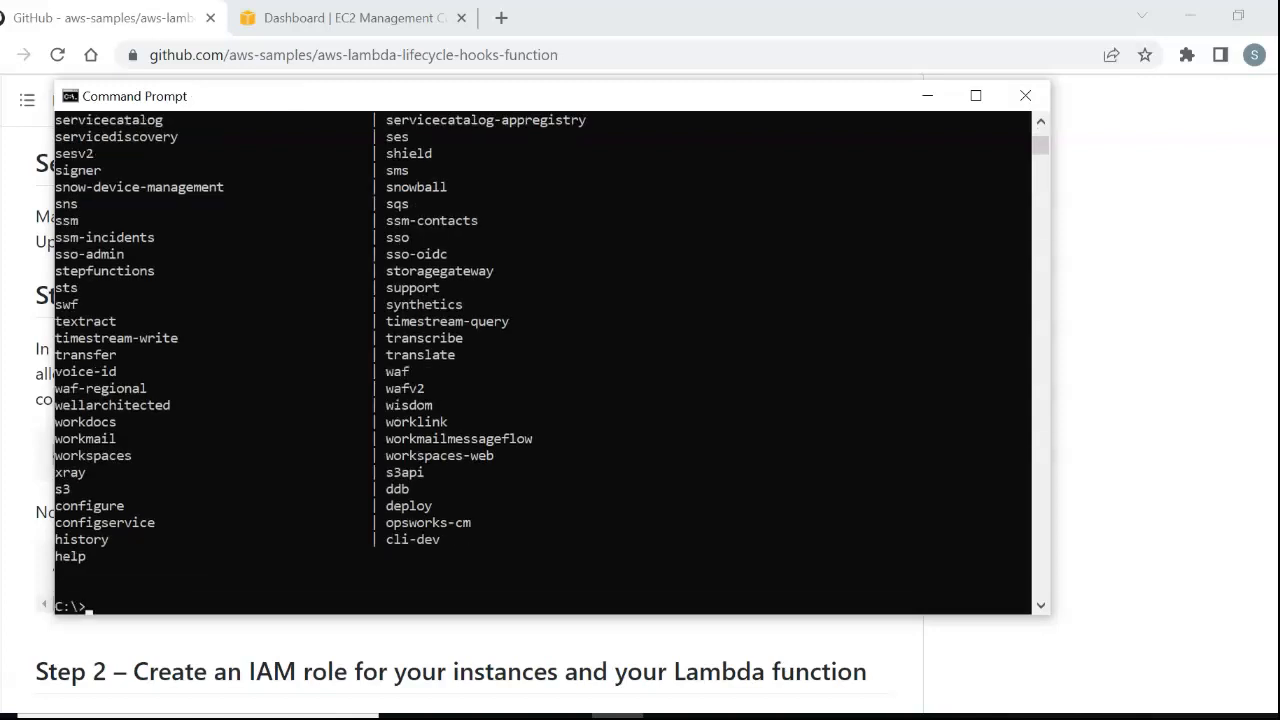
Run "aws configure" and keep the stored access key ID, secret access key, default region and output format.
key(Up)
key(BackSpace)
key(BackSpace)
key(BackSpace)
key(BackSpace)
key(BackSpace)
key(BackSpace)
key(BackSpace)
key(BackSpace)
key(BackSpace)
key(BackSpace)
key(BackSpace)
key(BackSpace)
key(BackSpace)
text(configure)
key(Return)
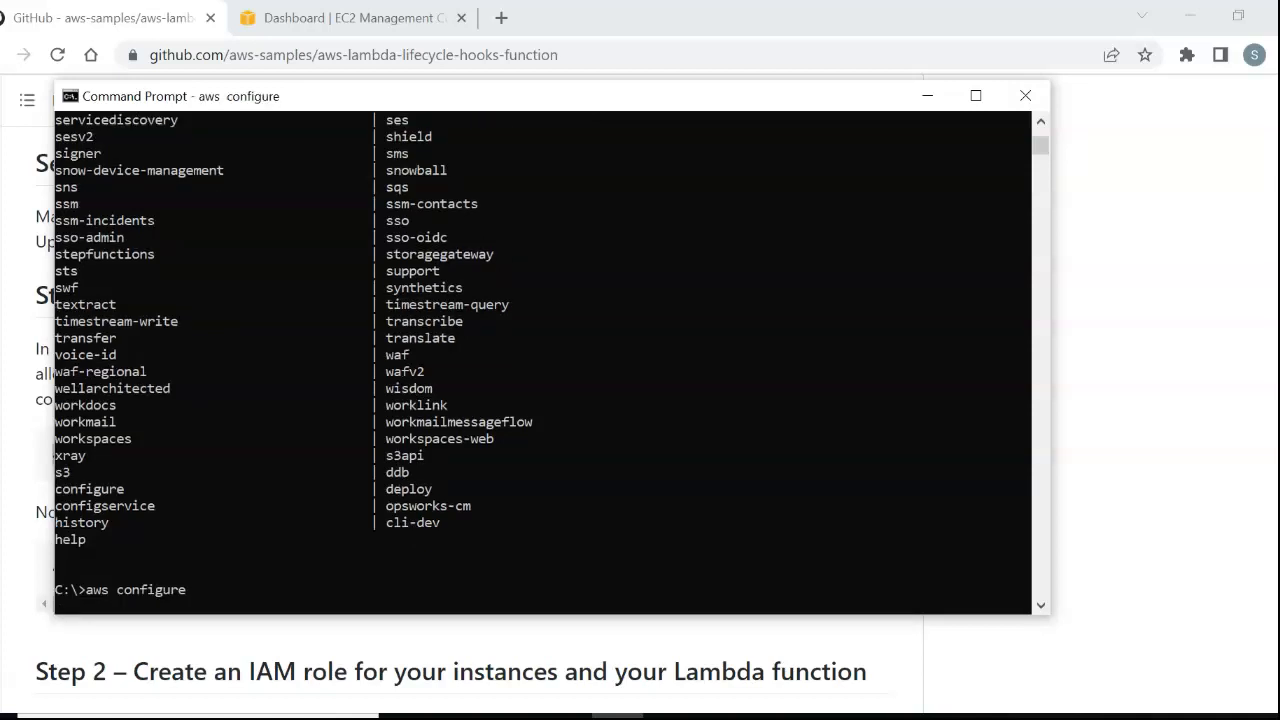
key(Return)
key(Return)
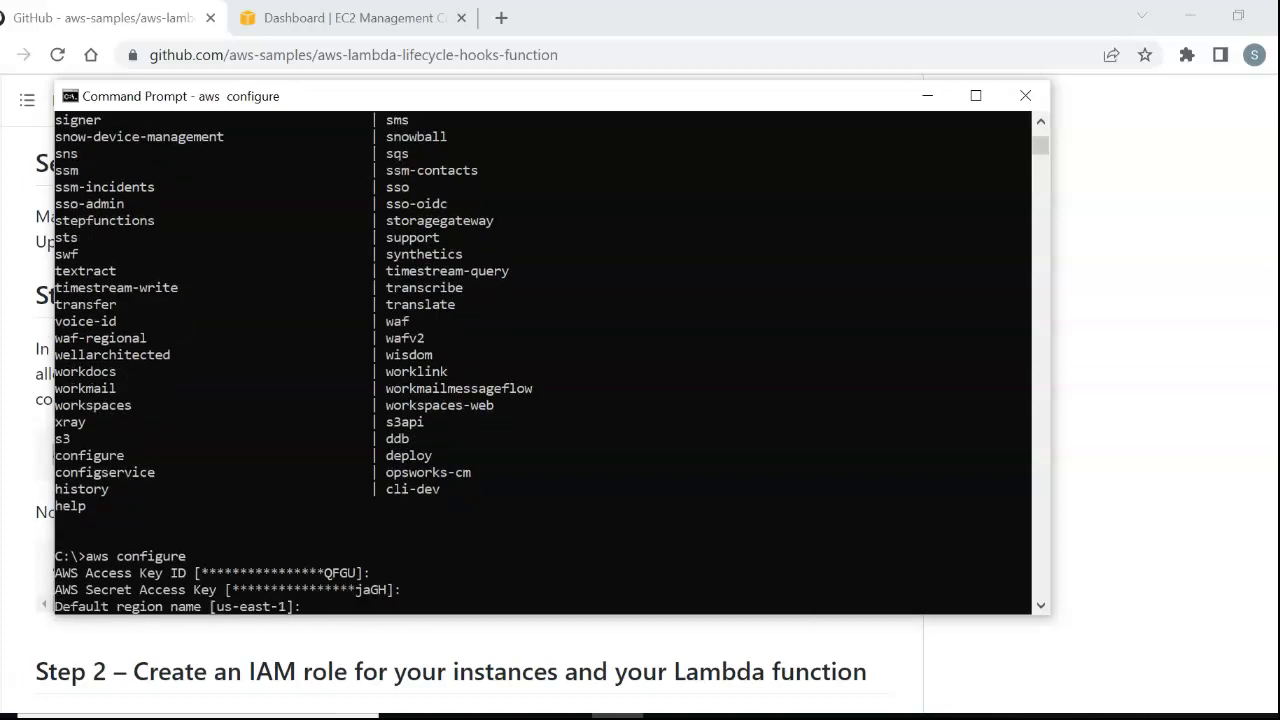
key(Return)
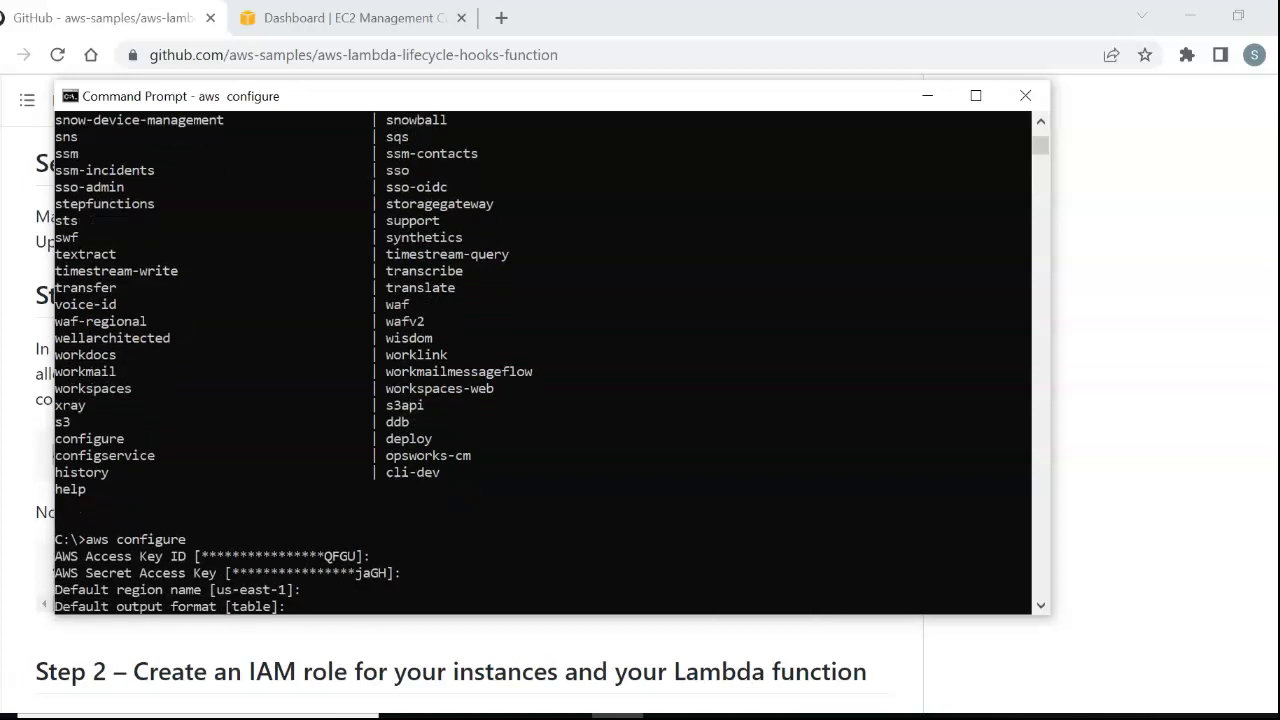
key(Return)
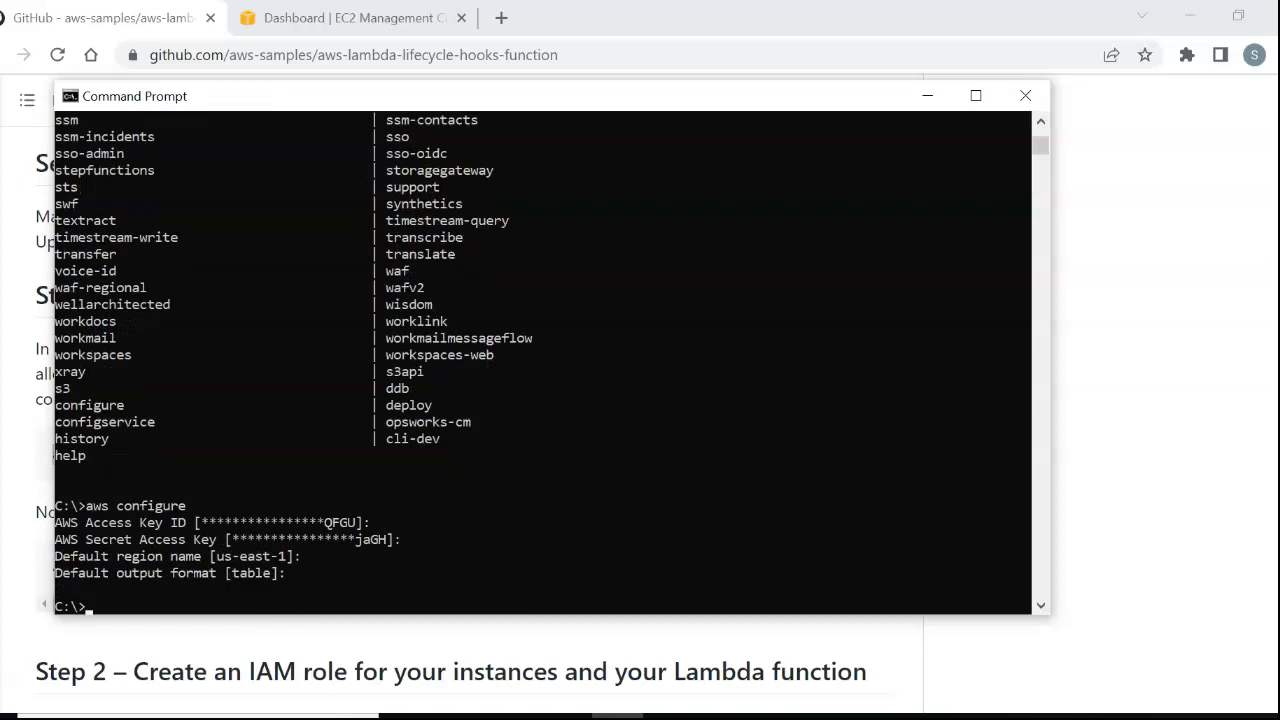
Create an SNS topic by running the copied command with the name changed: "aws sns create-topic --name backupoutcome1".
key(alt+Tab)
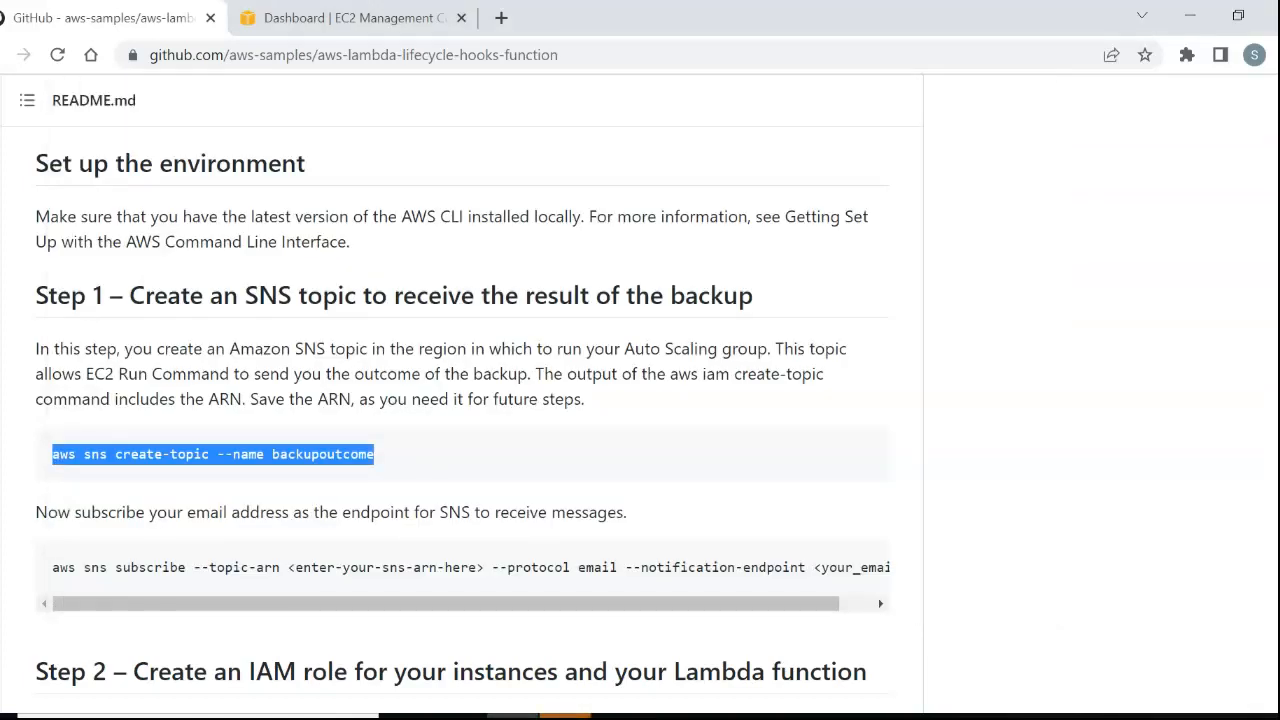
key(alt+Tab)
key(ctrl+v)
text(1)
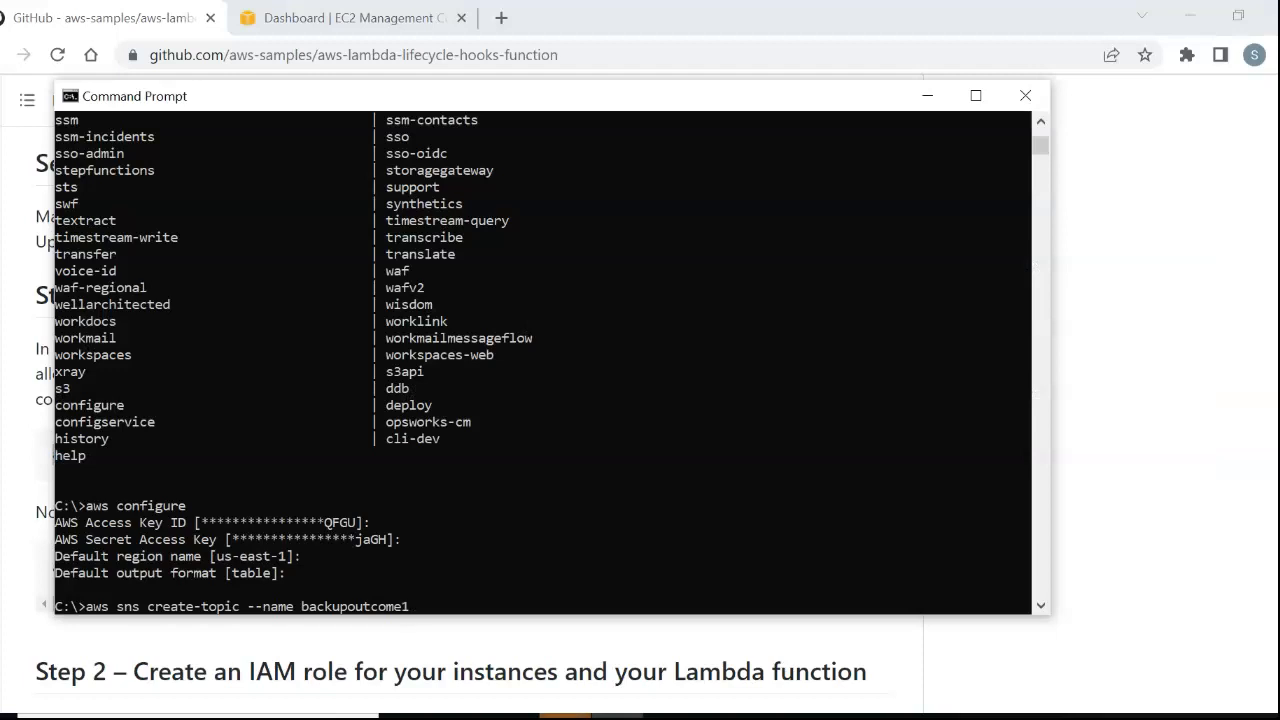
key(Return)
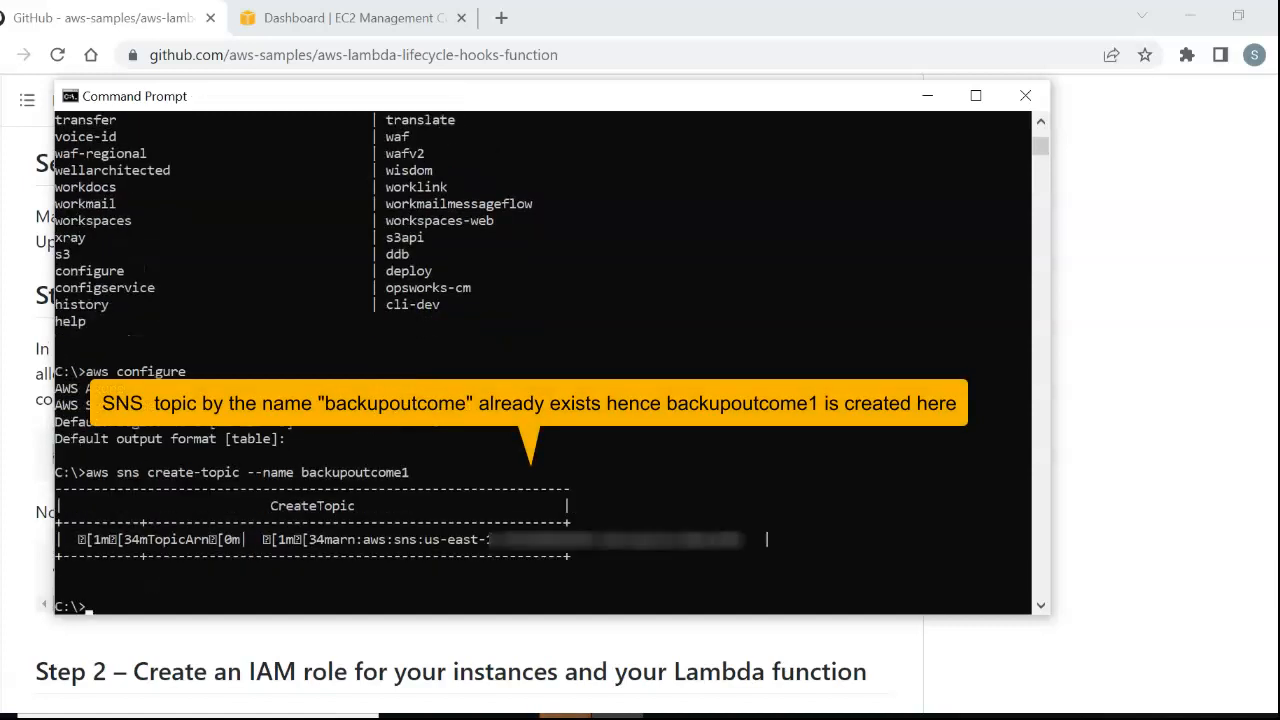
Switch to the AWS console in the browser and open the list of SNS topics to check the new topic.
click(354, 18)
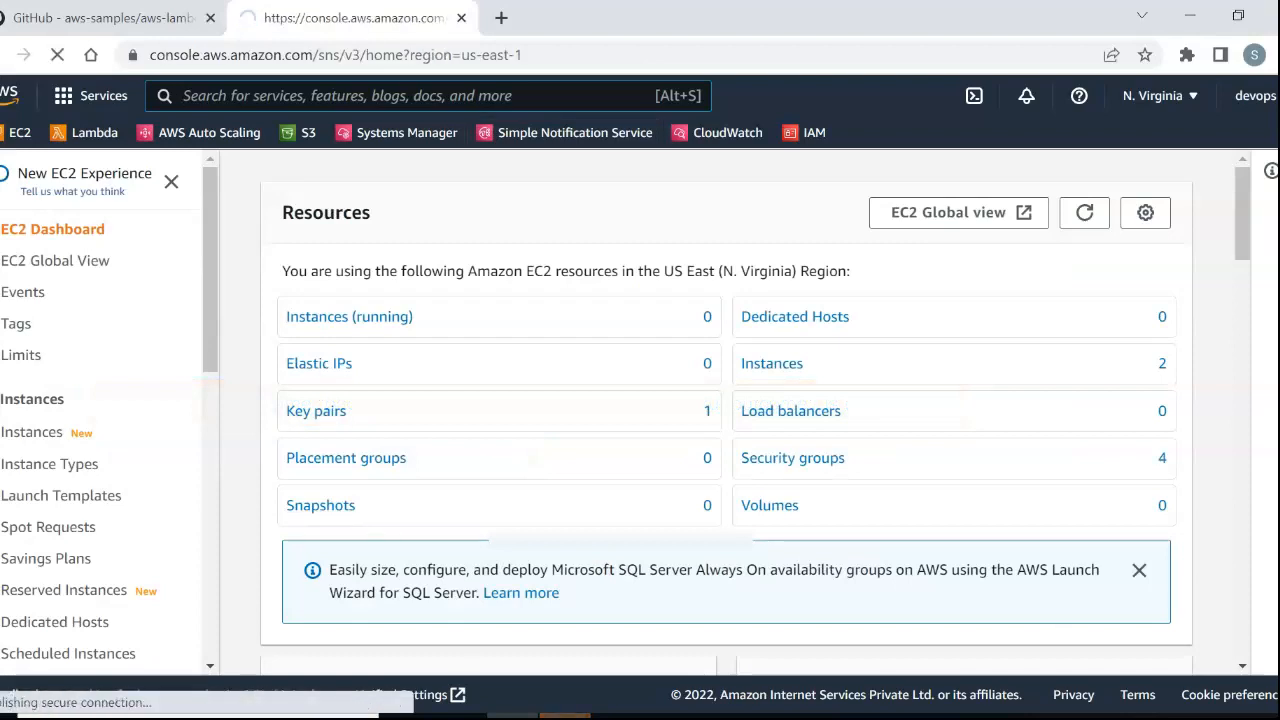
key(alt+Tab)
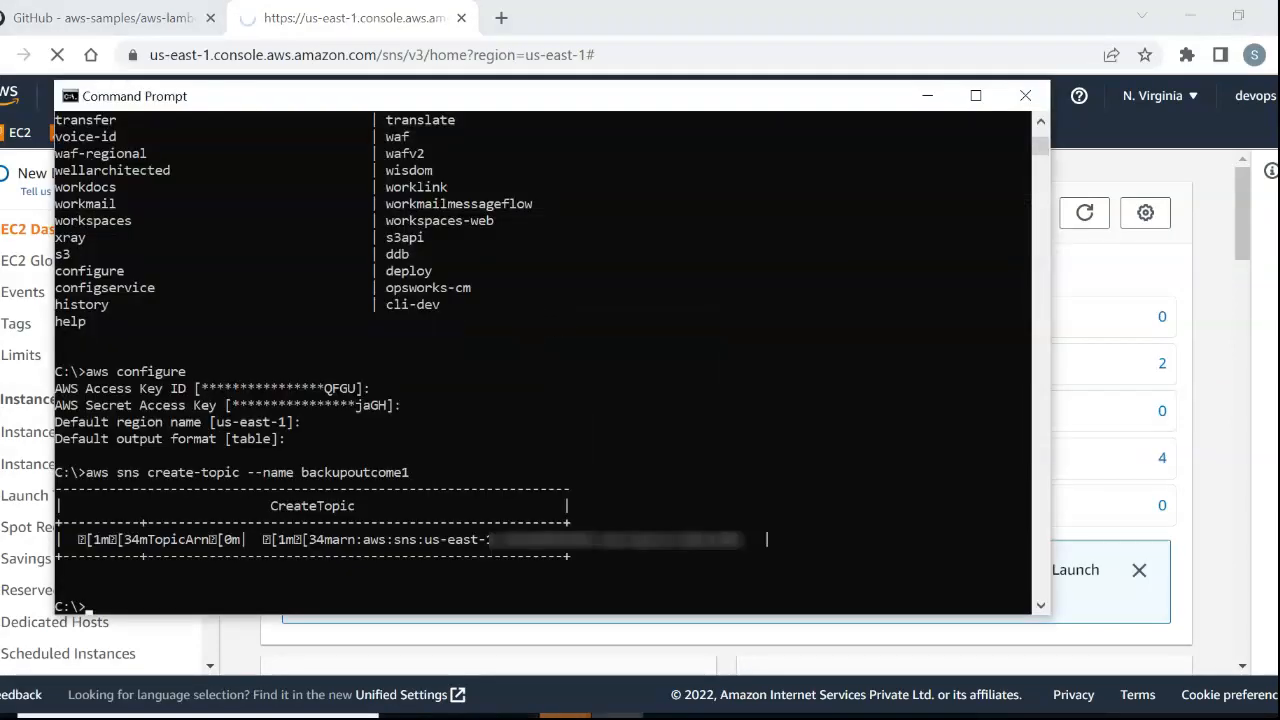
key(alt+Tab)
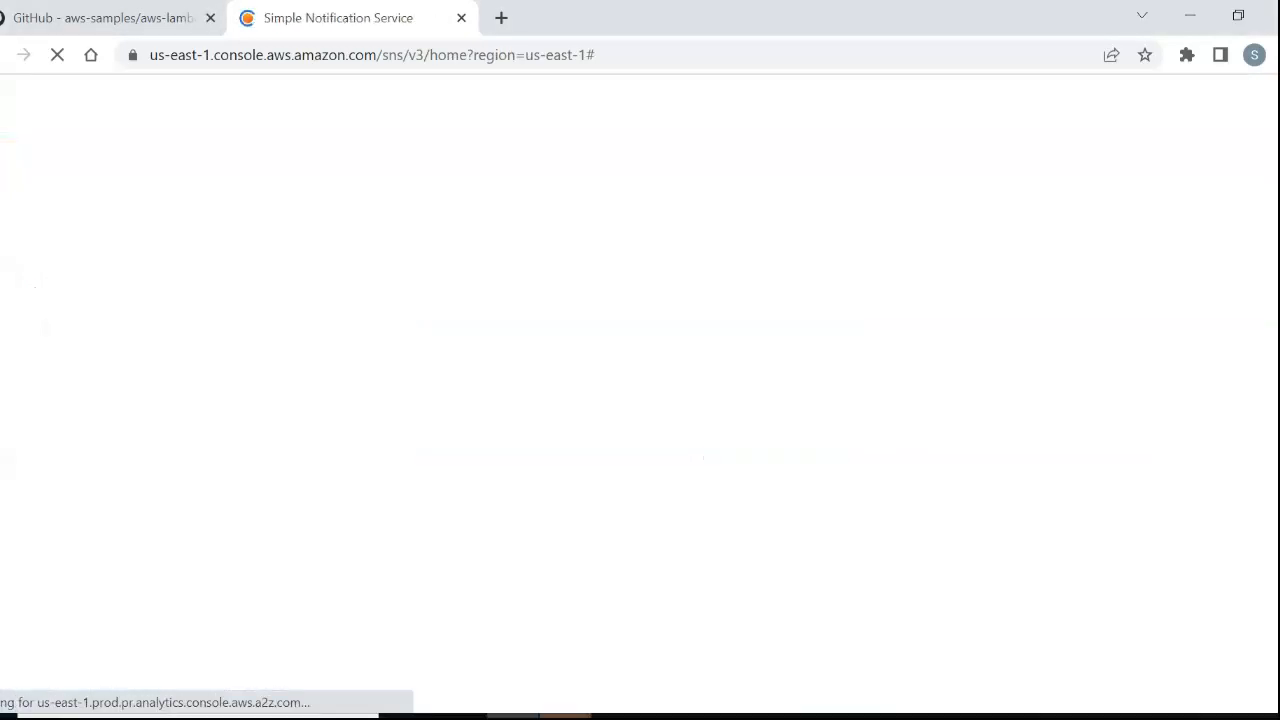
scroll(756, 412, down, 5)
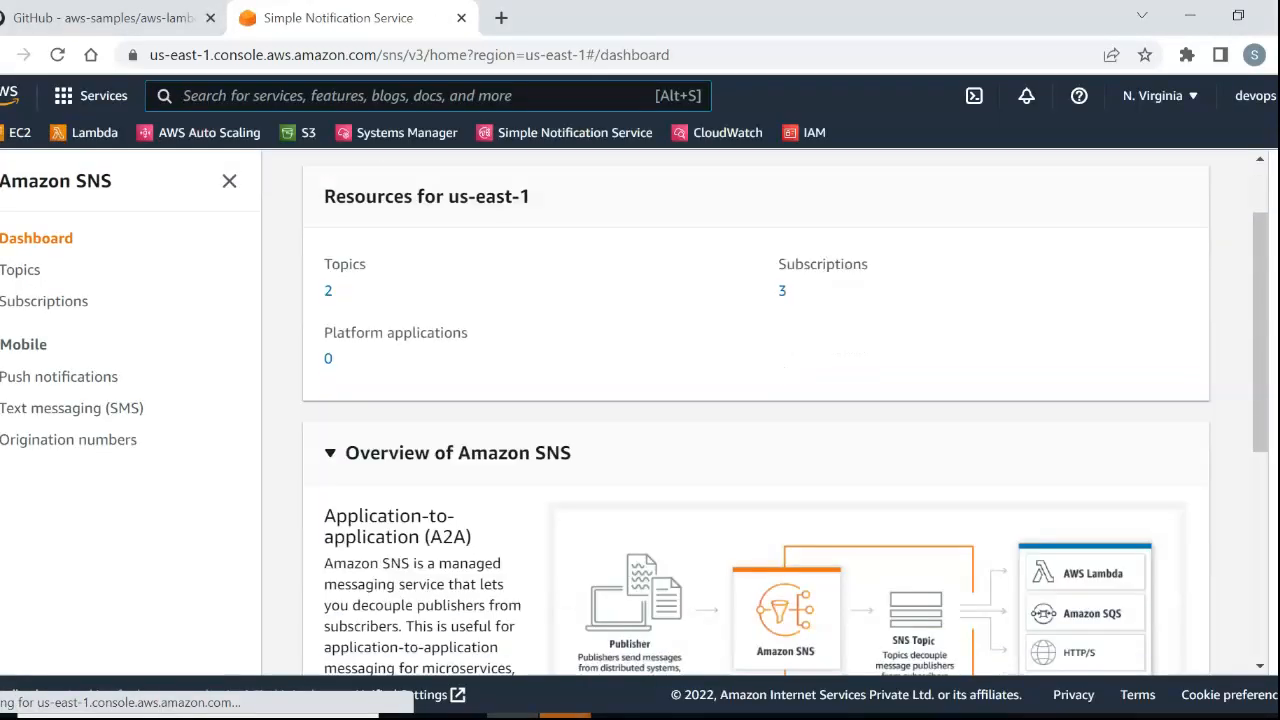
scroll(756, 412, up, 5)
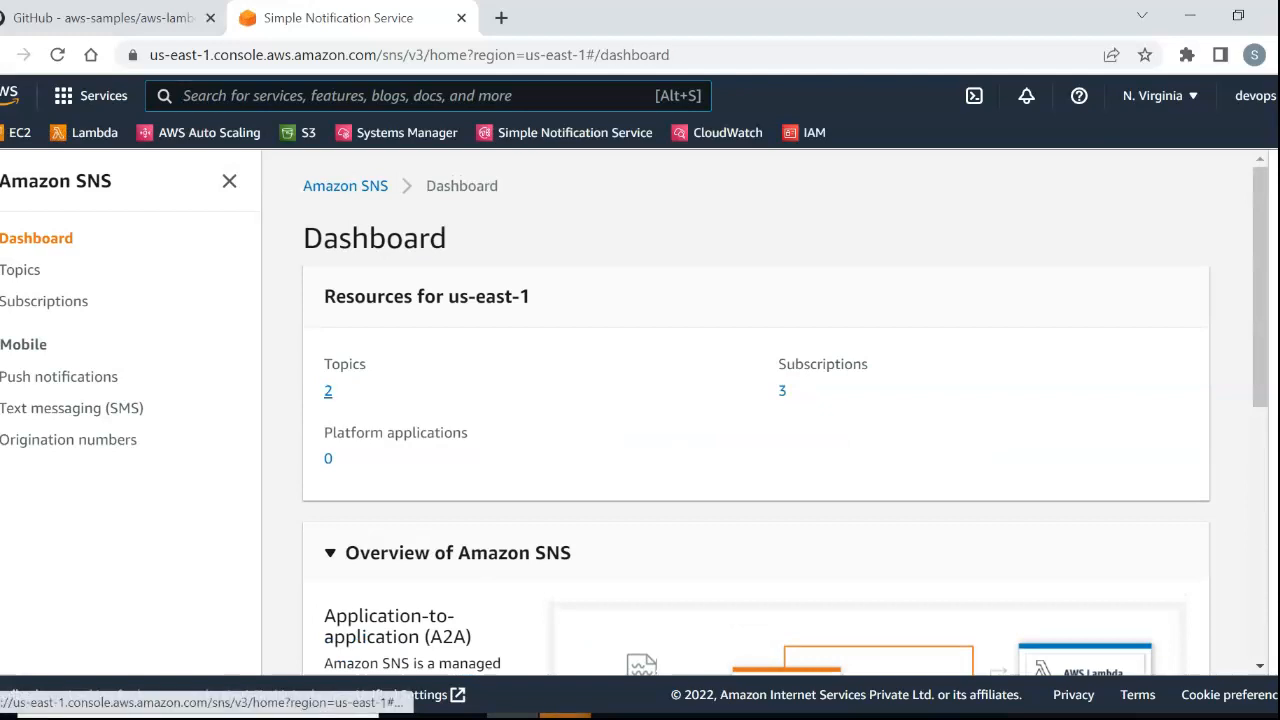
click(328, 391)
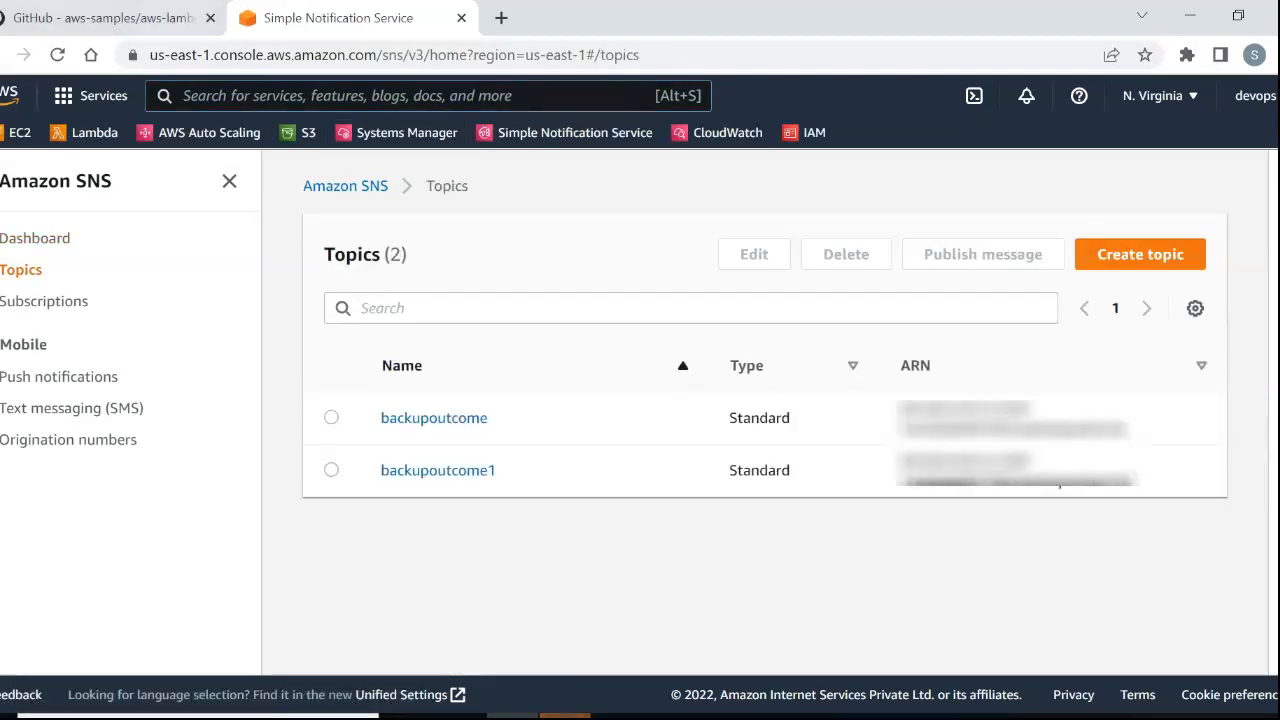
Return to the GitHub README and review the SNS email subscription command and the start of Step 2 on the IAM role.
click(104, 18)
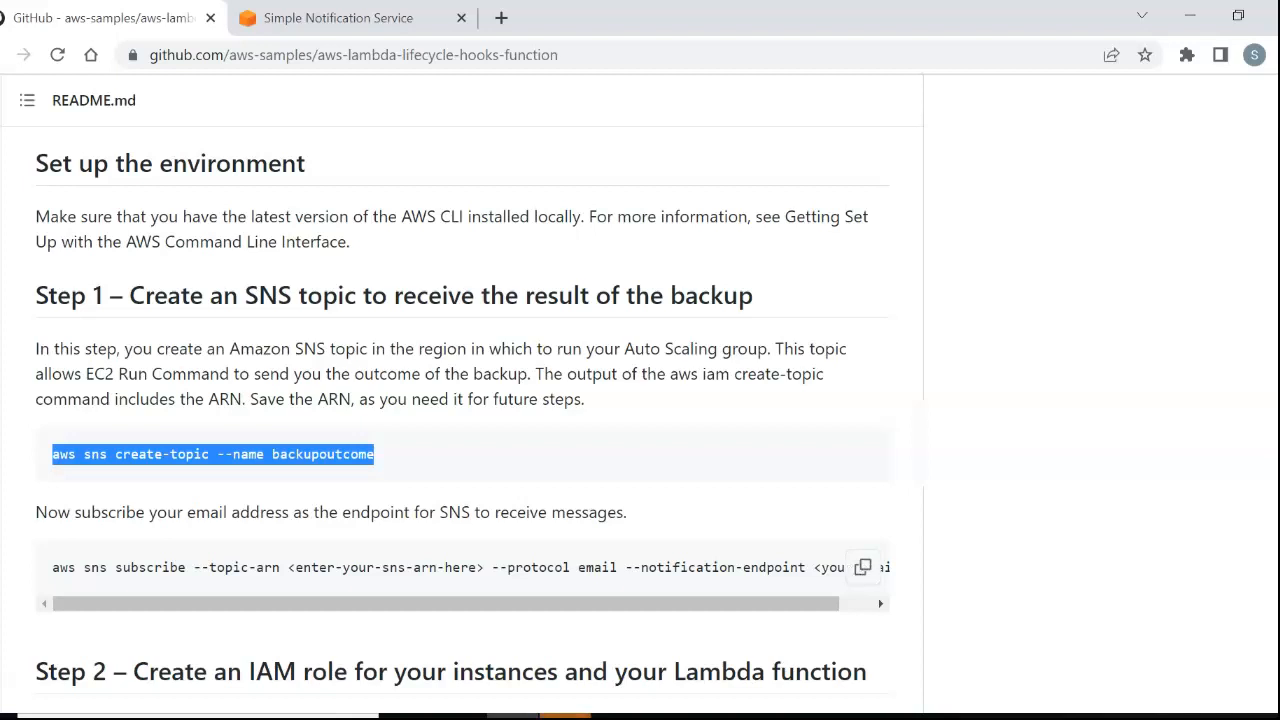
drag(208, 567, 821, 567)
click(821, 567)
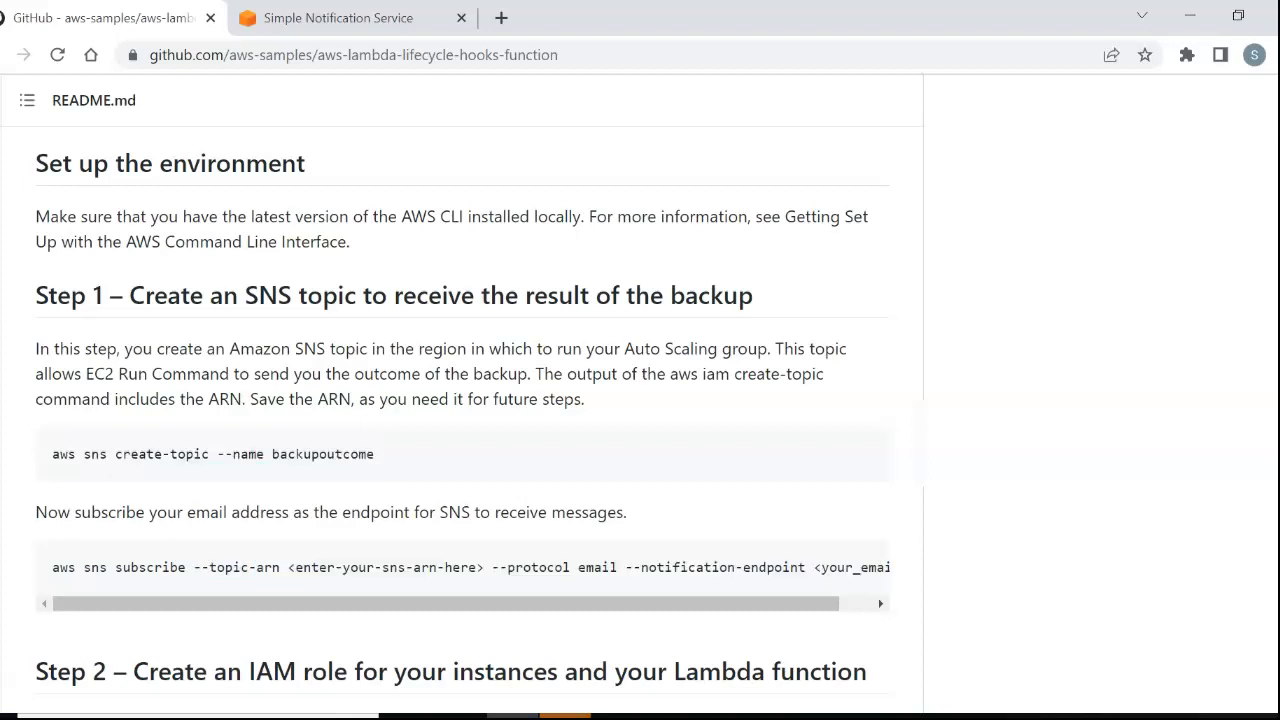
scroll(463, 419, down, 4)
scroll(463, 419, down, 1)
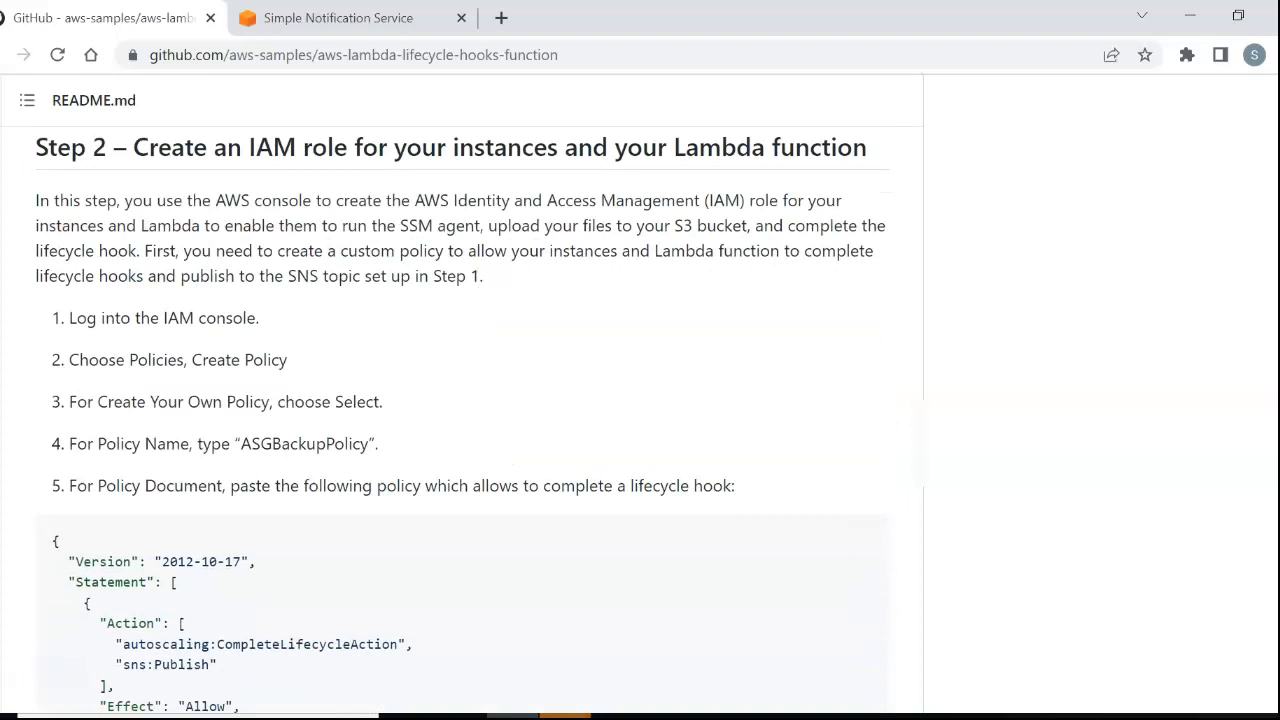
Load the IAM console in the AWS browser tab and return to the GitHub README.
click(338, 17)
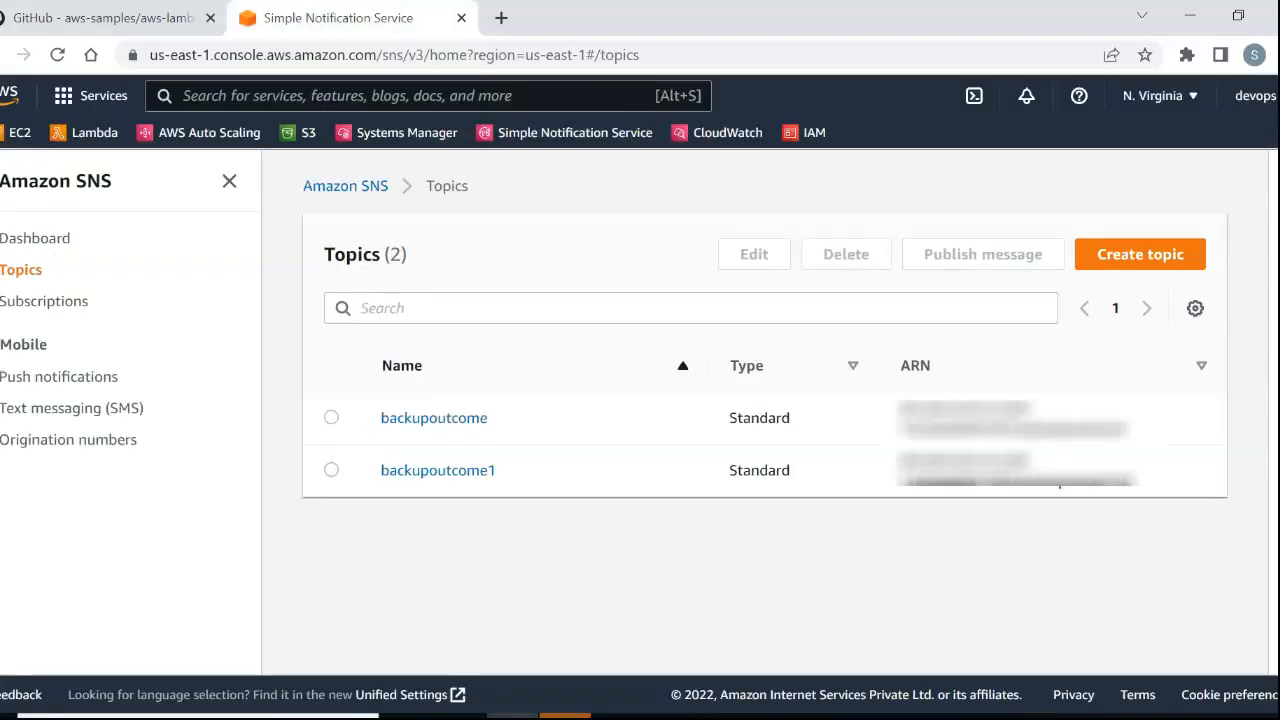
click(804, 132)
click(130, 17)
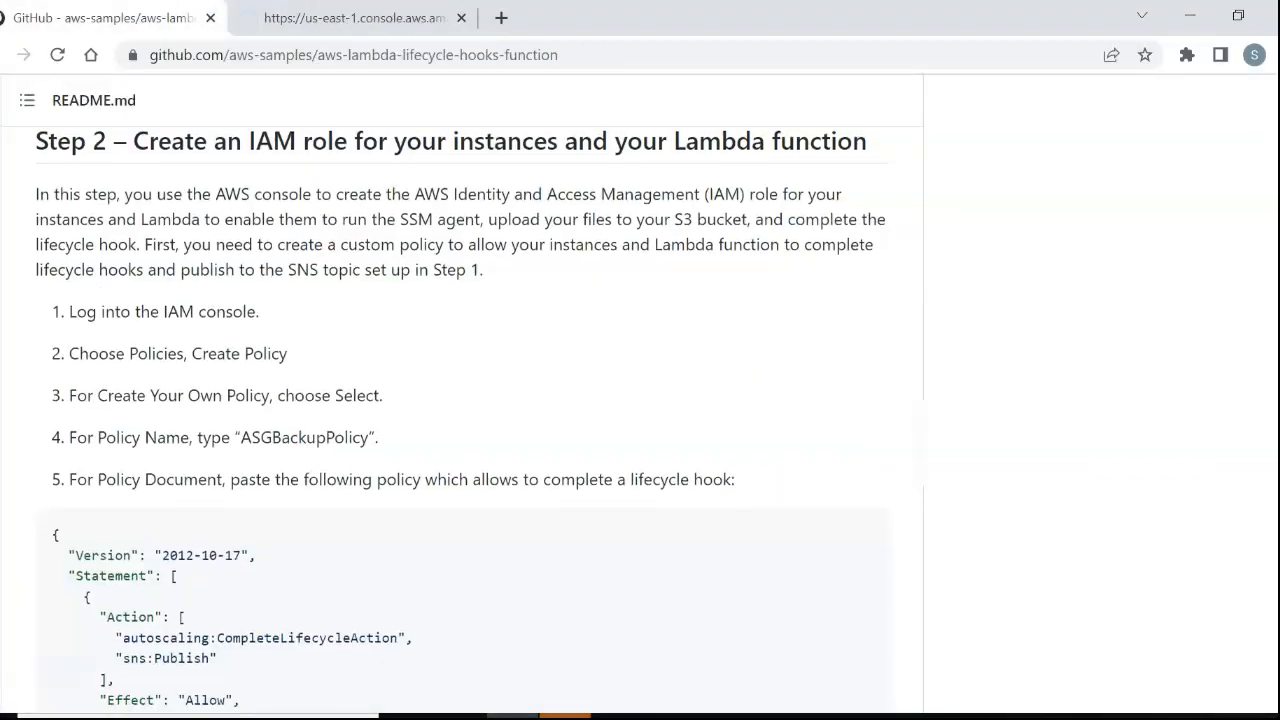
Examine the policy name and the allowed autoscaling and SNS actions in the README's Step 2 policy document.
scroll(460, 410, down, 2)
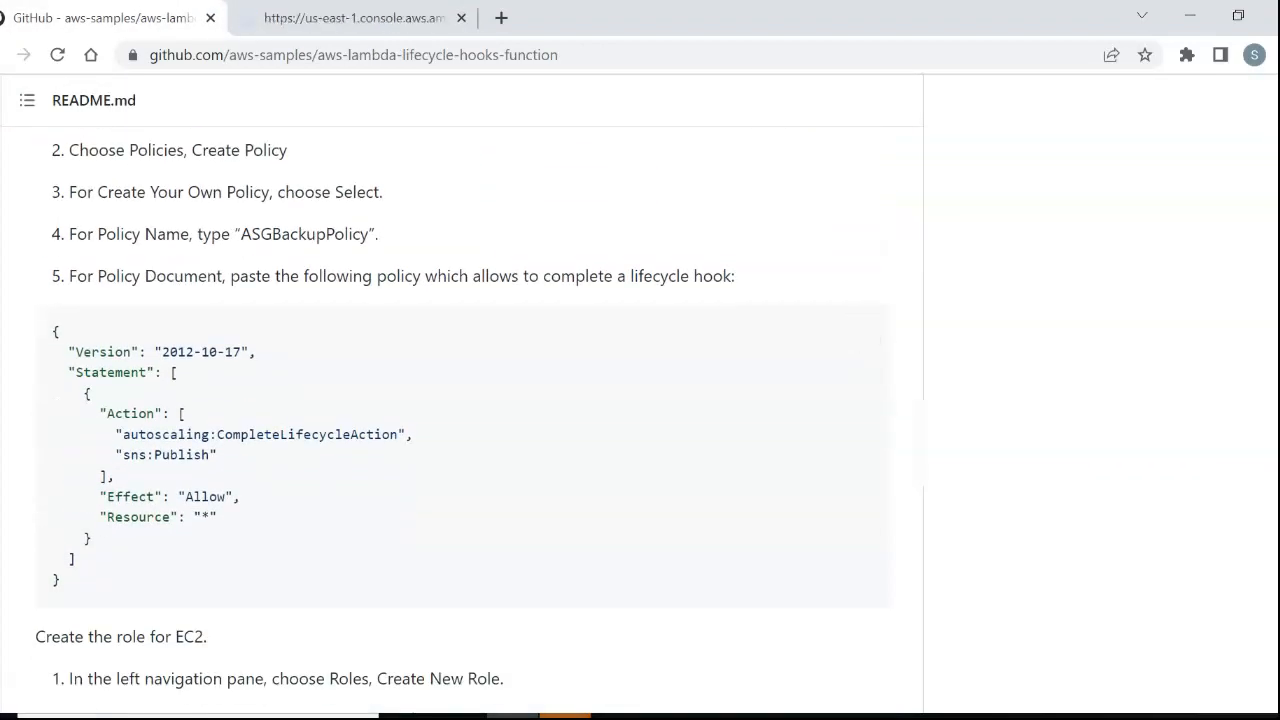
drag(240, 234, 364, 234)
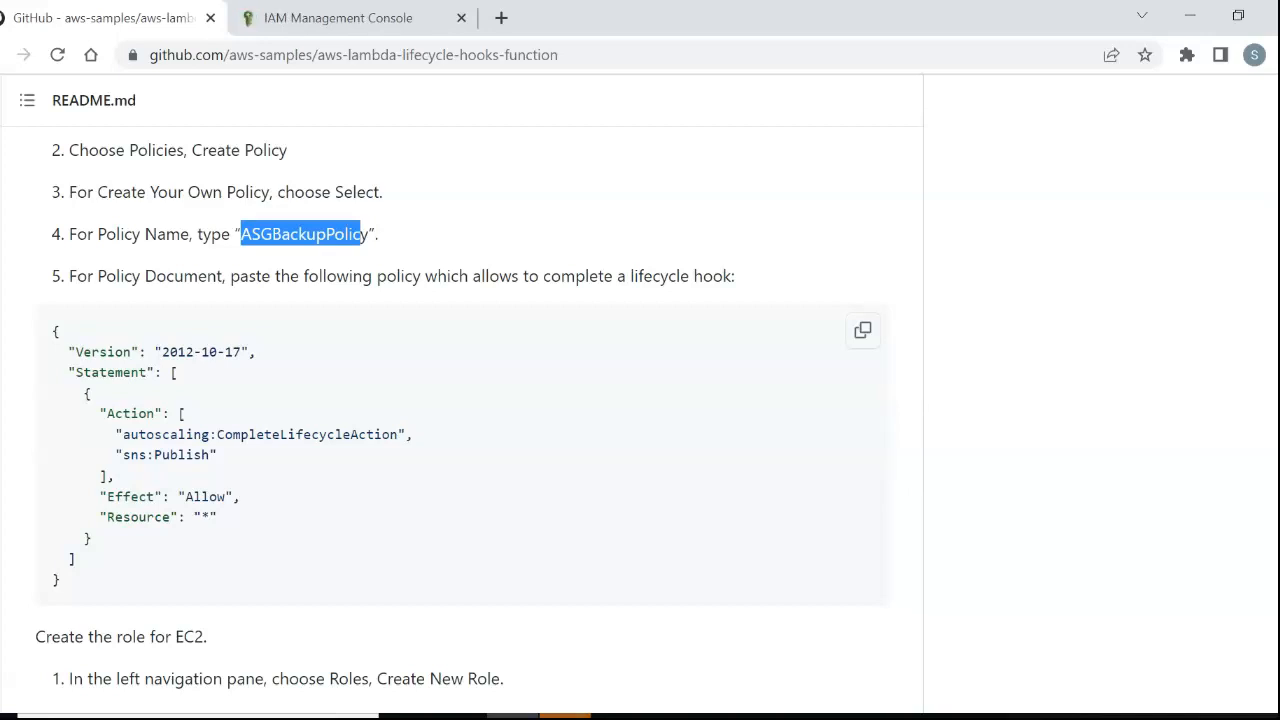
drag(217, 434, 406, 434)
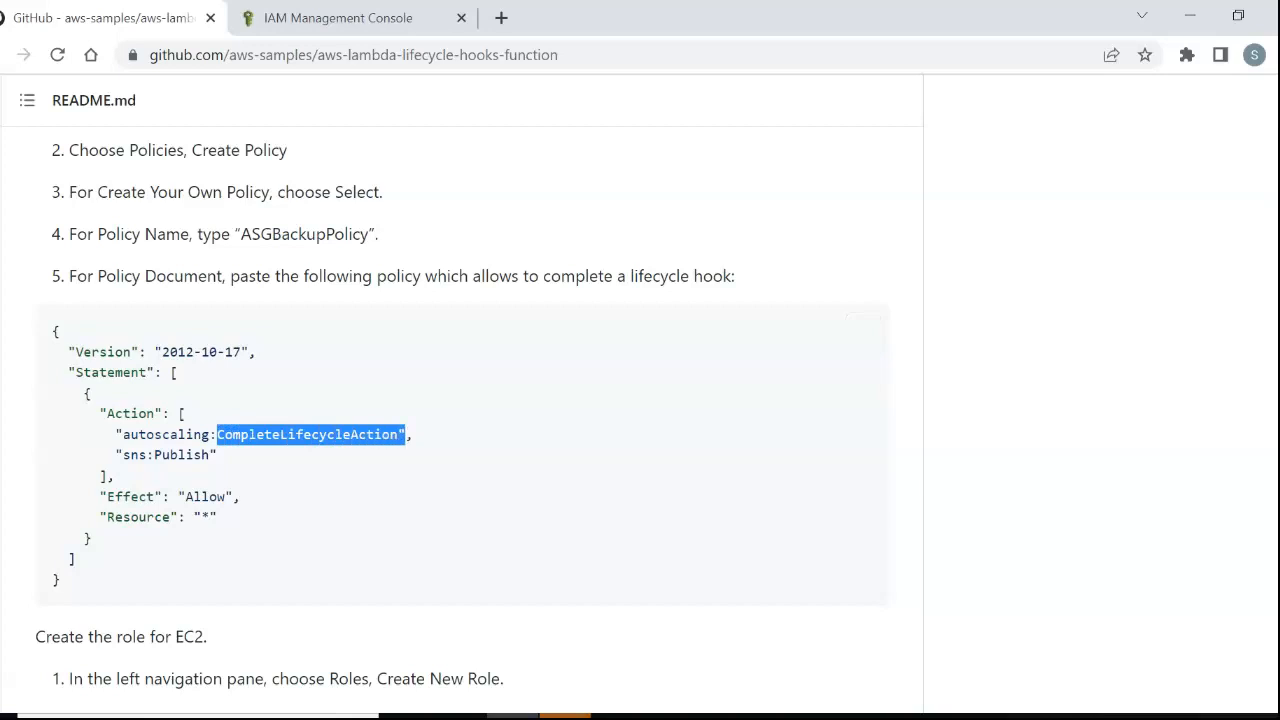
drag(122, 455, 217, 455)
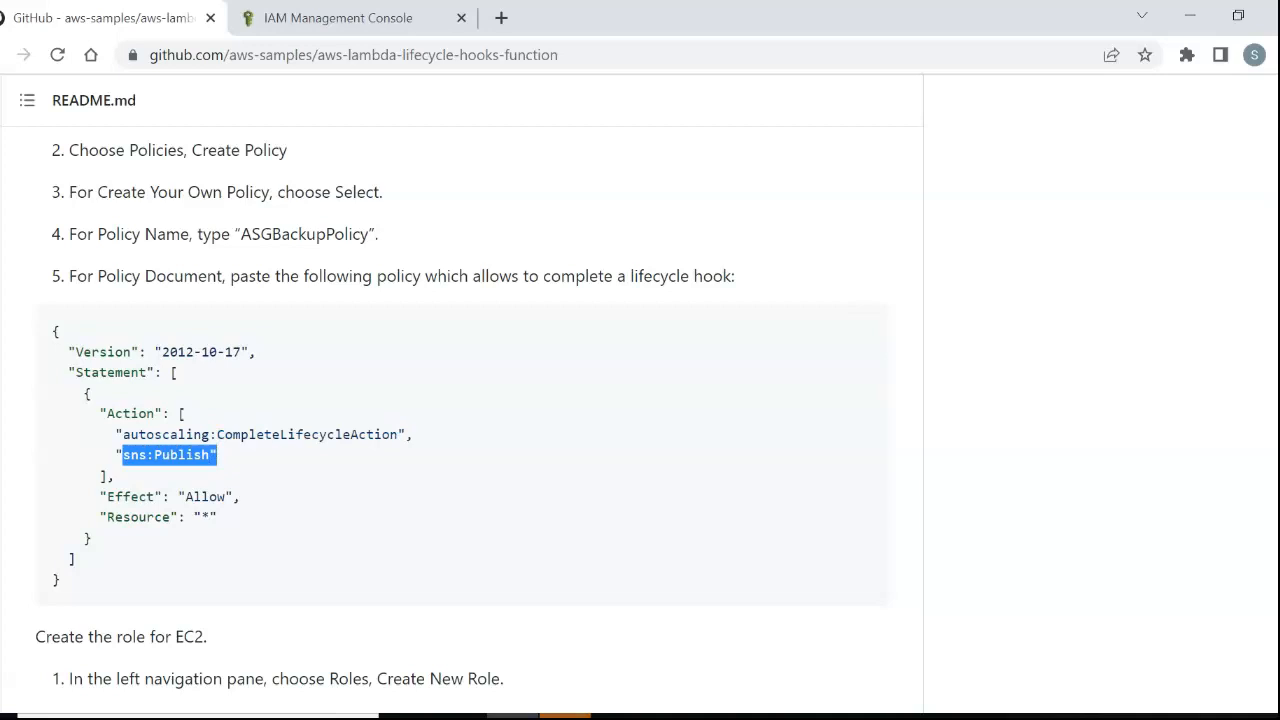
Examine the CompleteLifecycleAction permission and the full statement block in the README's policy document.
click(300, 490)
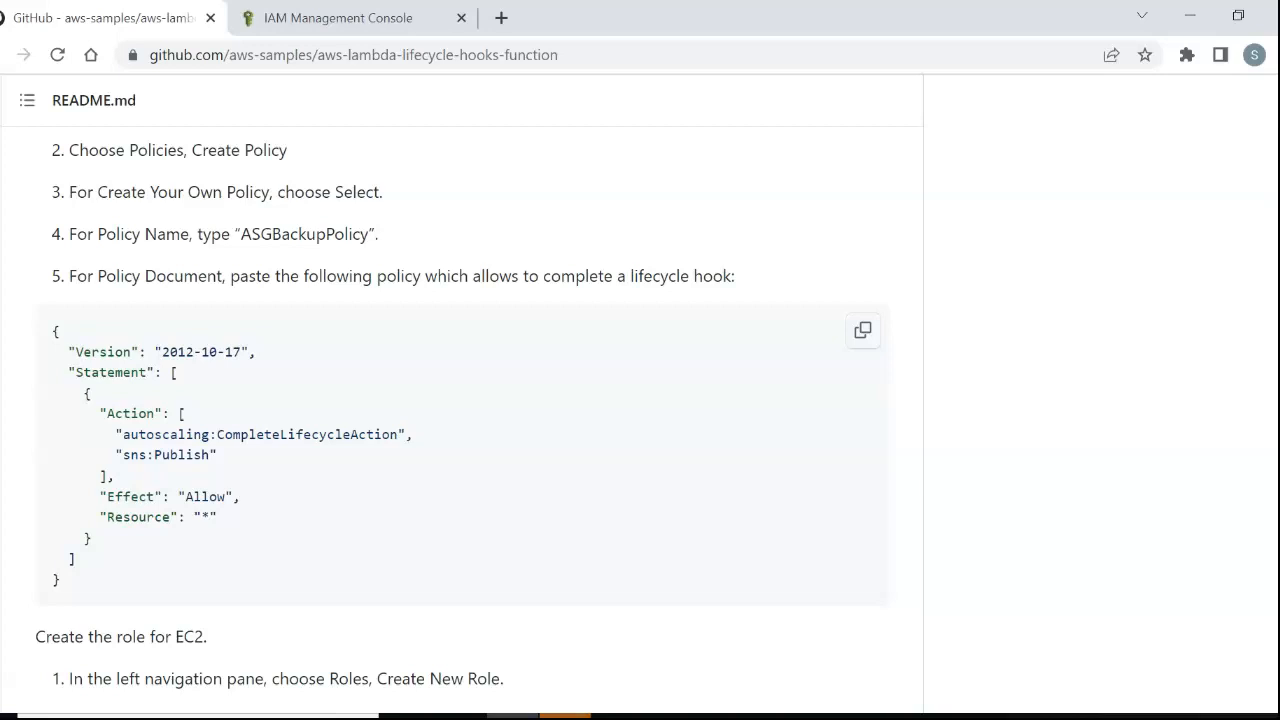
drag(210, 435, 374, 435)
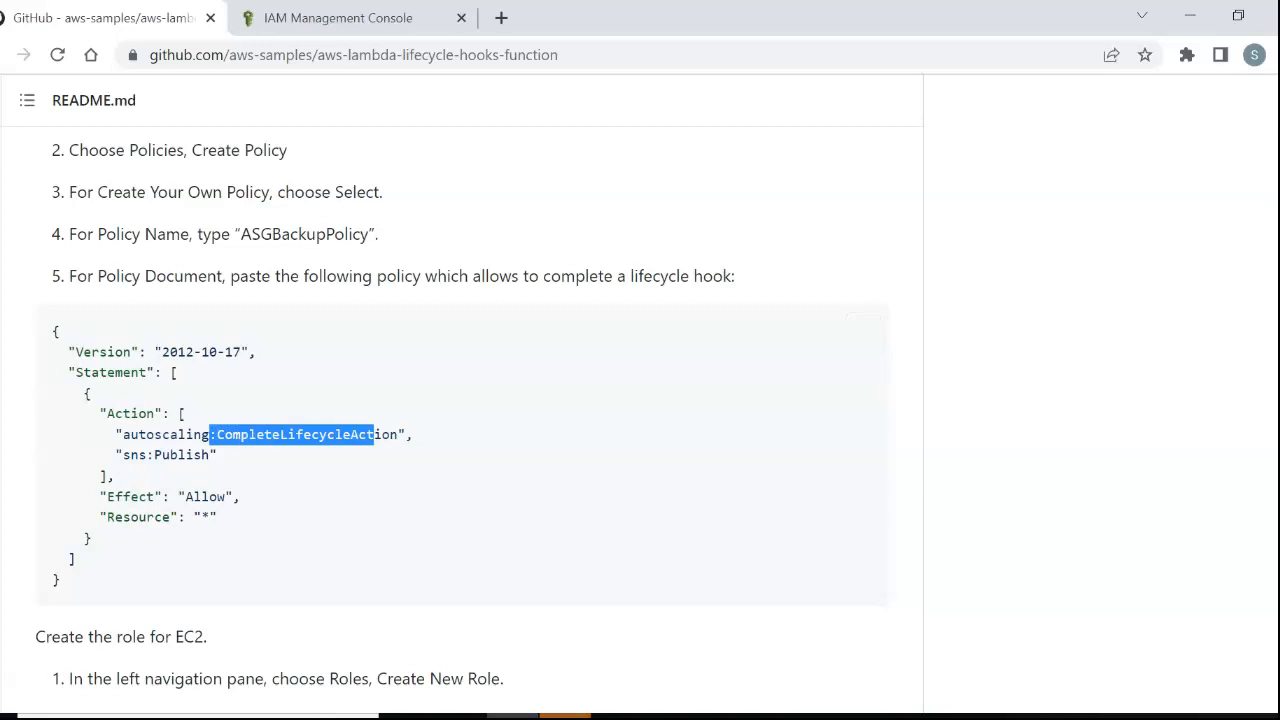
click(374, 437)
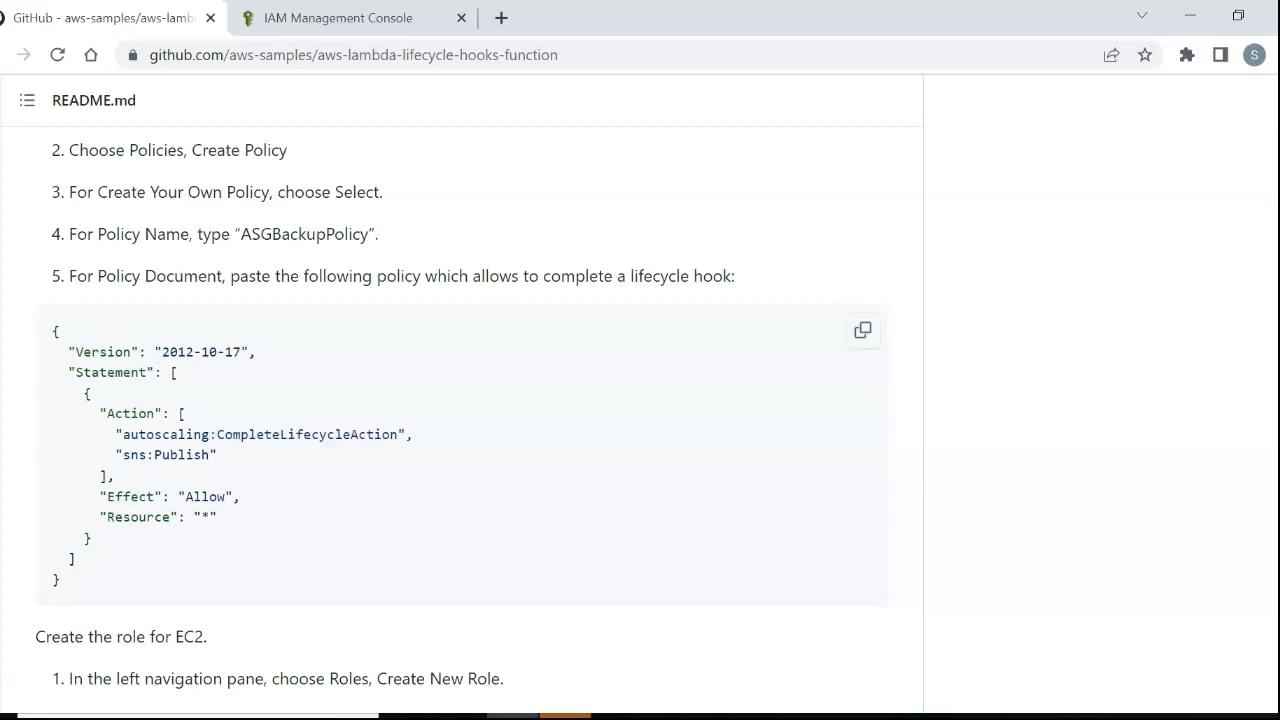
drag(162, 373, 218, 518)
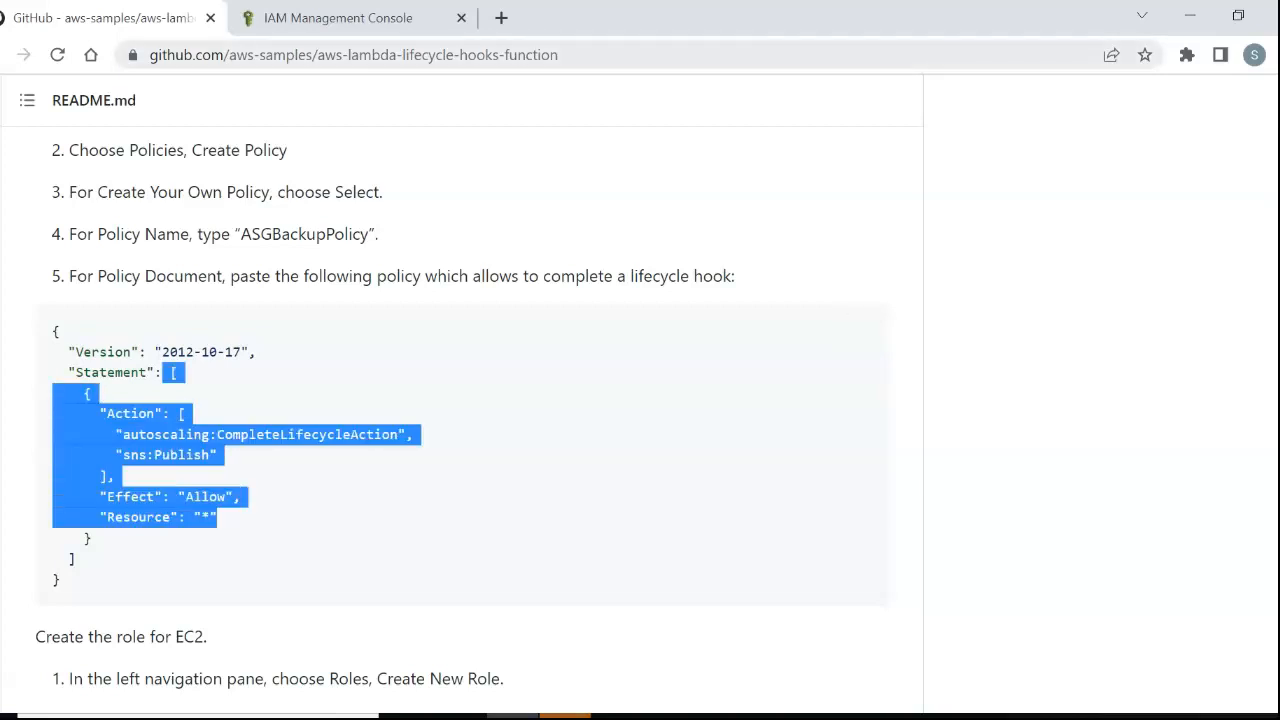
Switch to the IAM console, open the policies list and expand ASGBackupPolicy to inspect its JSON.
click(290, 16)
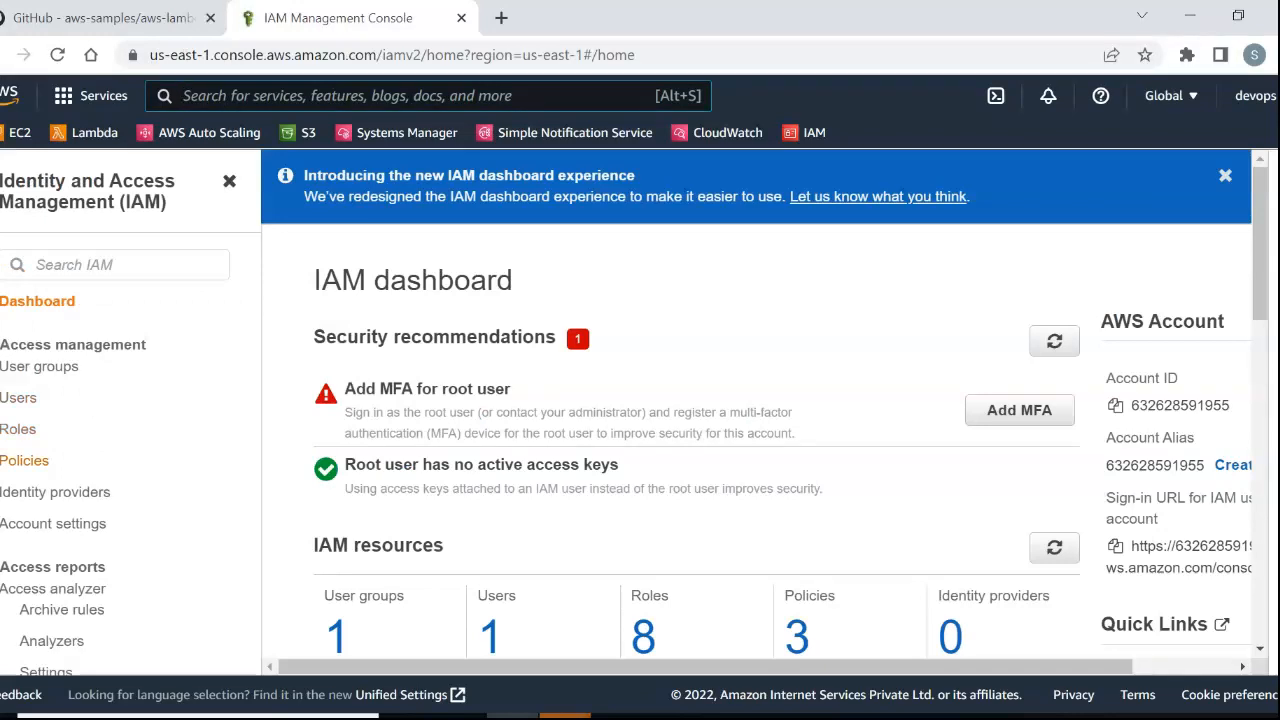
click(24, 461)
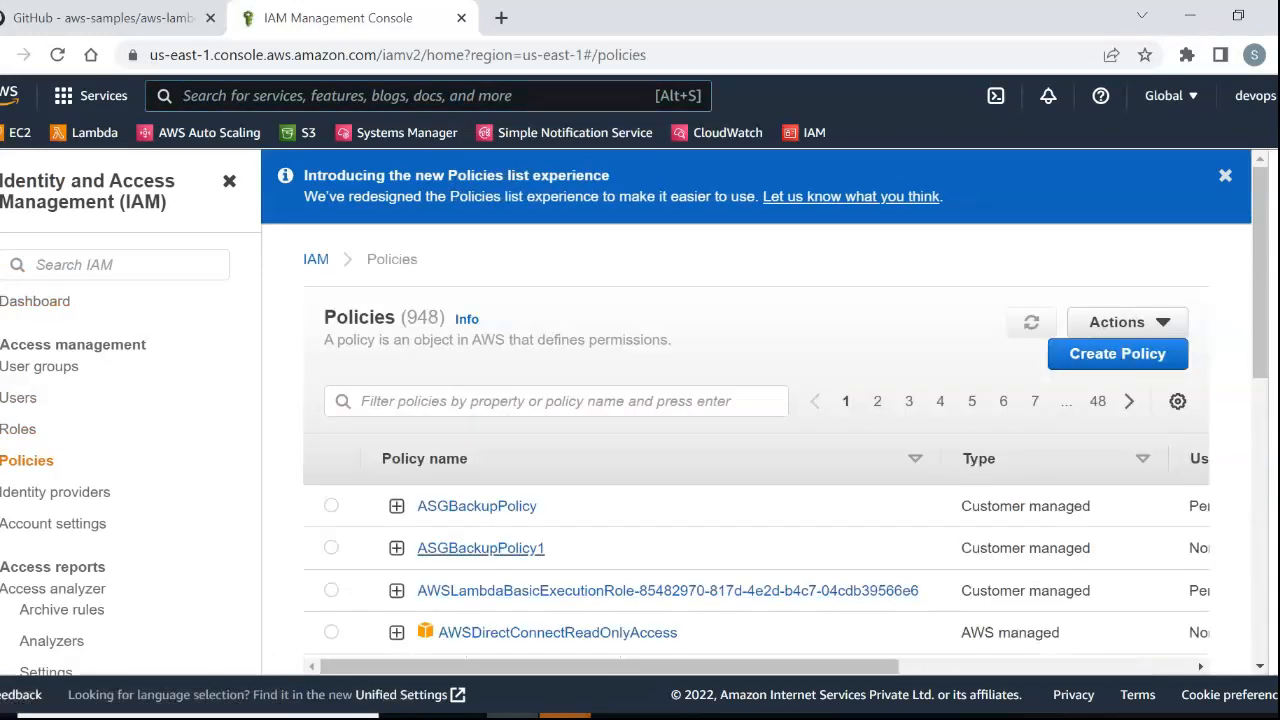
click(397, 506)
scroll(756, 450, down, 2)
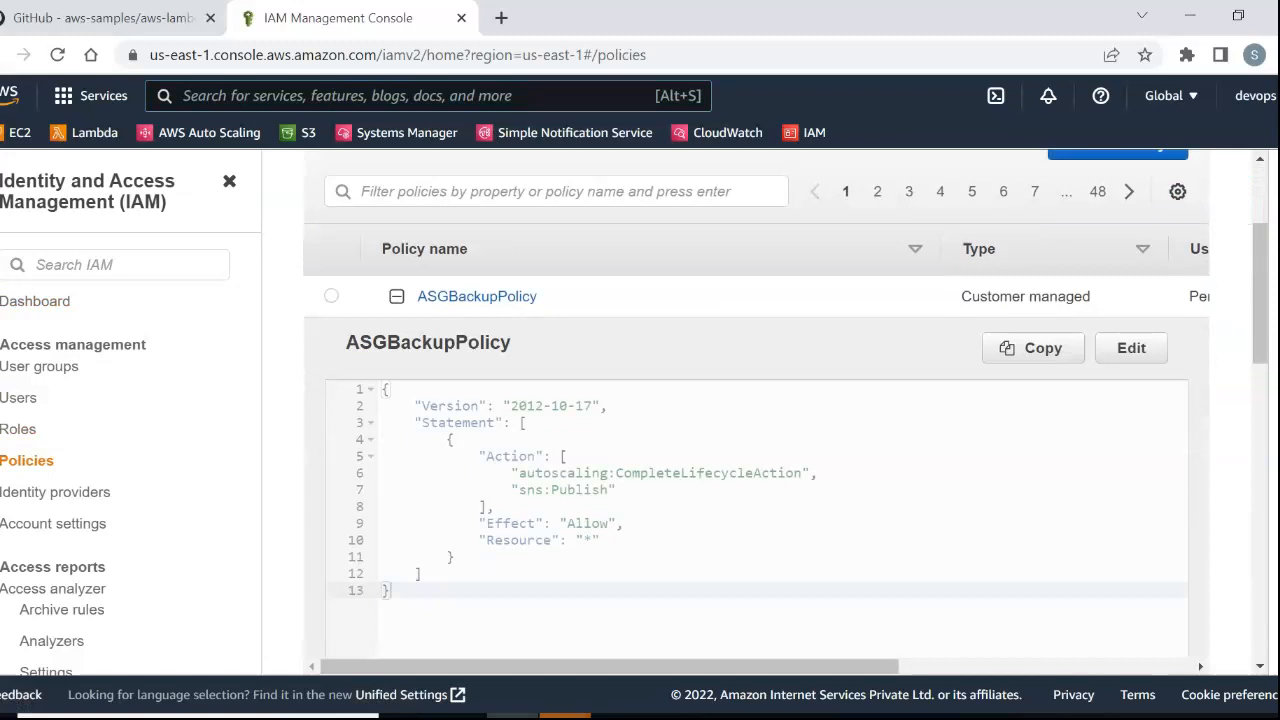
Return to the GitHub README and read the instructions for creating the EC2 and Lambda roles.
click(60, 17)
scroll(450, 400, down, 2)
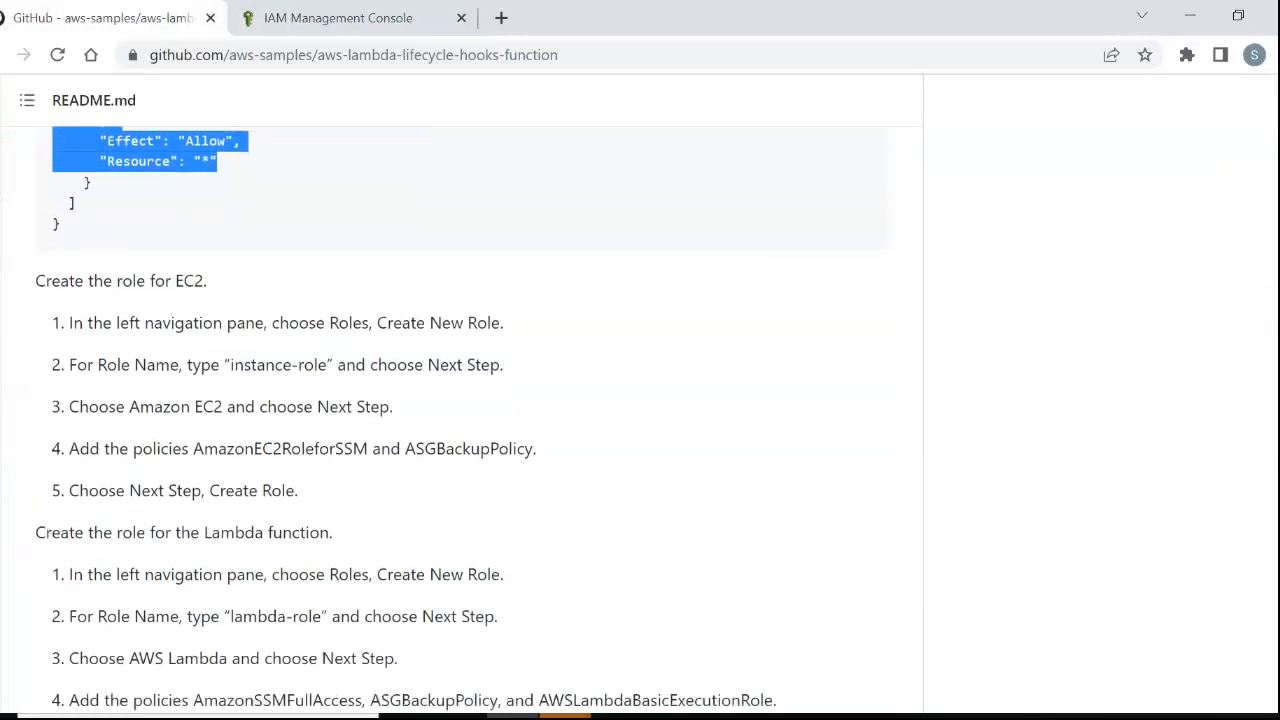
scroll(460, 400, down, 1)
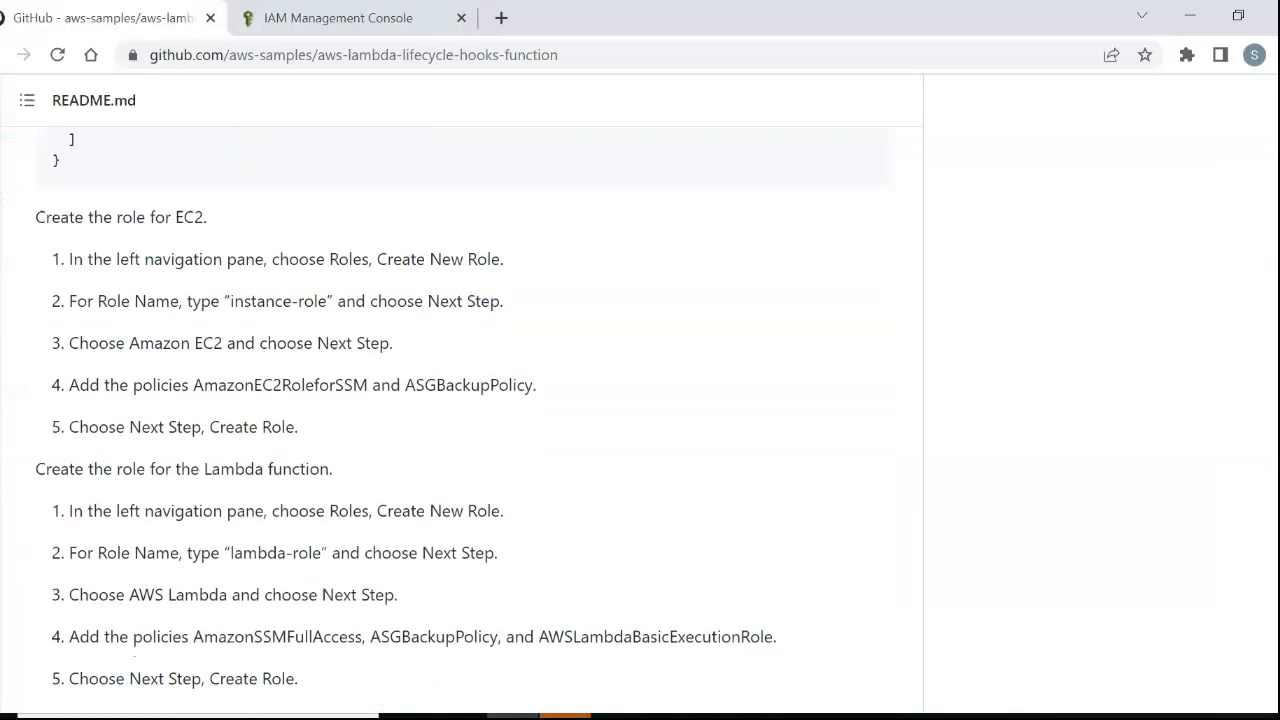
Load the roles list in the IAM console and return to the README to check the EC2 role name "instance-role".
click(338, 18)
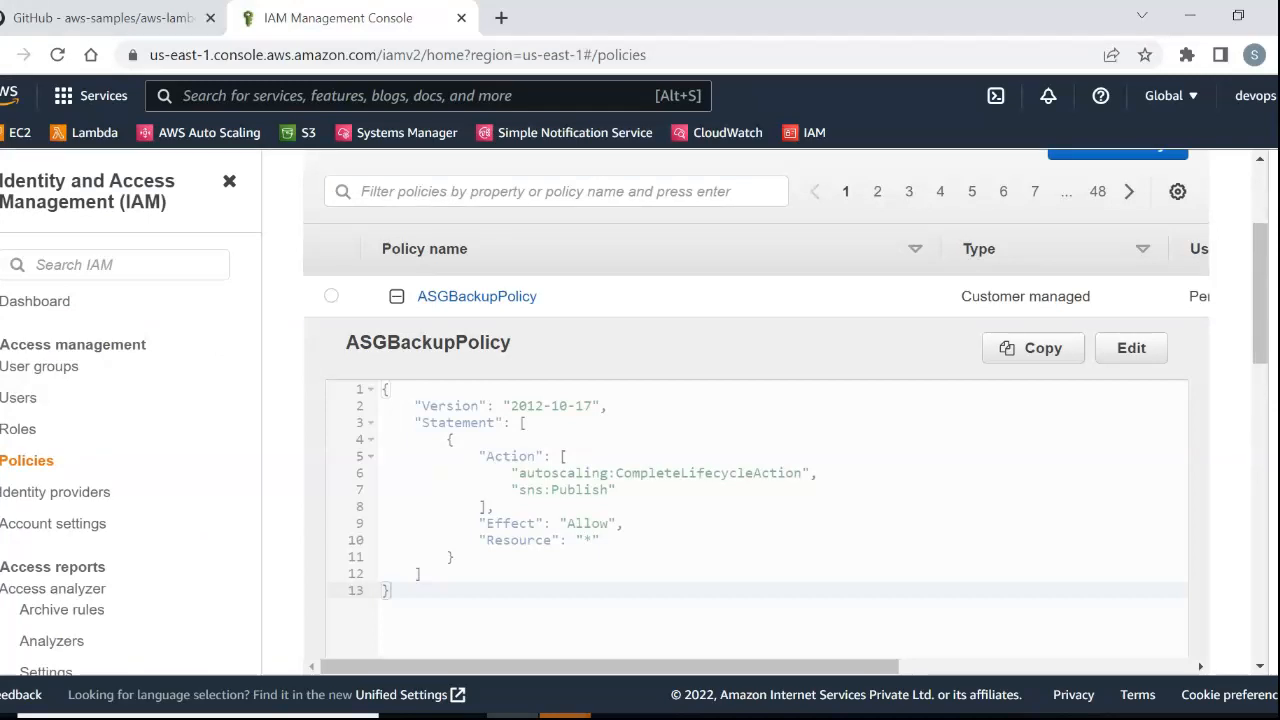
click(17, 428)
click(100, 17)
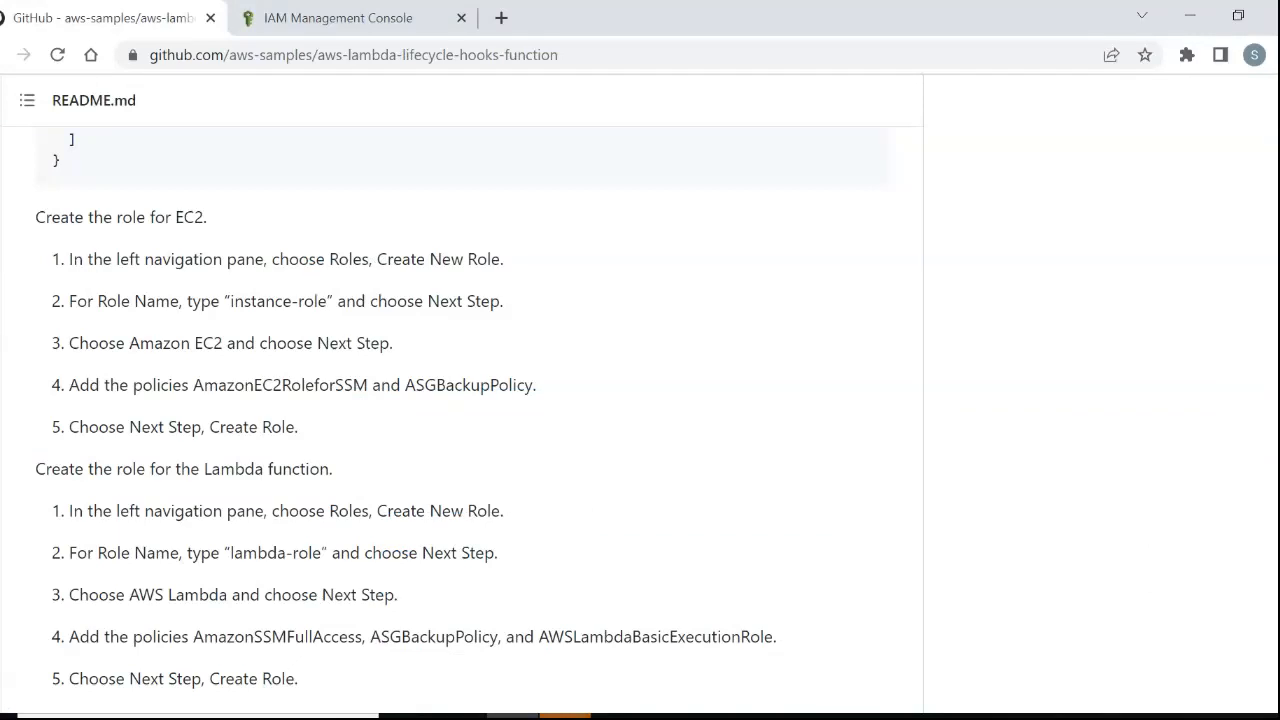
drag(224, 301, 327, 301)
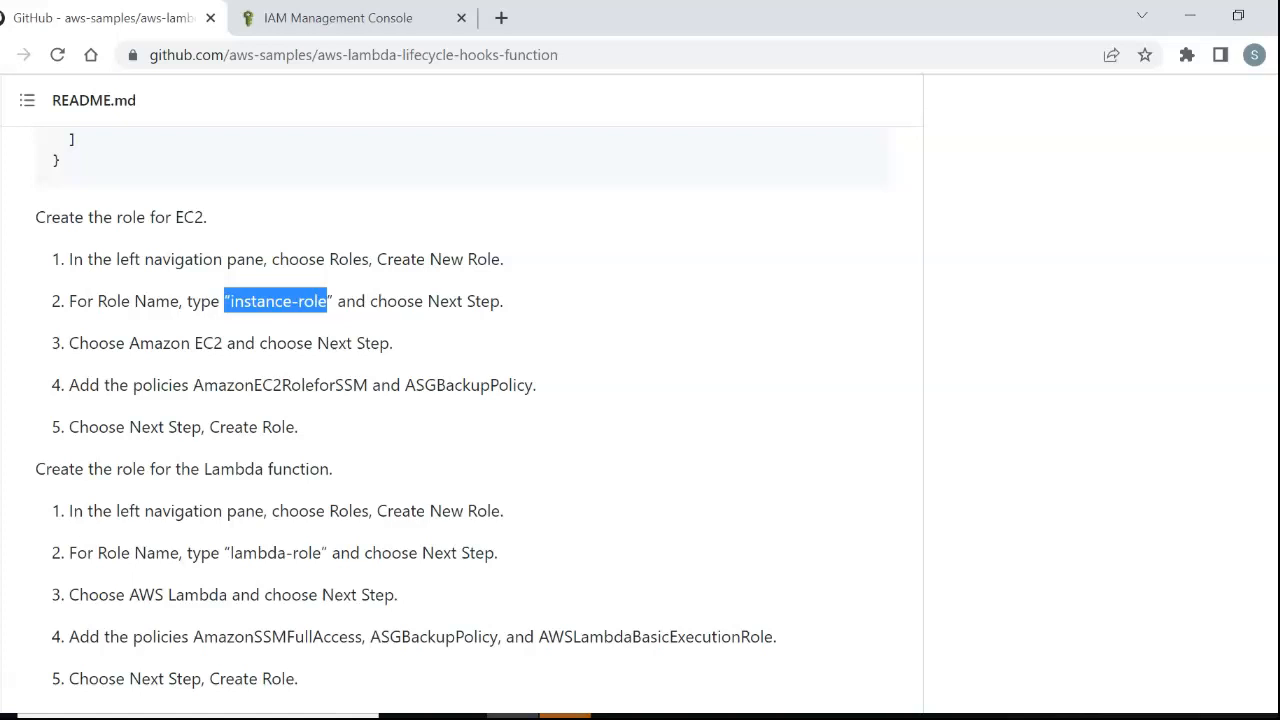
Open instance-role in the IAM console and inspect its attached permissions policies.
key(ctrl+Tab)
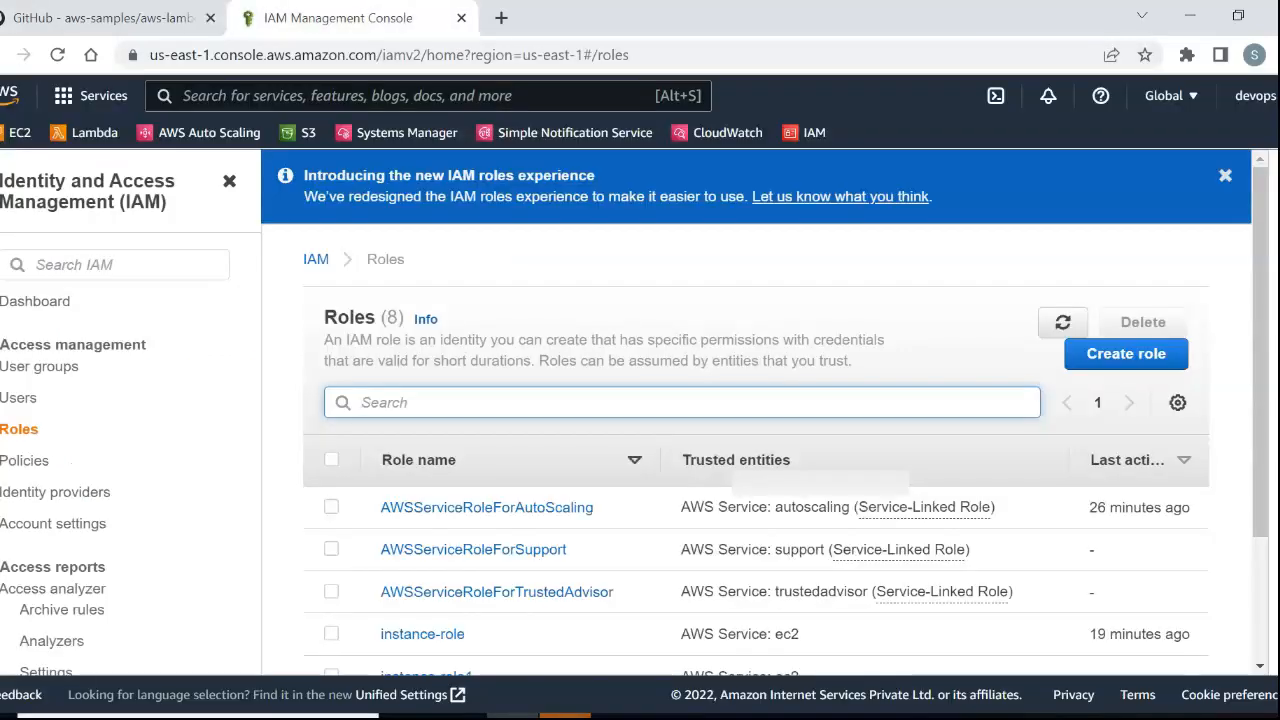
click(422, 634)
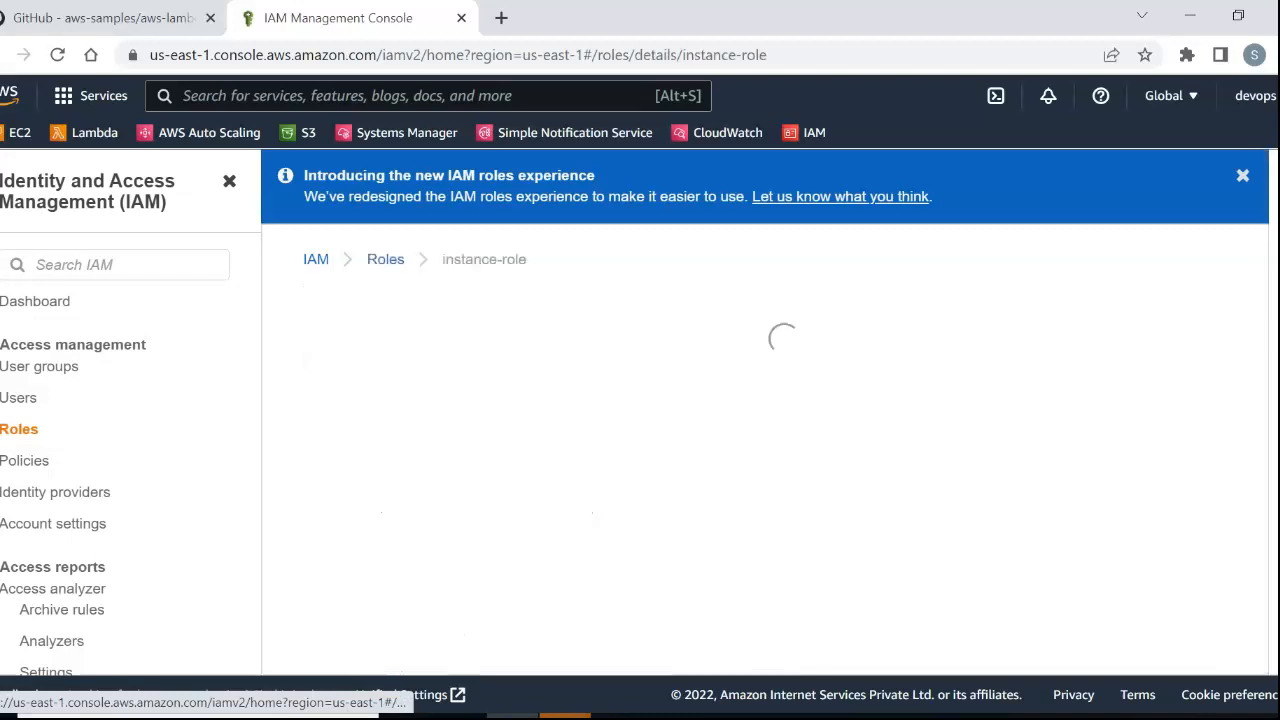
scroll(735, 410, down, 4)
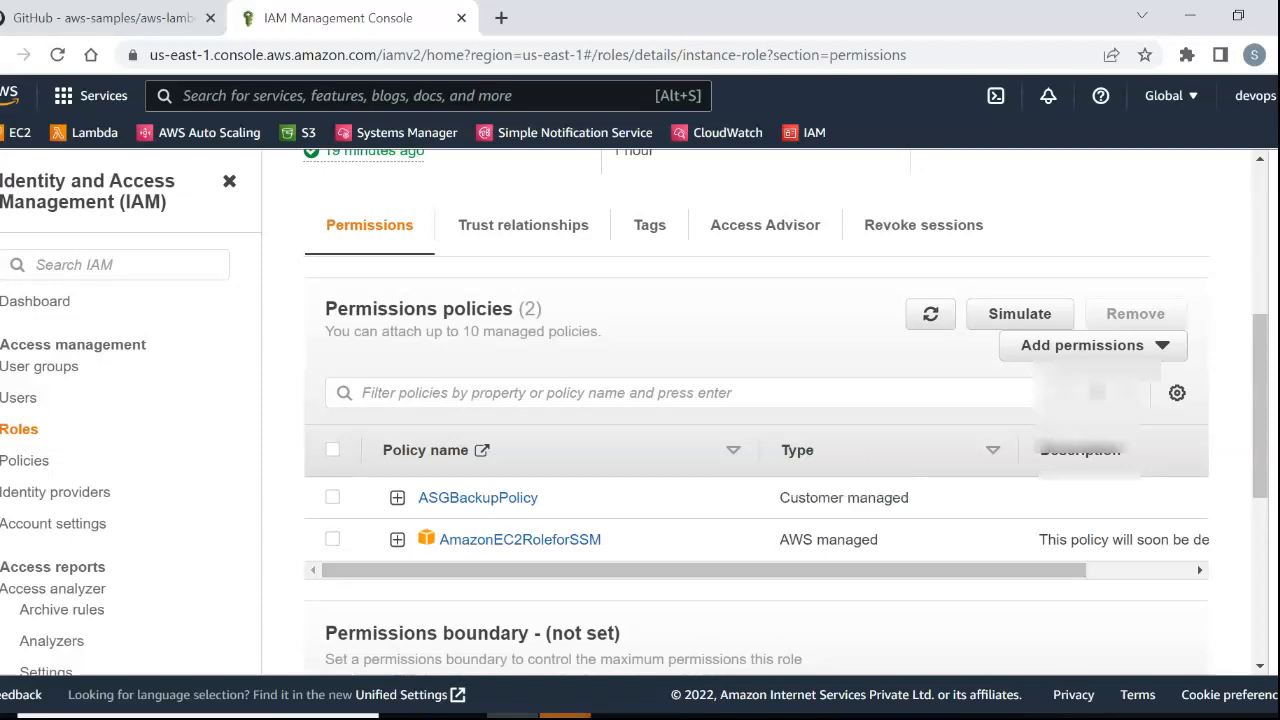
Review the README's Lambda role instructions, and open lambda-role in the IAM console to inspect its attached policies.
click(148, 14)
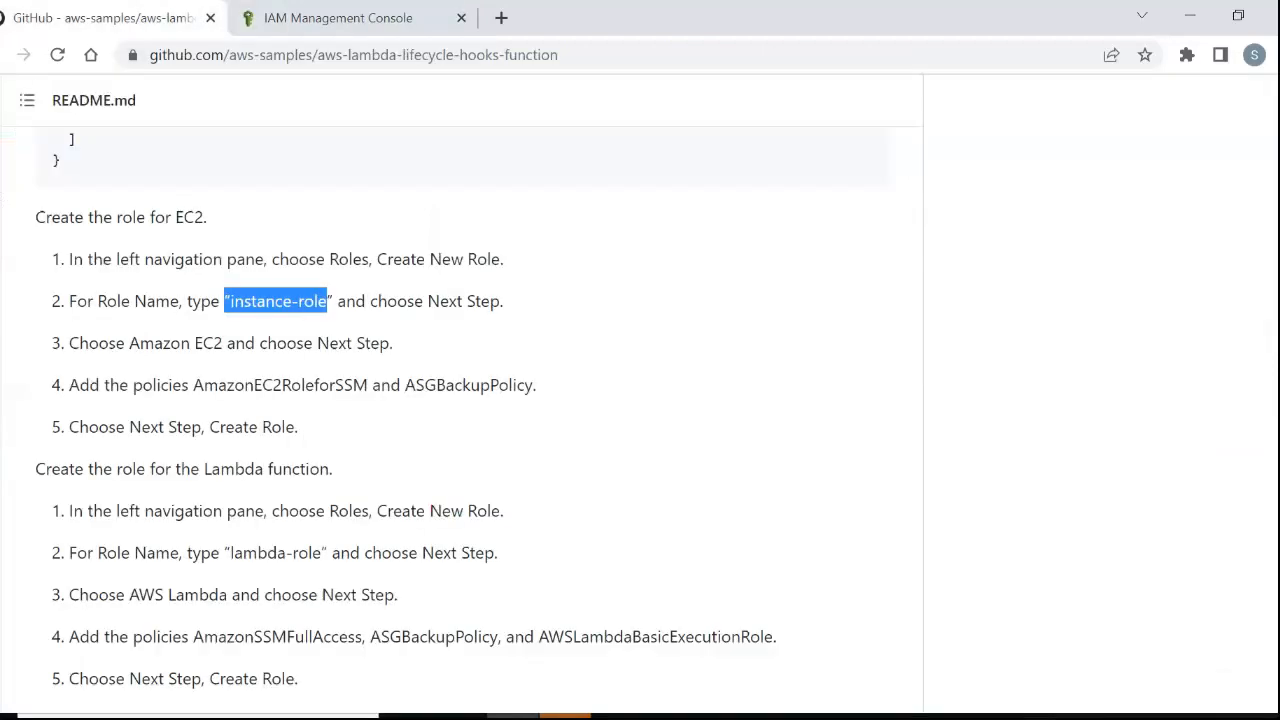
scroll(460, 400, down, 3)
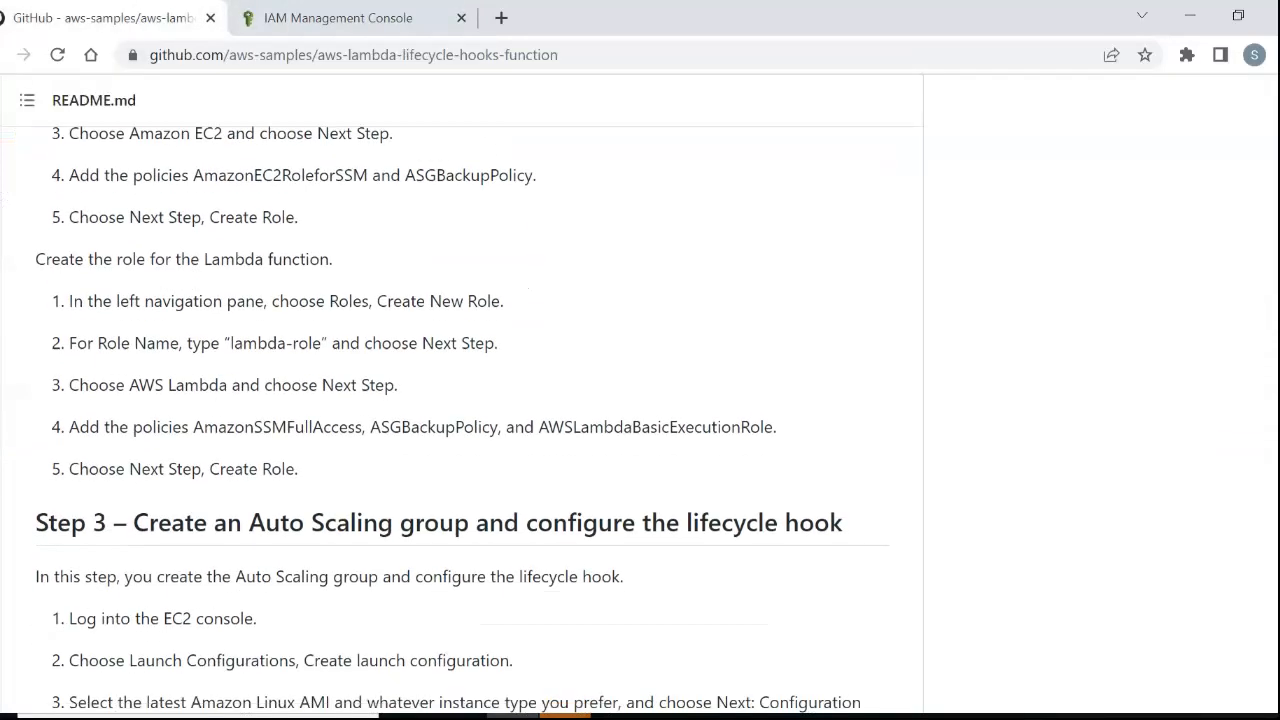
click(338, 18)
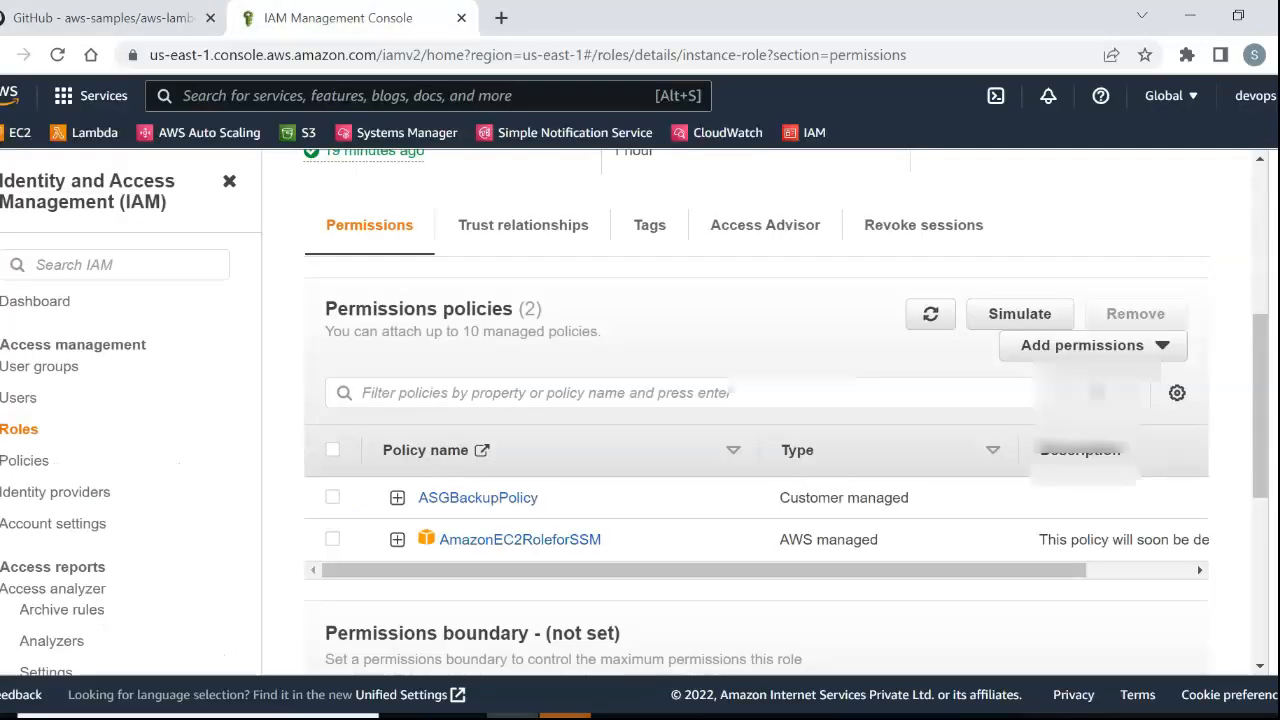
scroll(756, 400, up, 3)
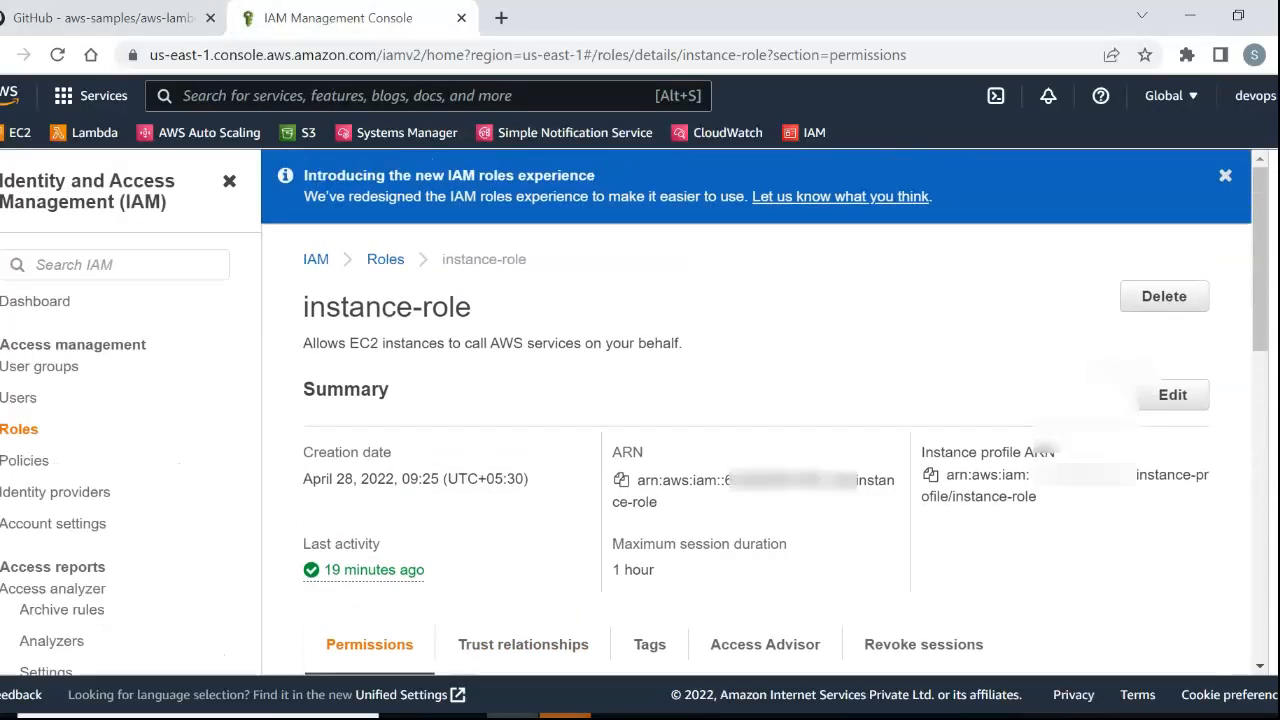
click(385, 259)
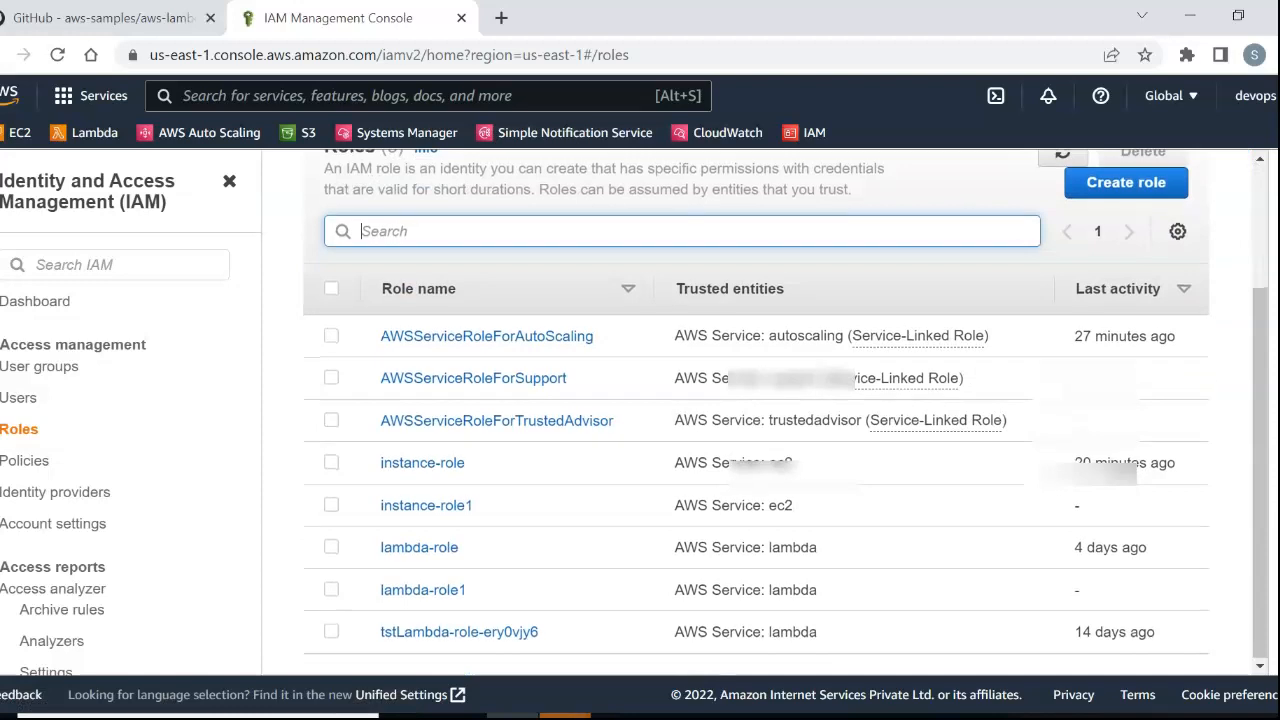
click(419, 547)
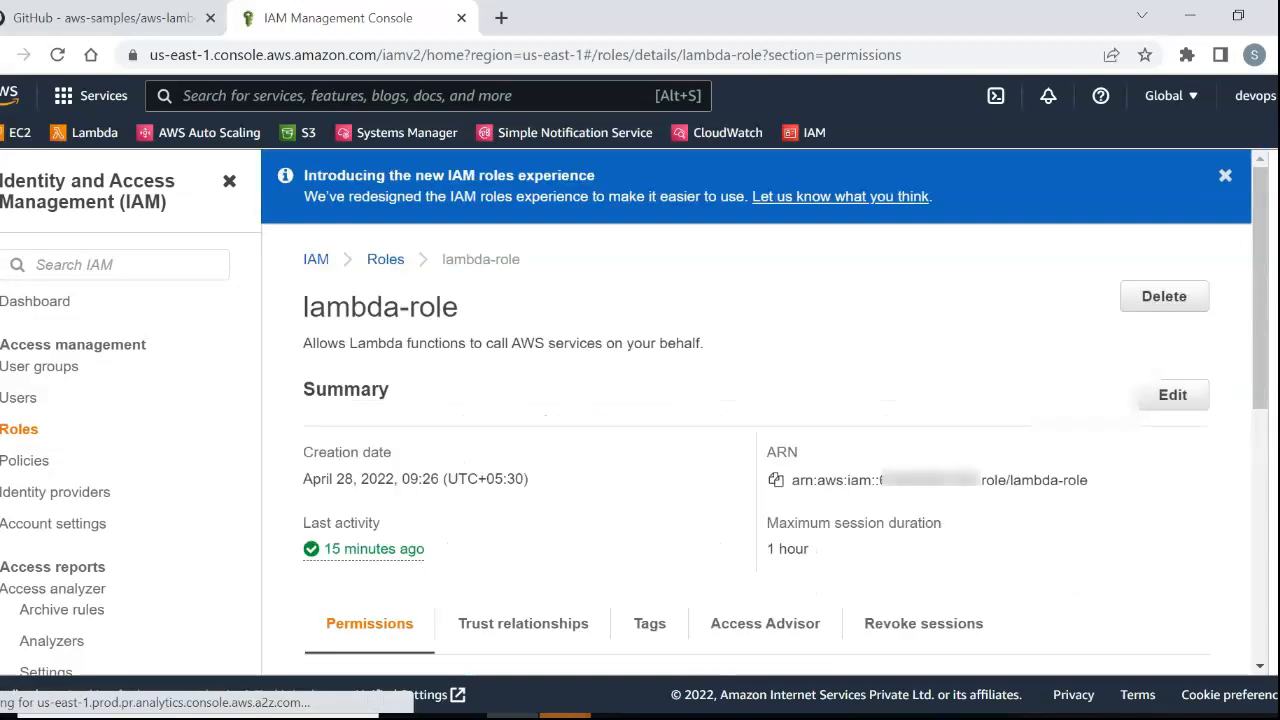
scroll(756, 420, down, 4)
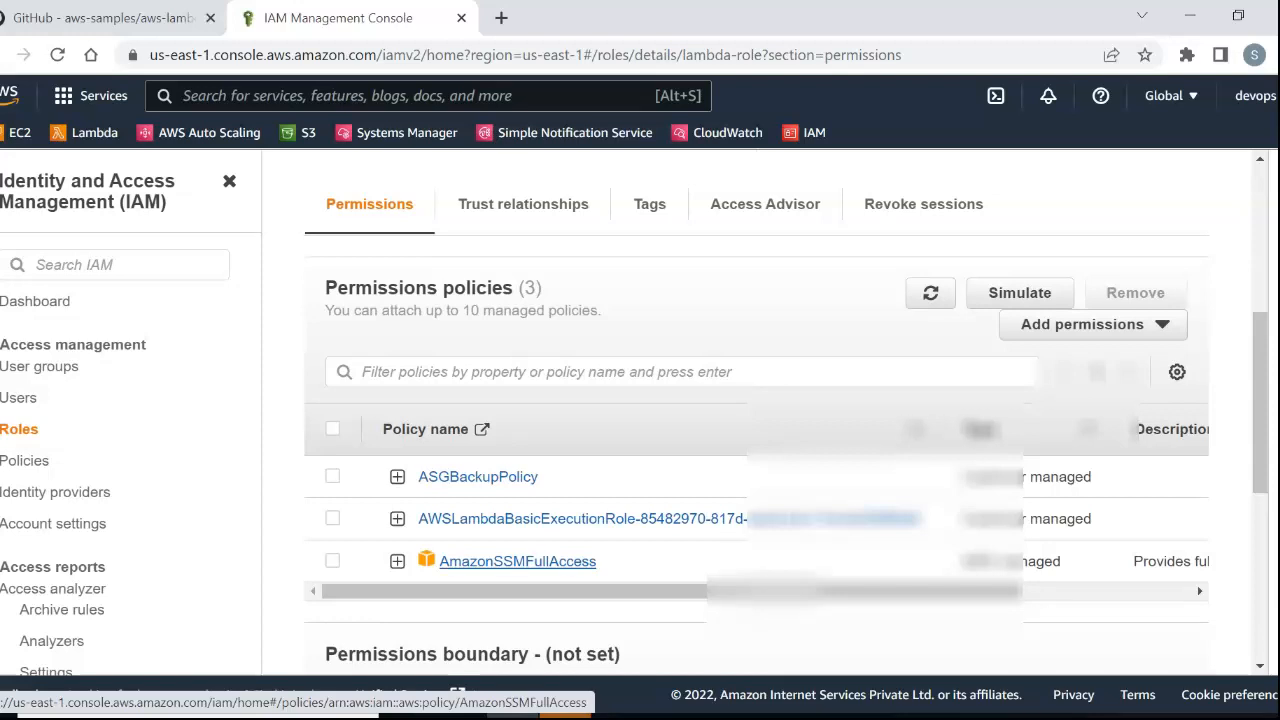
Expand lambda-role's AWSLambdaBasicExecutionRole policy, review its CloudWatch Logs permissions and collapse it again.
click(398, 519)
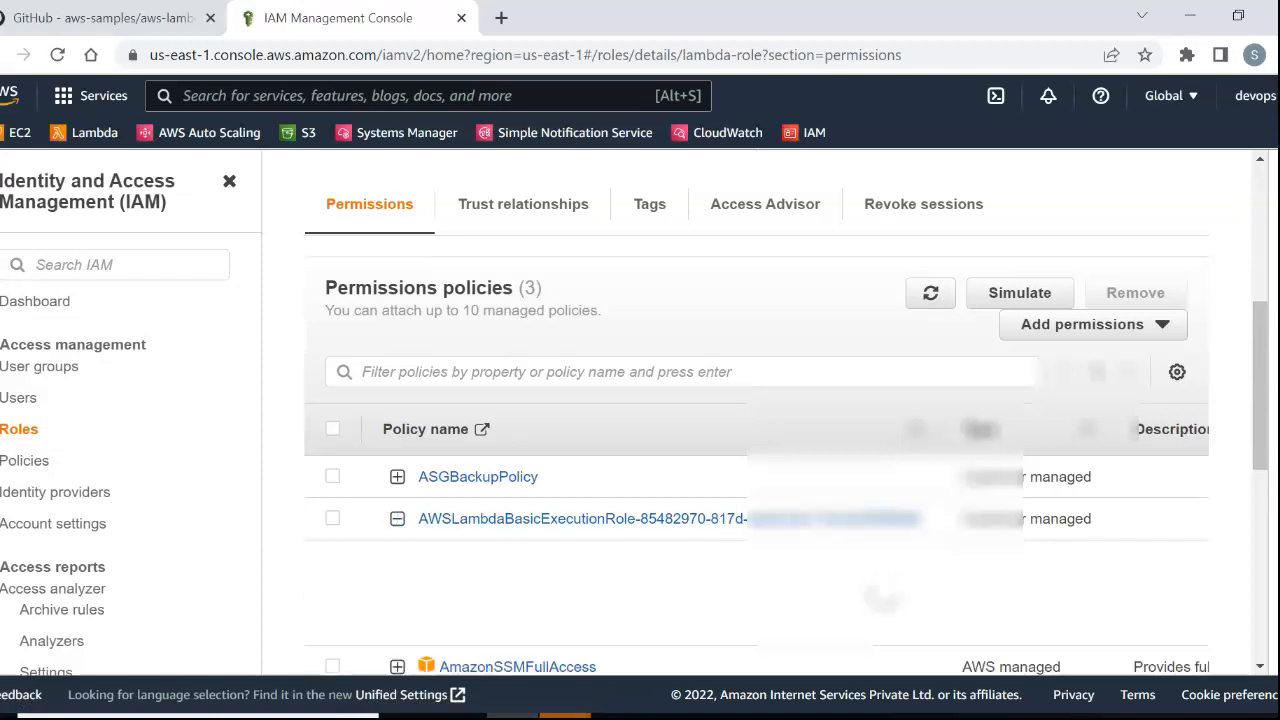
scroll(757, 415, down, 3)
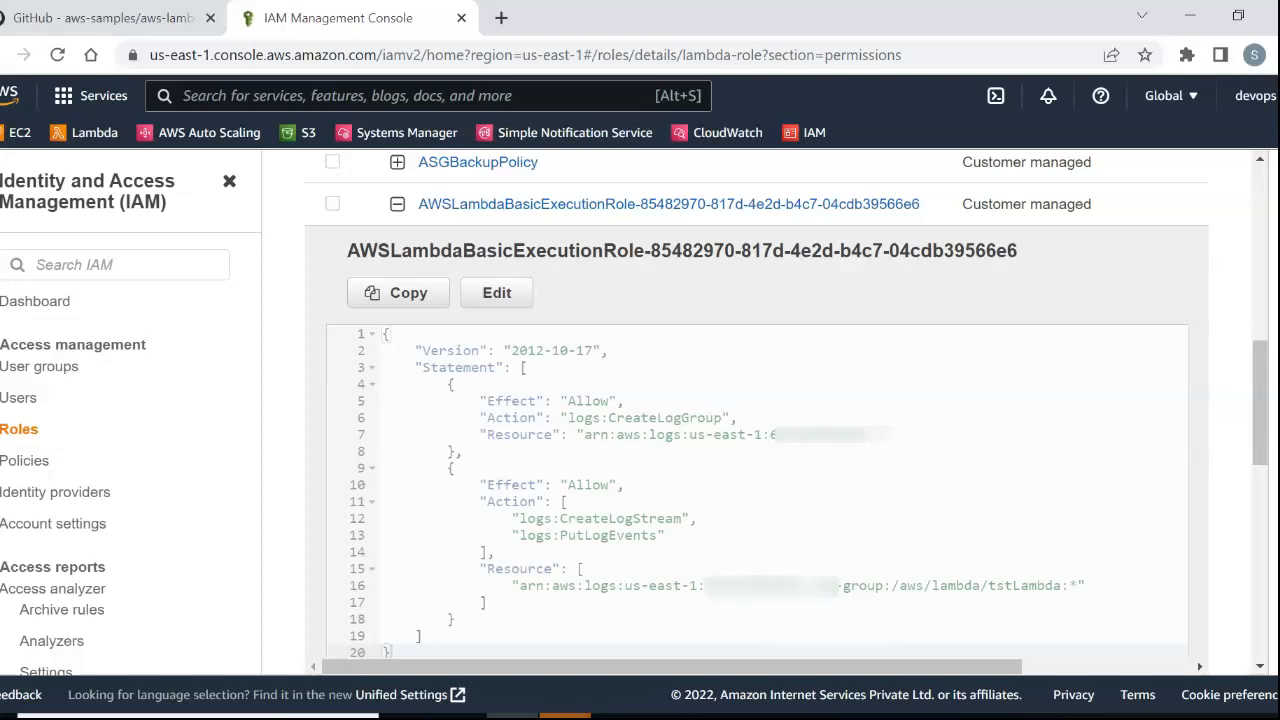
scroll(760, 410, up, 2)
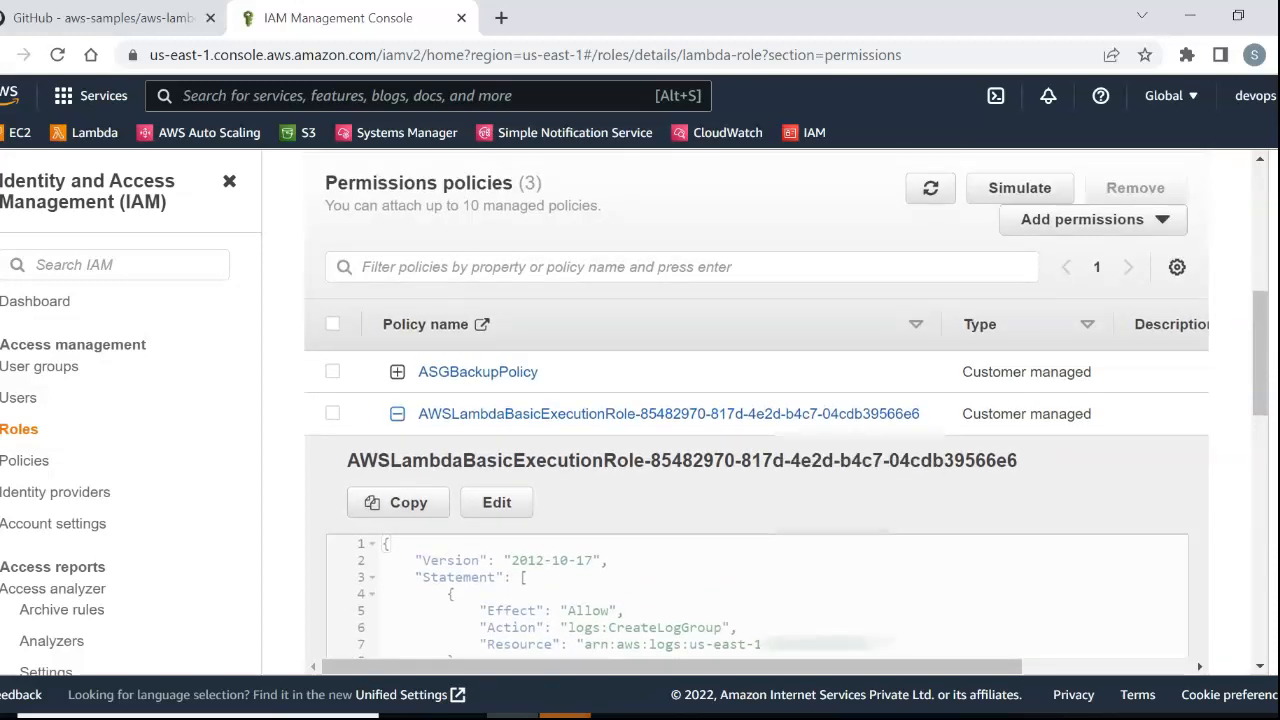
click(397, 413)
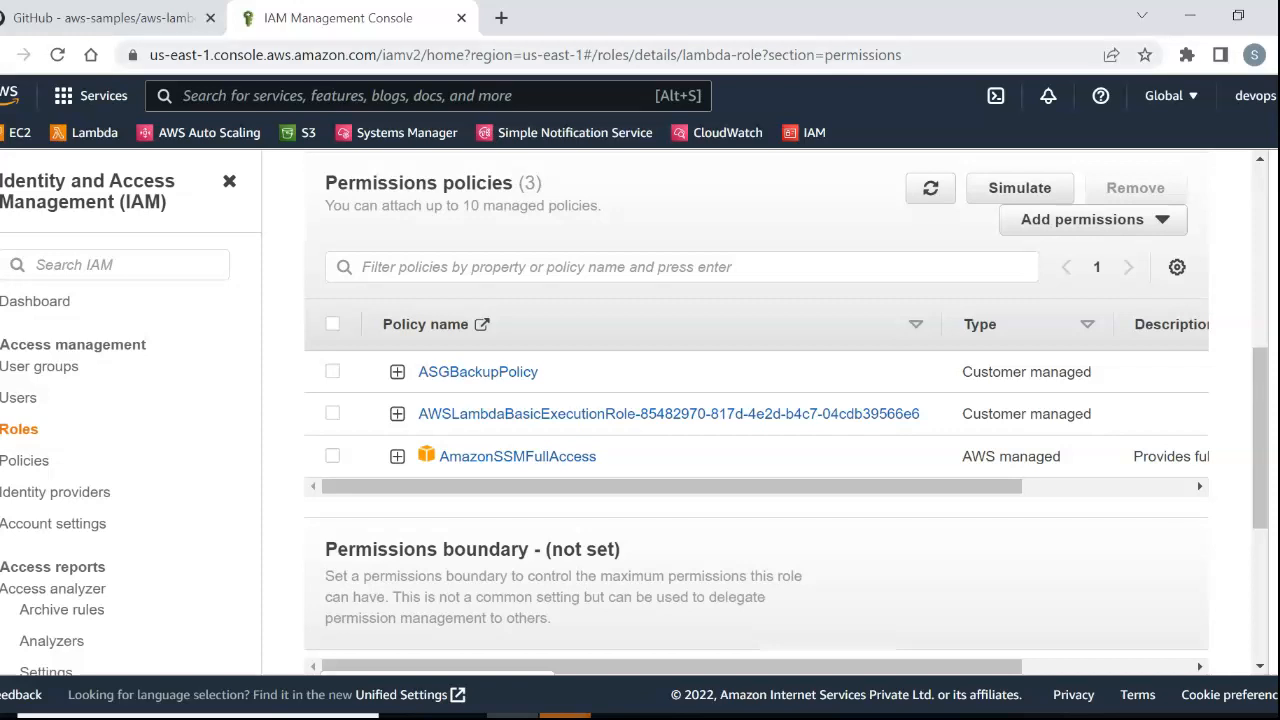
Read the start of the README's Step 3 on the Auto Scaling group and load the EC2 console in the AWS tab.
click(150, 20)
scroll(460, 420, down, 3)
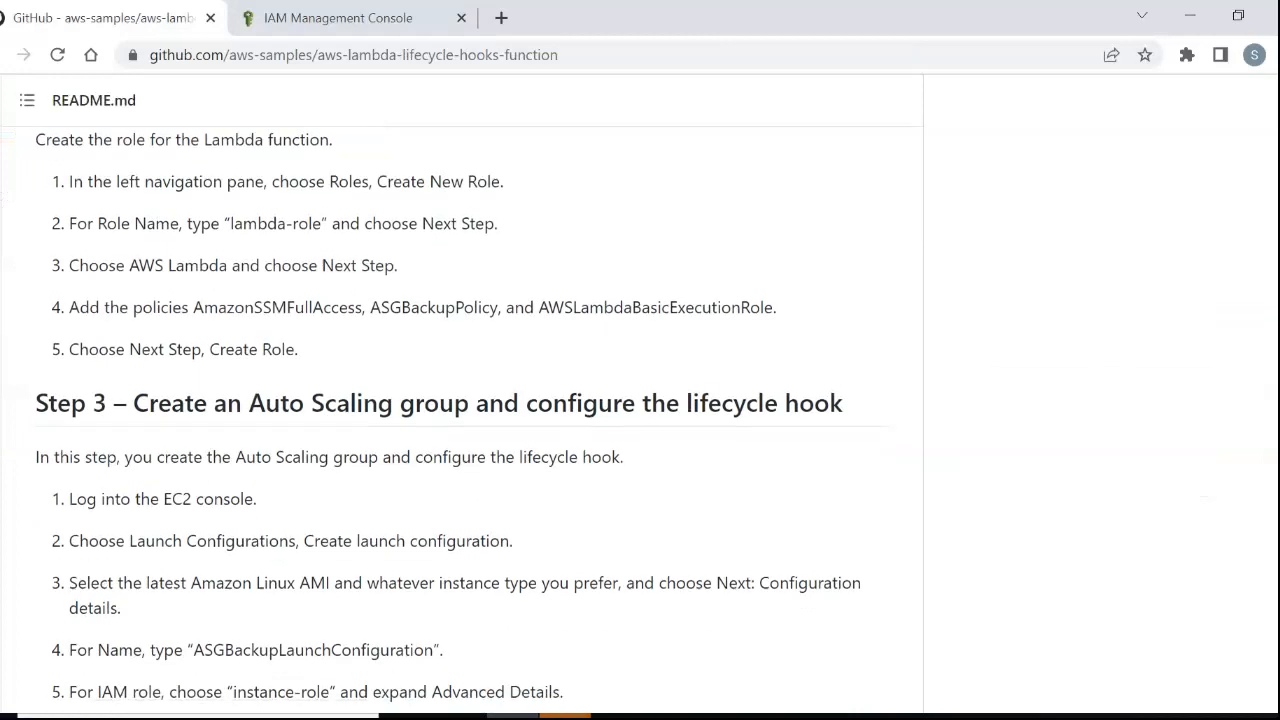
click(325, 18)
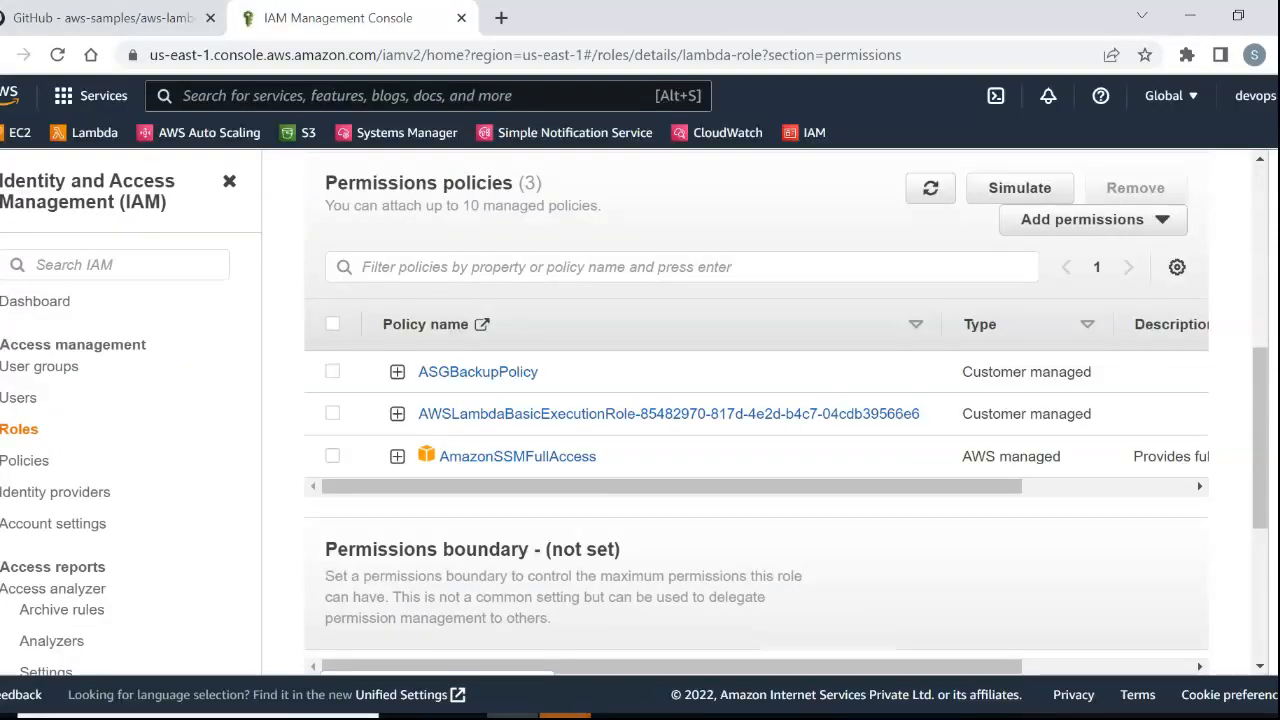
click(19, 132)
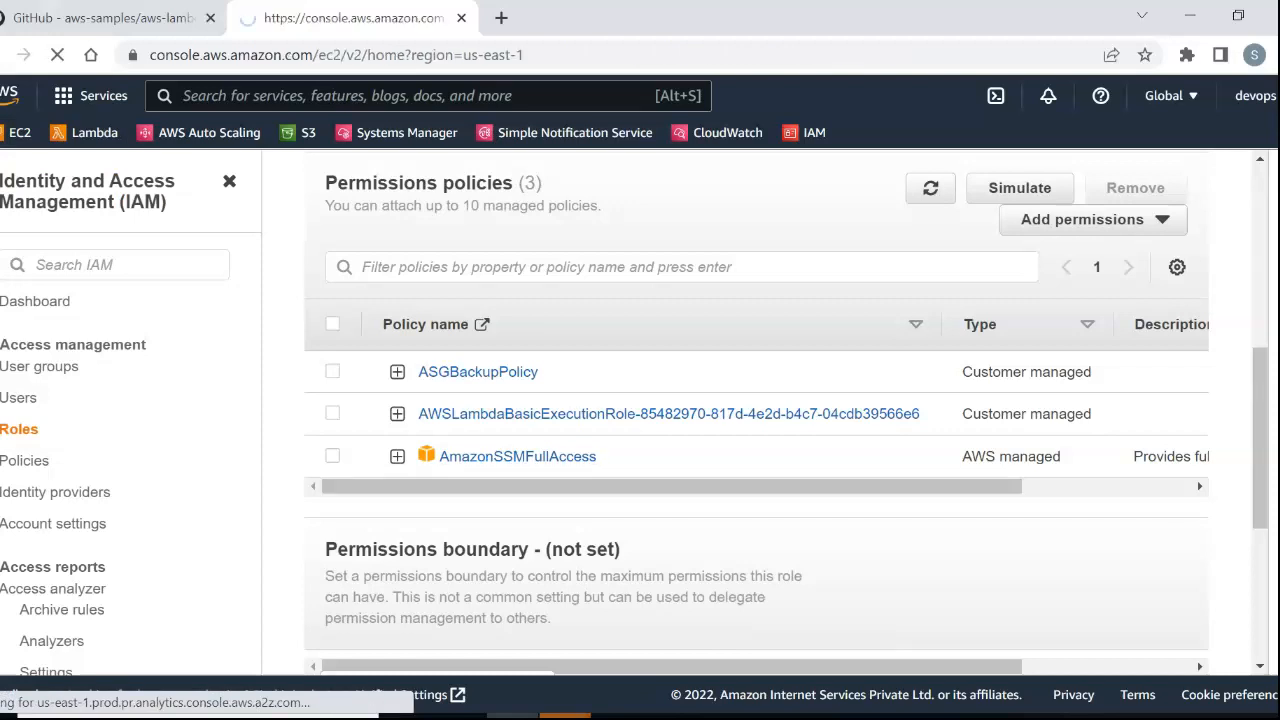
Check the README's launch configuration instruction and open the list of launch configurations in the EC2 console.
click(105, 18)
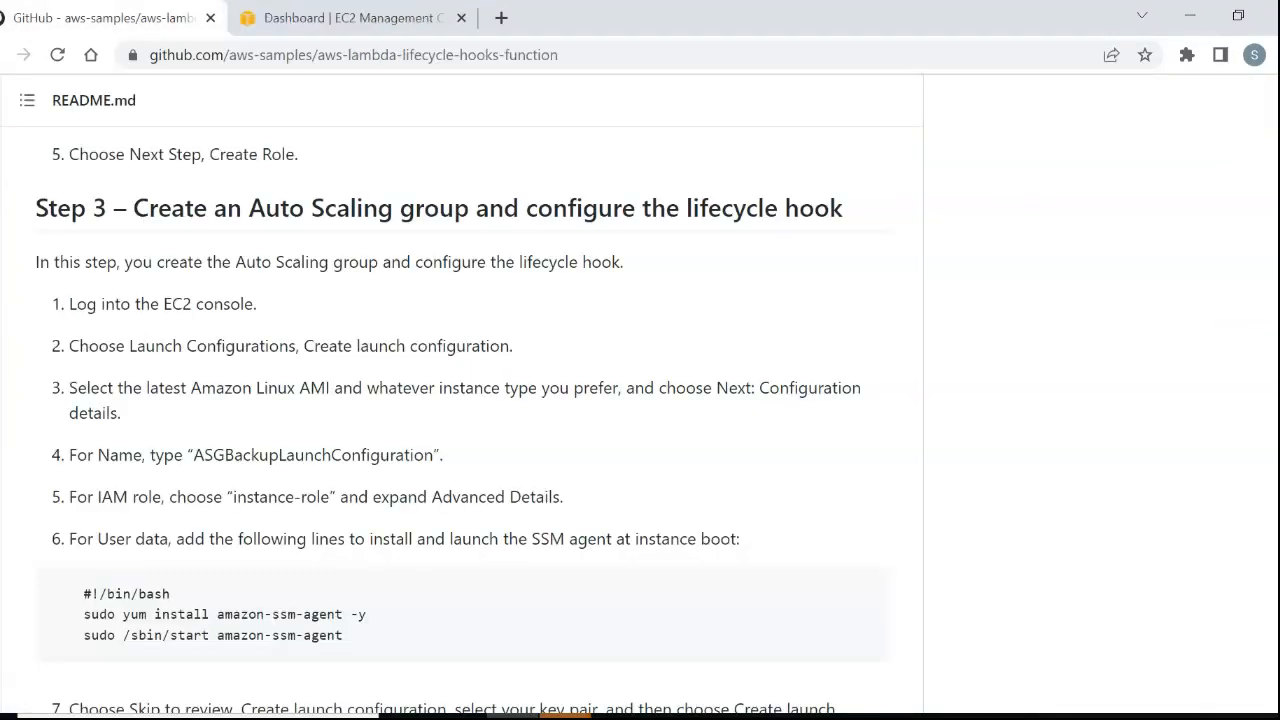
drag(356, 346, 511, 346)
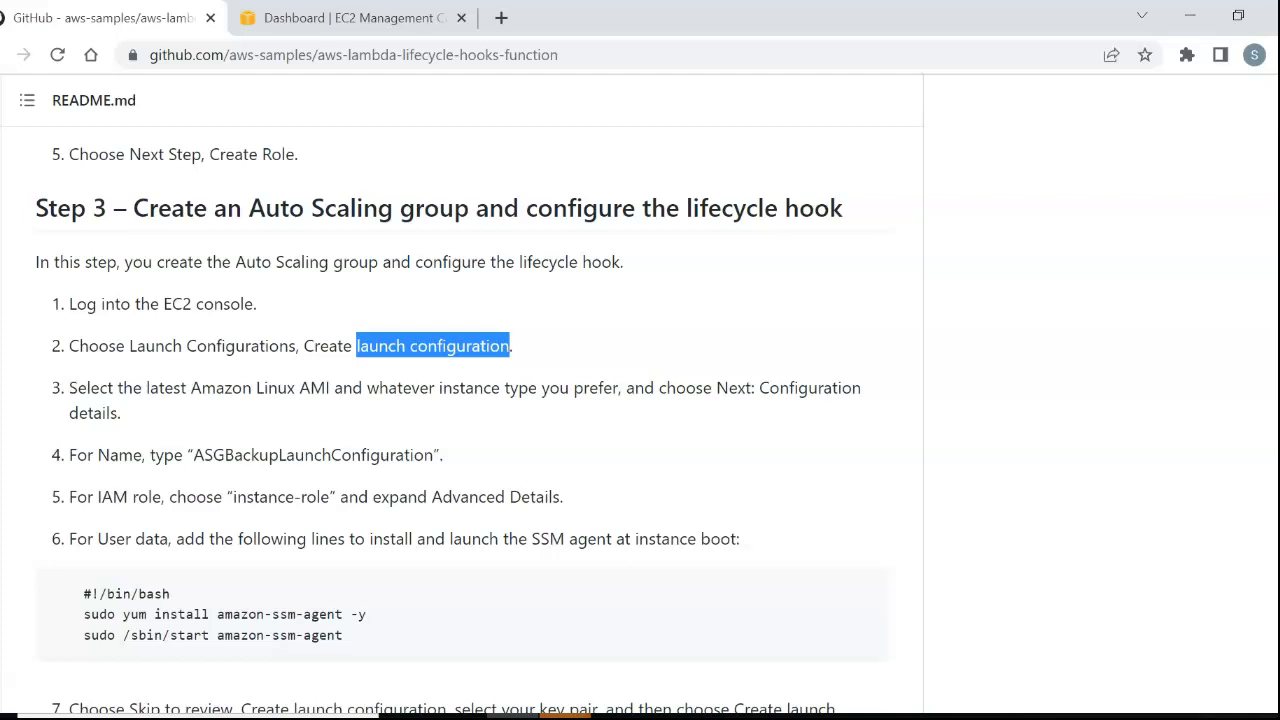
click(338, 18)
scroll(726, 412, down, 4)
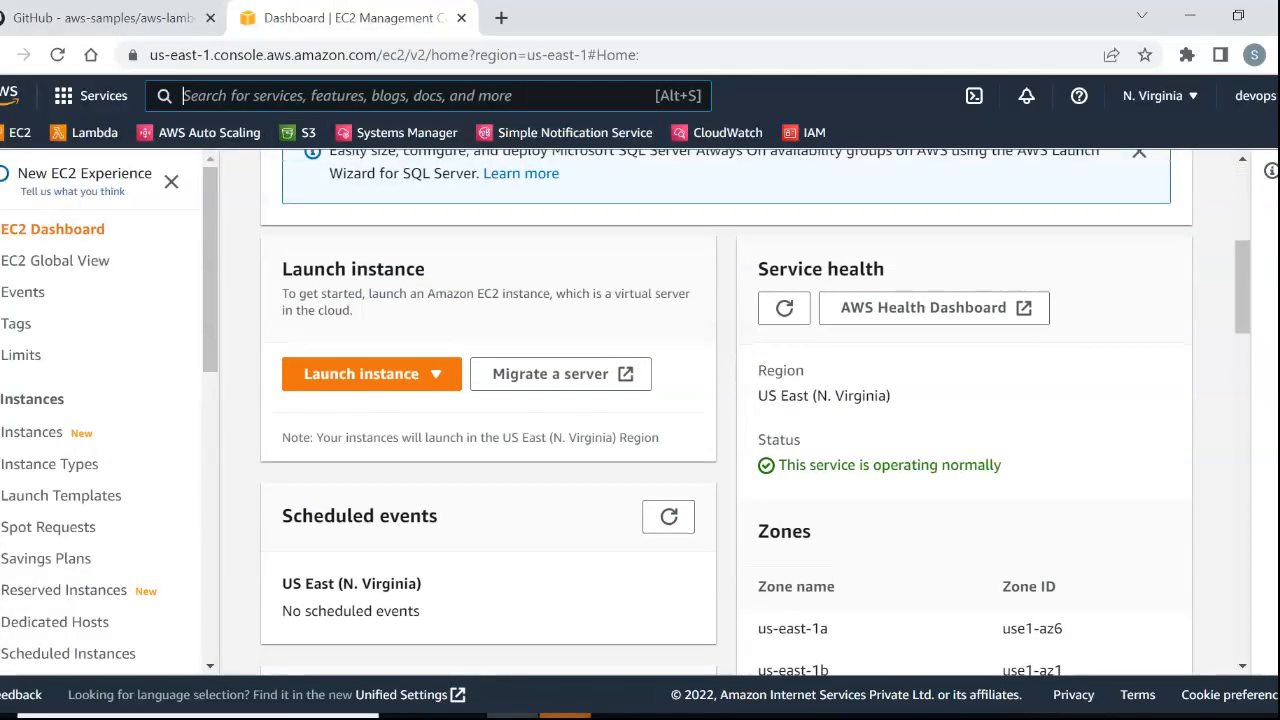
drag(210, 270, 210, 555)
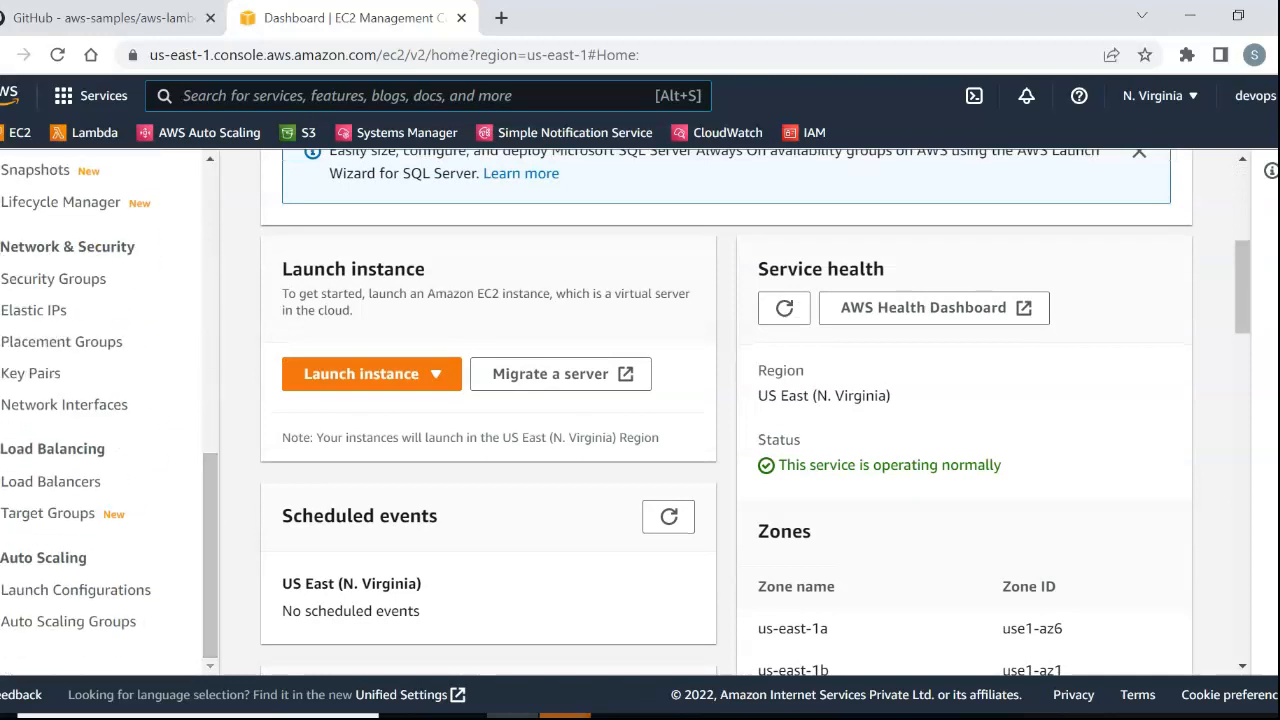
click(78, 589)
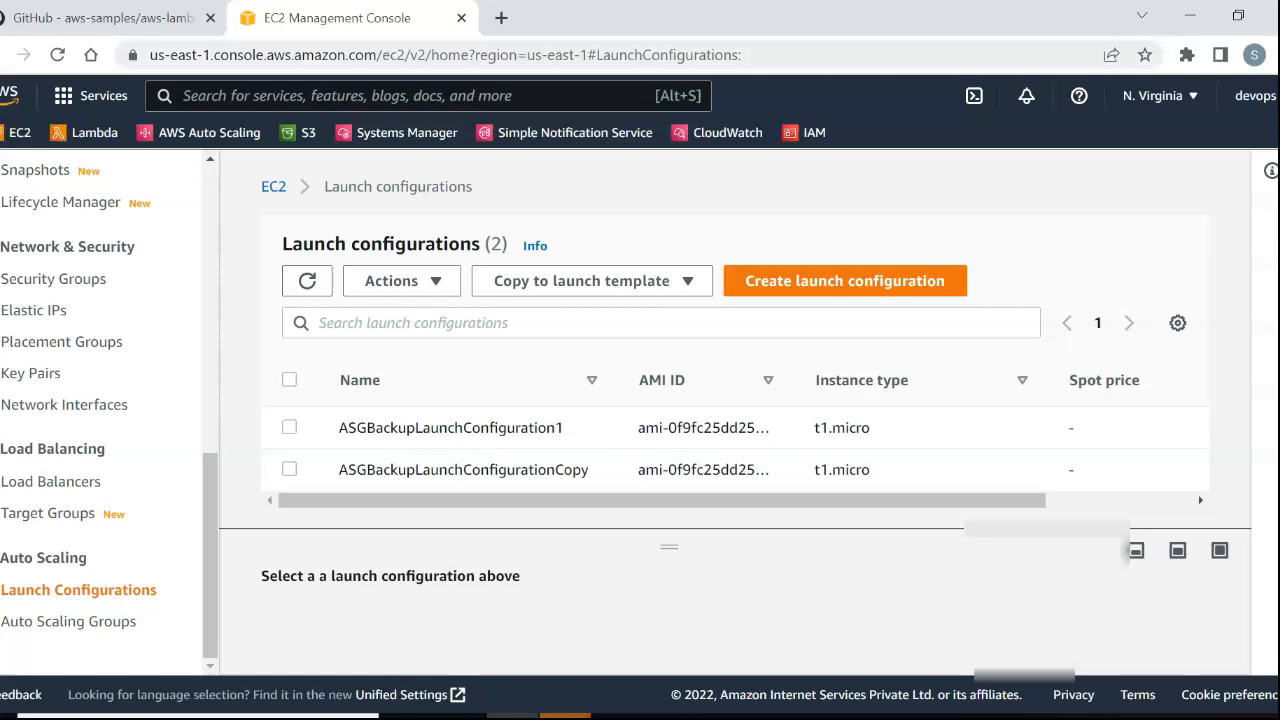
Select ASGBackupLaunchConfigurationCopy and enlarge the details pane to view its settings.
key(ctrl+Tab)
key(ctrl+Tab)
click(289, 469)
drag(669, 547, 669, 390)
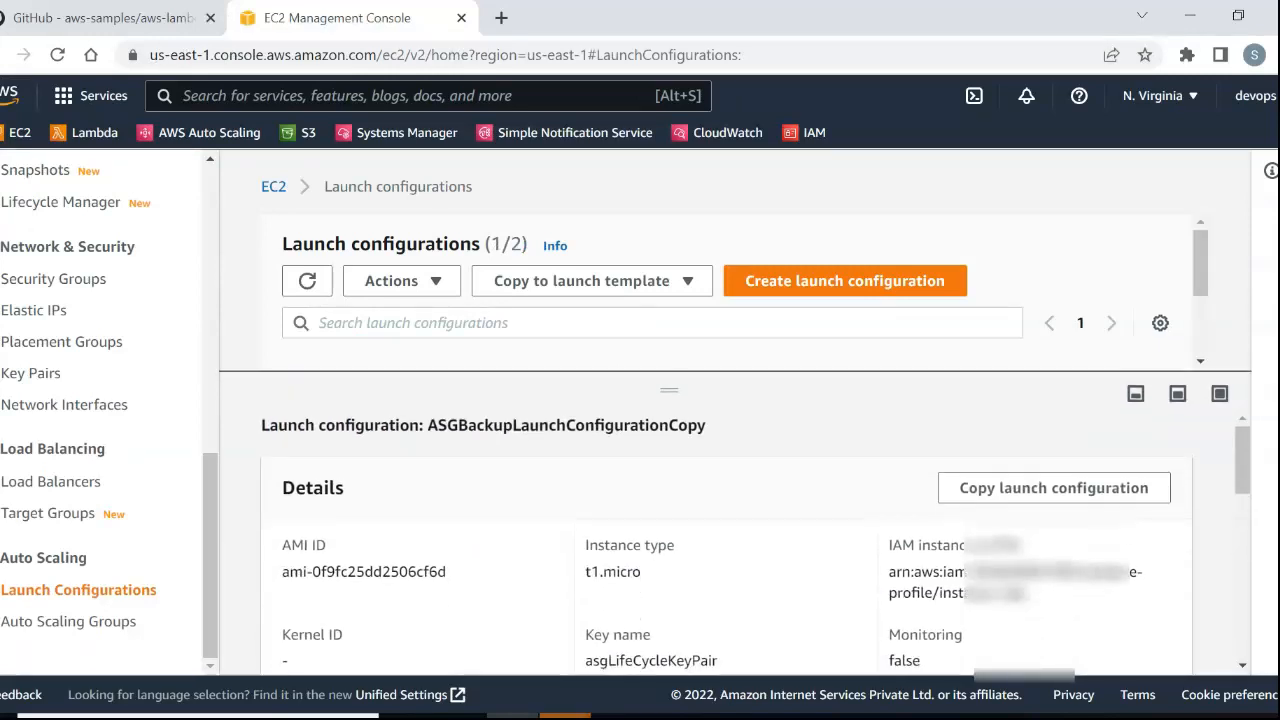
Check the AMI ID and IAM instance profile in the ASGBackupLaunchConfigurationCopy details.
scroll(725, 540, down, 2)
scroll(725, 540, up, 2)
drag(448, 573, 281, 573)
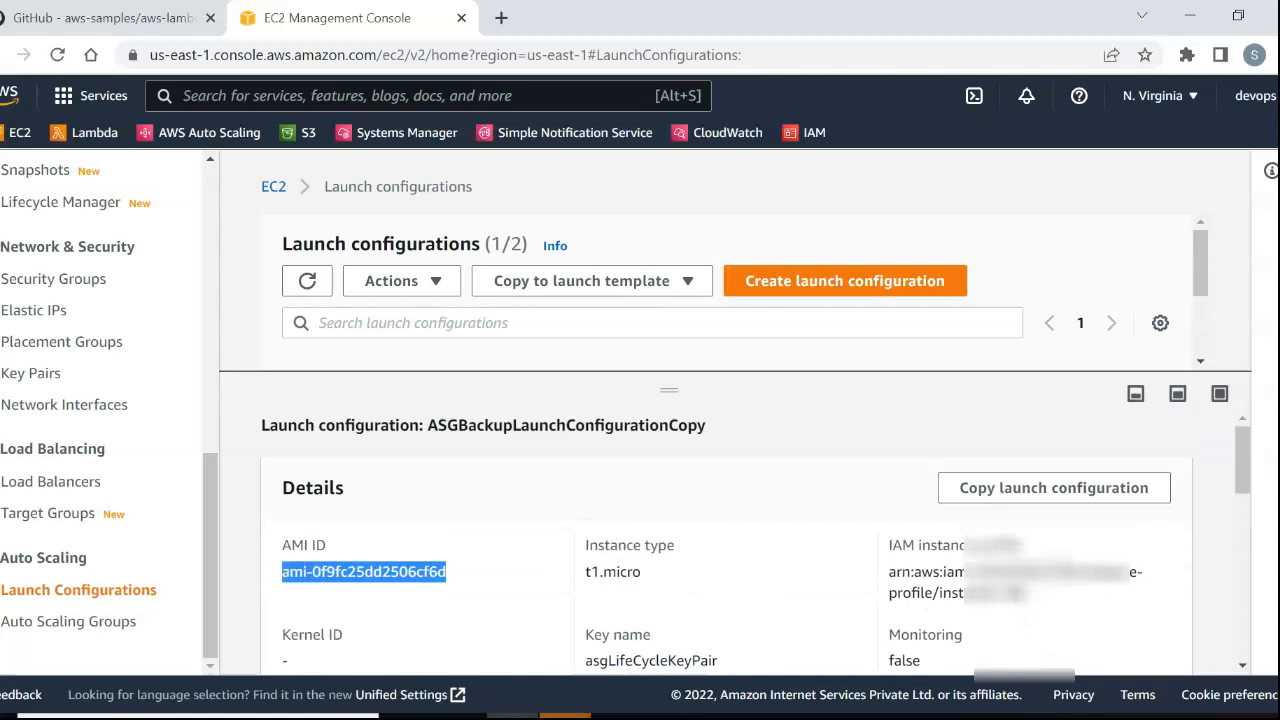
click(480, 590)
scroll(725, 540, down, 4)
scroll(725, 540, up, 3)
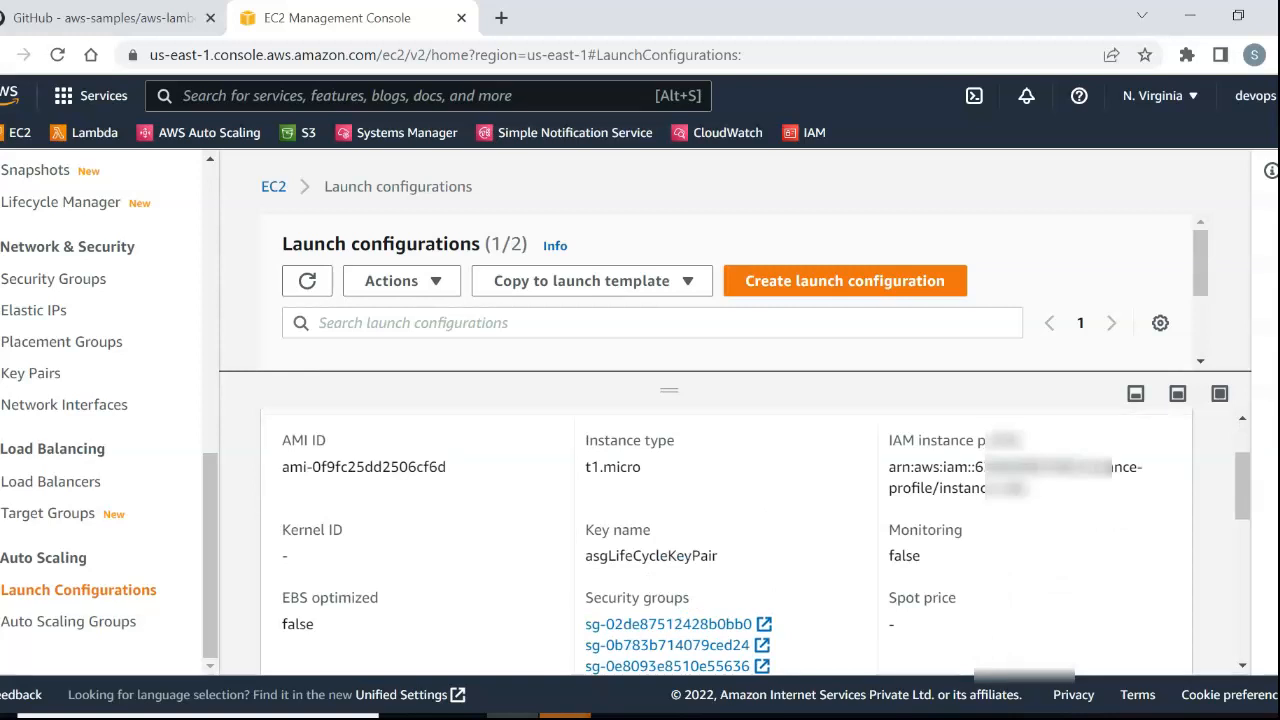
drag(1028, 489, 943, 489)
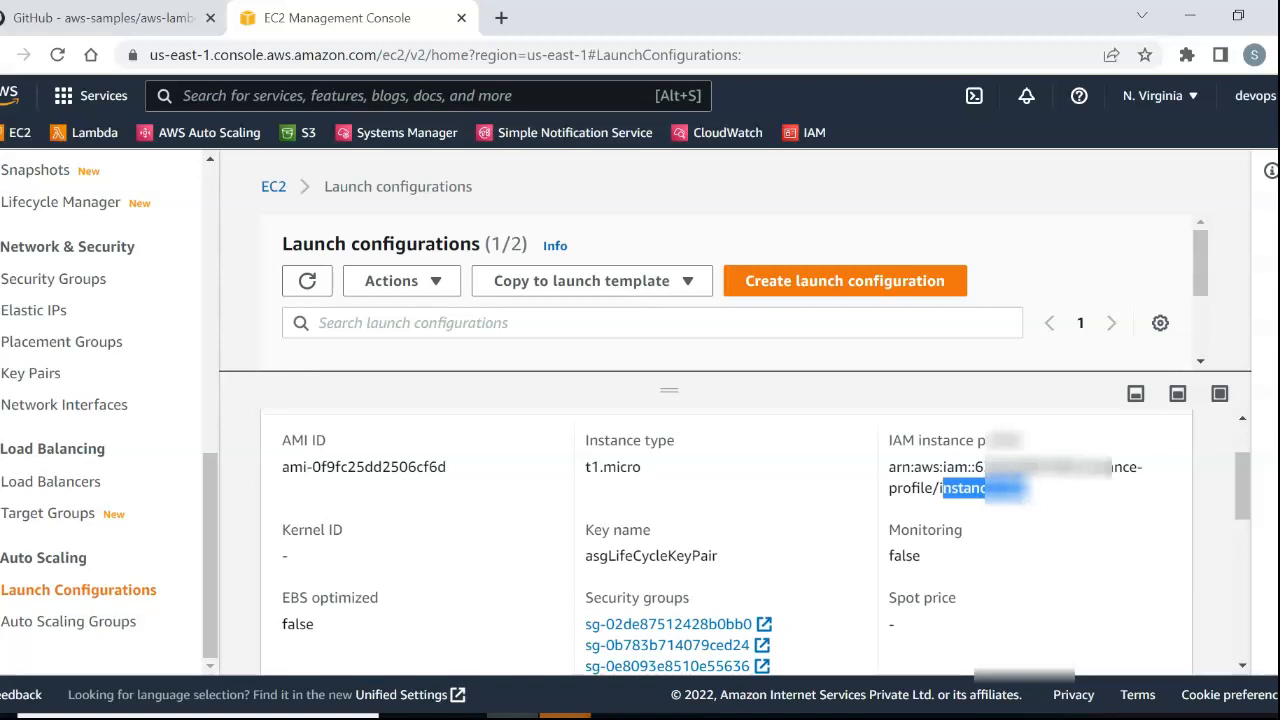
View the launch configuration's user data, review the script lines that install and start amazon-ssm-agent, and close it.
scroll(725, 540, down, 6)
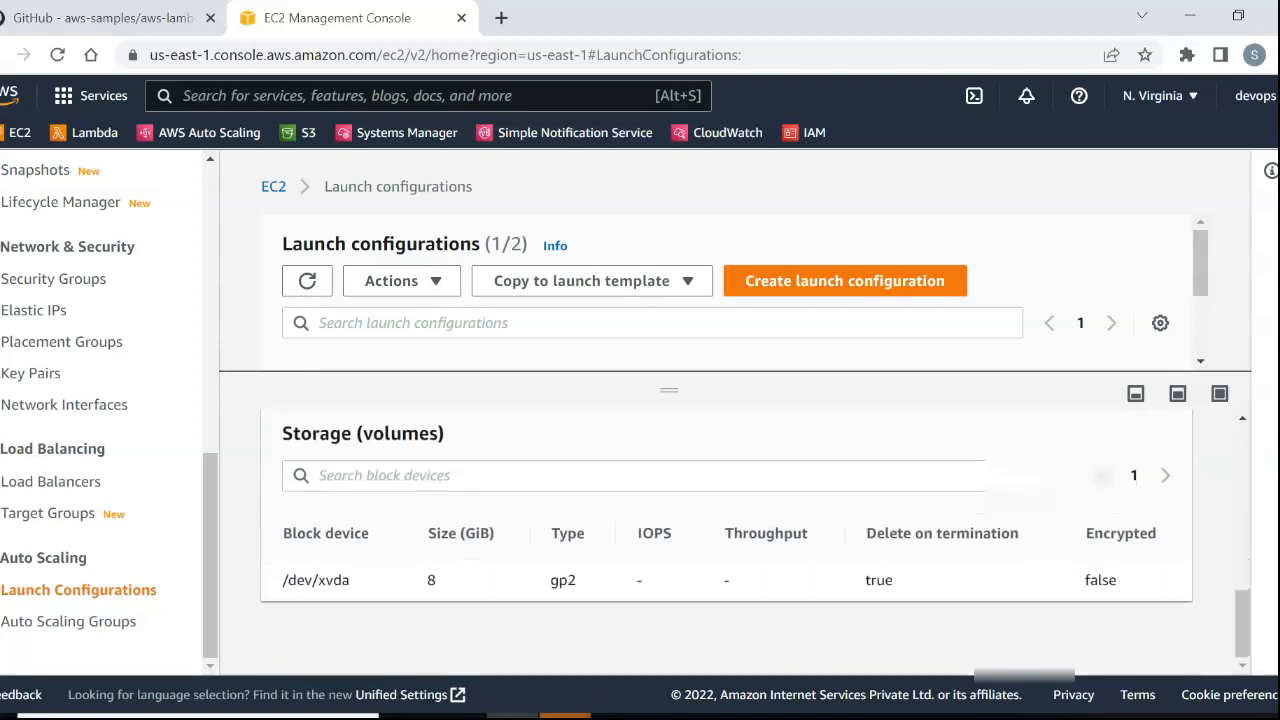
scroll(725, 540, up, 2)
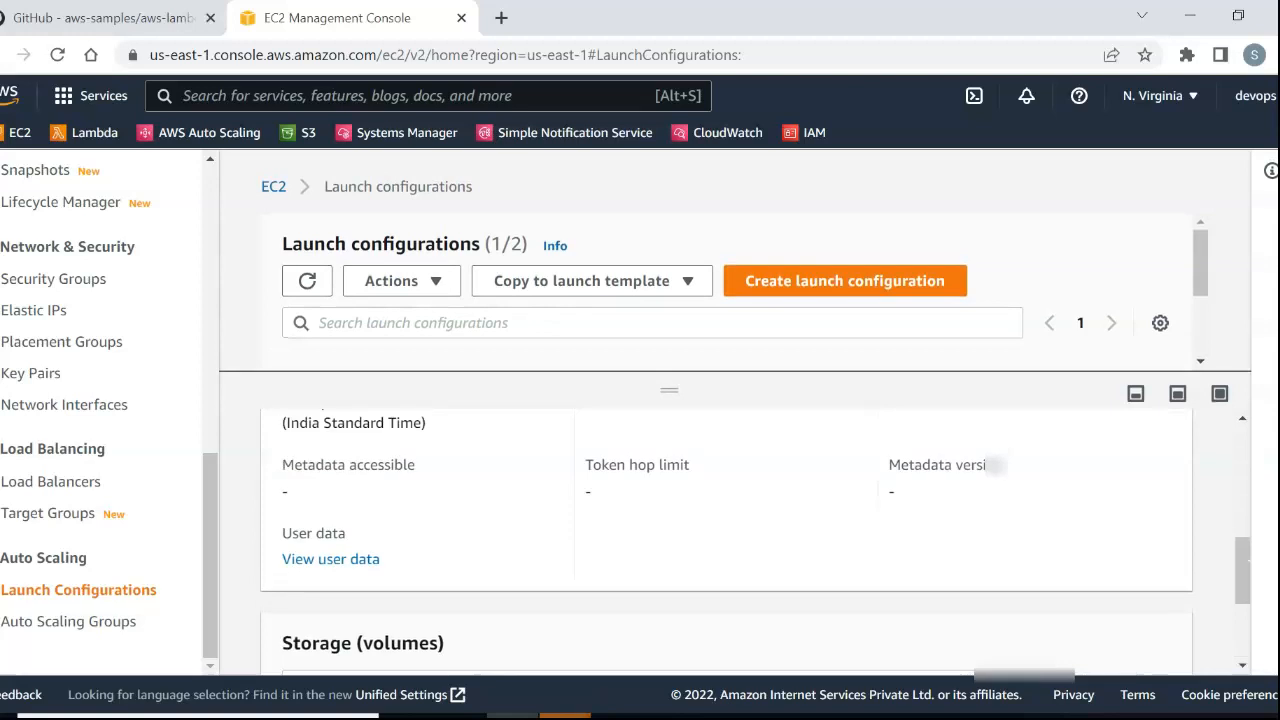
click(331, 560)
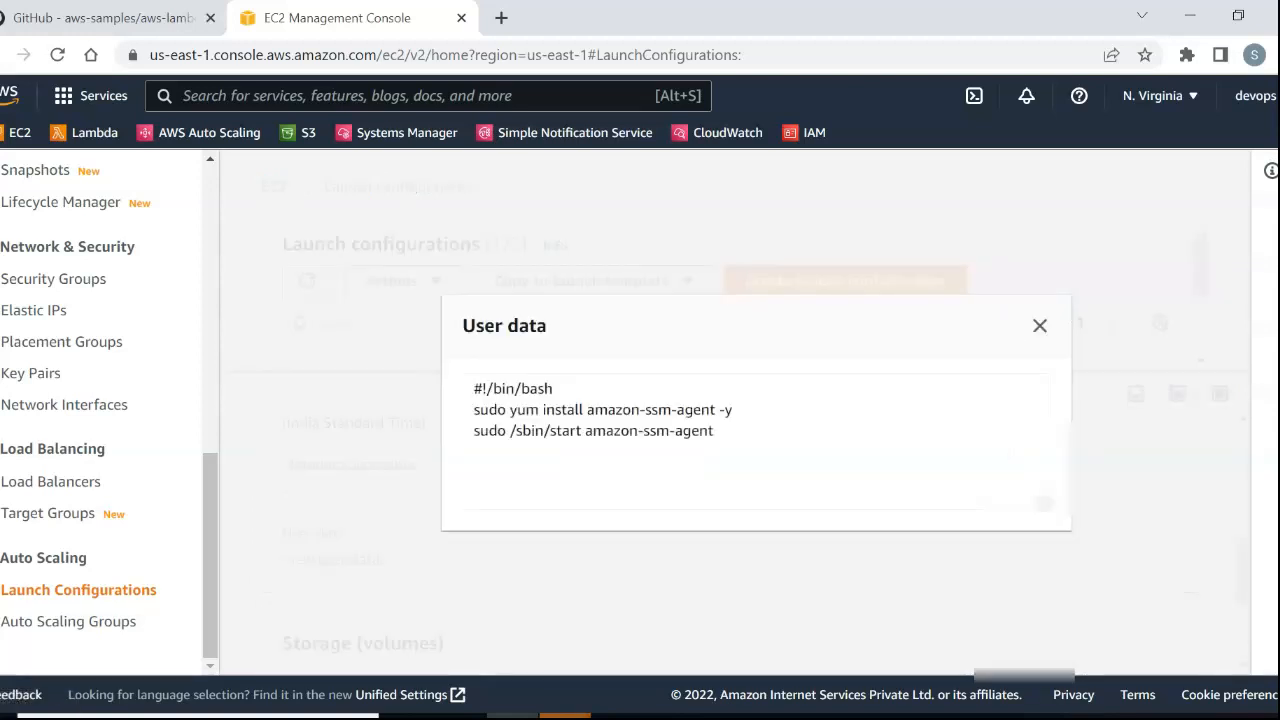
drag(733, 410, 544, 410)
drag(713, 430, 531, 430)
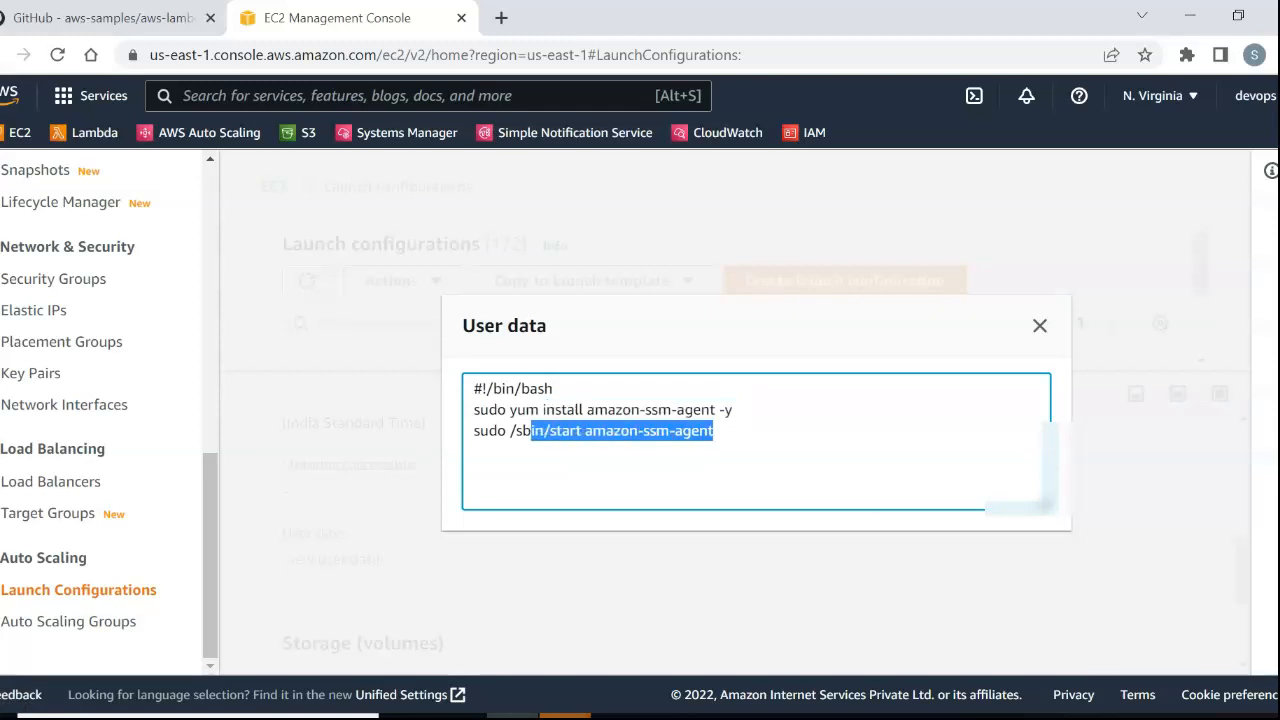
drag(713, 430, 474, 388)
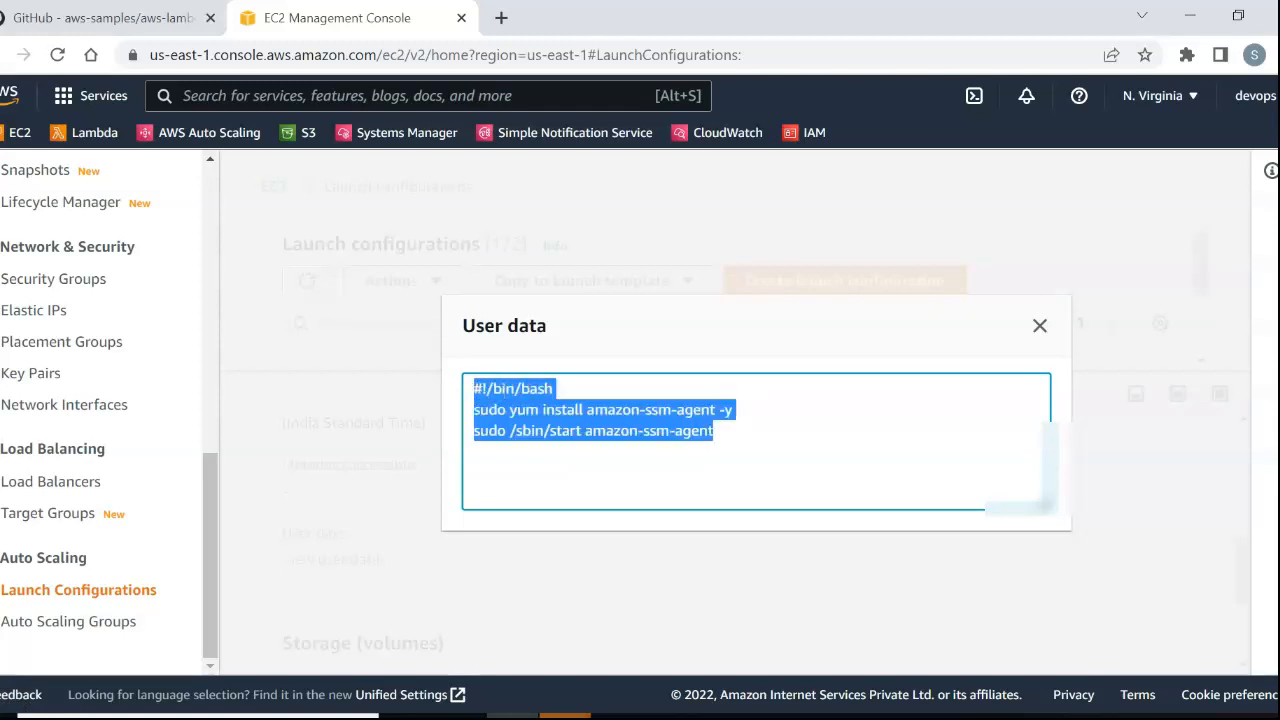
click(1040, 325)
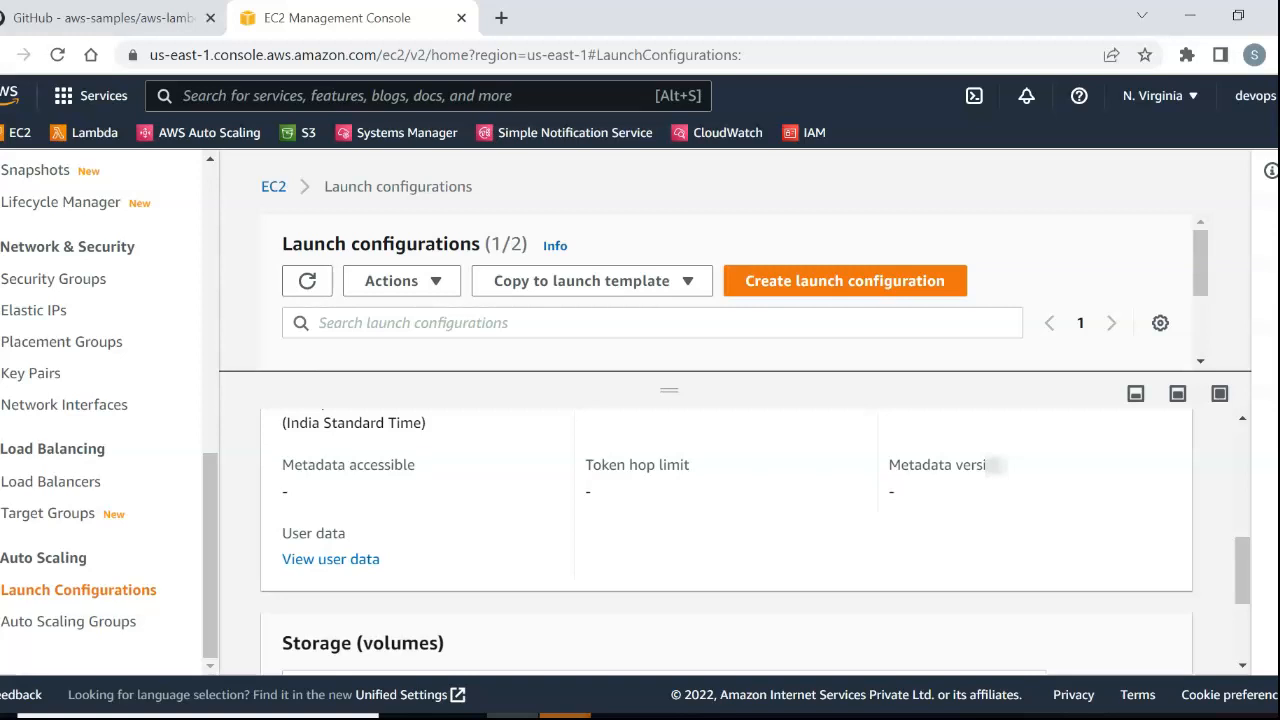
Open the list of Auto Scaling groups in the EC2 console, checking the group name specified in the README.
click(68, 621)
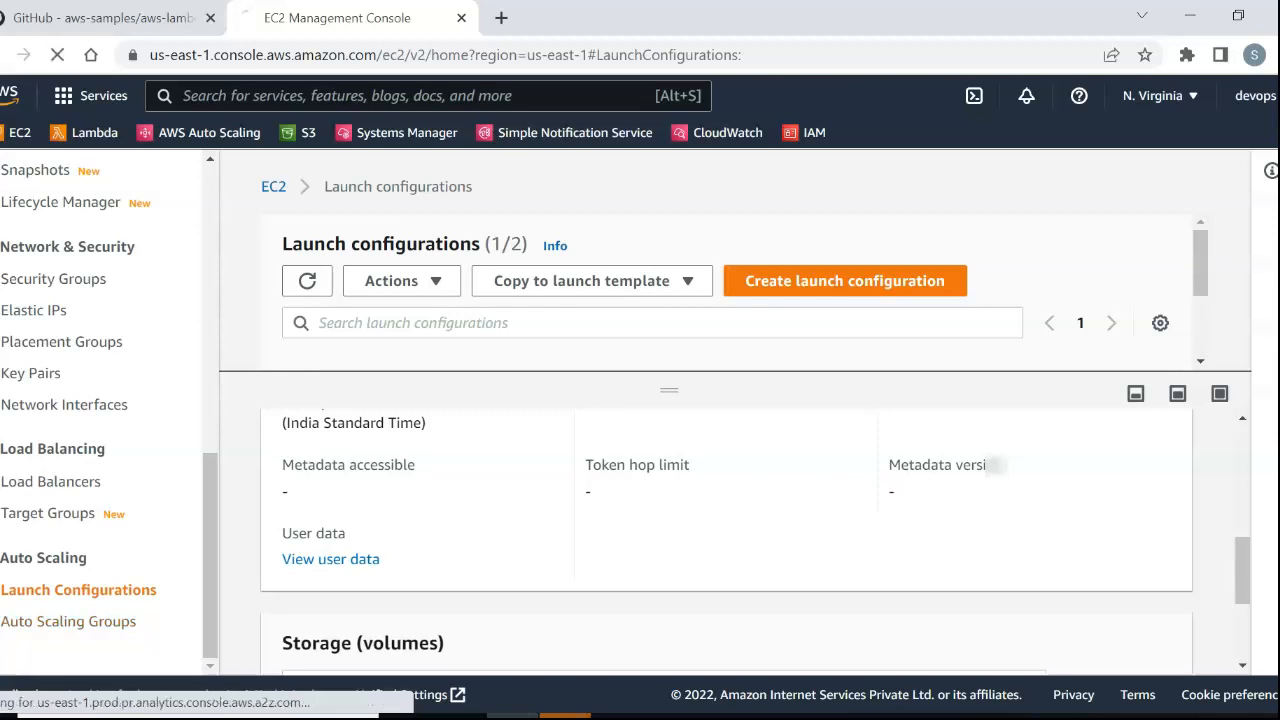
click(104, 18)
scroll(640, 420, down, 3)
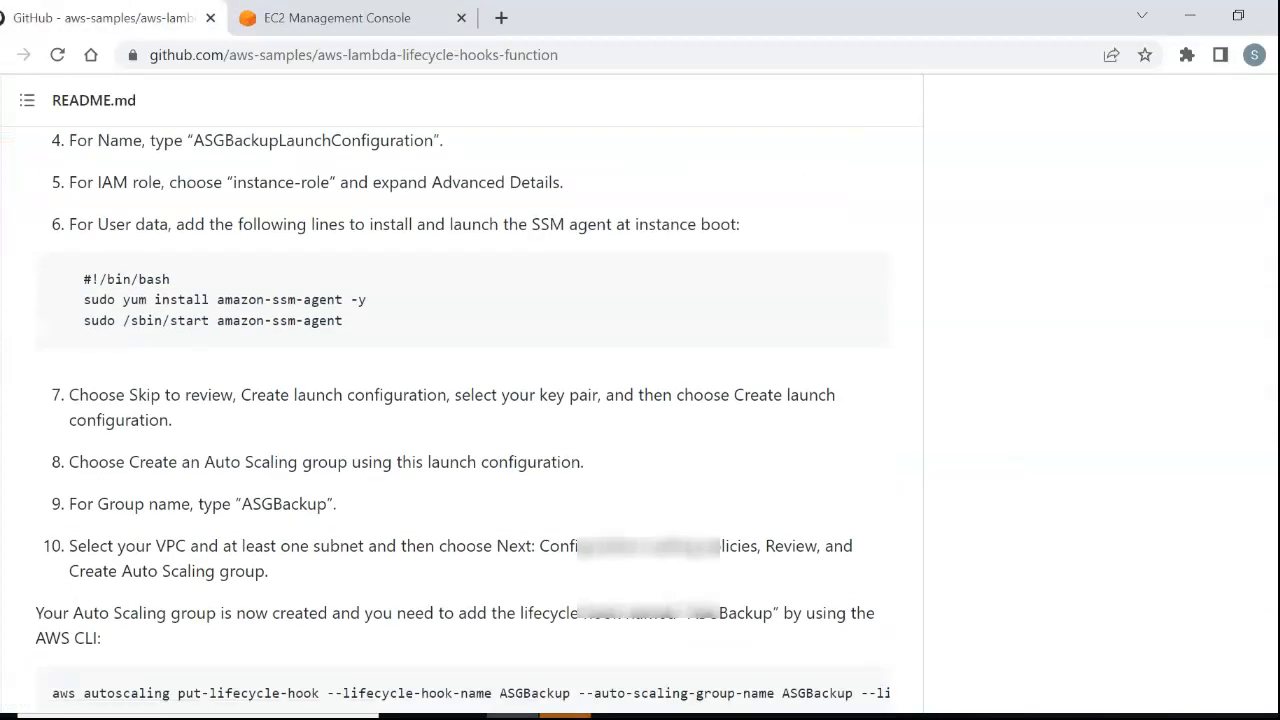
drag(338, 504, 252, 504)
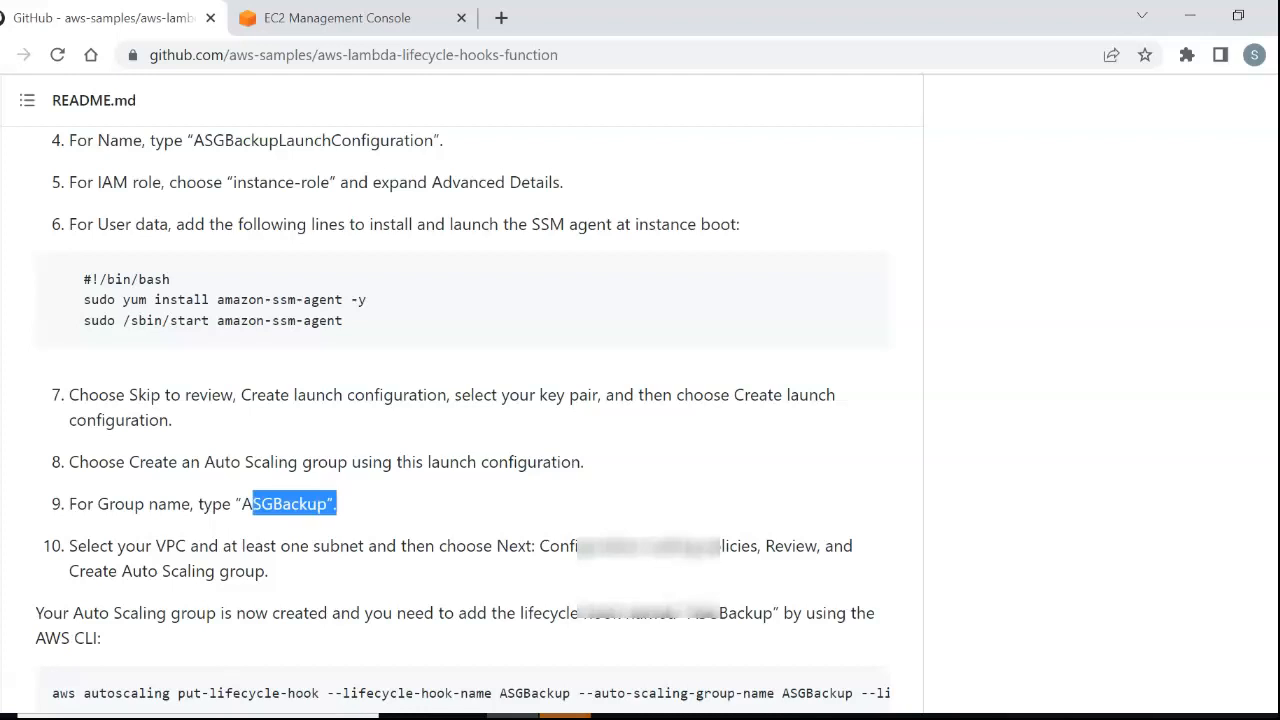
click(337, 18)
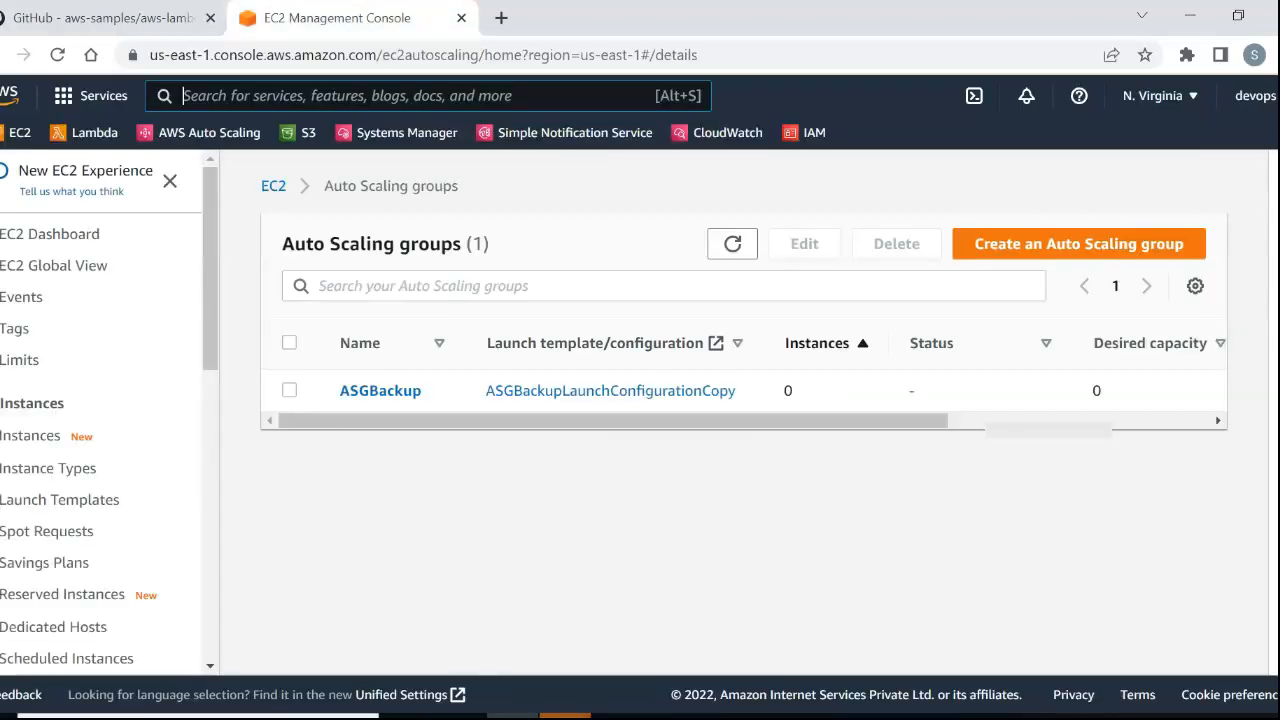
Select the ASGBackup Auto Scaling group and review its group details.
click(289, 390)
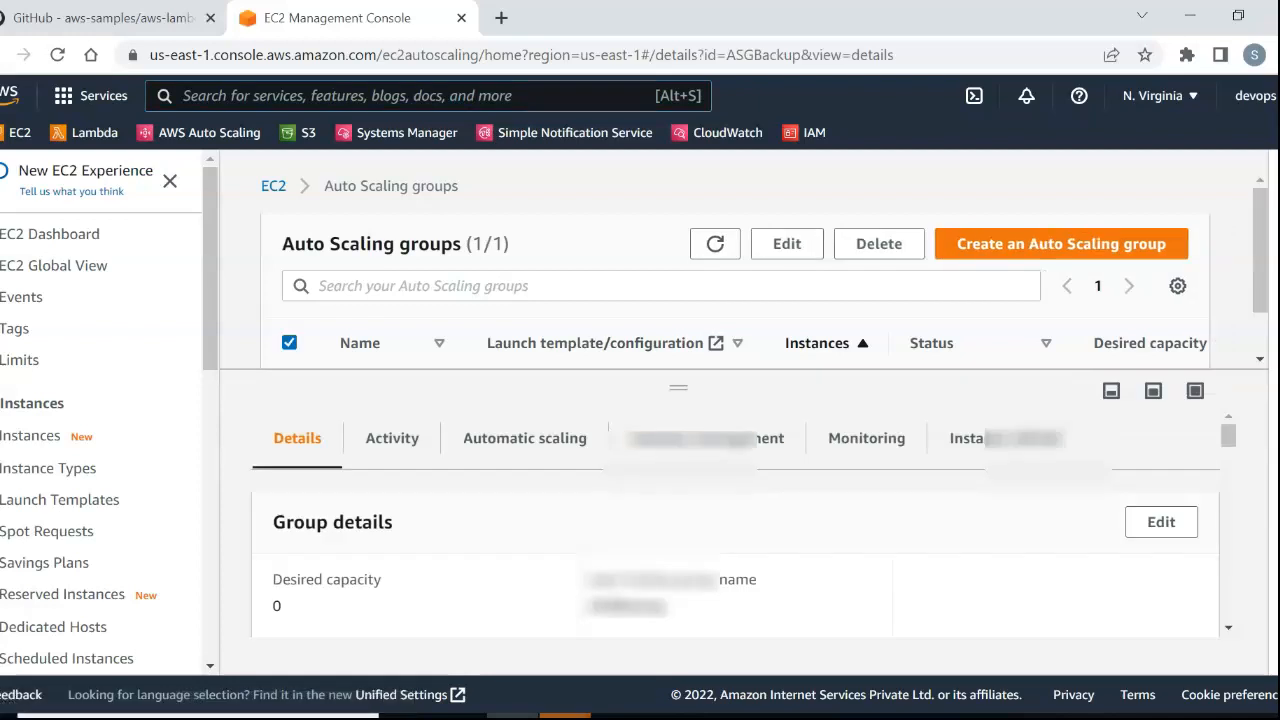
scroll(735, 520, down, 1)
scroll(735, 520, down, 1)
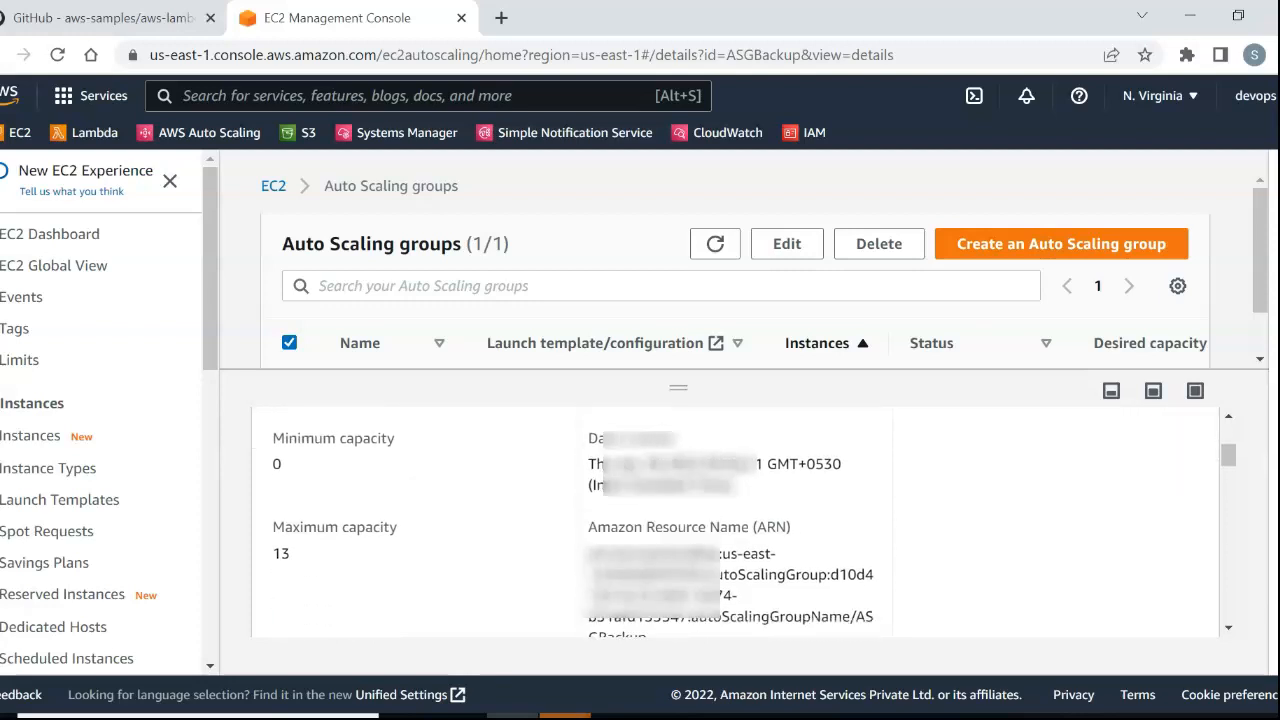
scroll(735, 520, down, 1)
scroll(735, 520, up, 3)
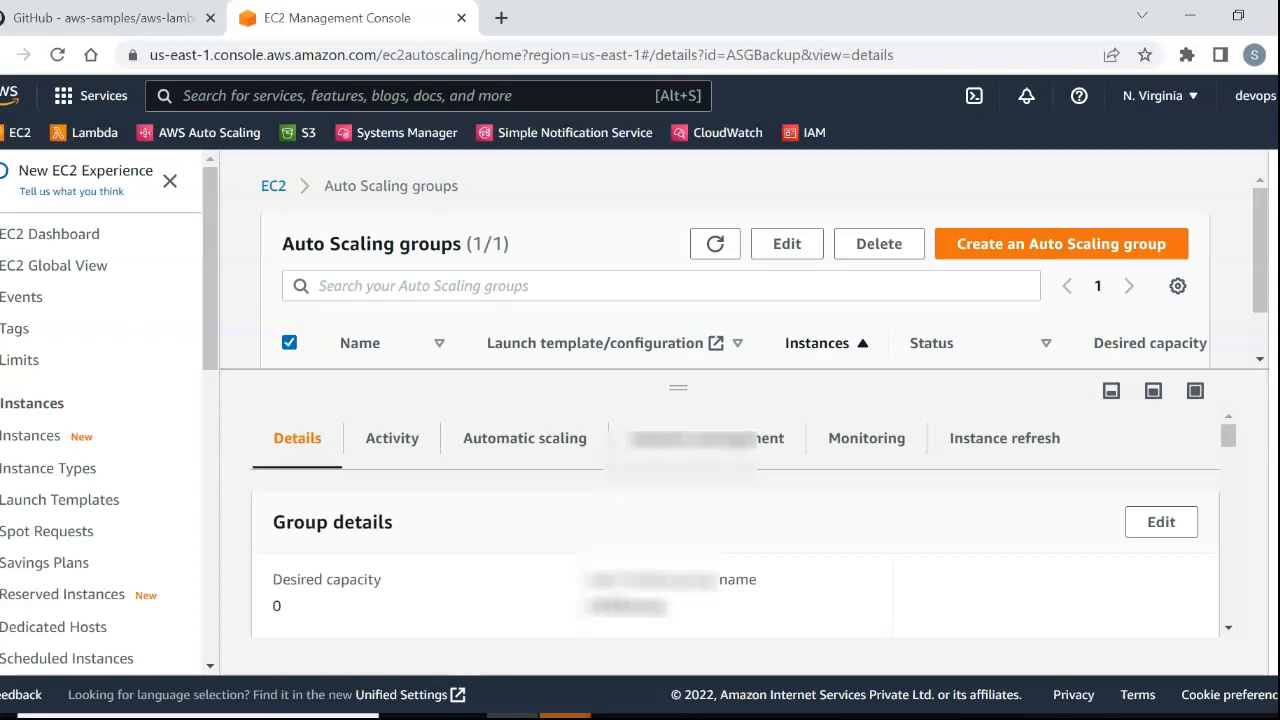
Shrink the details pane to reveal the ASGBackup row and examine the group's launch configuration and capacity limits.
click(690, 343)
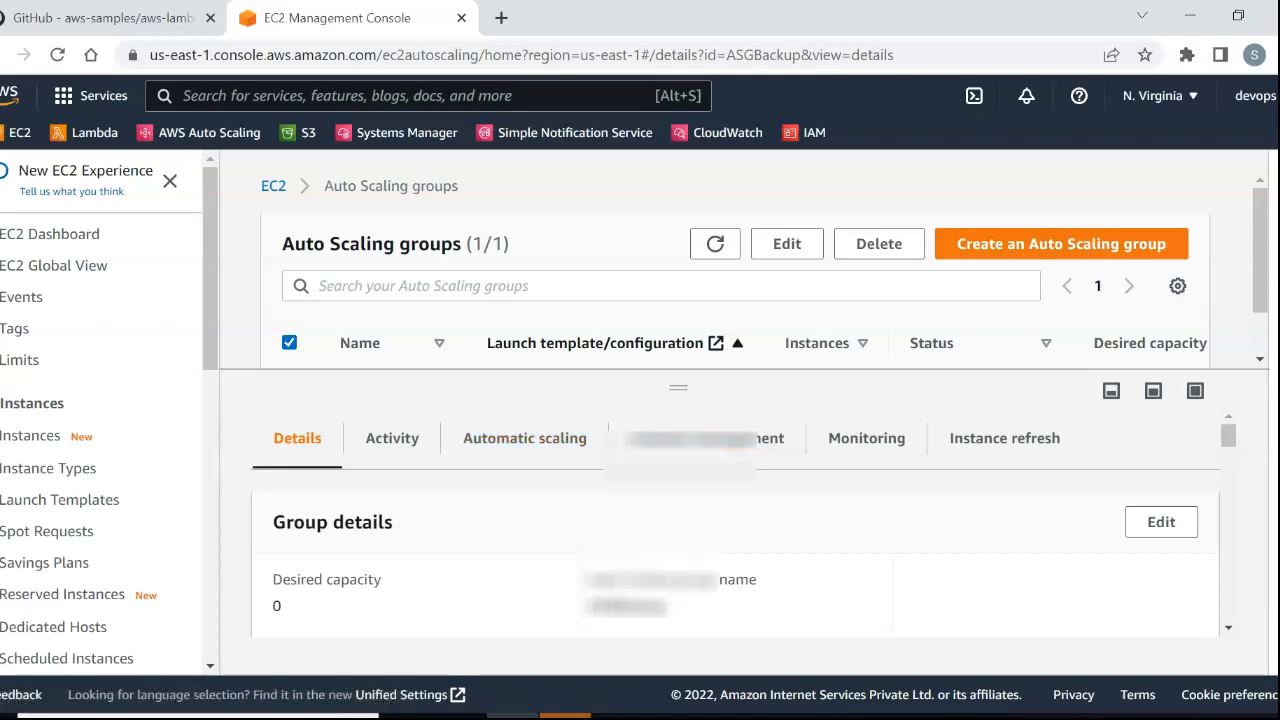
drag(678, 388, 678, 490)
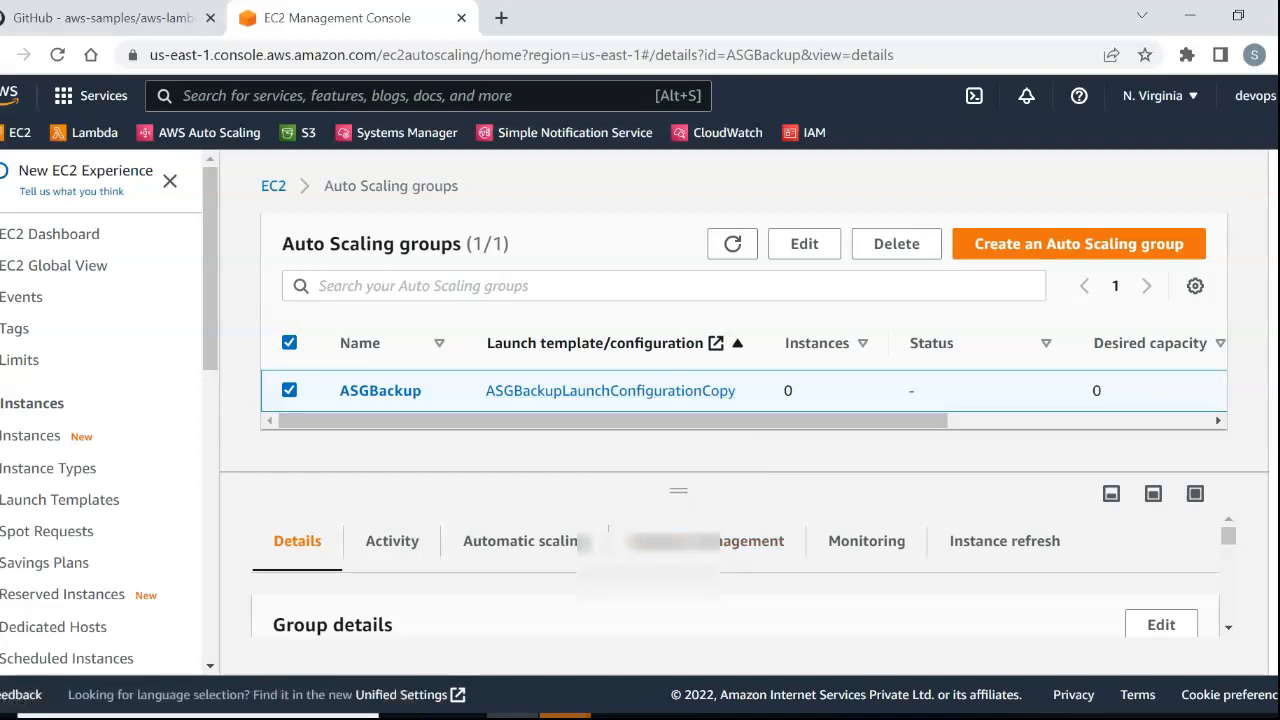
scroll(728, 560, down, 5)
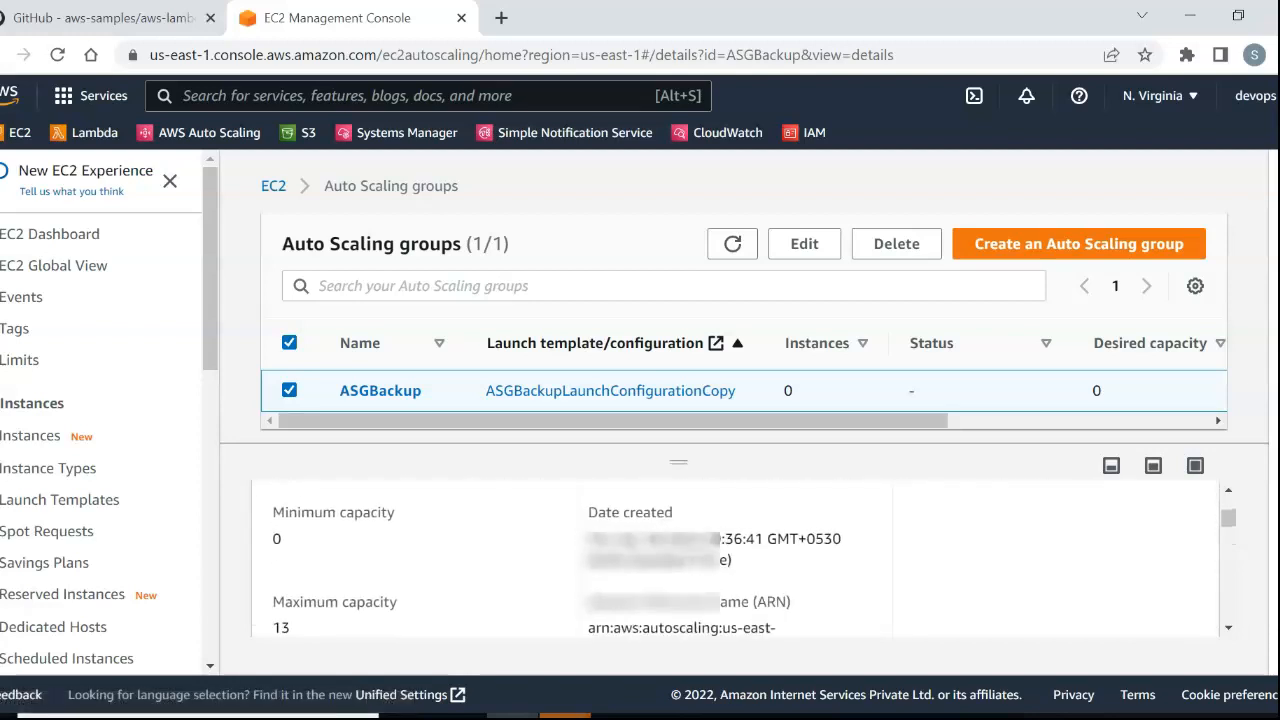
scroll(728, 560, up, 3)
scroll(728, 560, down, 3)
scroll(728, 560, down, 2)
scroll(728, 560, down, 2)
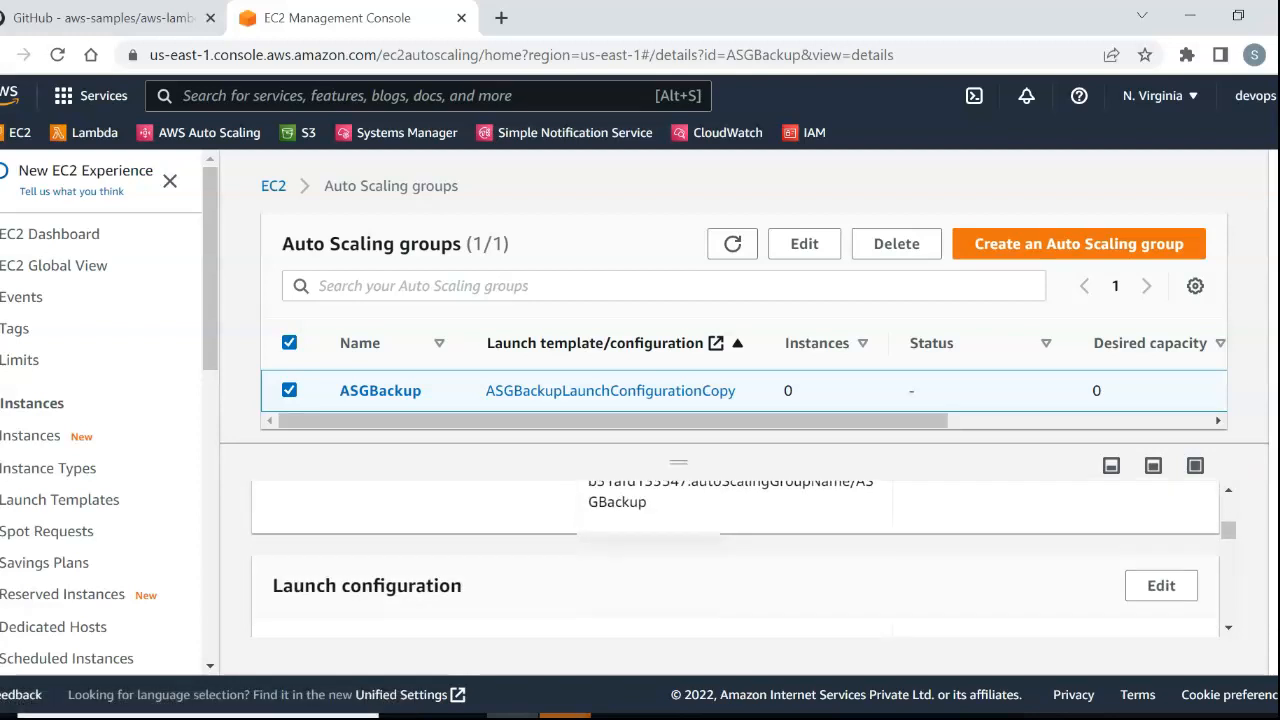
scroll(728, 560, up, 2)
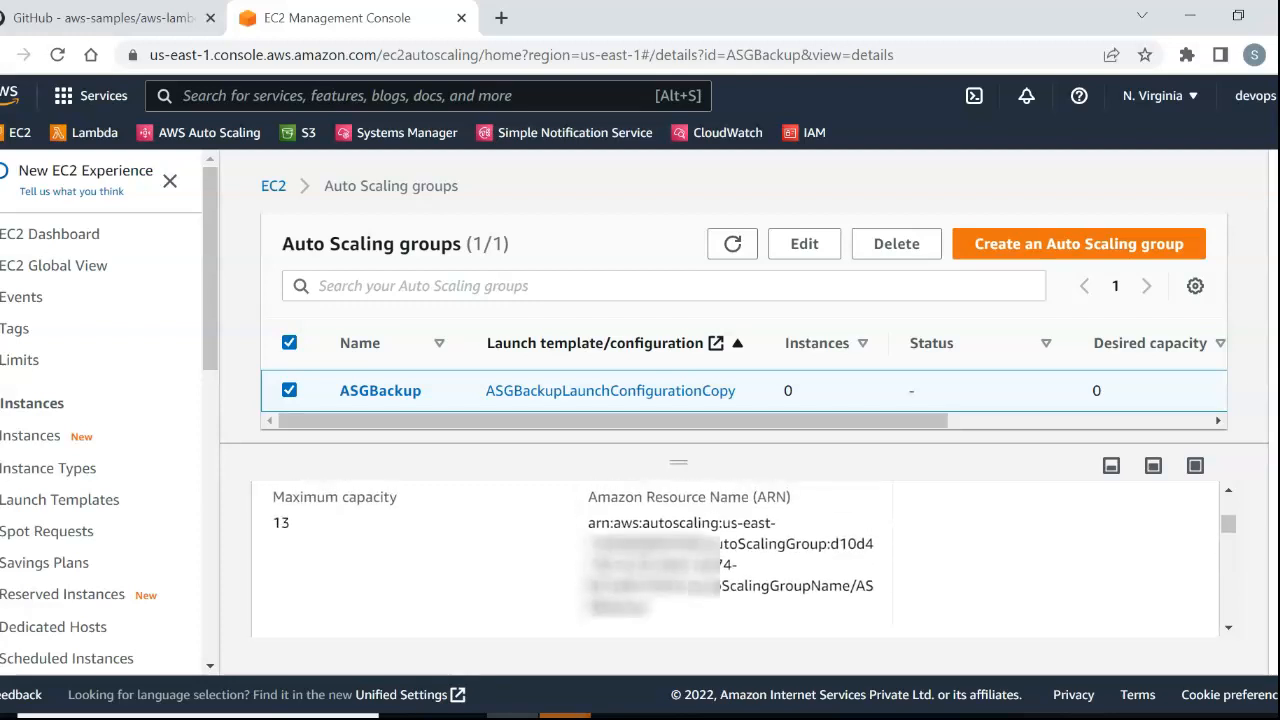
scroll(728, 560, up, 1)
Edit the ASGBackup group to set its desired capacity to 2, review its launch configuration and network settings, and save the update.
click(804, 244)
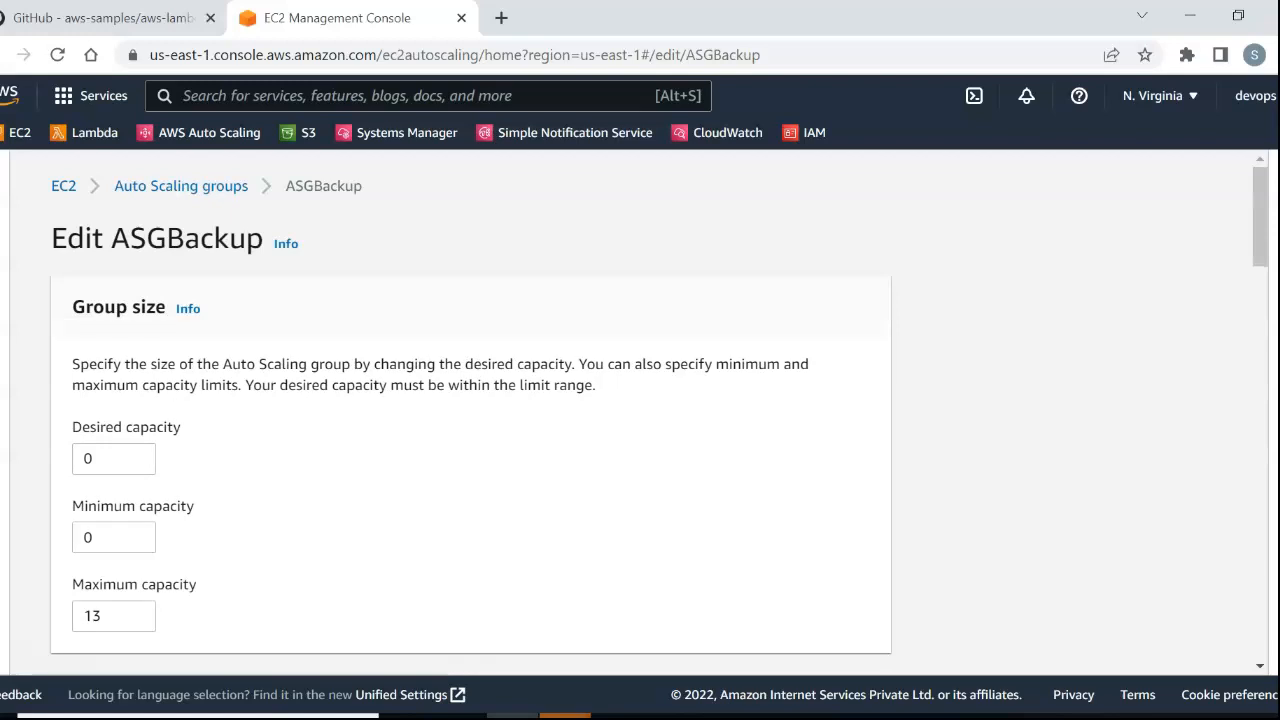
double_click(100, 458)
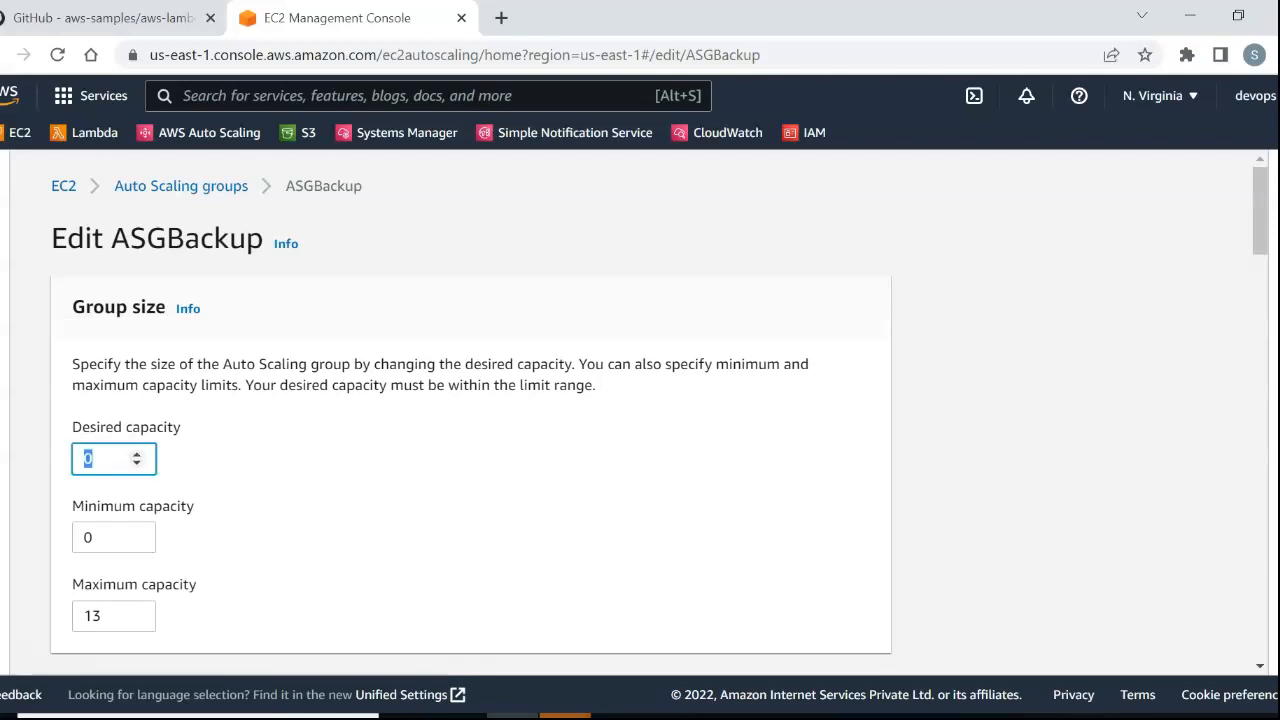
text(2)
scroll(659, 412, down, 1)
scroll(640, 400, down, 3)
scroll(470, 410, up, 2)
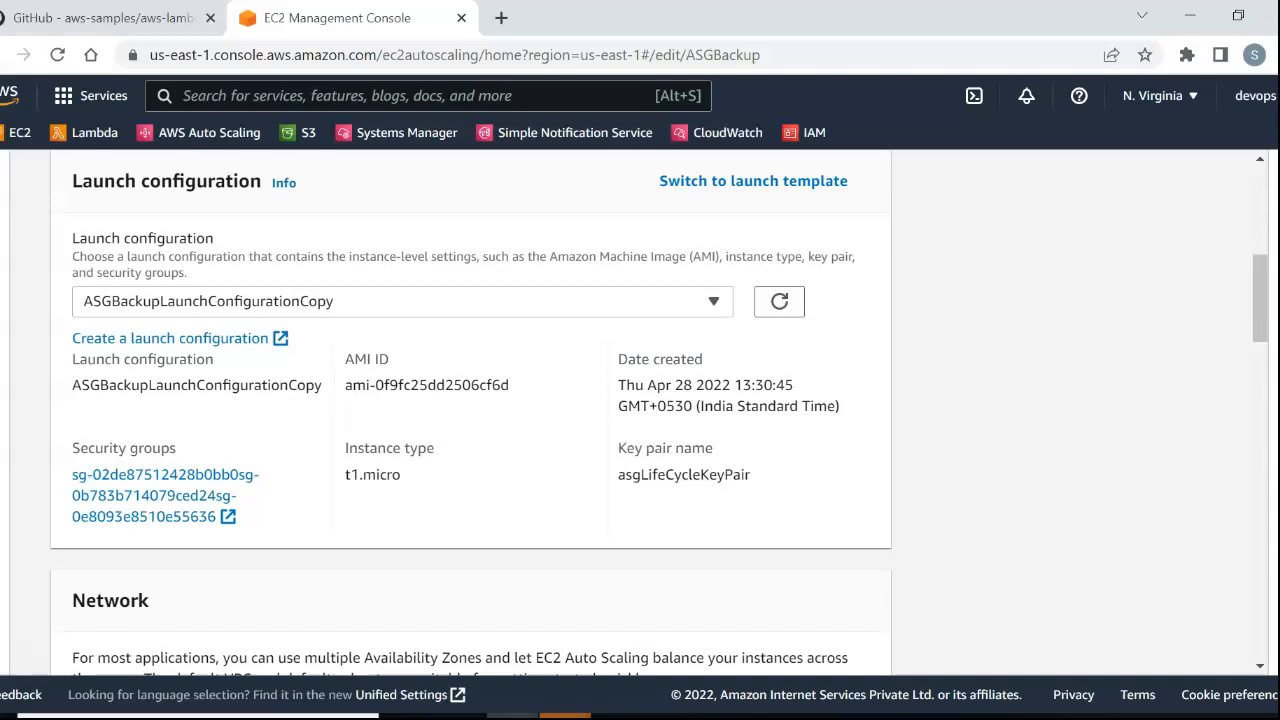
scroll(470, 410, down, 9)
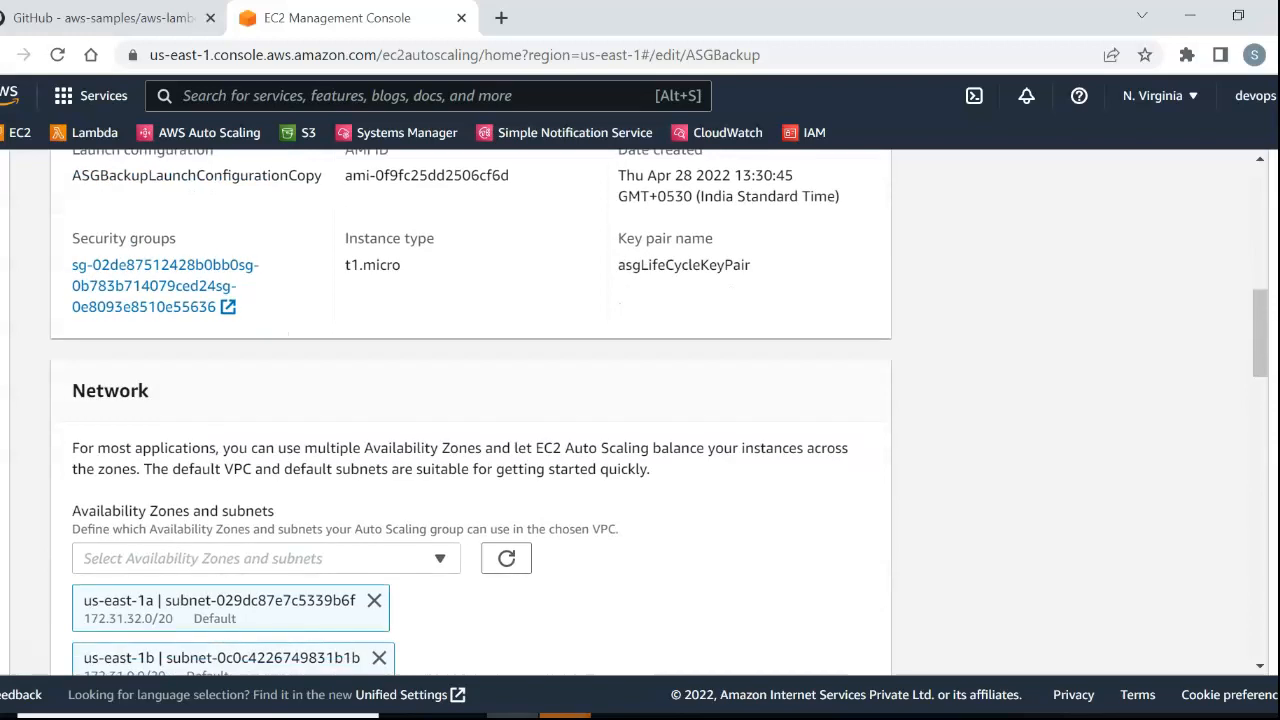
scroll(470, 410, down, 10)
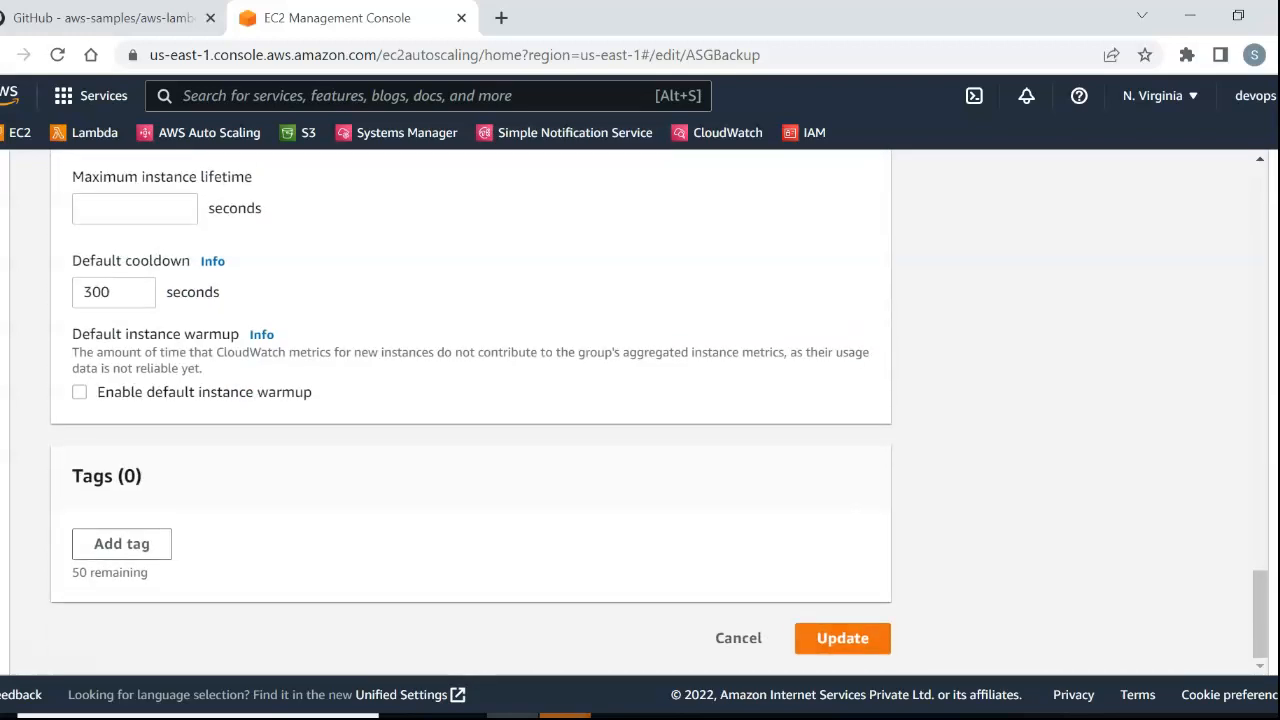
click(842, 638)
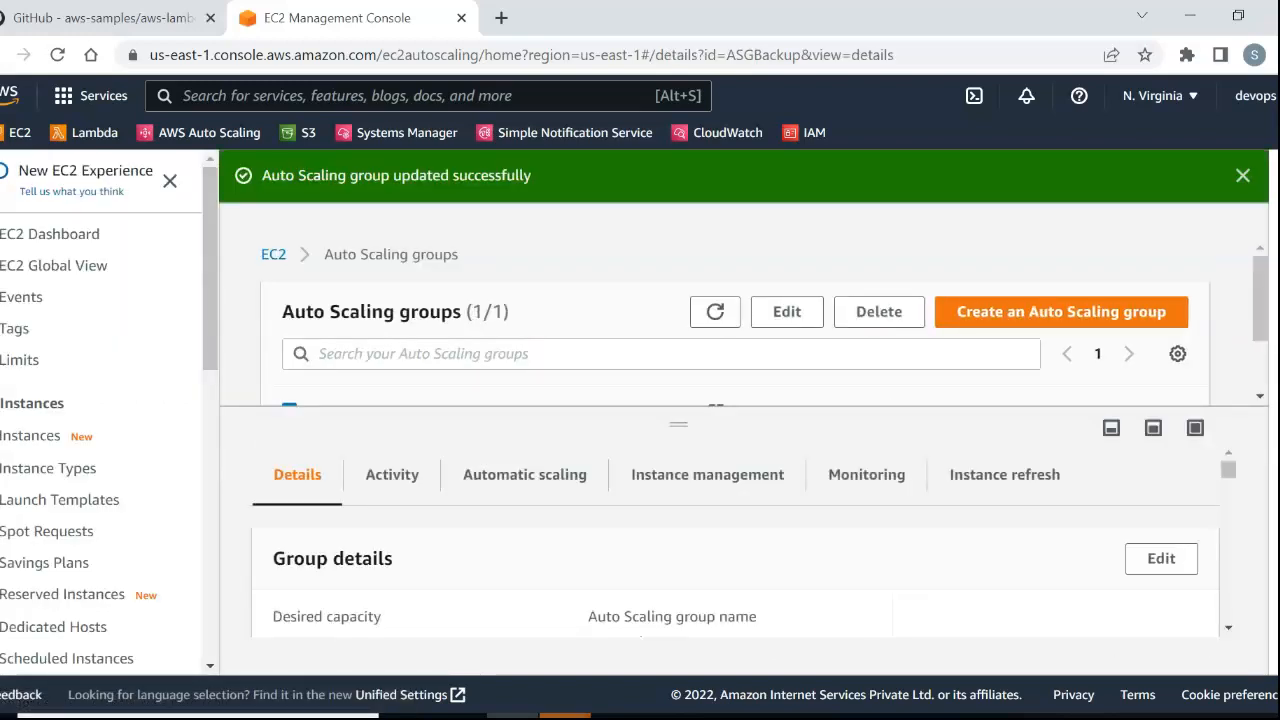
Read the README's AWS CLI command for adding the ASGBackup lifecycle hook to the Auto Scaling group.
click(100, 18)
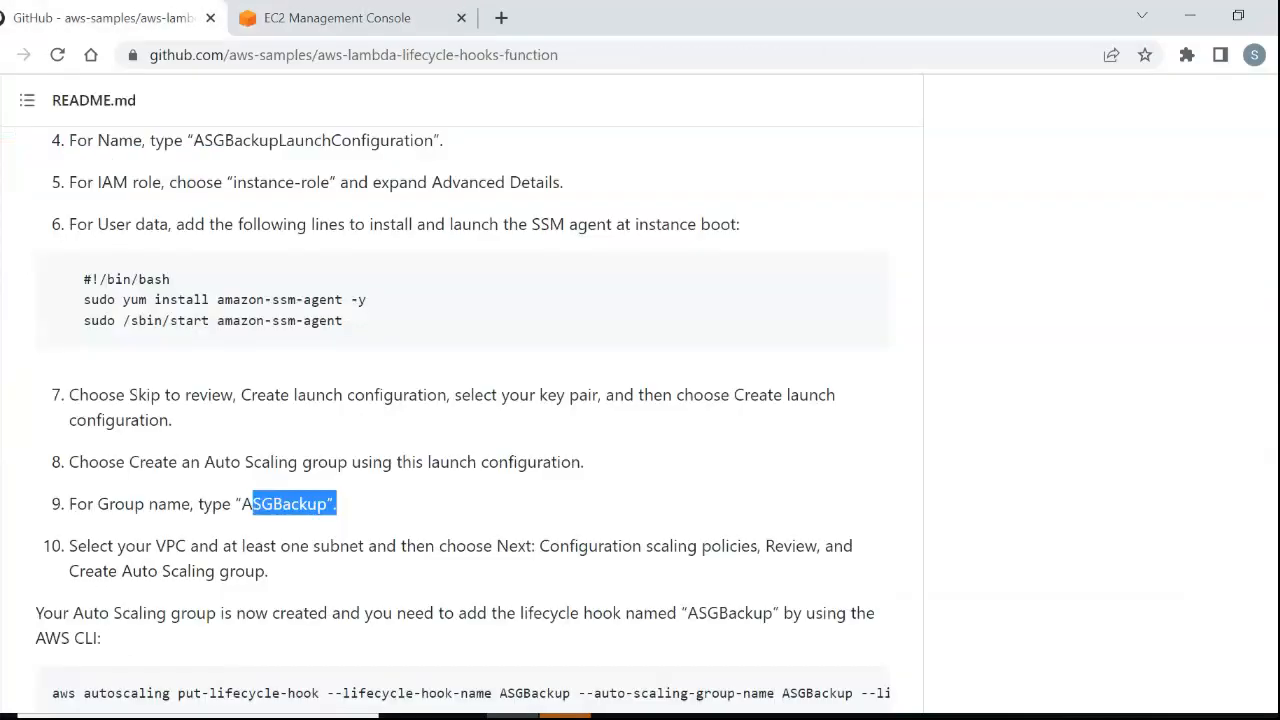
scroll(462, 411, down, 3)
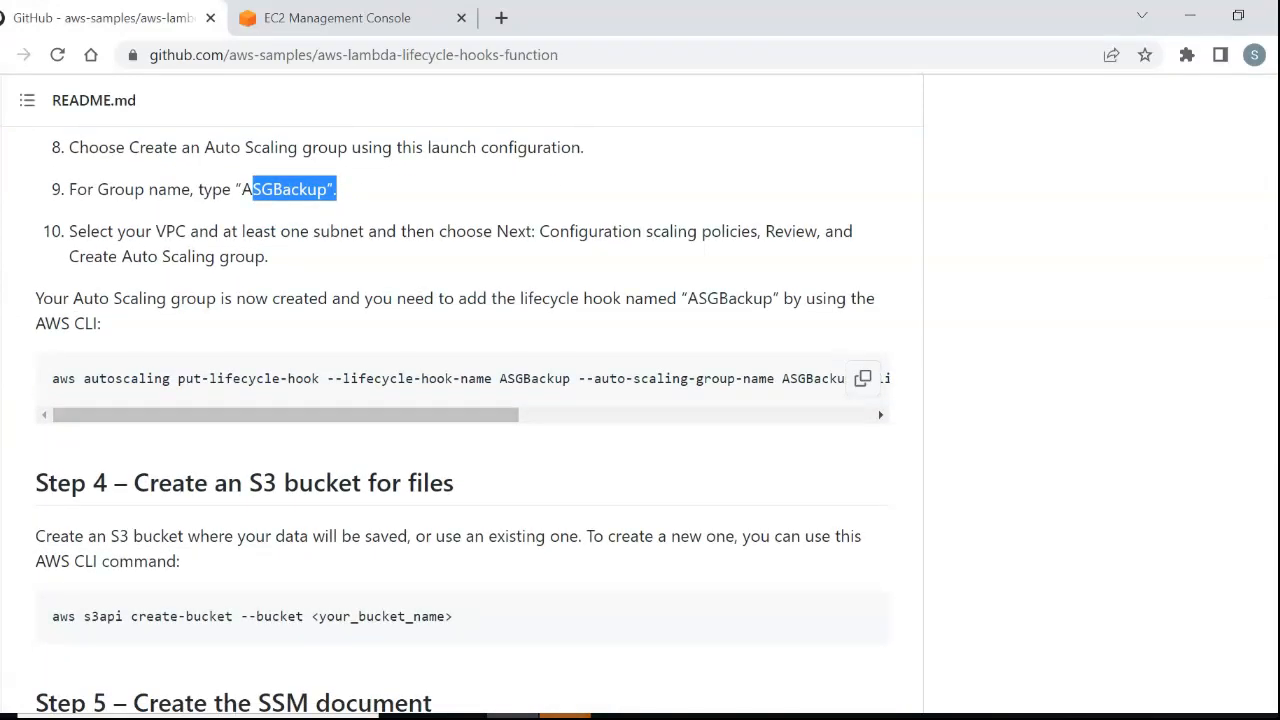
drag(171, 378, 350, 378)
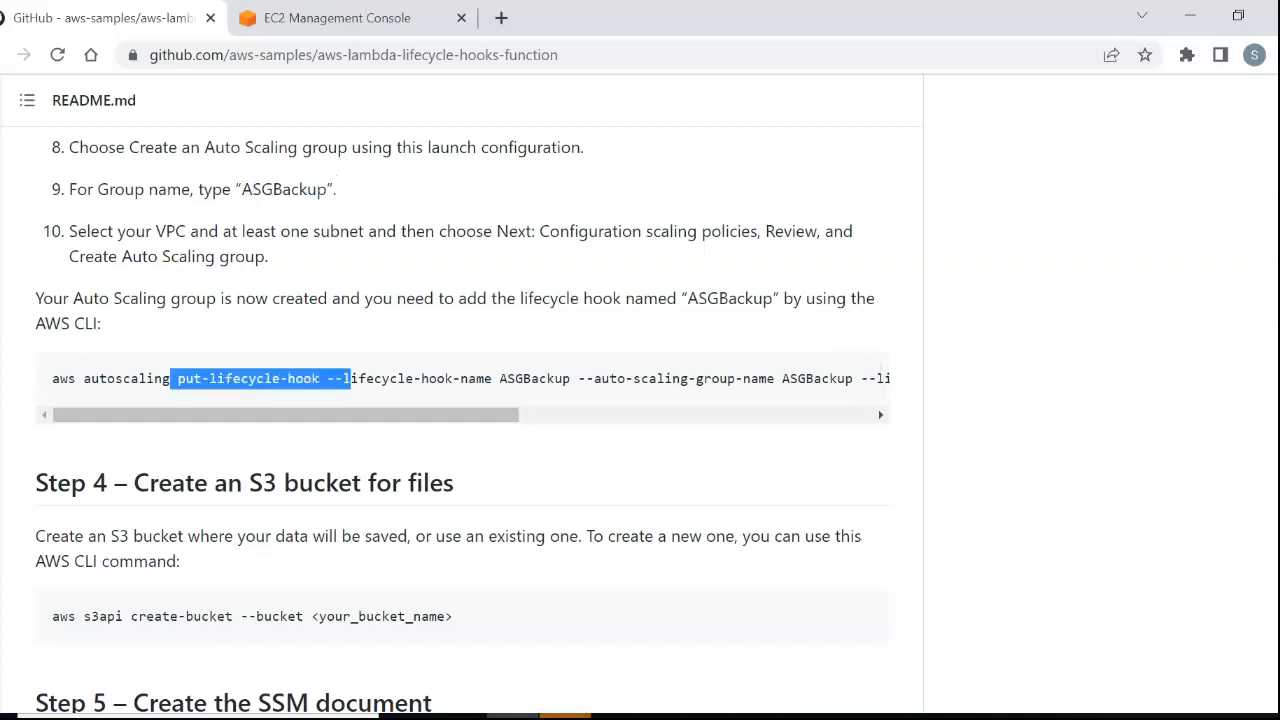
click(350, 379)
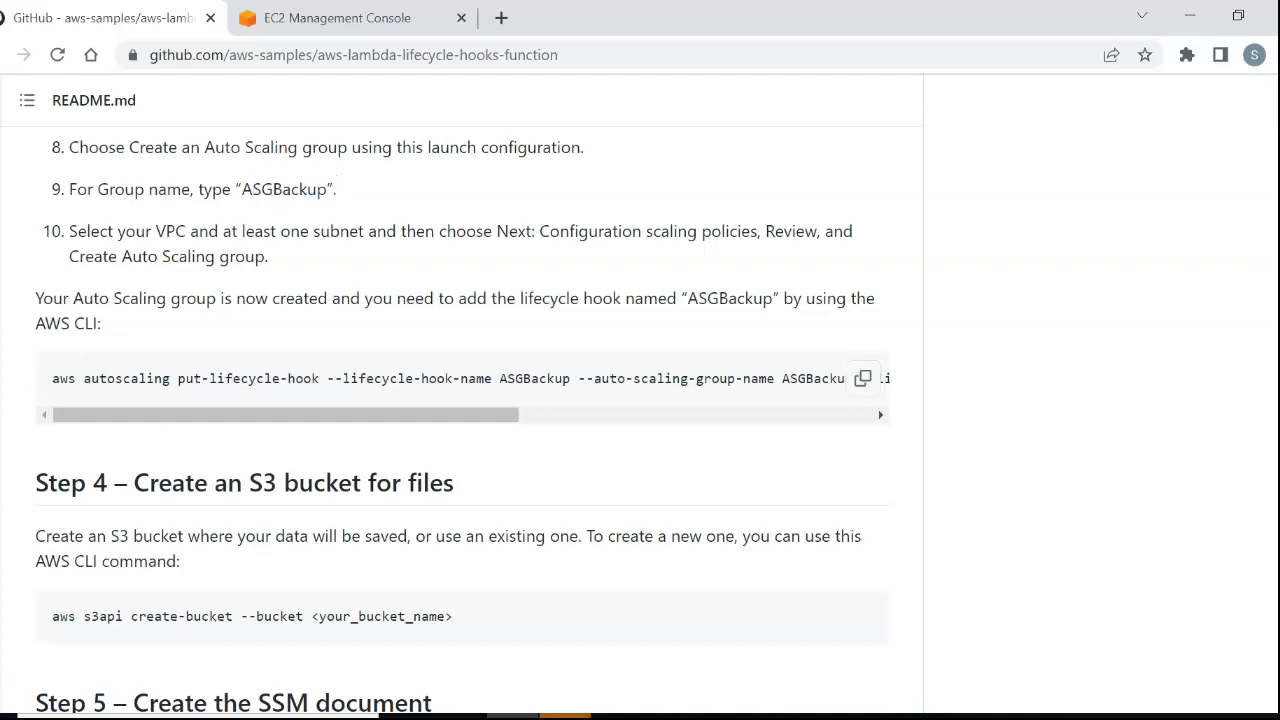
drag(350, 415, 517, 415)
Review the lifecycle hooks in ASGBackup's instance management settings in the EC2 console and open the form for creating a lifecycle hook.
click(337, 18)
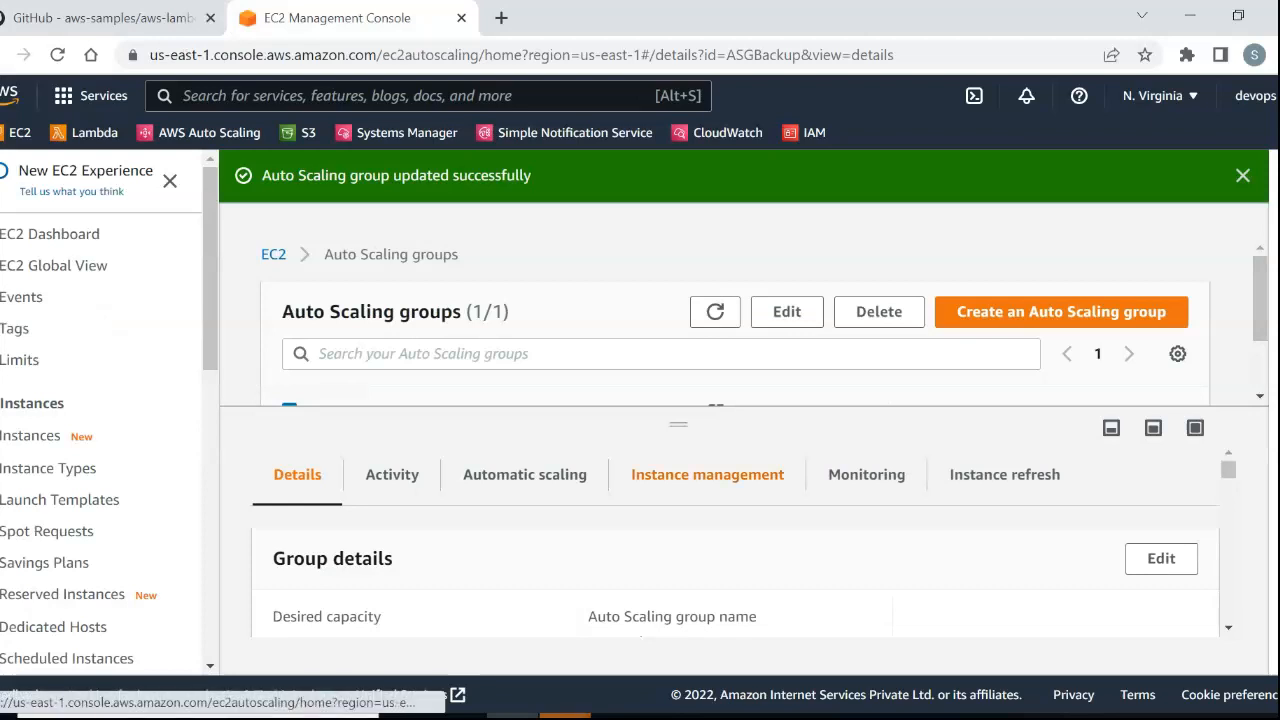
click(707, 474)
scroll(707, 520, down, 2)
scroll(735, 540, down, 1)
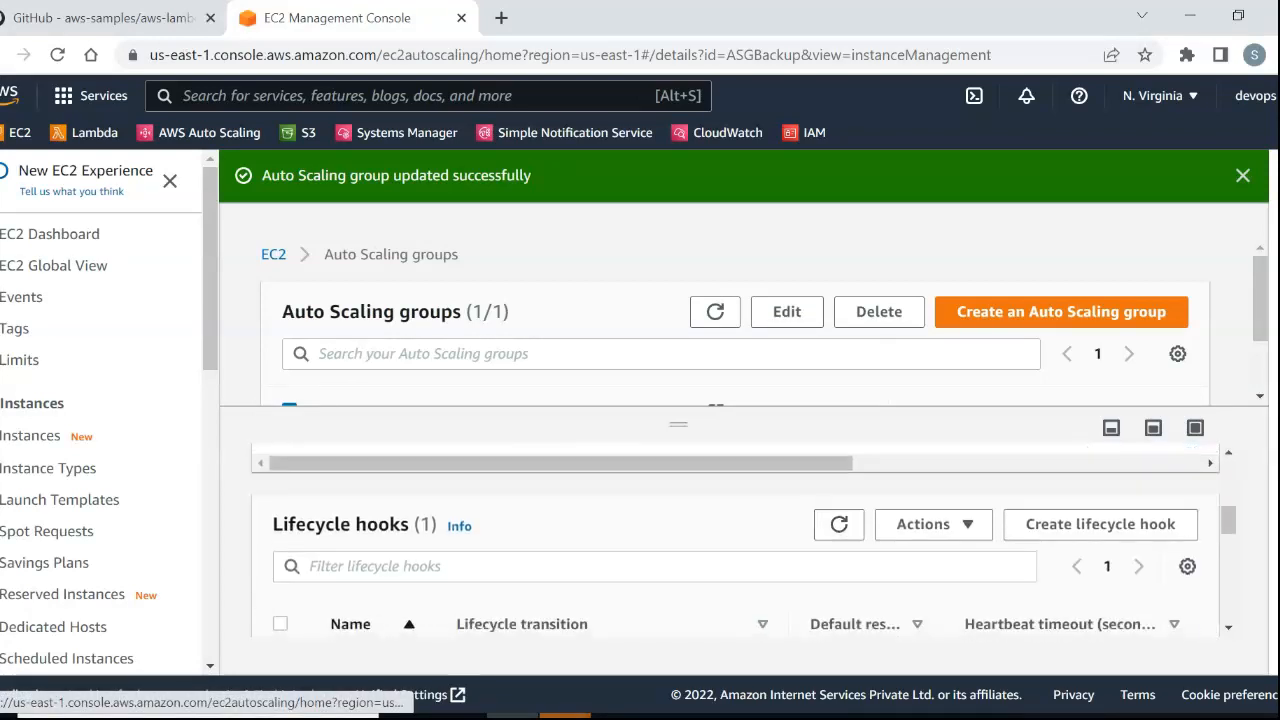
scroll(735, 540, down, 1)
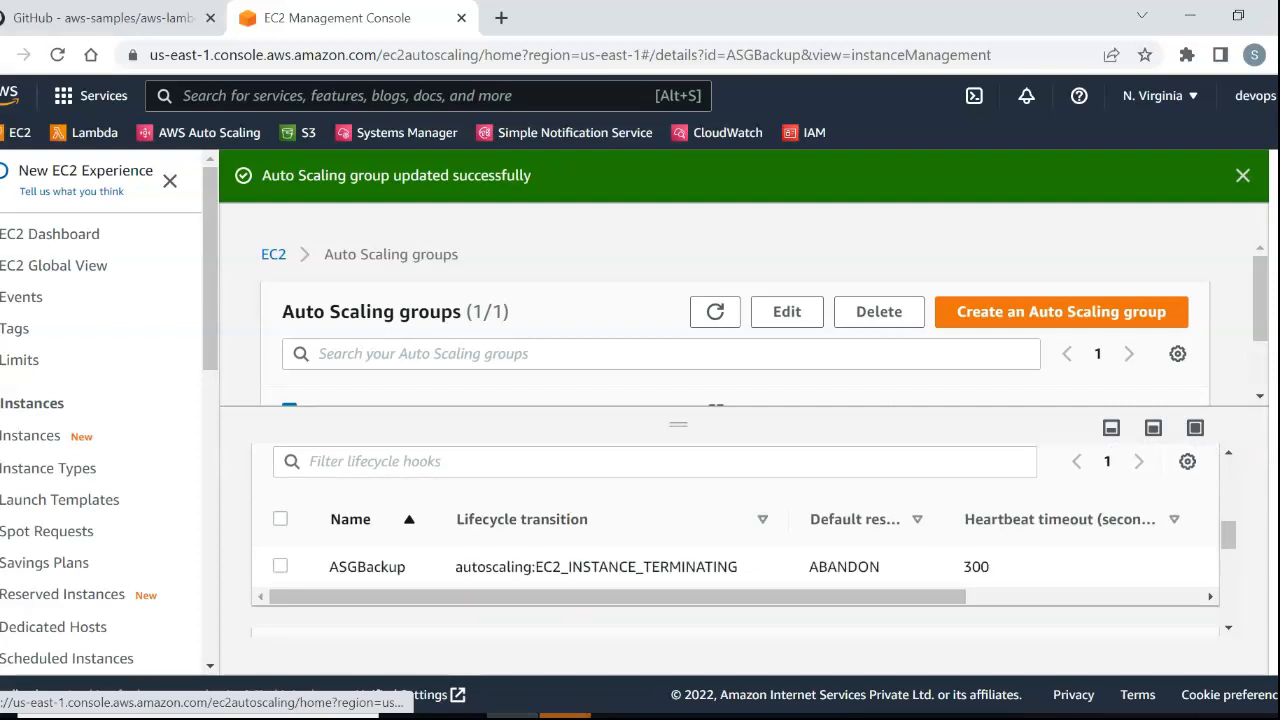
scroll(1100, 524, up, 1)
click(1100, 524)
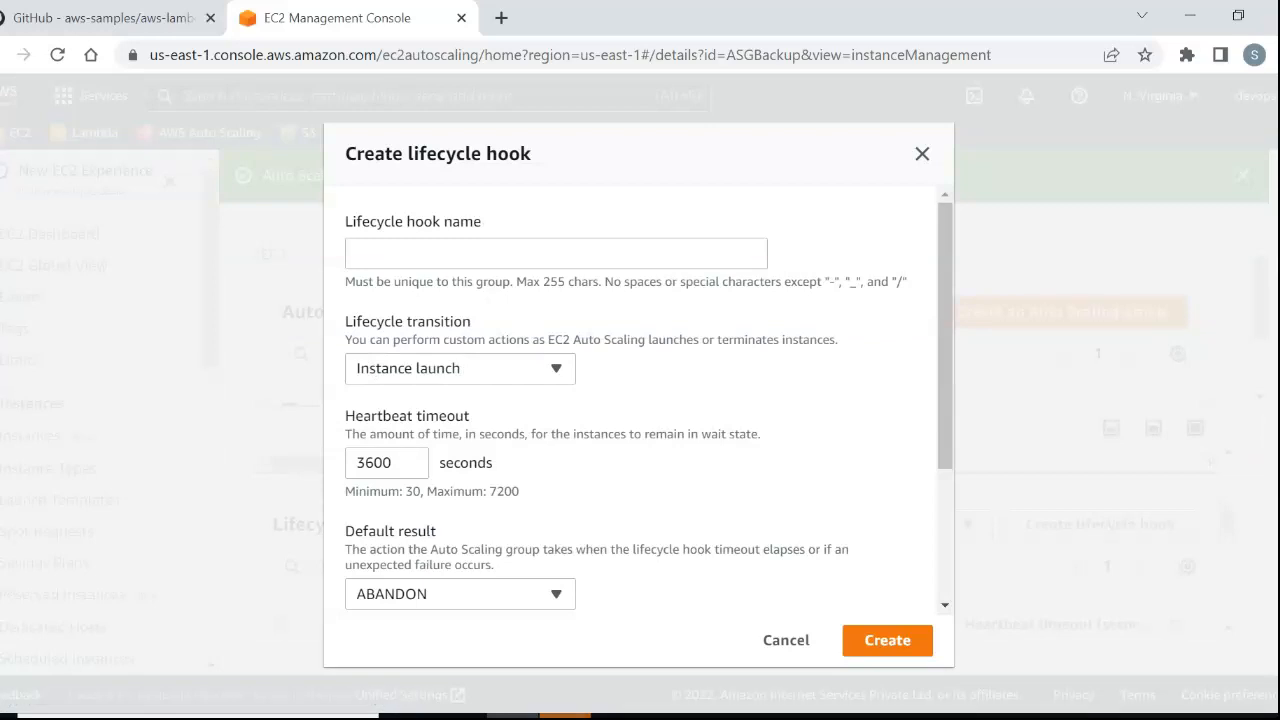
Review the lifecycle transition and default result options in the lifecycle hook form, cancel it, and examine the existing ASGBackup hook.
click(460, 369)
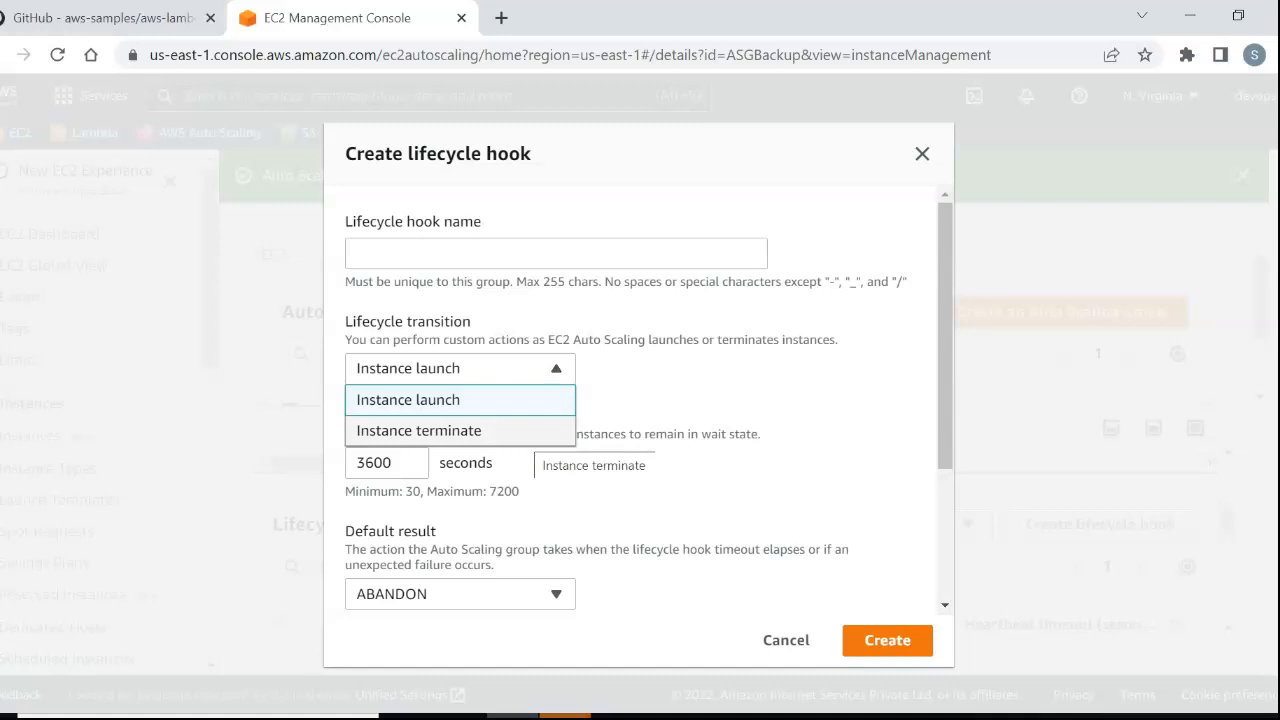
click(508, 400)
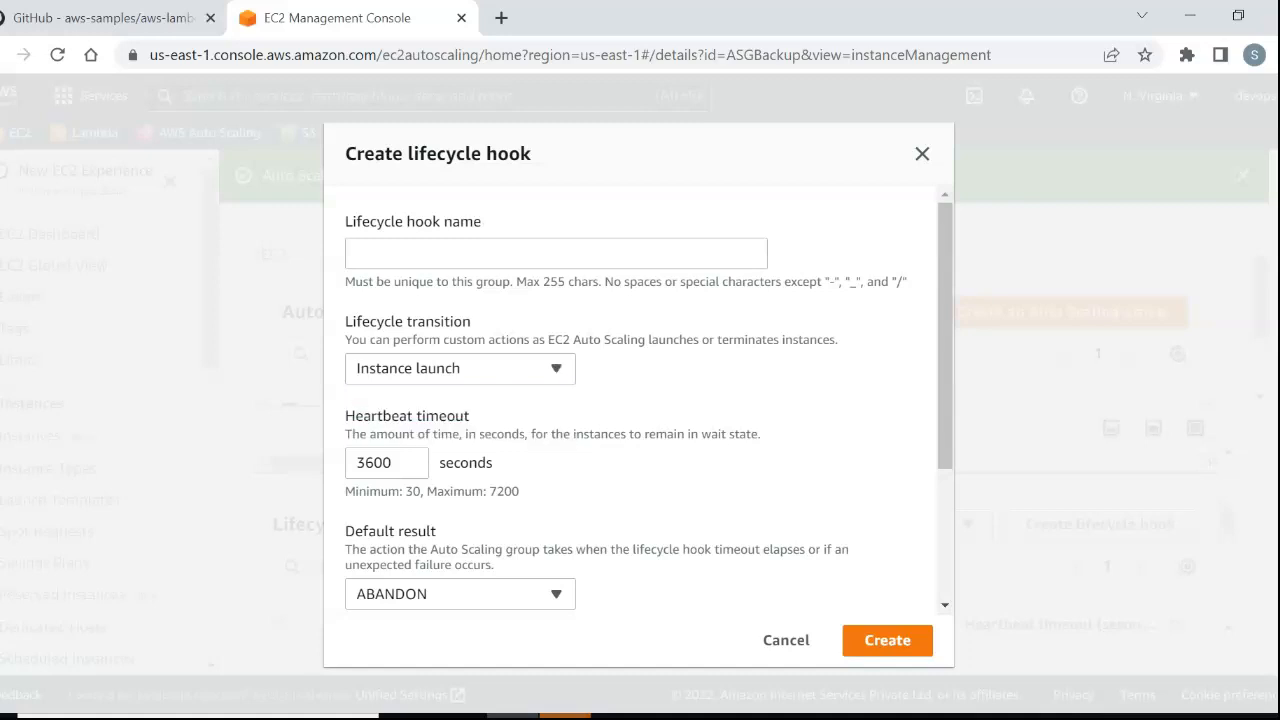
scroll(639, 400, down, 3)
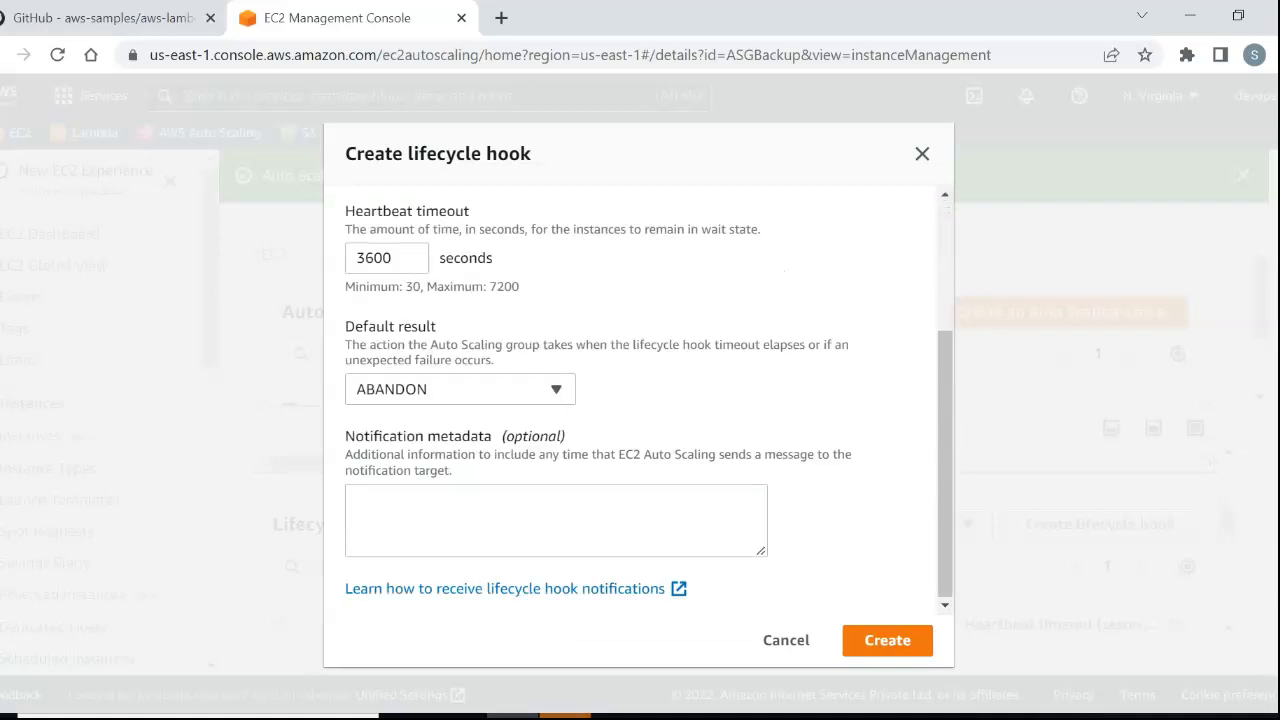
click(460, 389)
click(460, 389)
scroll(639, 400, up, 3)
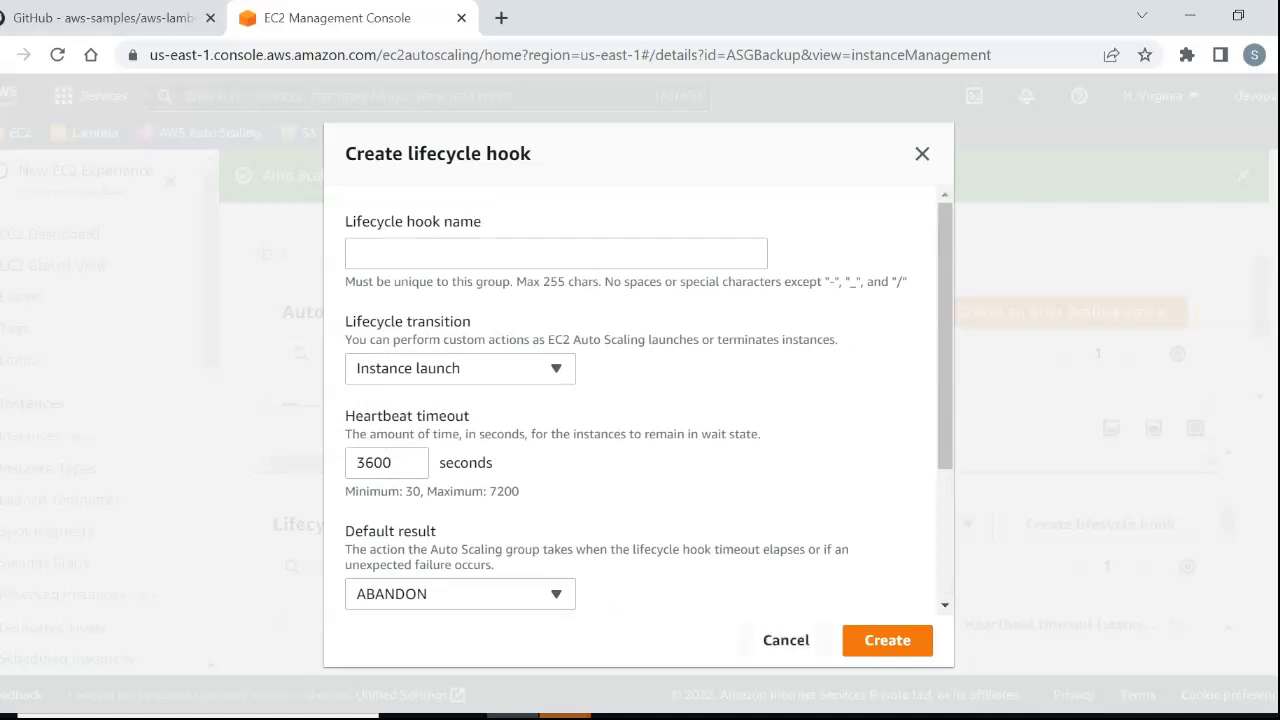
click(460, 369)
click(418, 430)
click(786, 640)
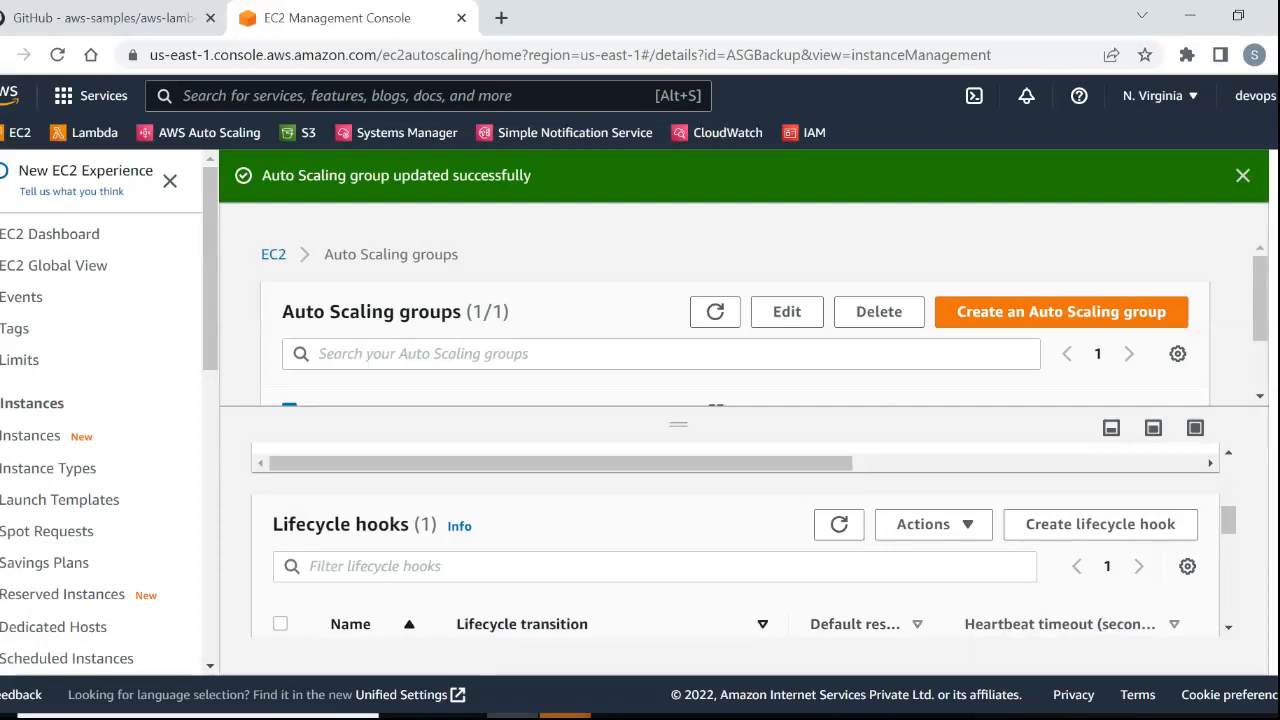
scroll(735, 540, down, 2)
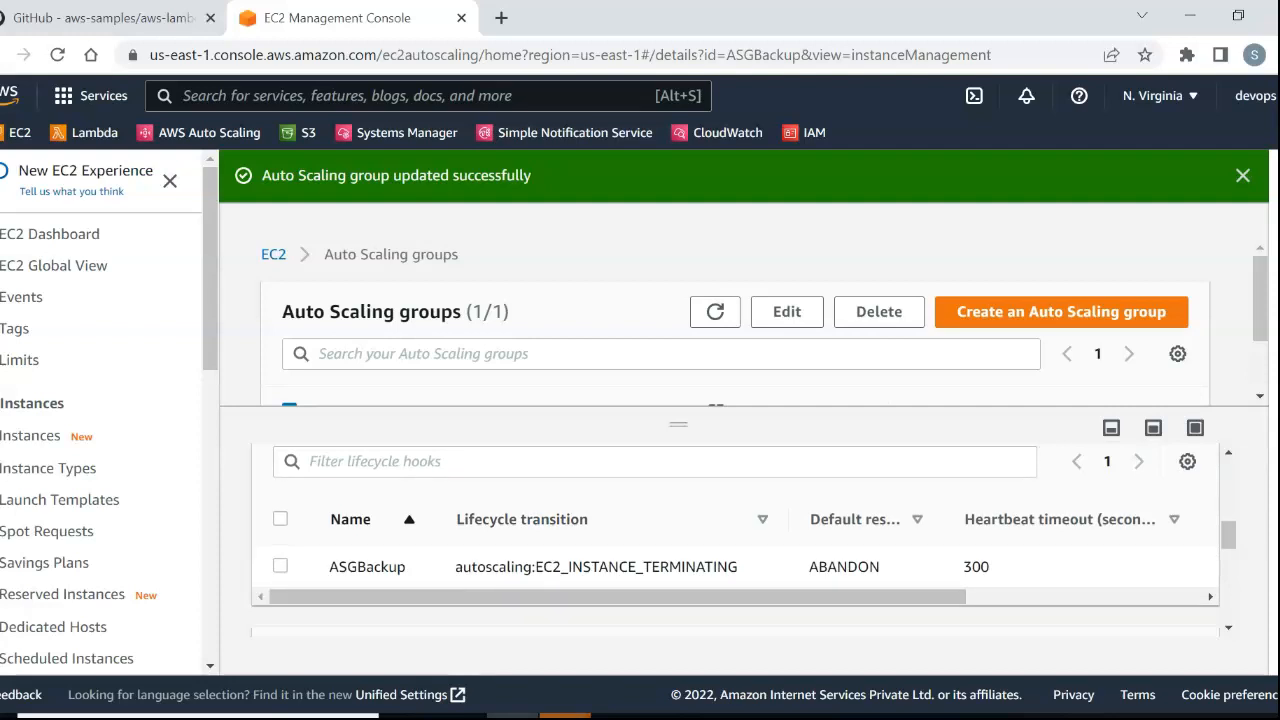
Read the README's Step 4 AWS CLI command for creating the S3 bucket for files.
click(118, 18)
scroll(460, 490, down, 2)
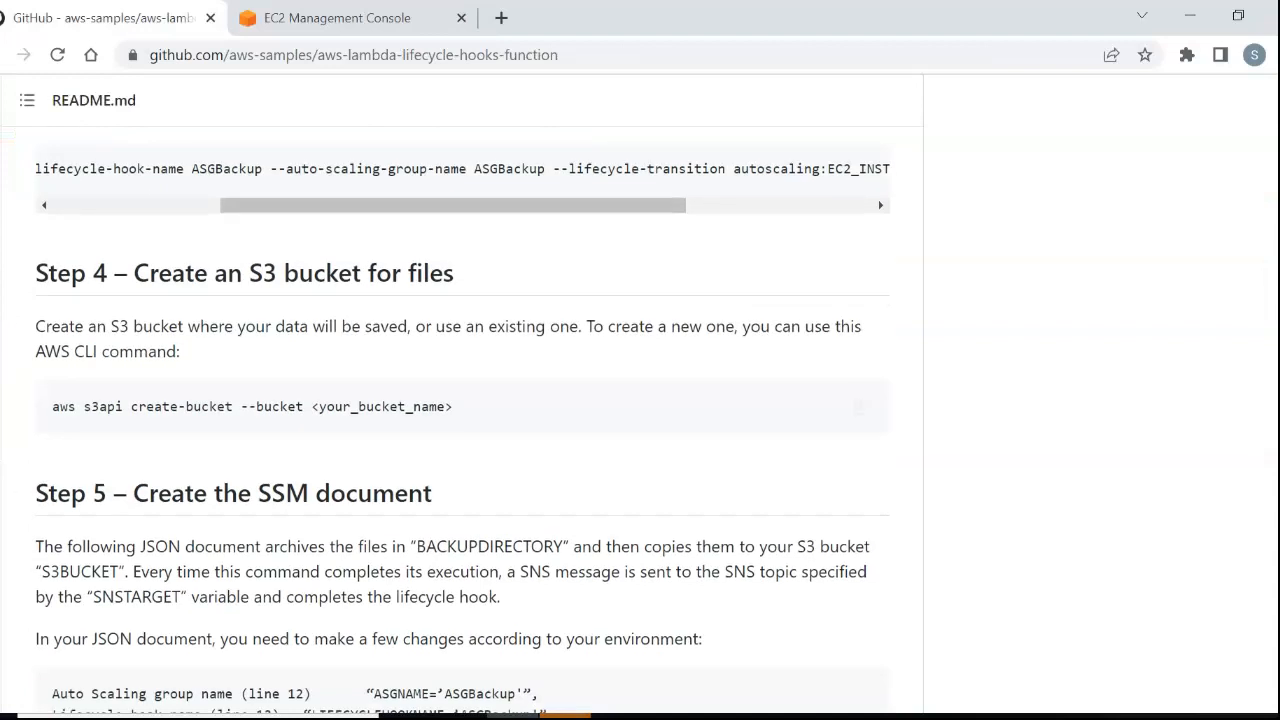
drag(454, 406, 52, 406)
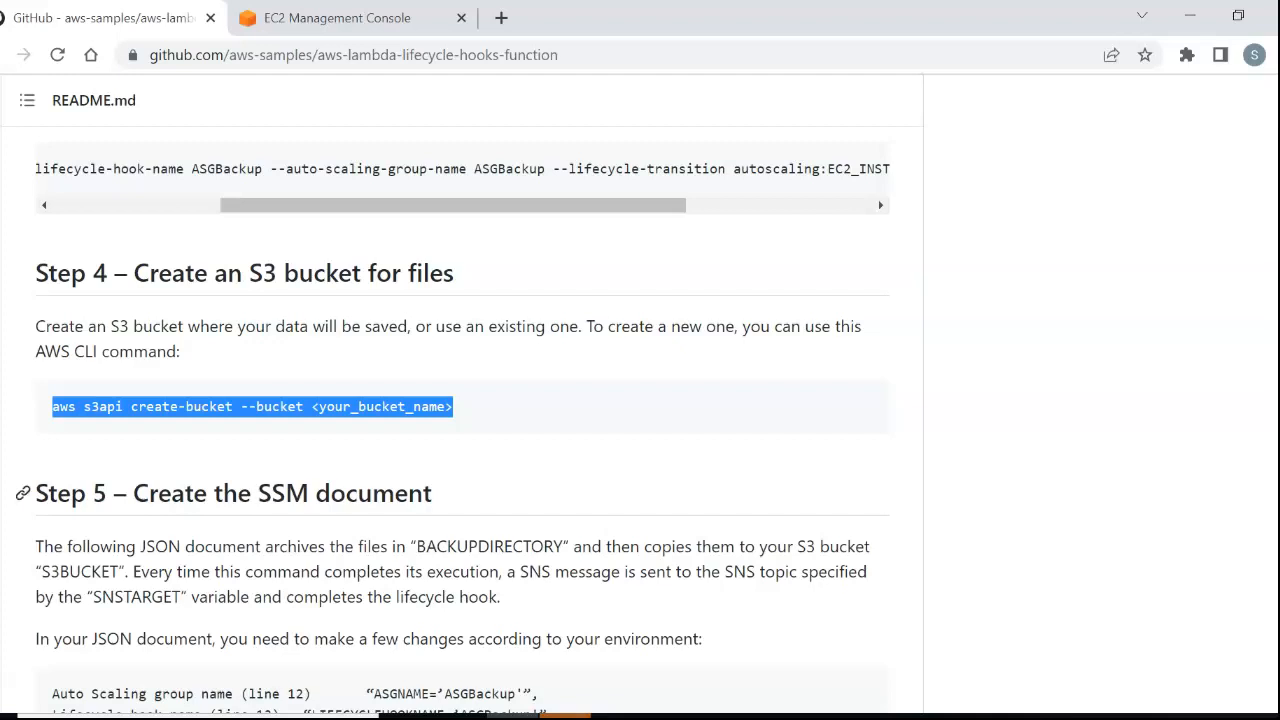
click(520, 492)
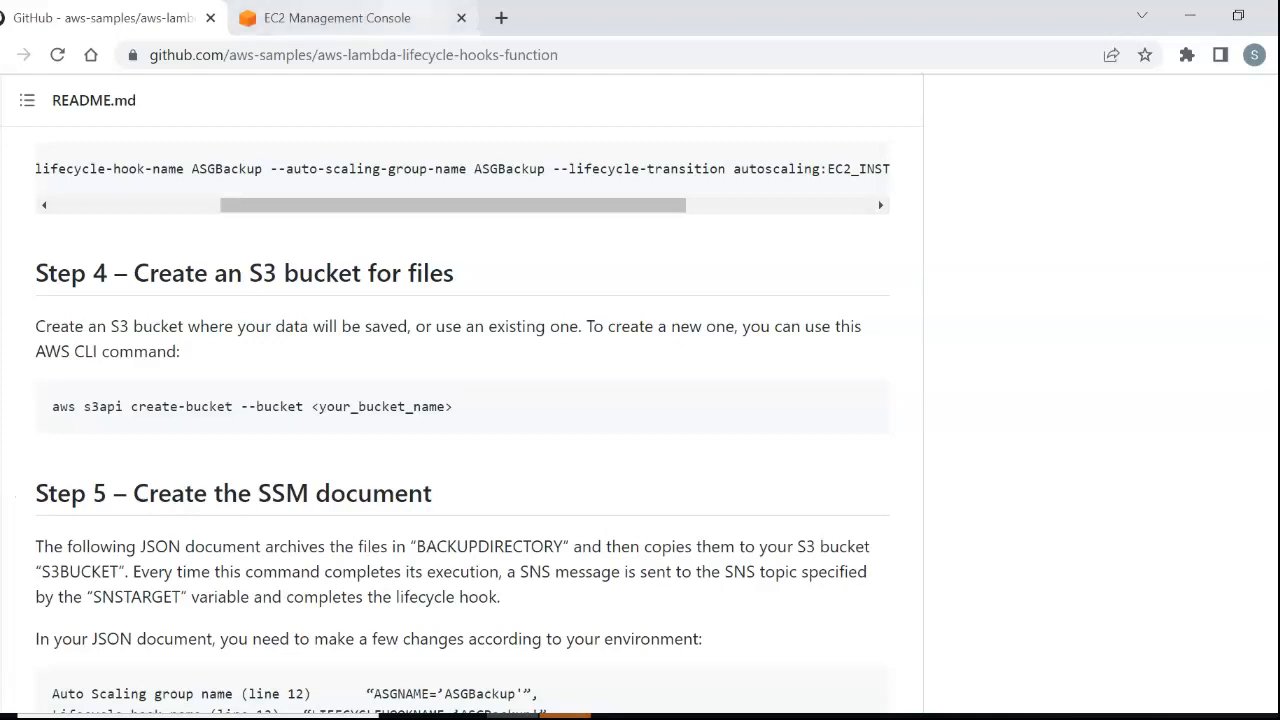
Find the README's Step 5 on creating the SSM document and open Systems Manager in the AWS console.
click(340, 18)
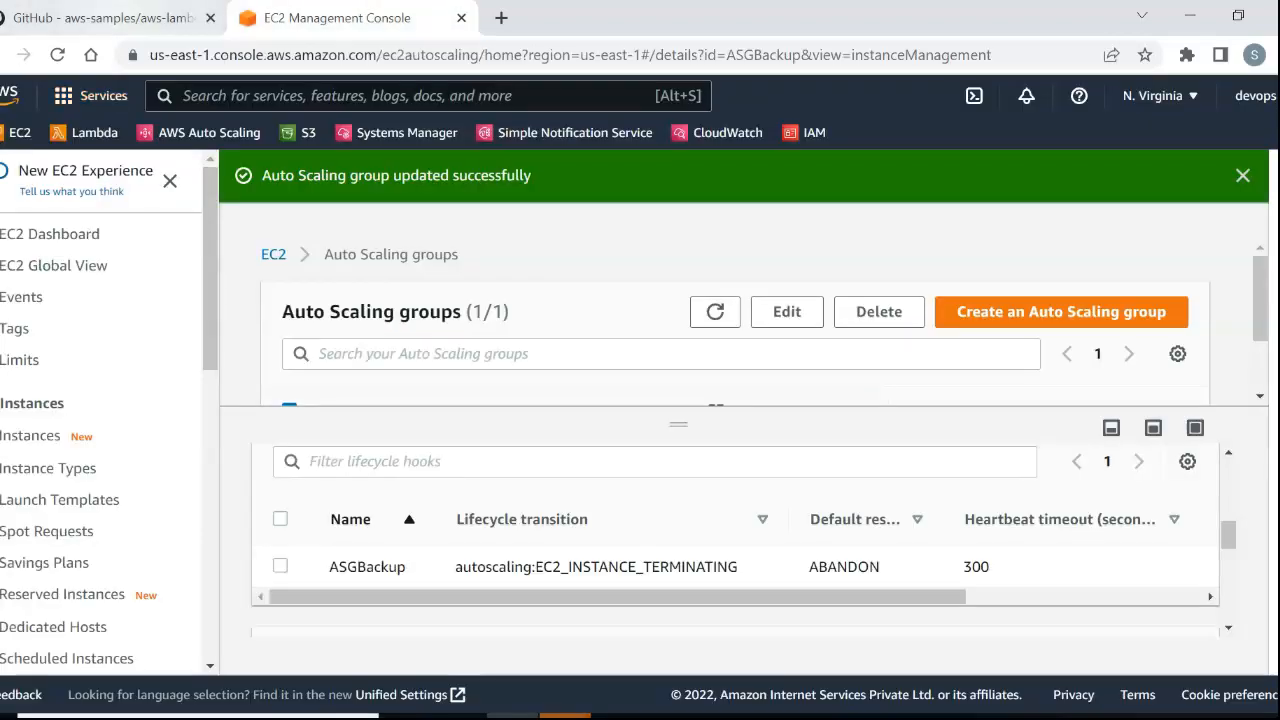
click(105, 18)
scroll(460, 420, down, 3)
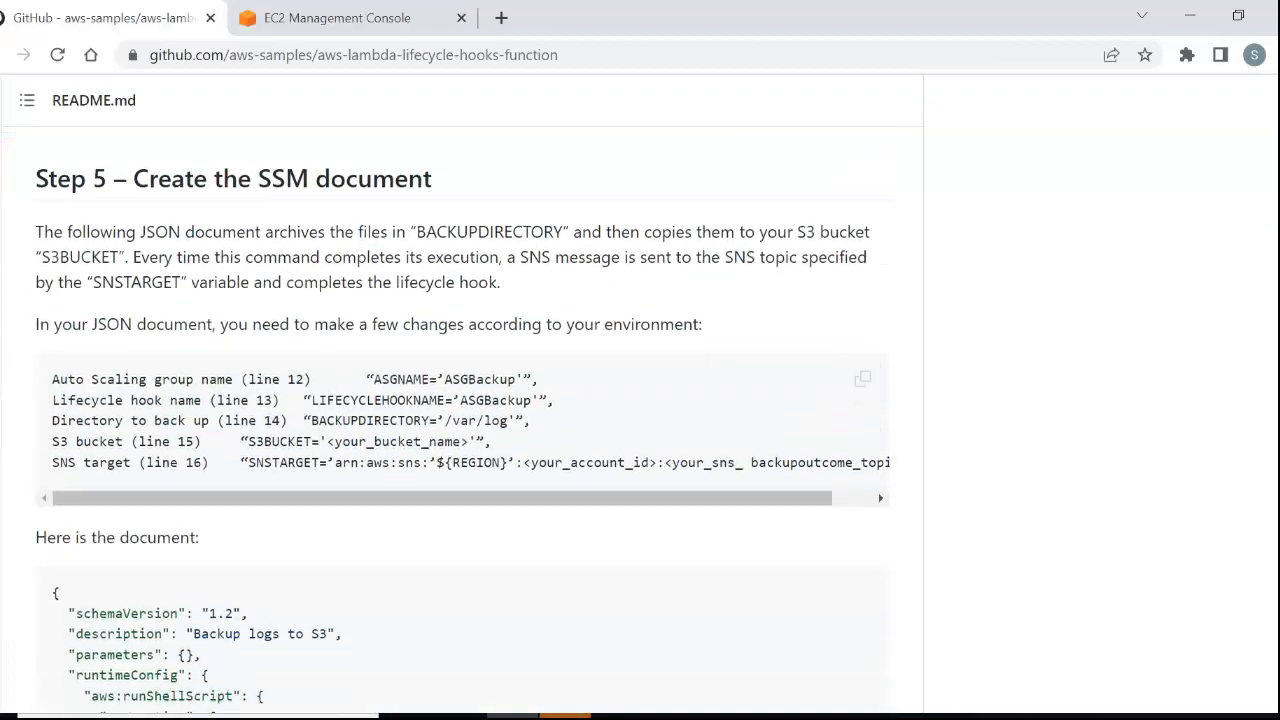
click(340, 18)
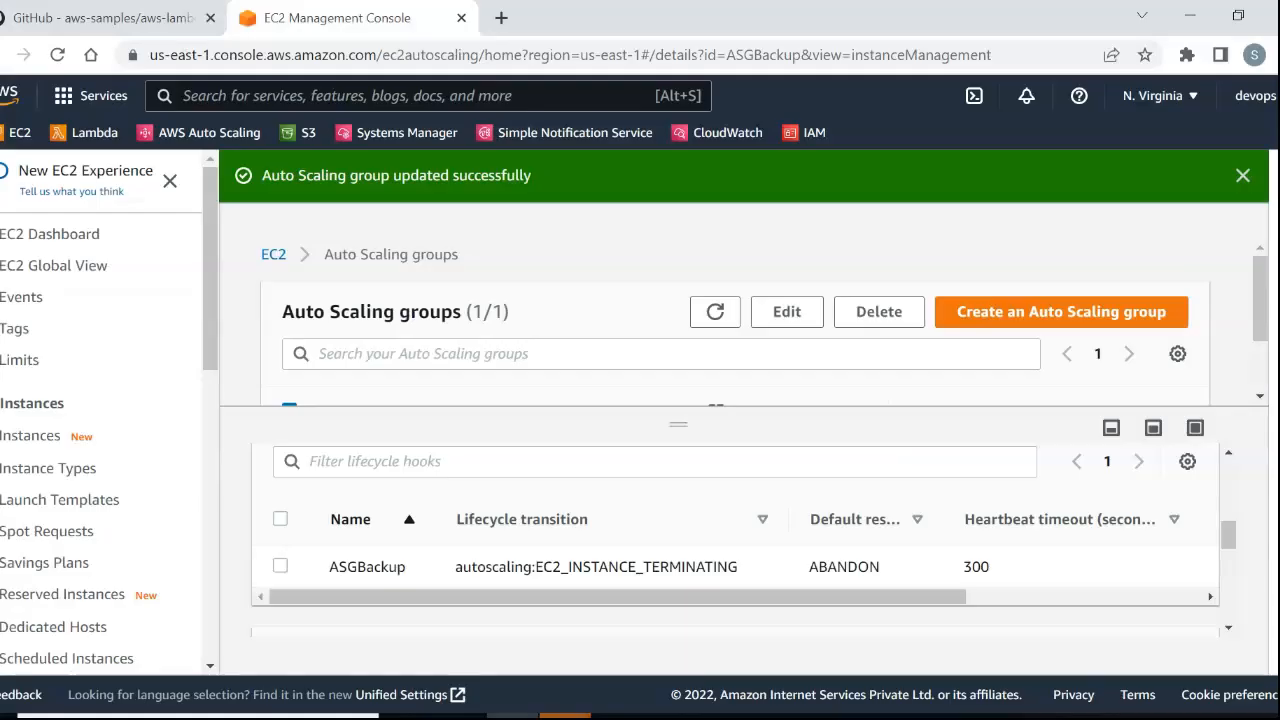
Read the environment-specific values and first part of the SSM JSON document in README Step 5, and look over the Systems Manager sections.
click(105, 18)
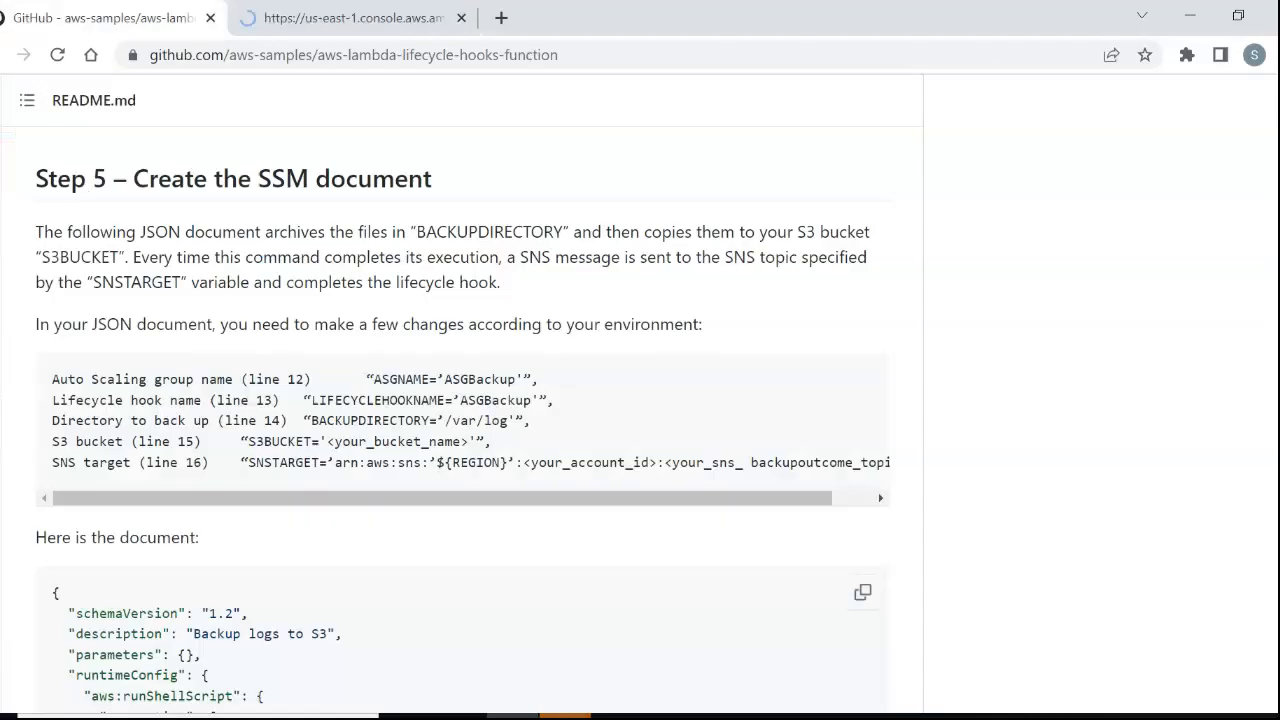
scroll(462, 415, down, 1)
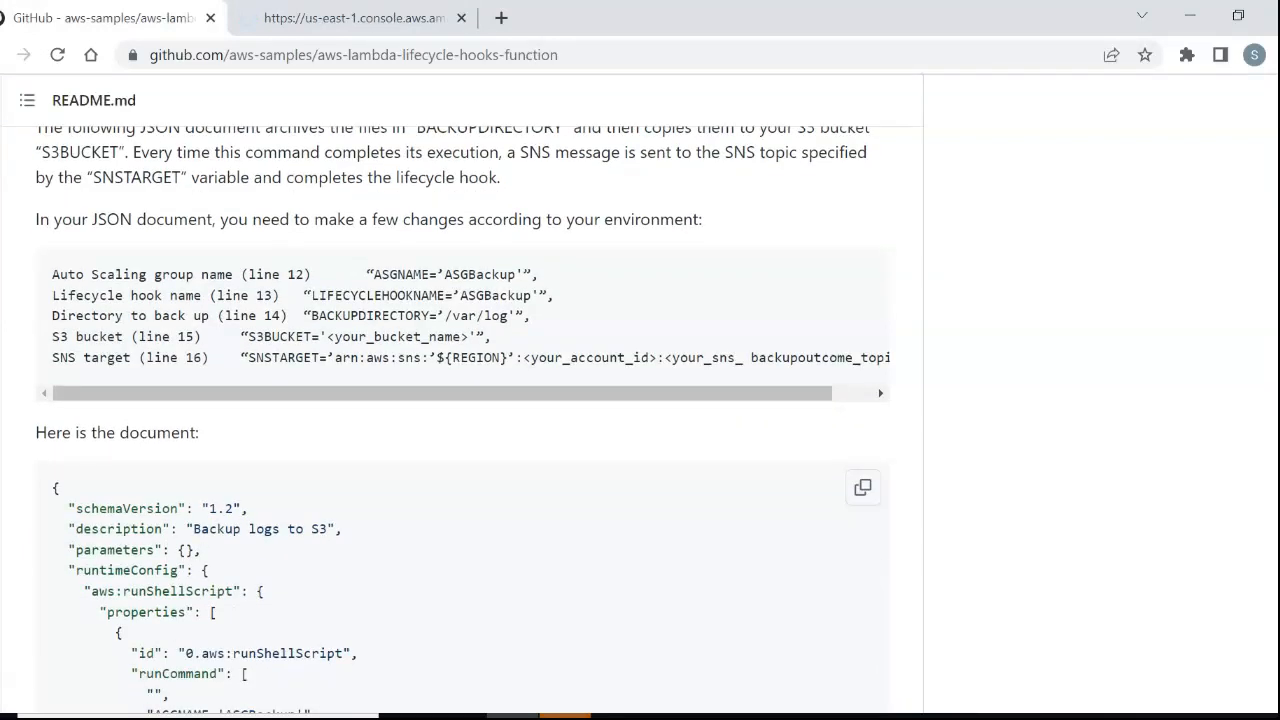
scroll(462, 420, down, 2)
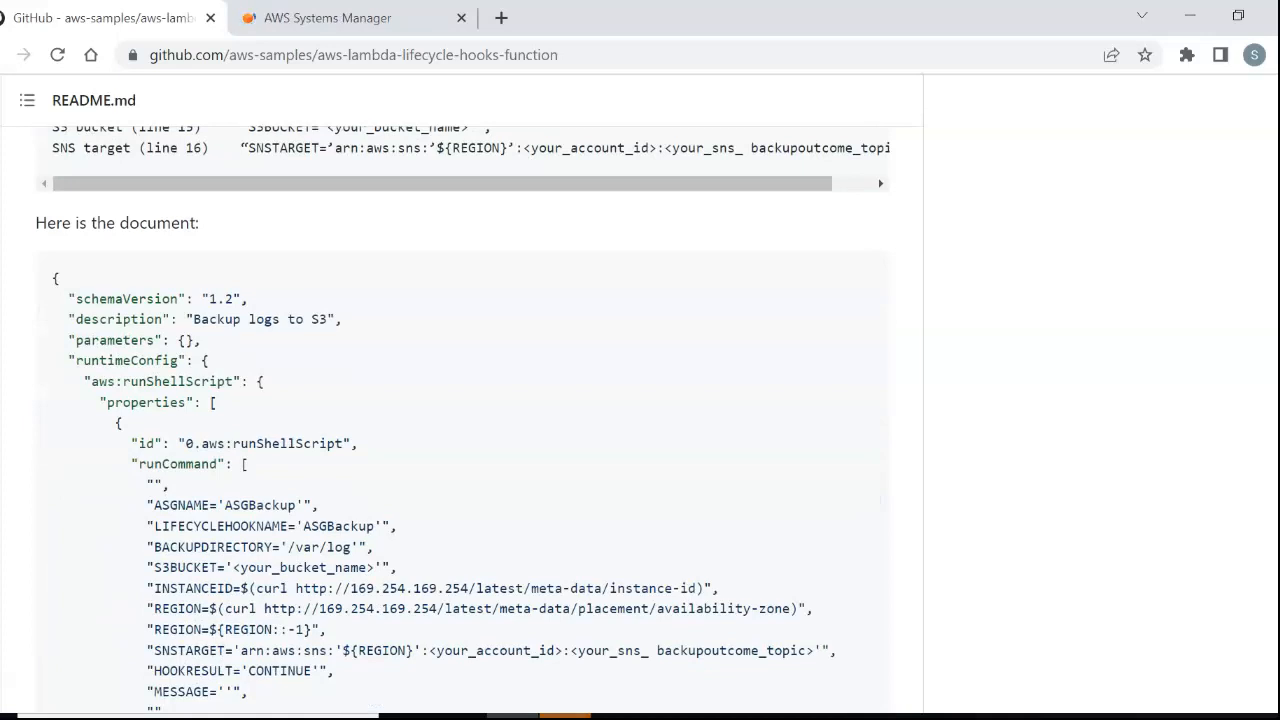
scroll(462, 420, down, 1)
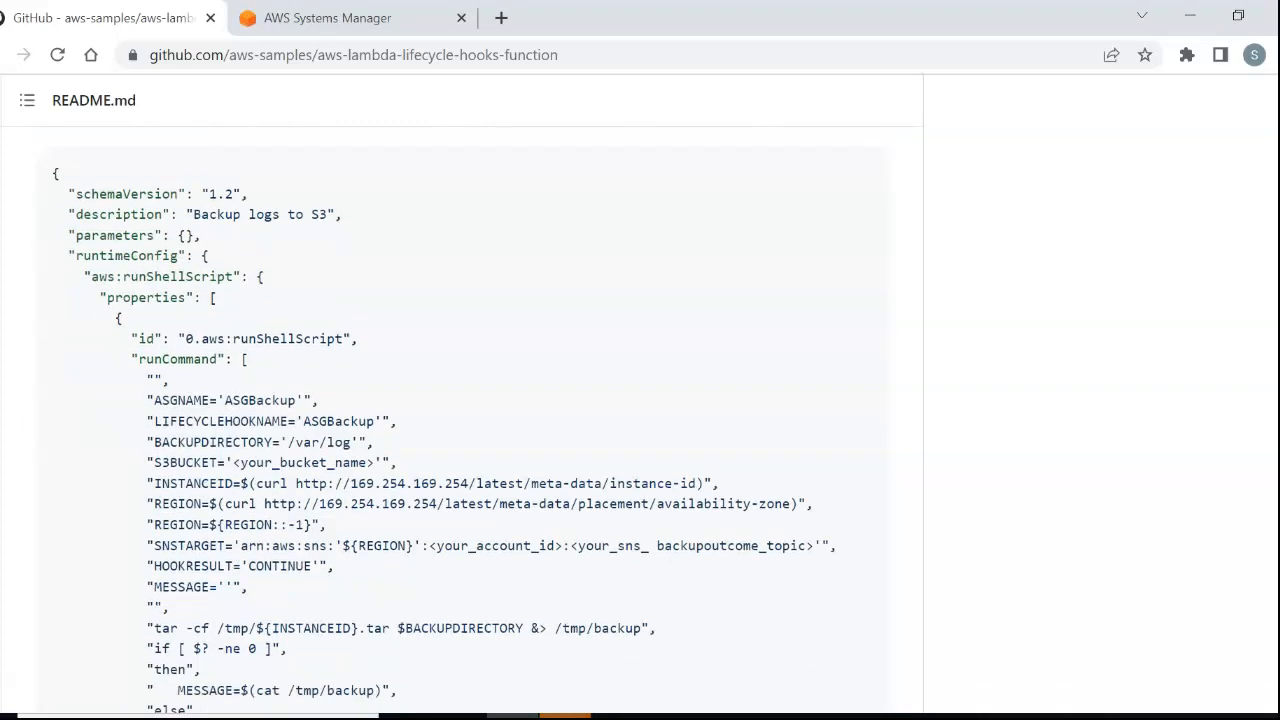
drag(178, 401, 328, 443)
click(328, 443)
click(327, 17)
scroll(120, 410, down, 5)
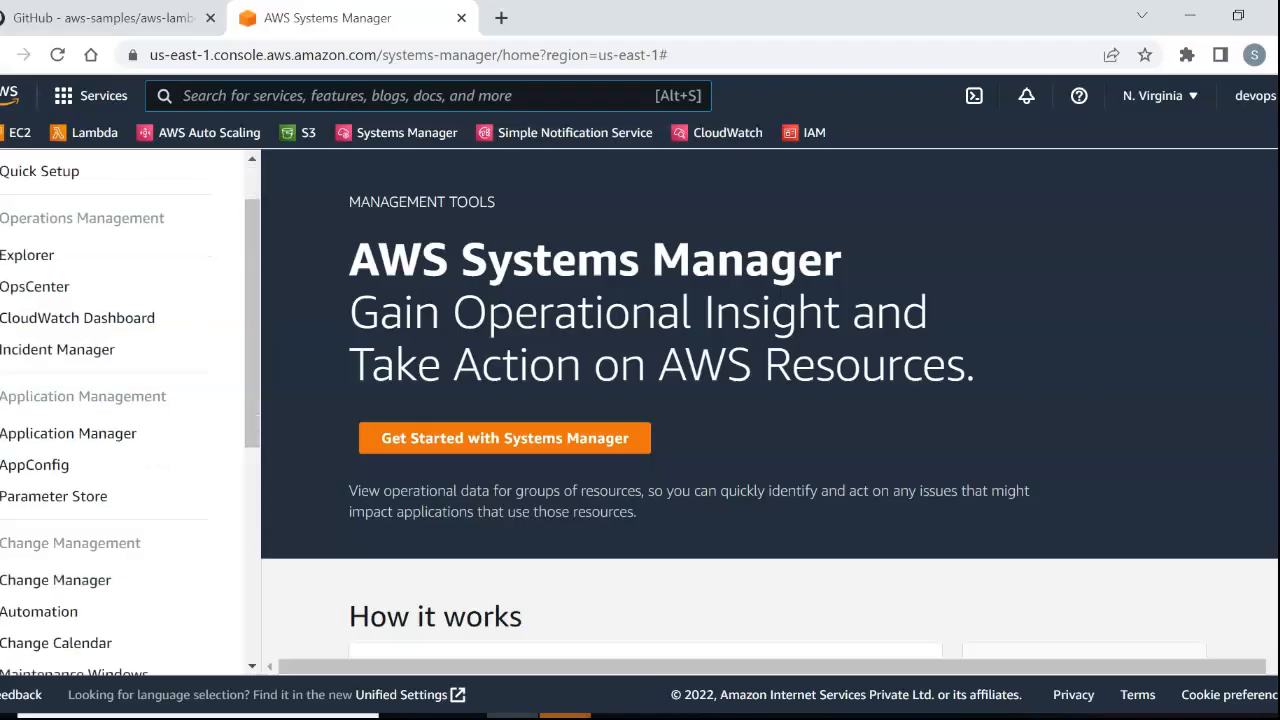
Examine the SSM document's INSTANCEID line in the README, including its curl call to the instance metadata address.
click(70, 18)
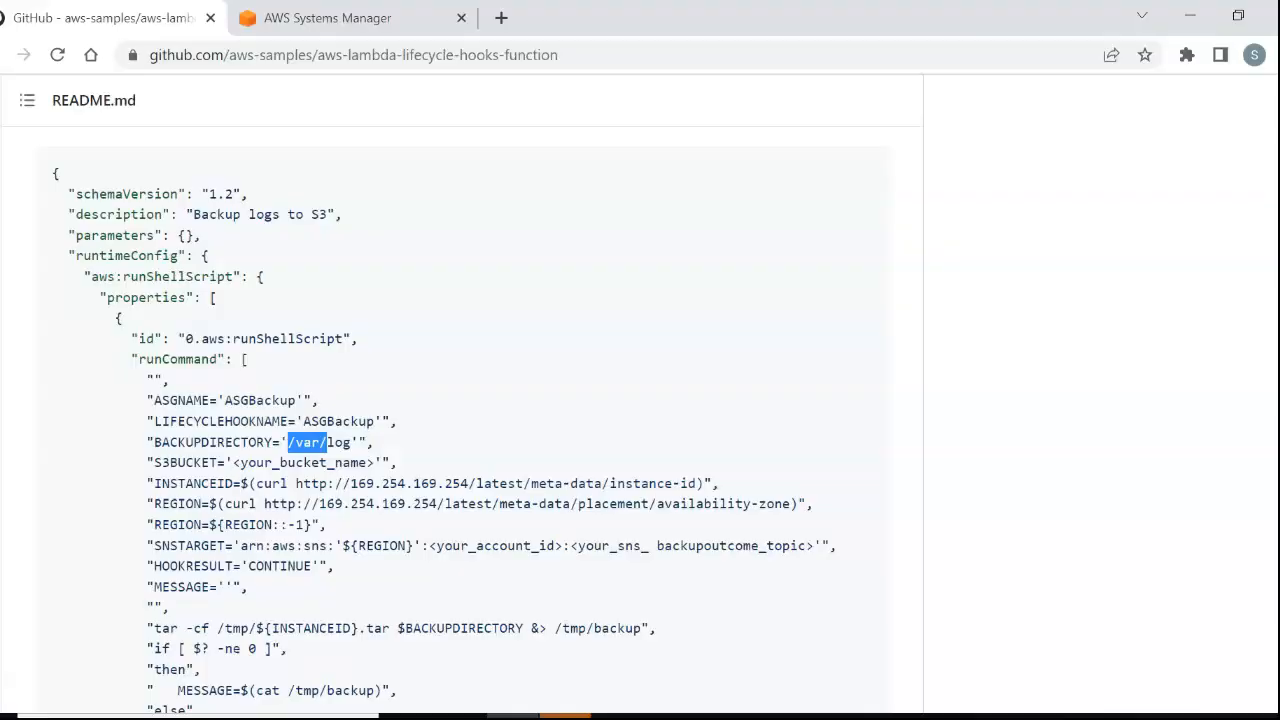
scroll(460, 420, down, 1)
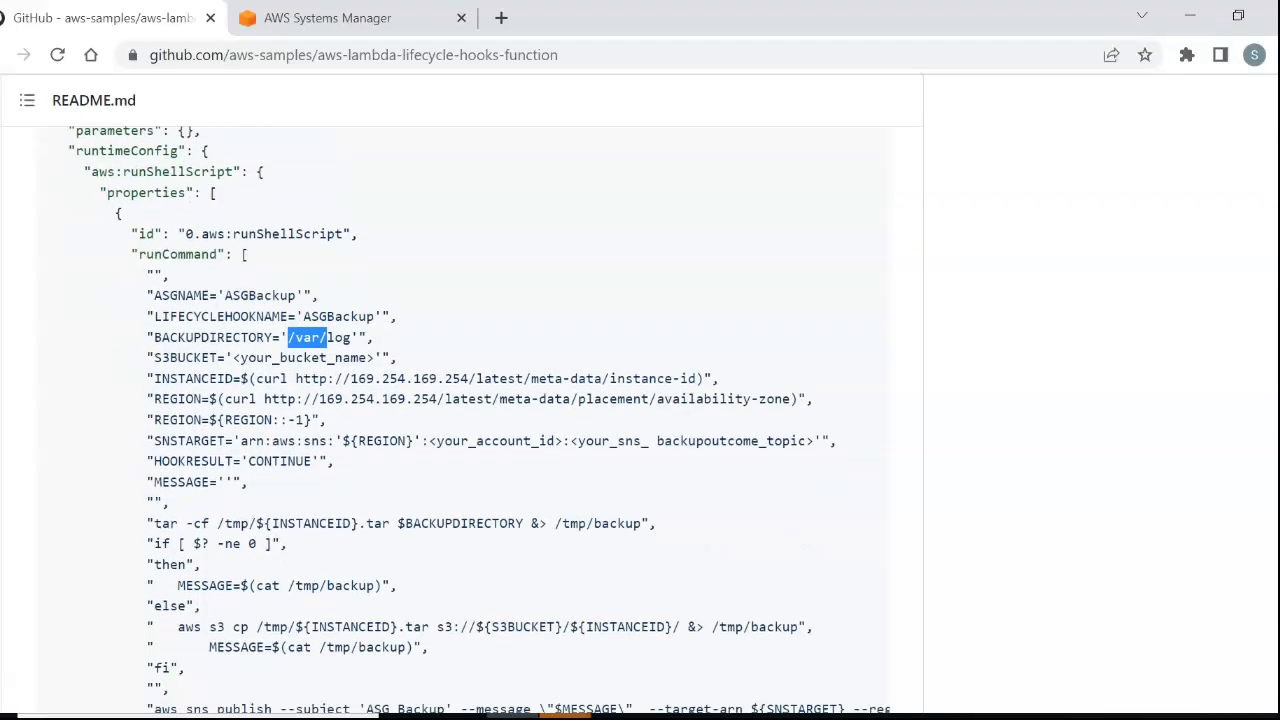
drag(249, 378, 696, 378)
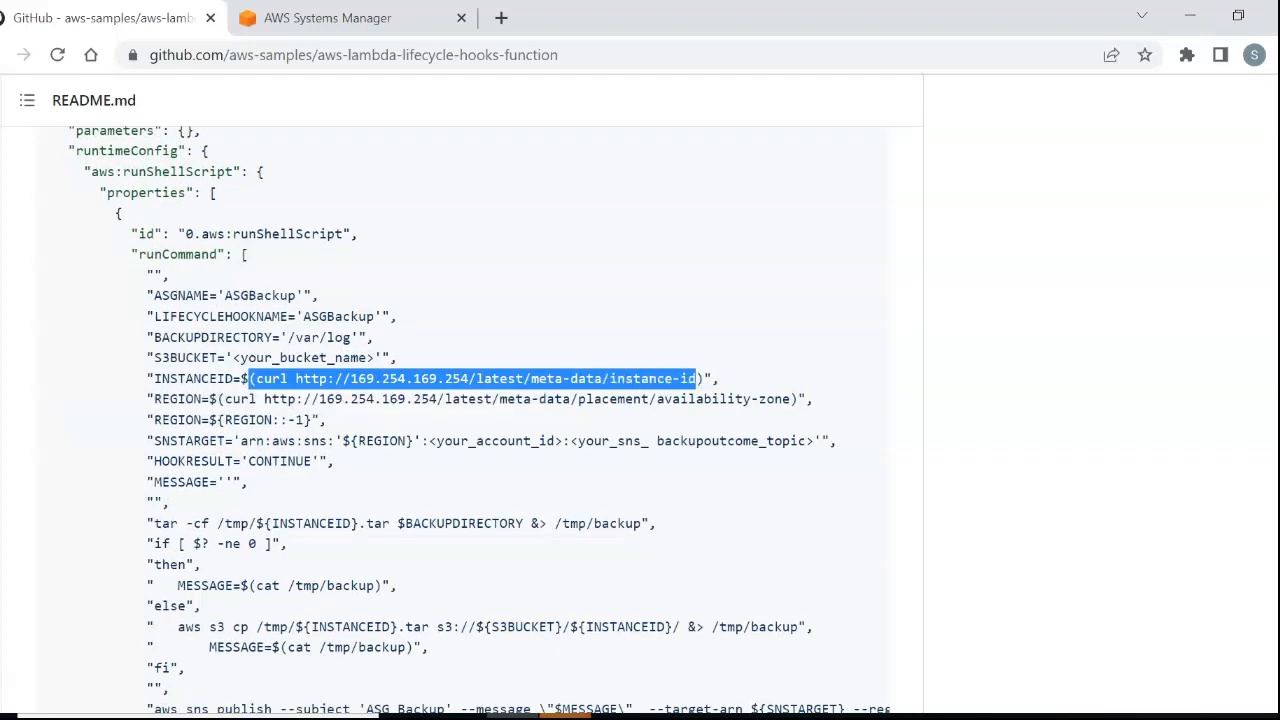
click(696, 380)
drag(350, 378, 578, 378)
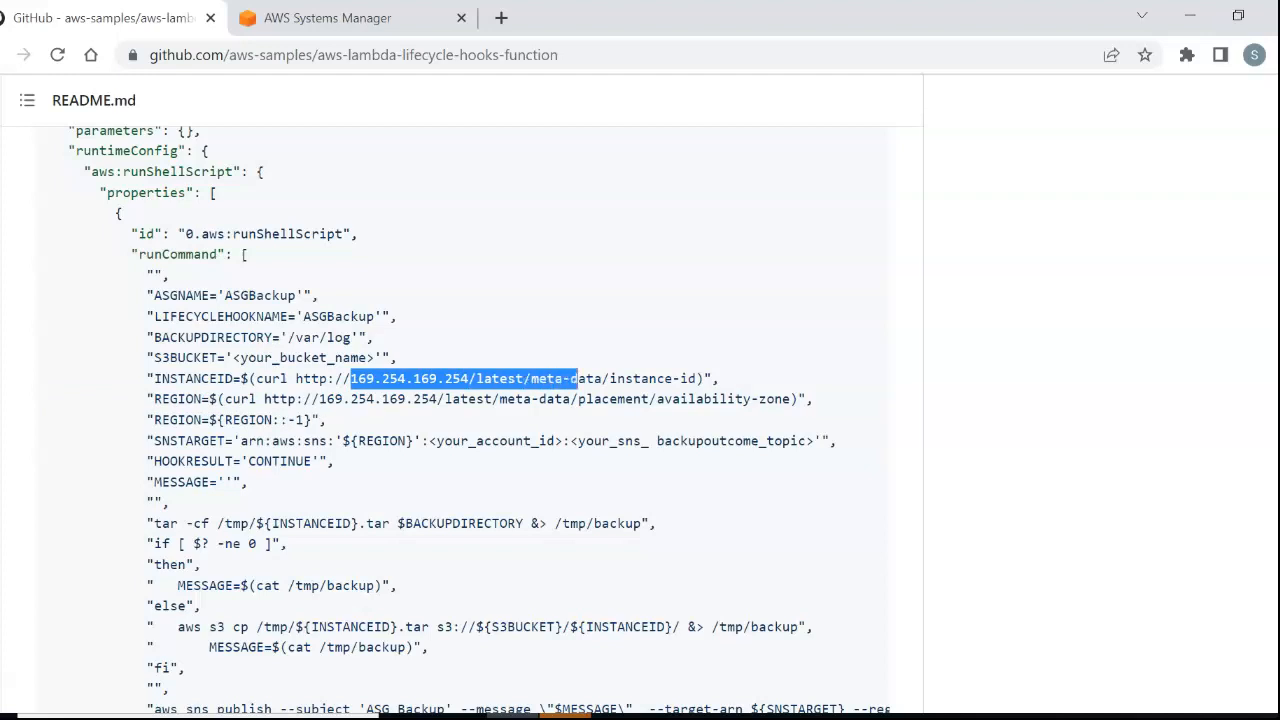
click(578, 379)
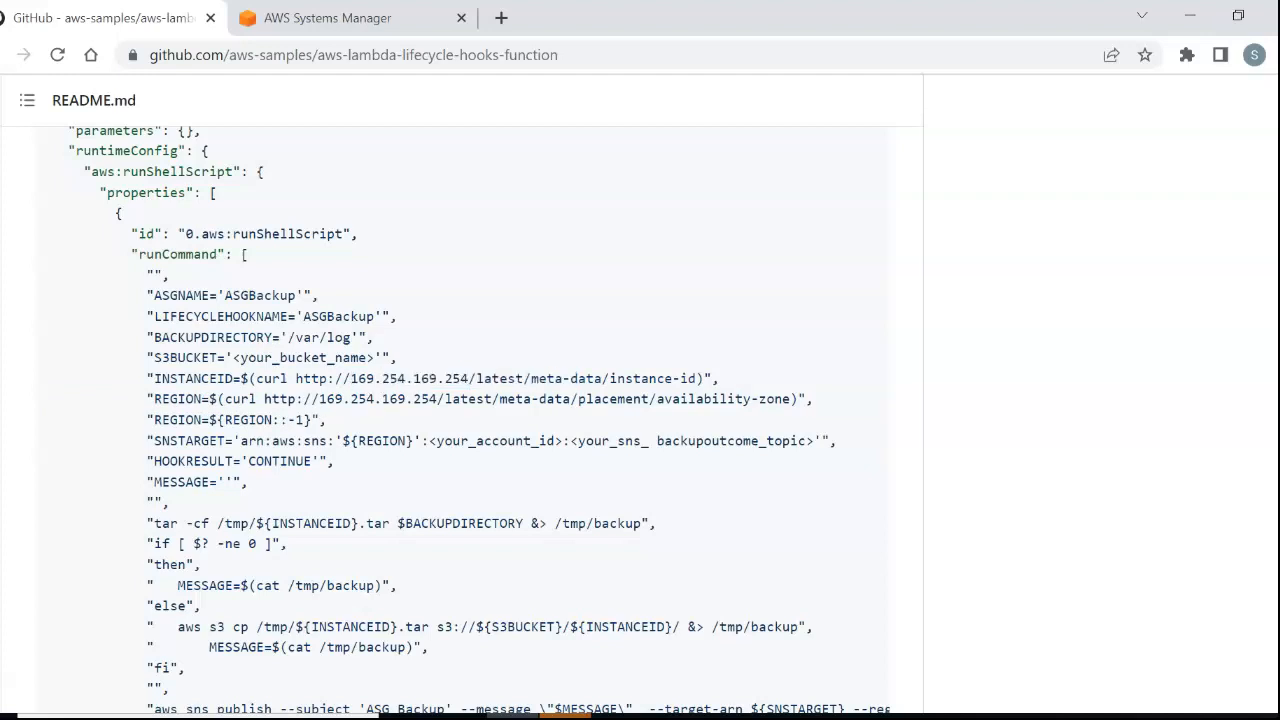
drag(303, 379, 468, 379)
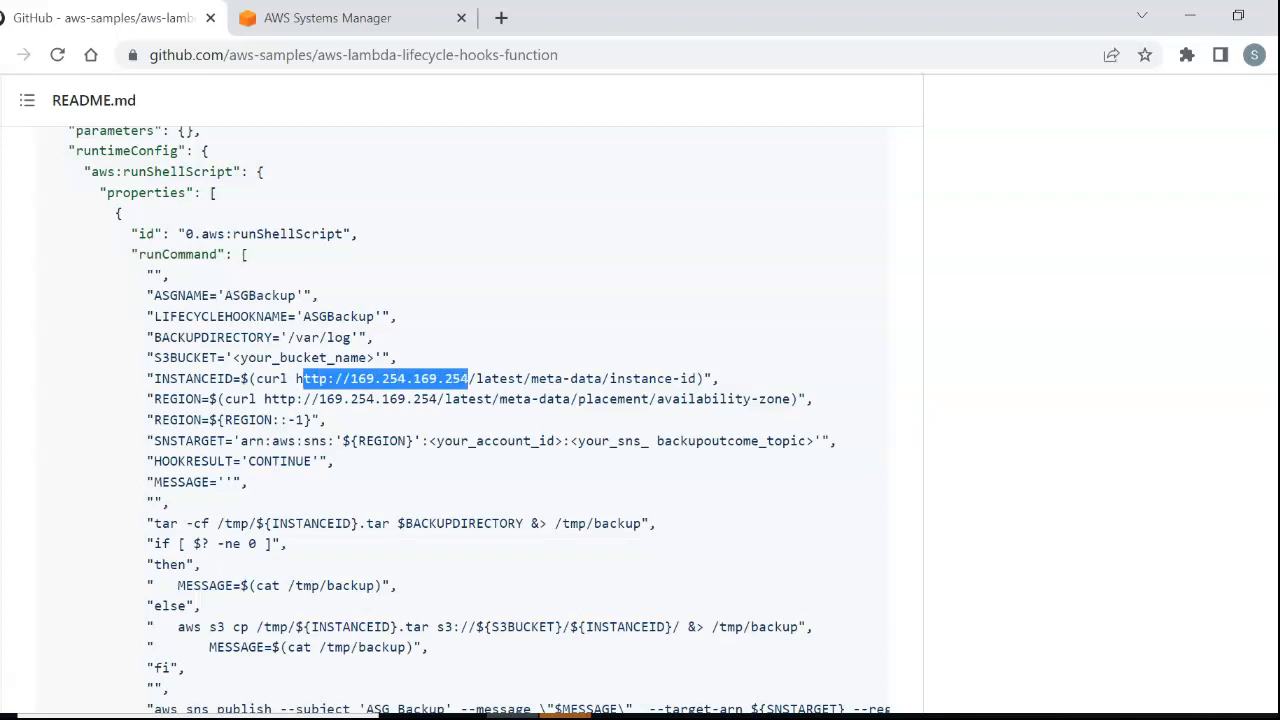
click(468, 379)
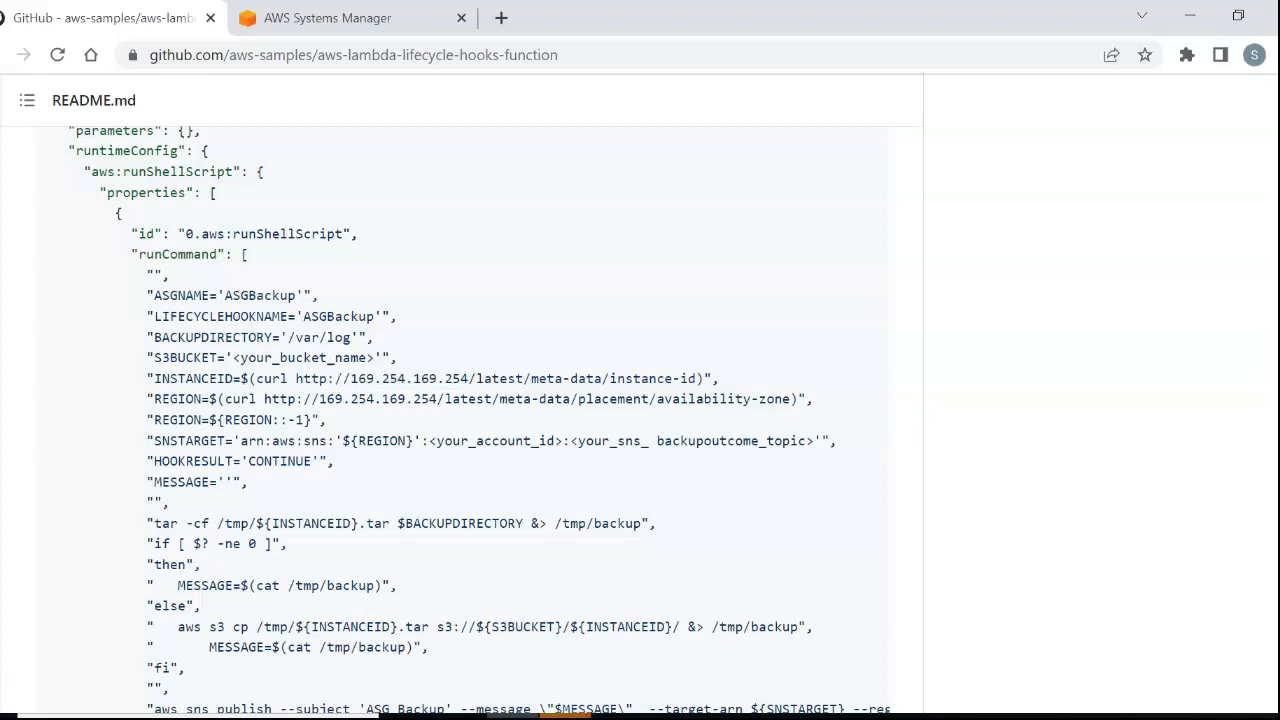
Examine the SSM document's tar archive, S3 copy, SNS publish and complete-lifecycle-action commands in the README.
scroll(464, 420, down, 3)
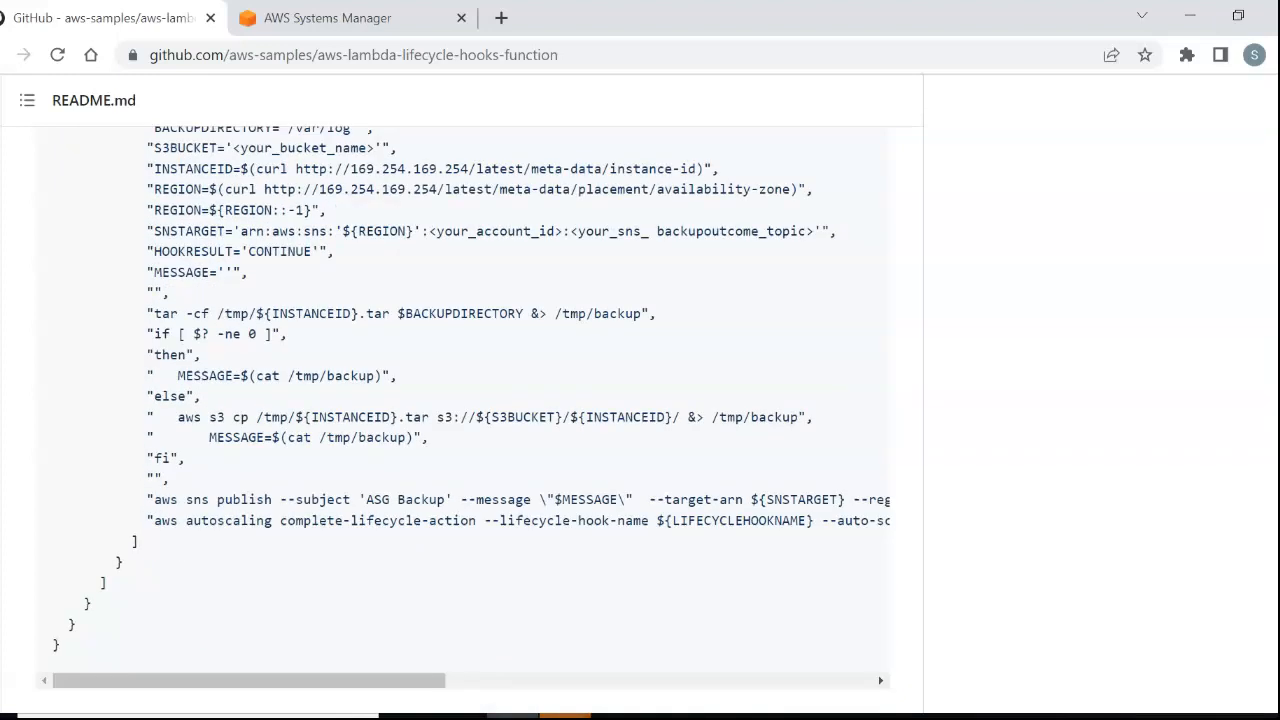
scroll(464, 415, up, 1)
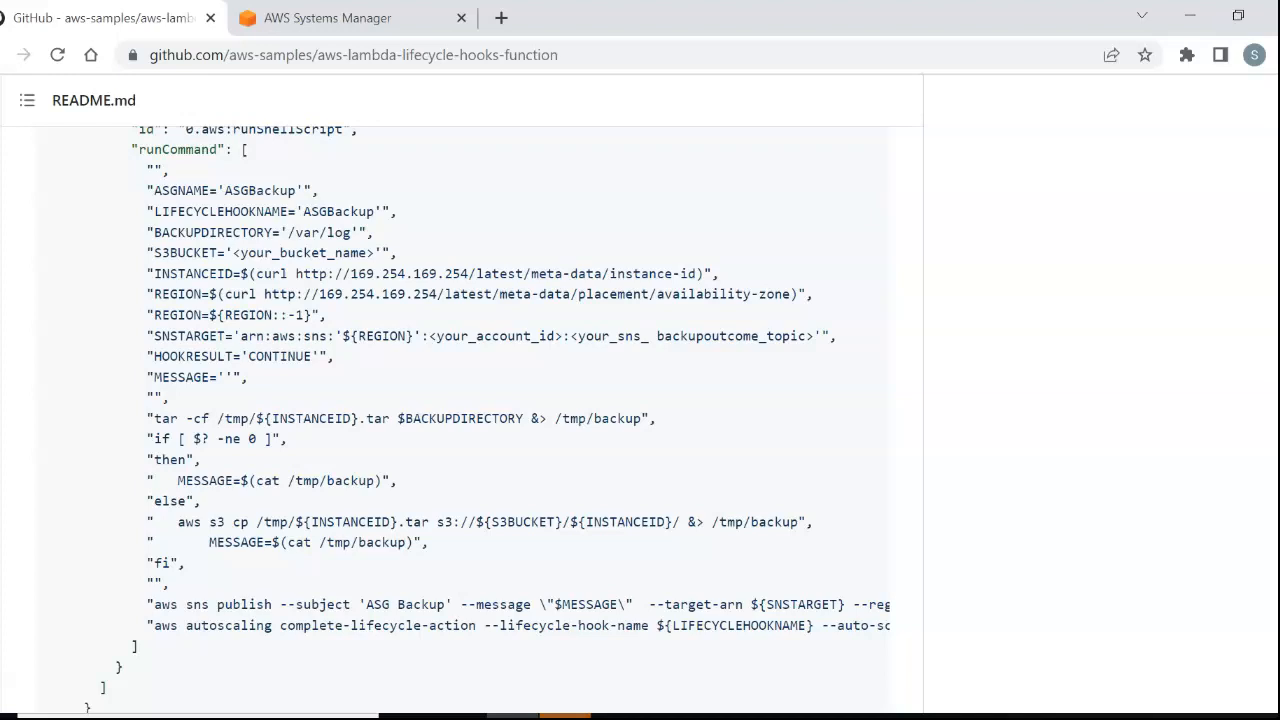
drag(257, 418, 358, 418)
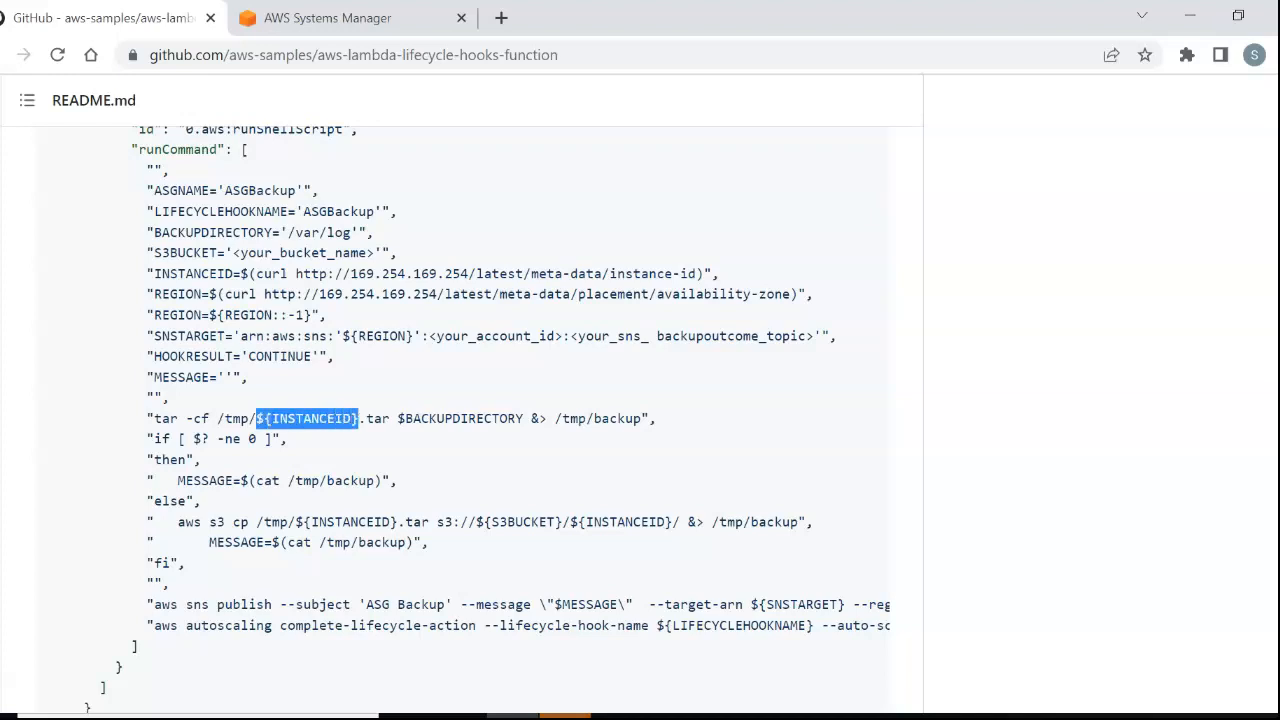
click(358, 419)
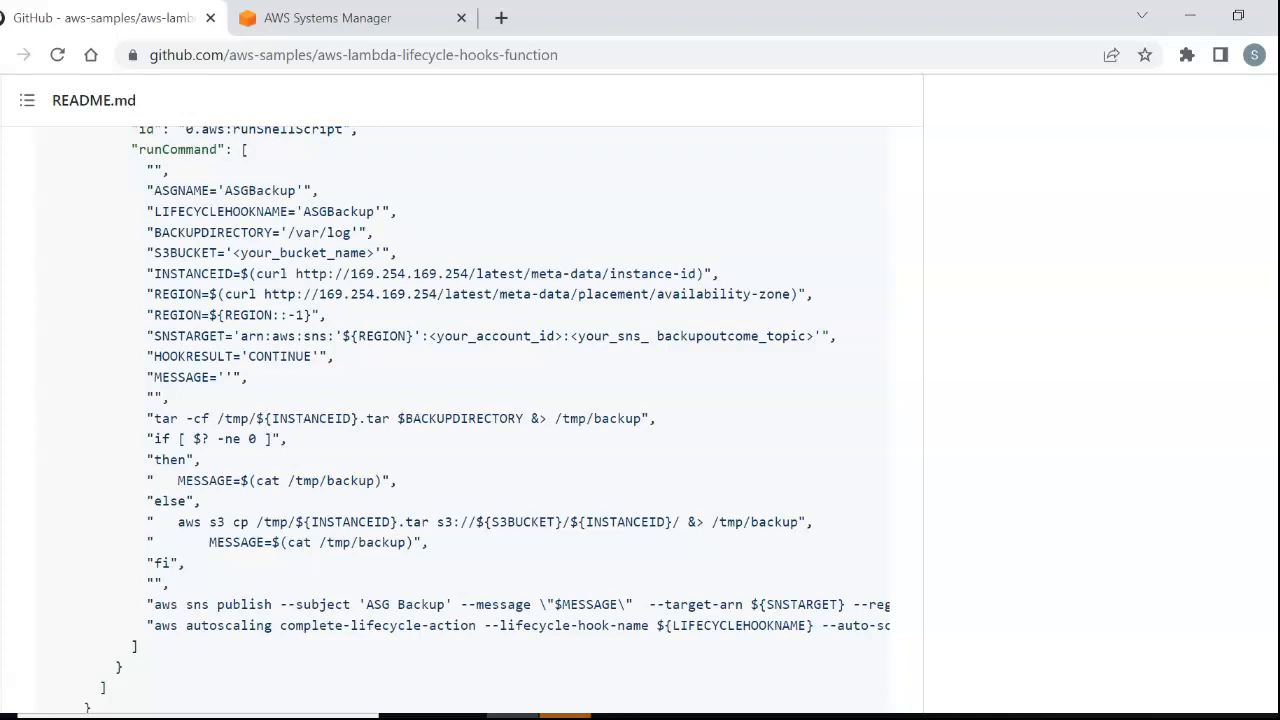
drag(154, 418, 446, 418)
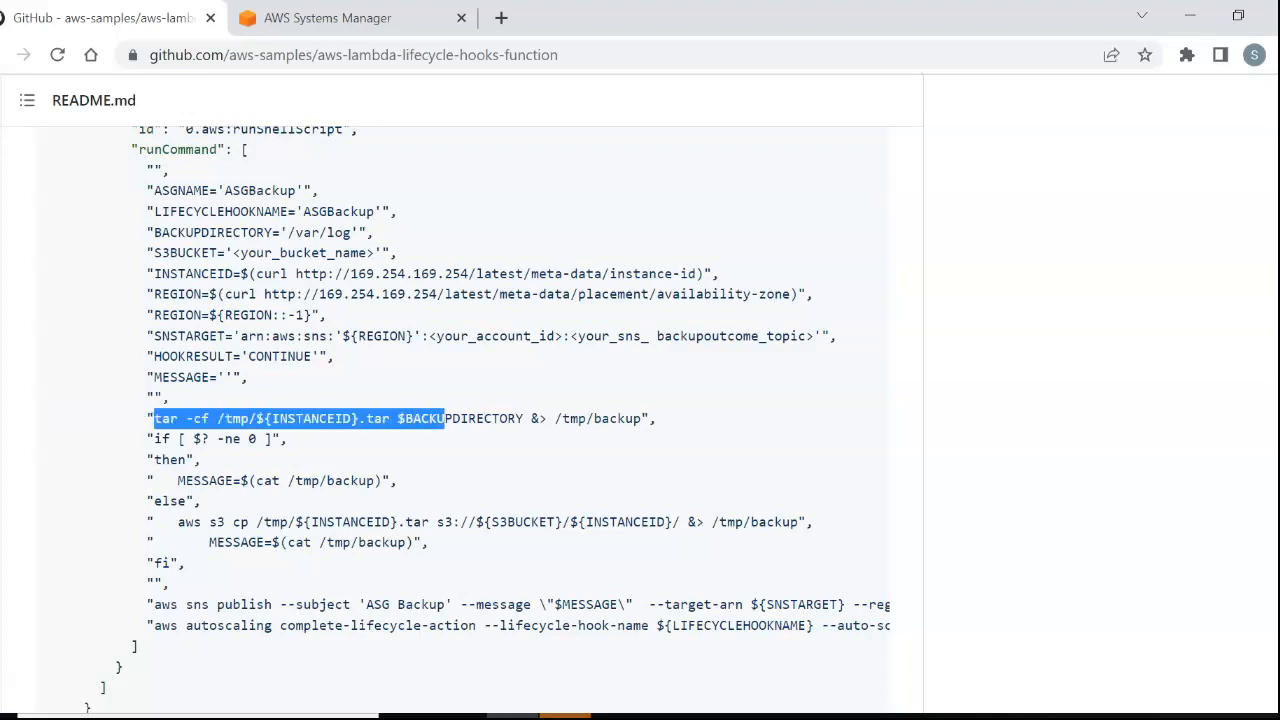
click(446, 419)
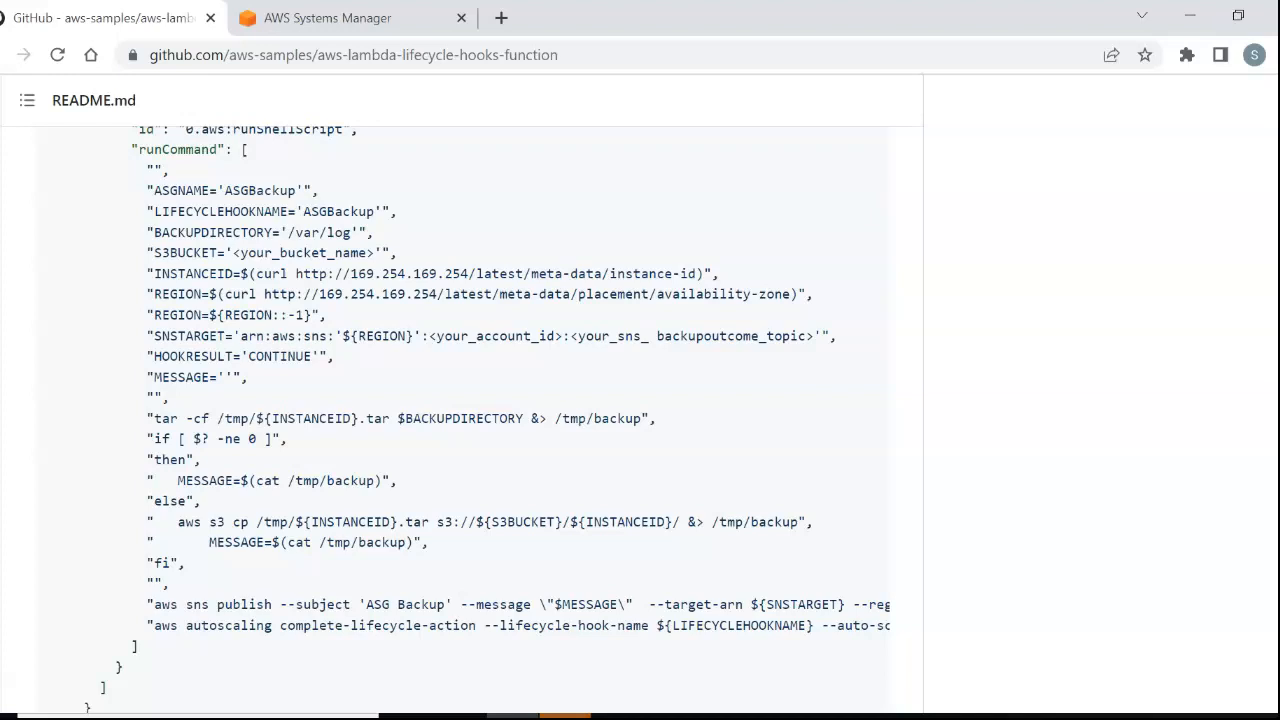
drag(184, 521, 570, 521)
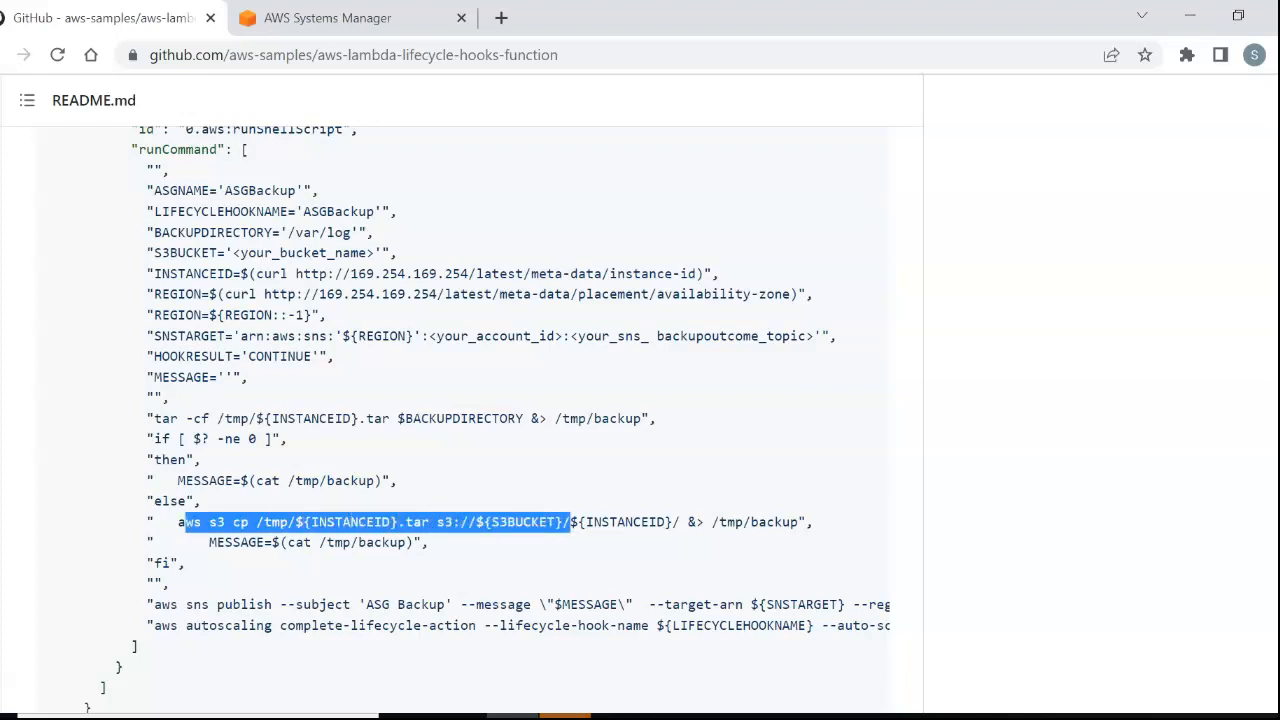
drag(170, 604, 800, 604)
drag(178, 625, 656, 625)
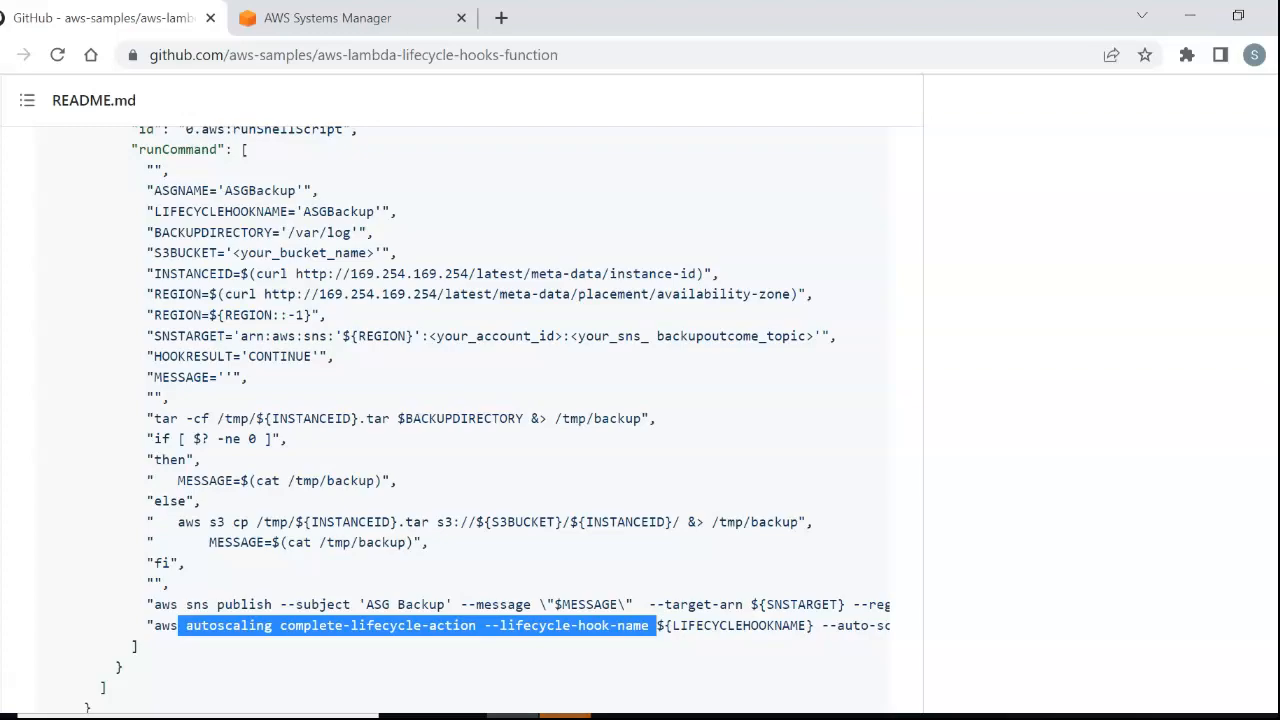
Open Documents under Systems Manager's Shared Resources and return to the README's instructions for creating the ASGLogBackup document.
key(ctrl+Tab)
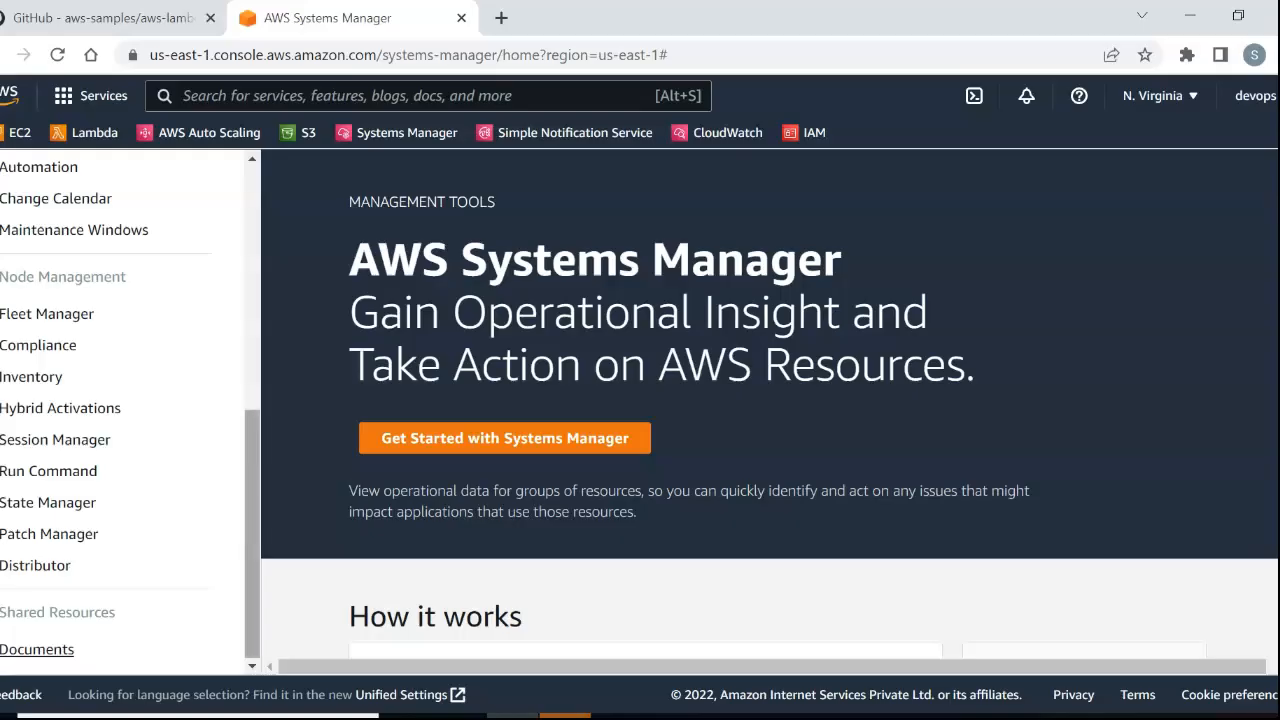
scroll(37, 649, down, 3)
click(37, 649)
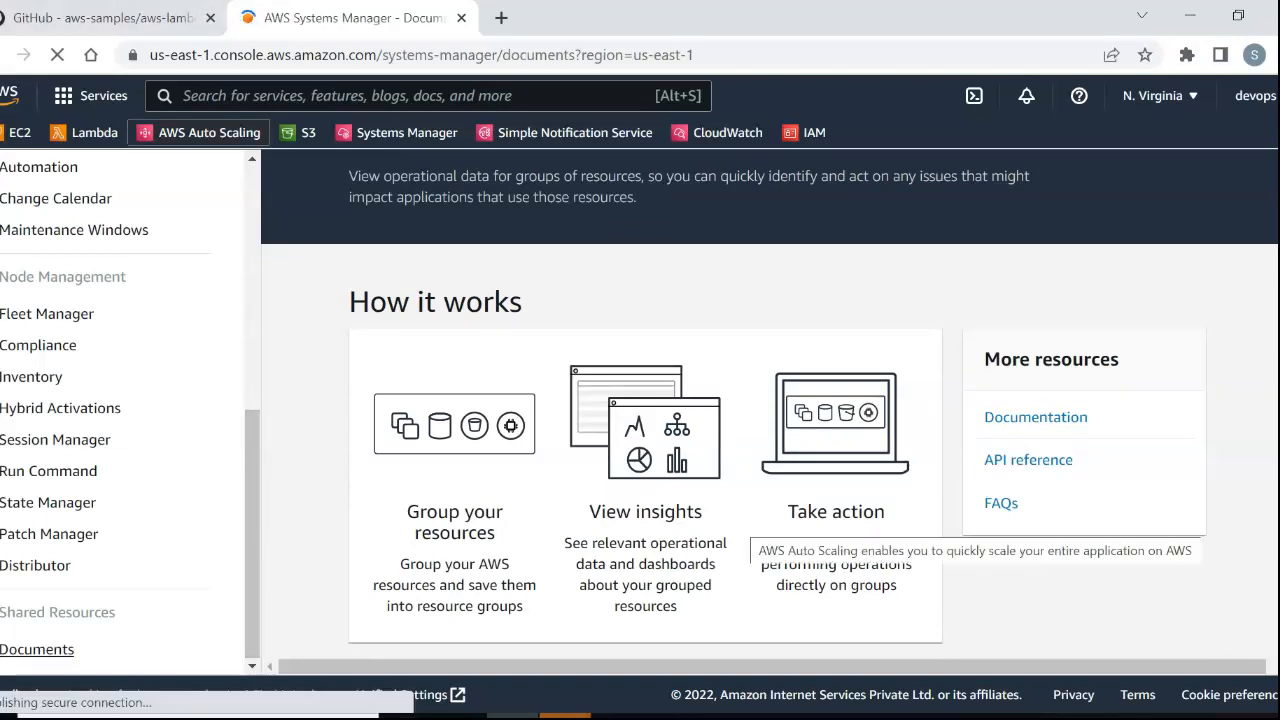
key(ctrl+shift+Tab)
scroll(460, 400, down, 5)
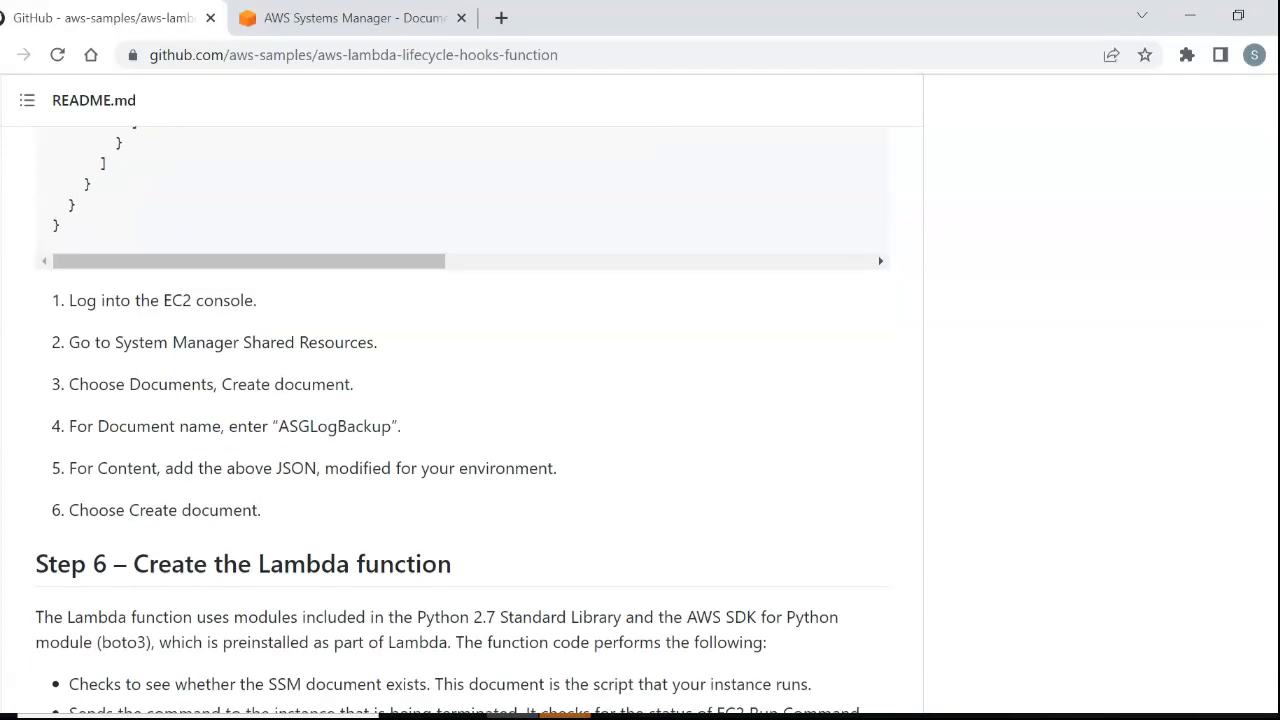
Examine the Auto Scaling group, backup directory, S3 bucket and SNS target values to adapt in README Step 5.
scroll(460, 420, up, 10)
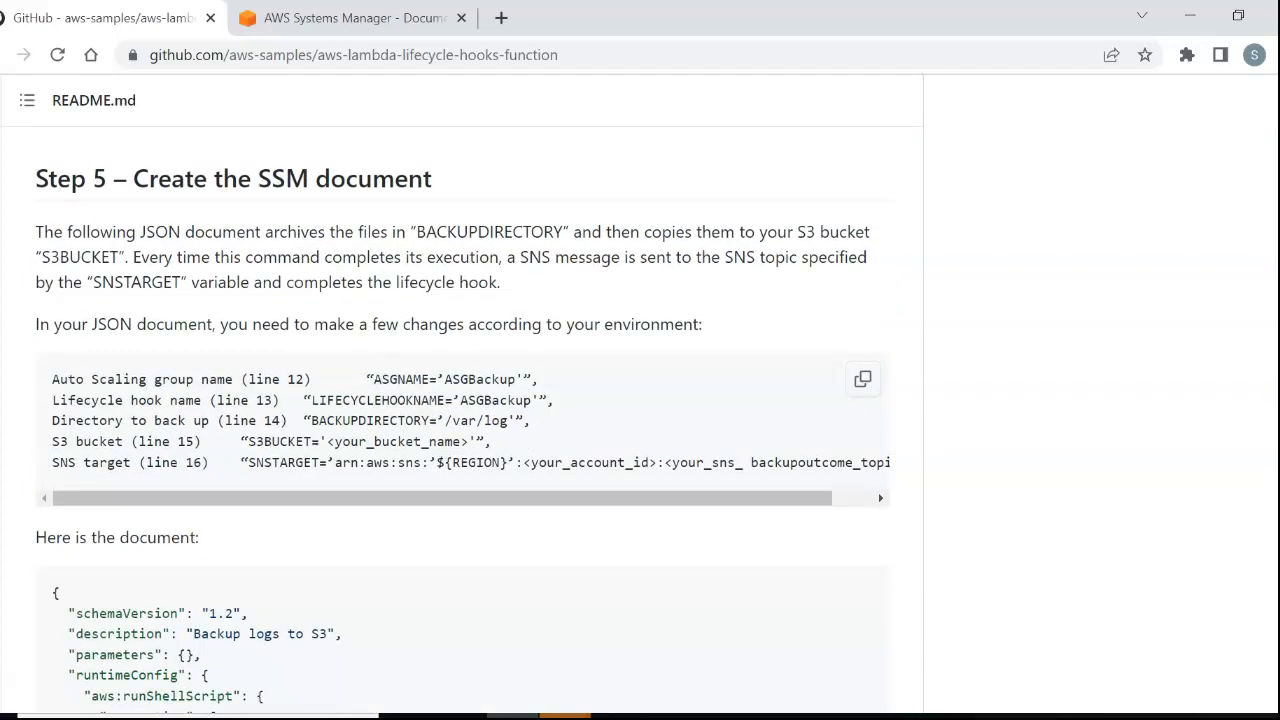
drag(444, 379, 516, 379)
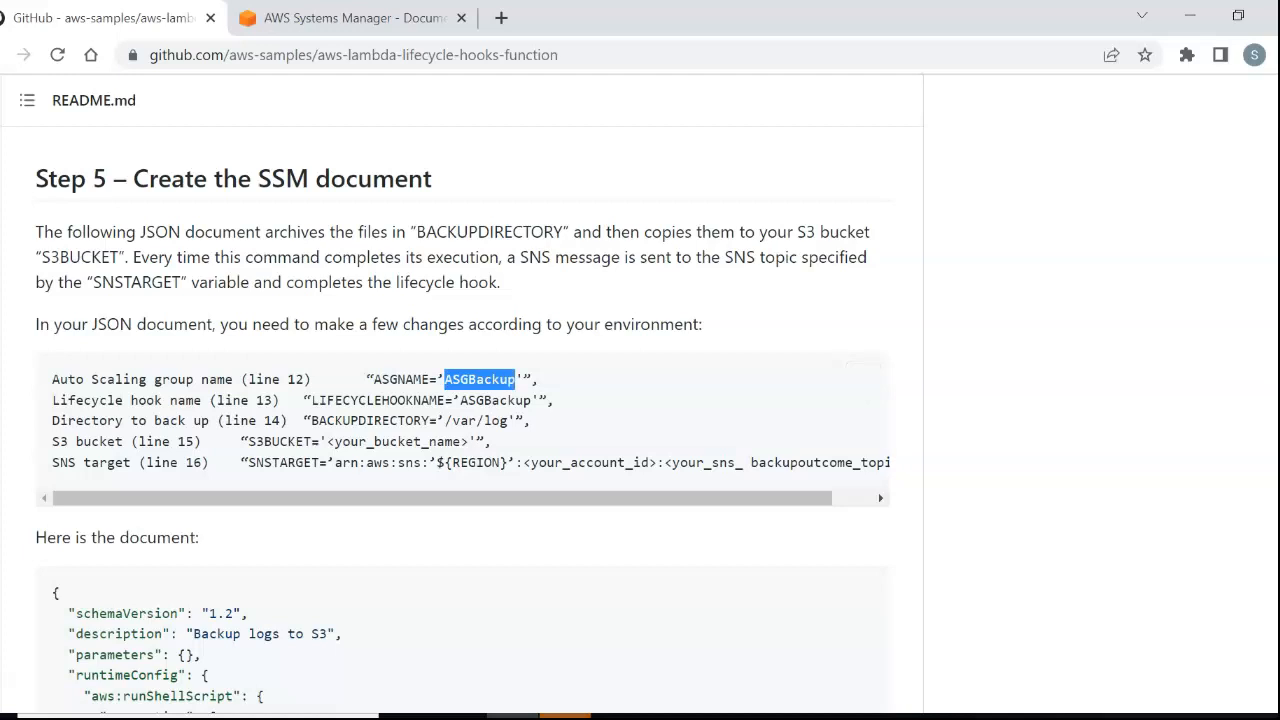
click(560, 537)
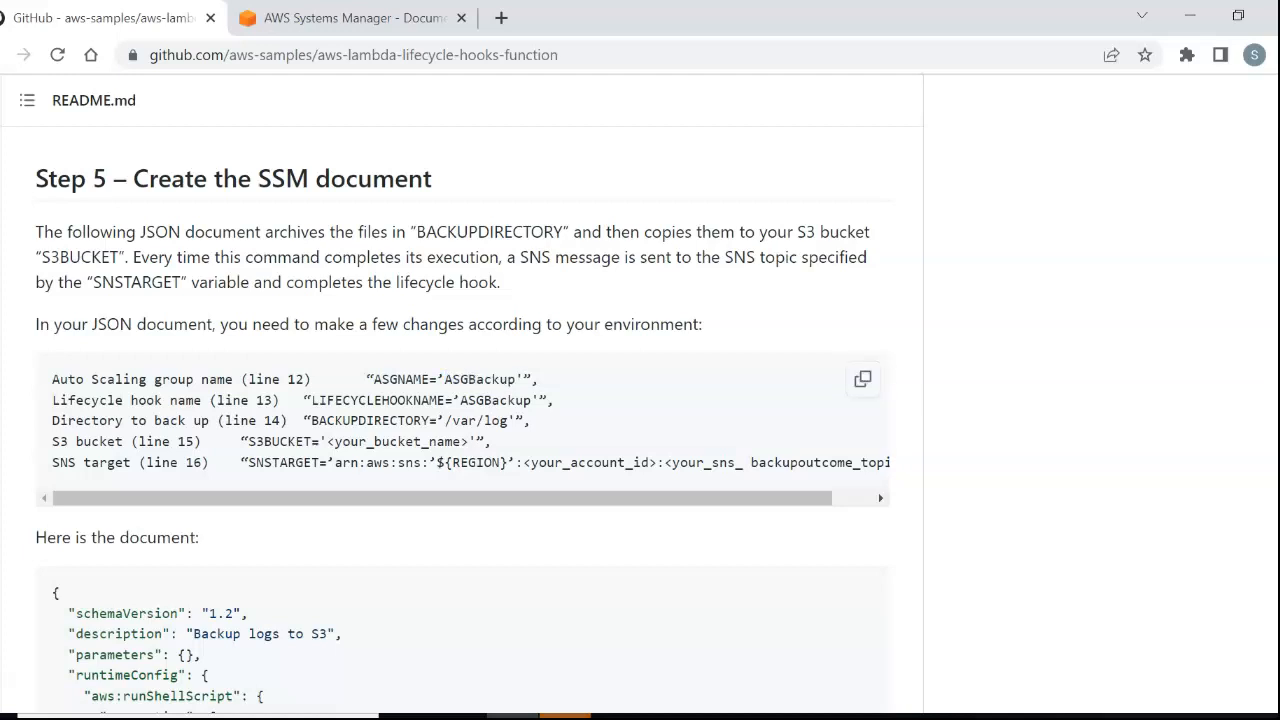
drag(514, 420, 444, 420)
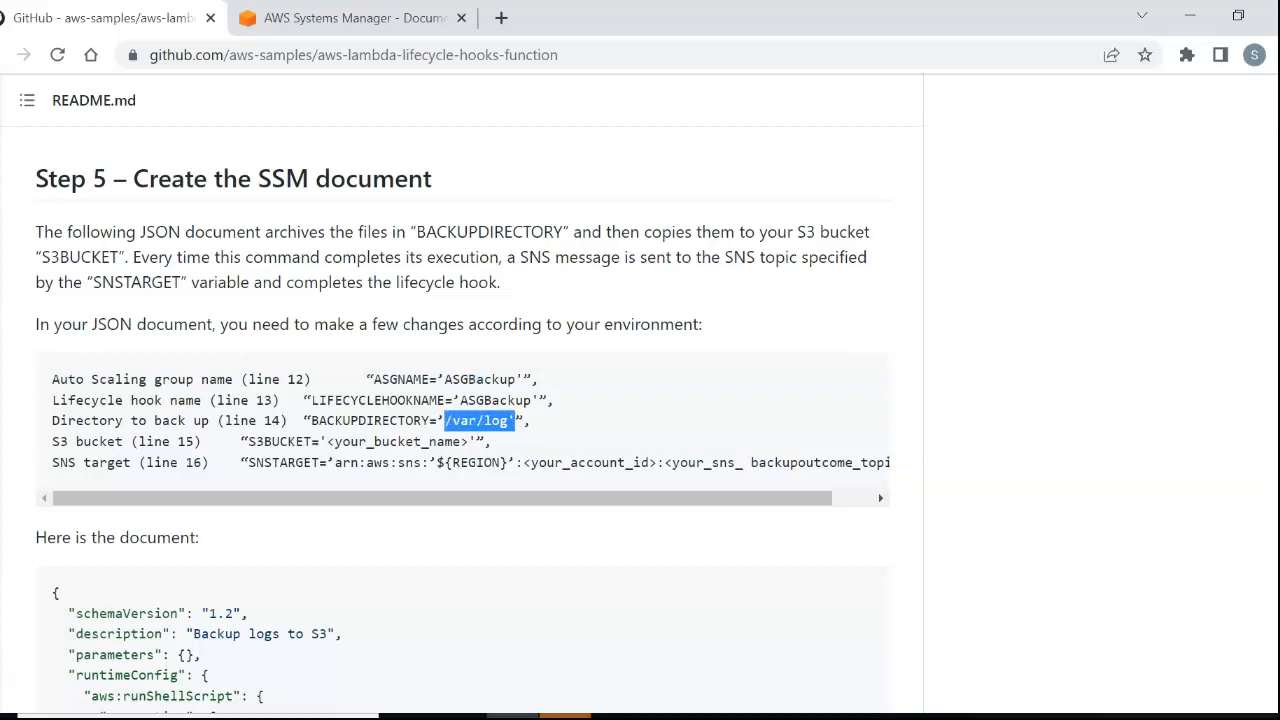
click(484, 441)
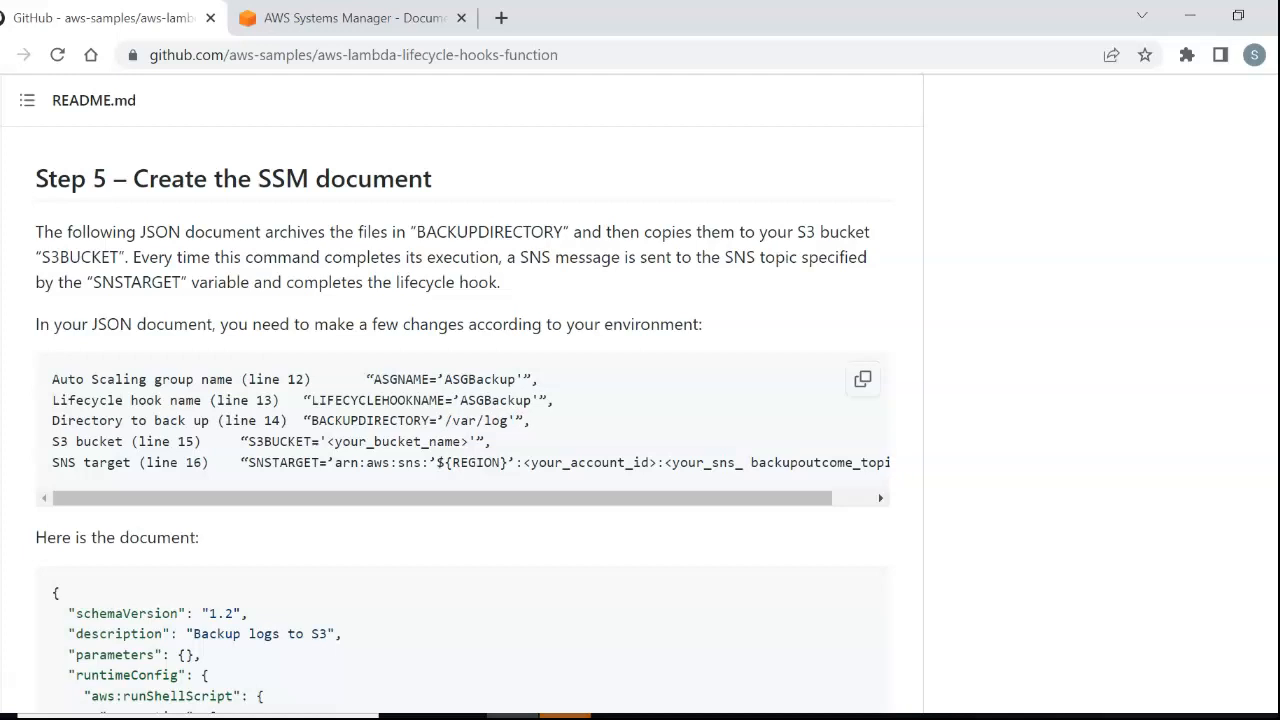
drag(468, 441, 366, 420)
scroll(460, 420, up, 3)
scroll(460, 420, down, 3)
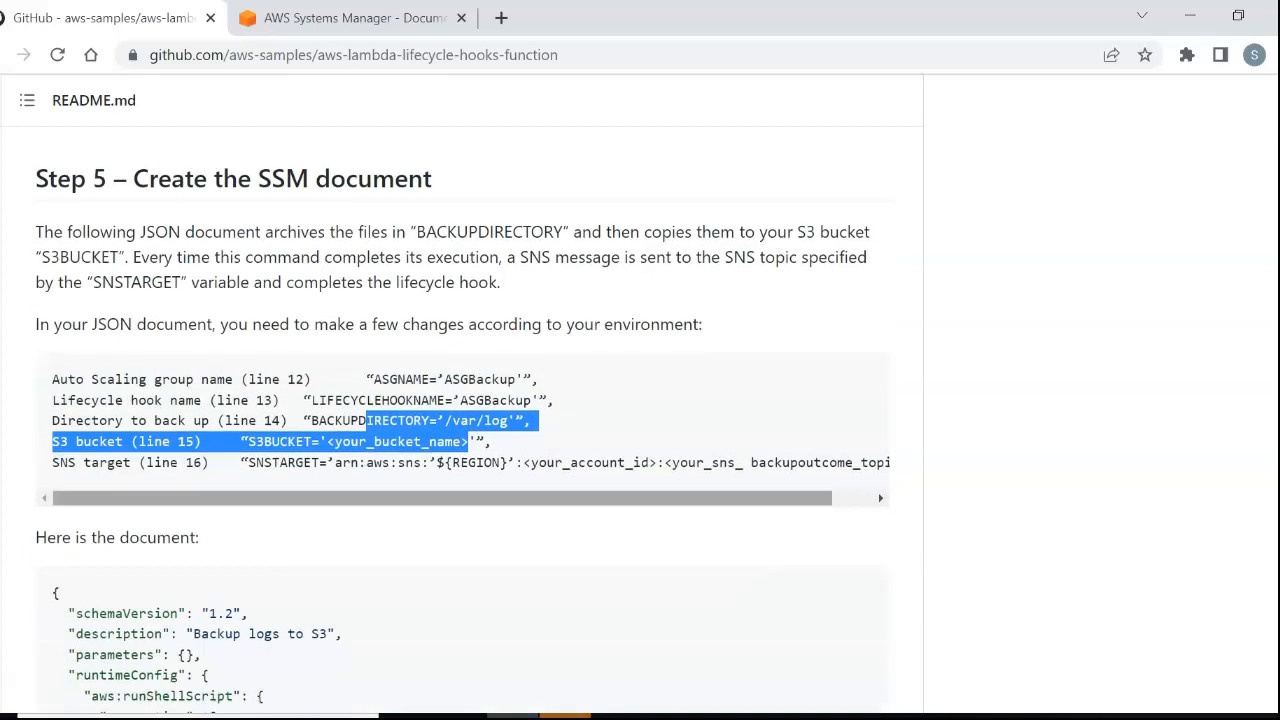
drag(437, 462, 704, 498)
click(594, 463)
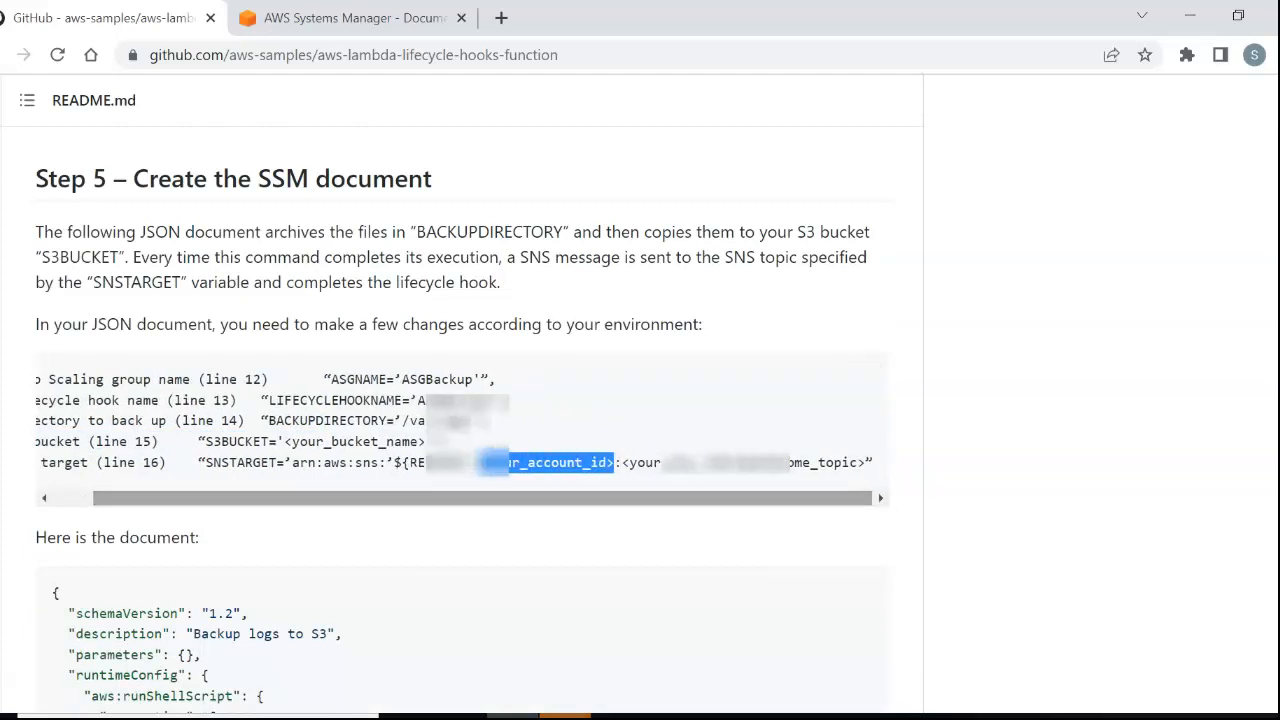
Open the self-owned ASGLogBackup document in Systems Manager and examine its JSON content.
click(384, 18)
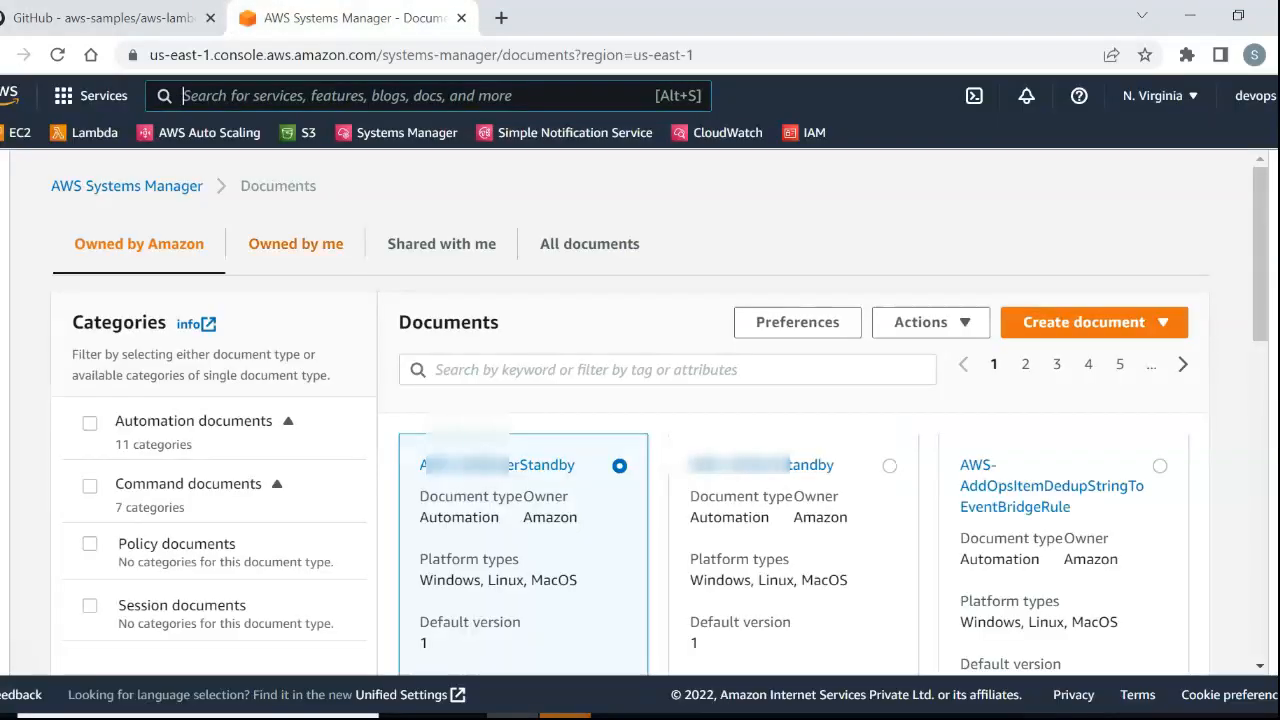
click(296, 244)
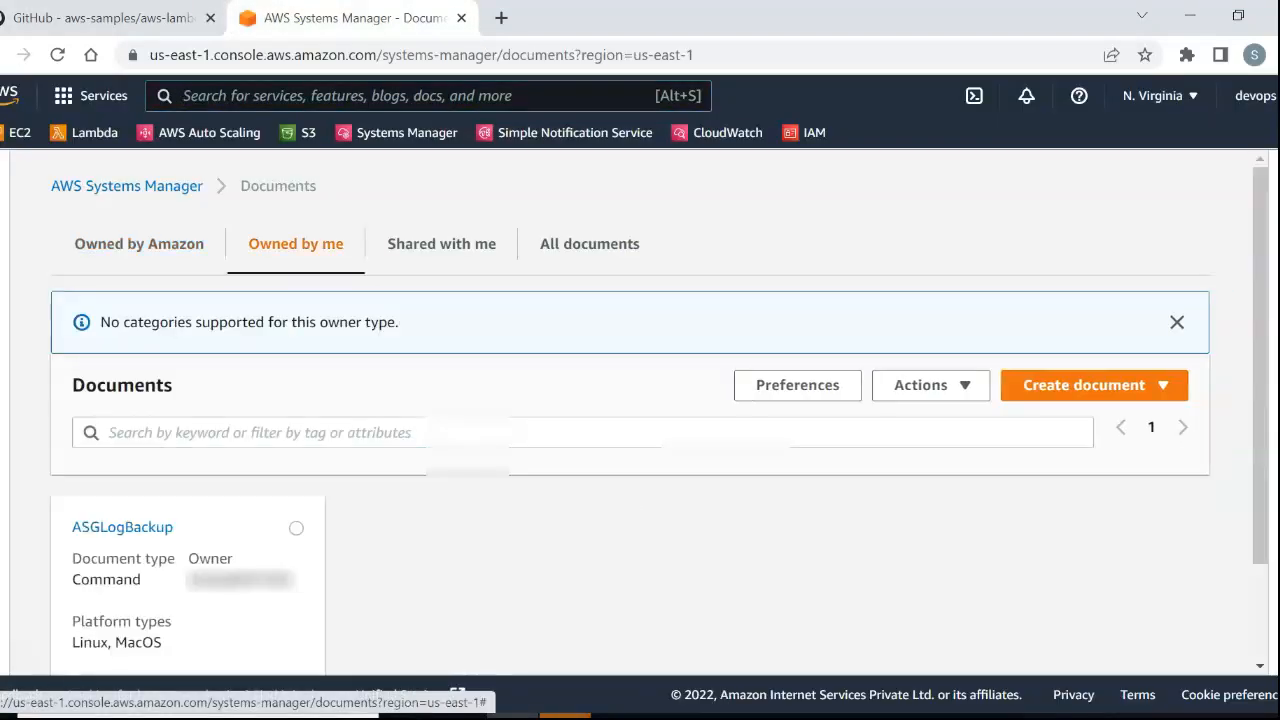
click(122, 527)
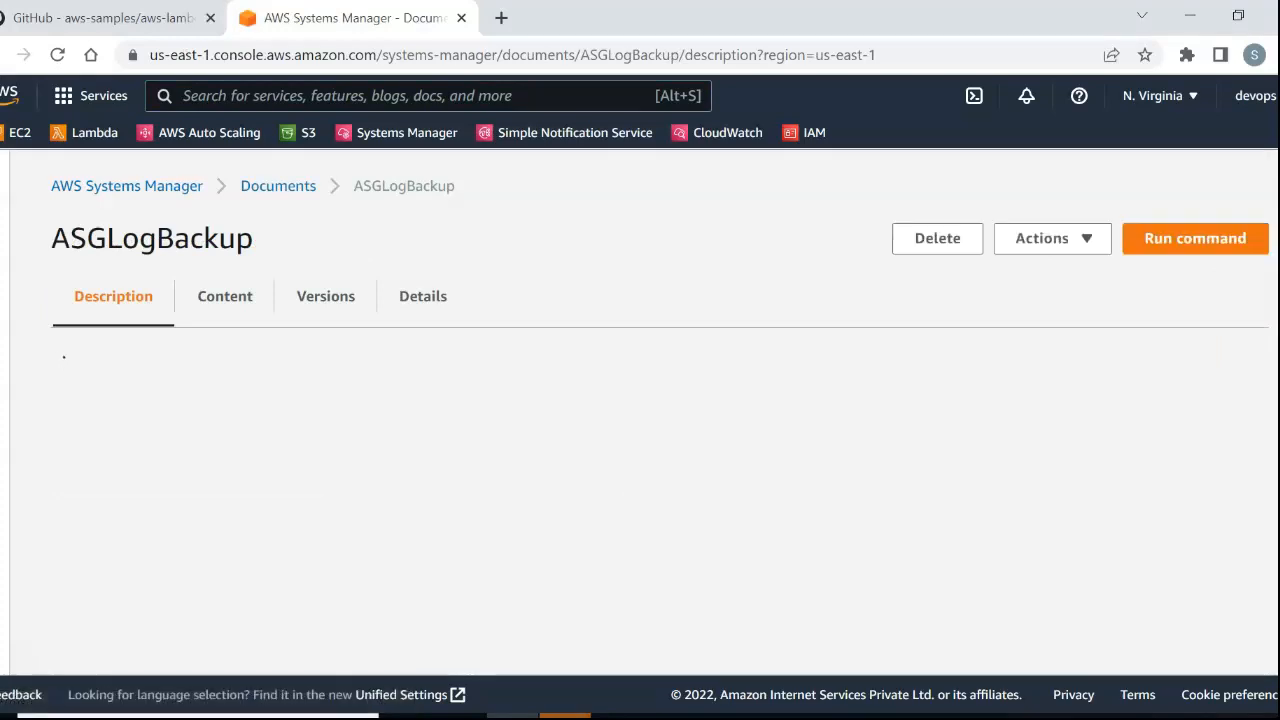
click(225, 296)
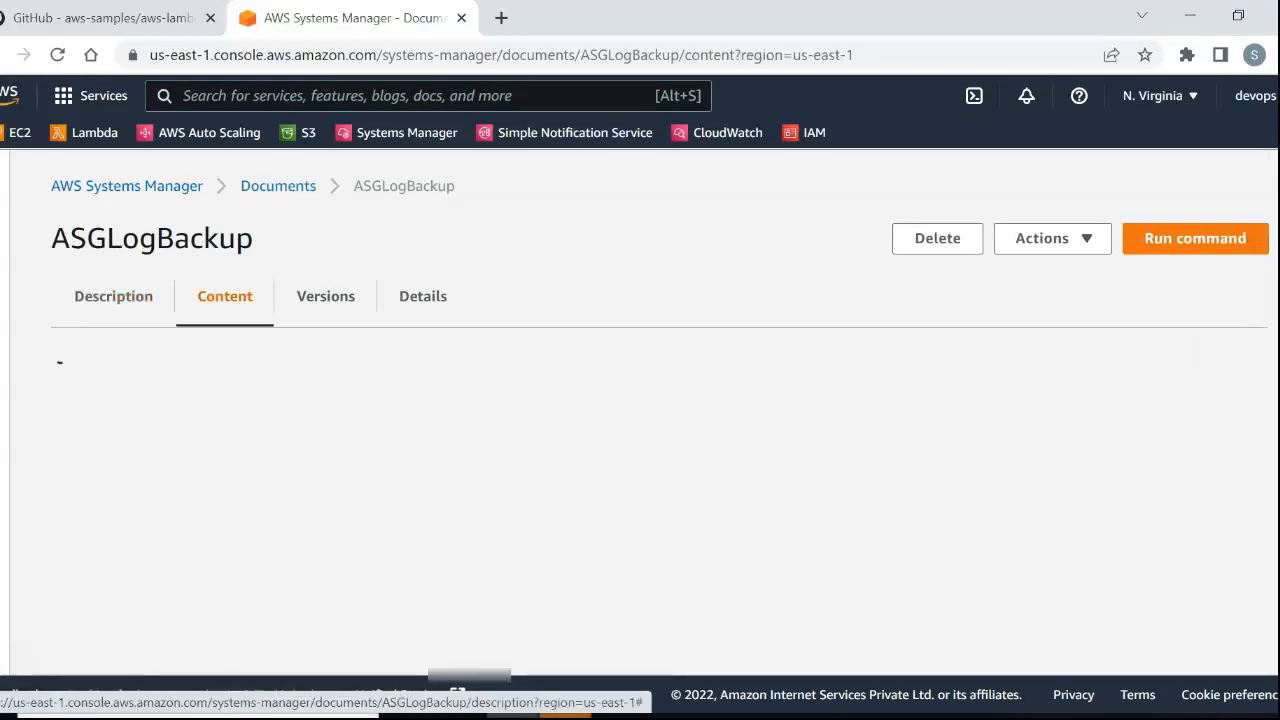
scroll(640, 420, down, 2)
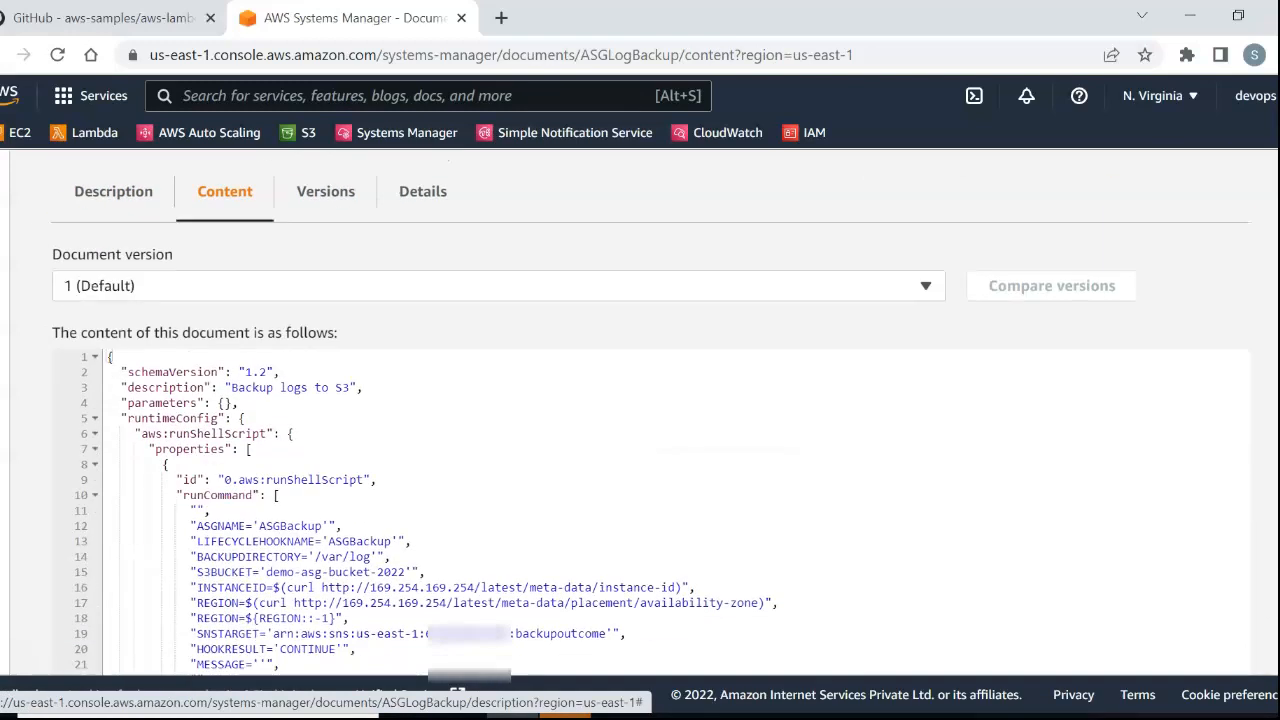
scroll(640, 420, down, 2)
scroll(640, 420, up, 2)
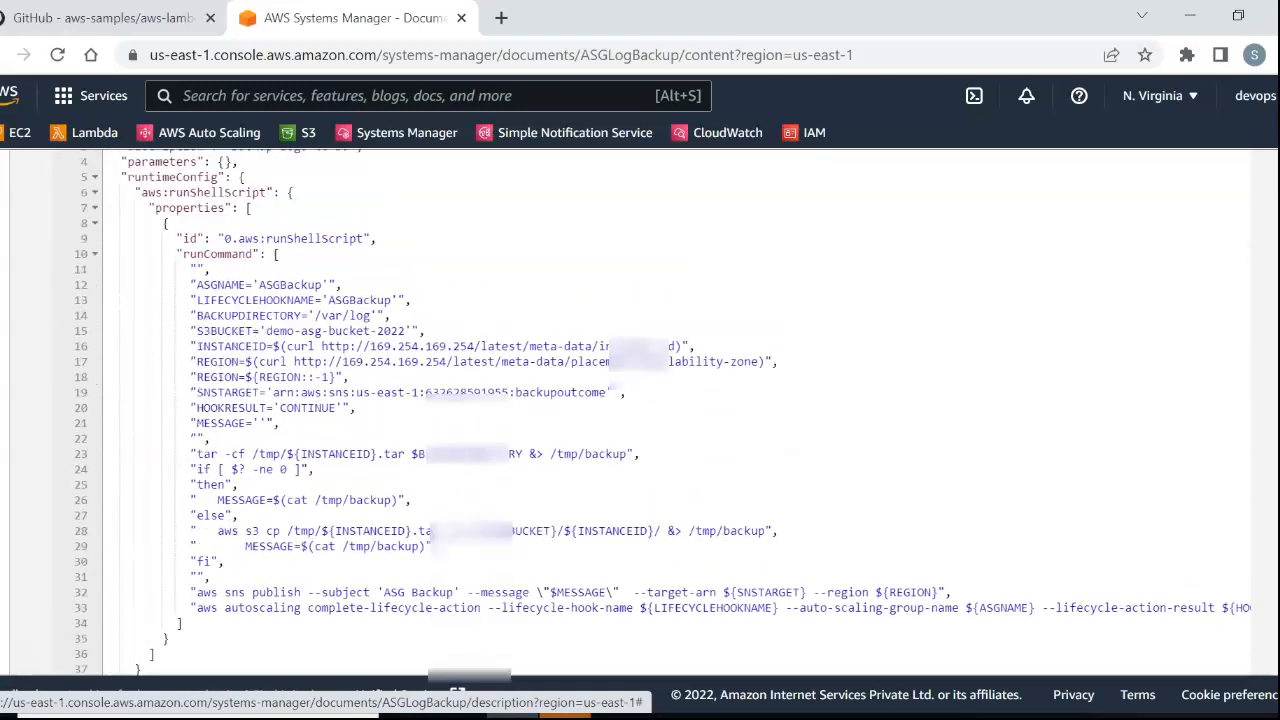
Open the Lambda console and read README Step 6's instructions for creating the lambda_backup function.
key(ctrl+shift+Tab)
scroll(460, 400, down, 7)
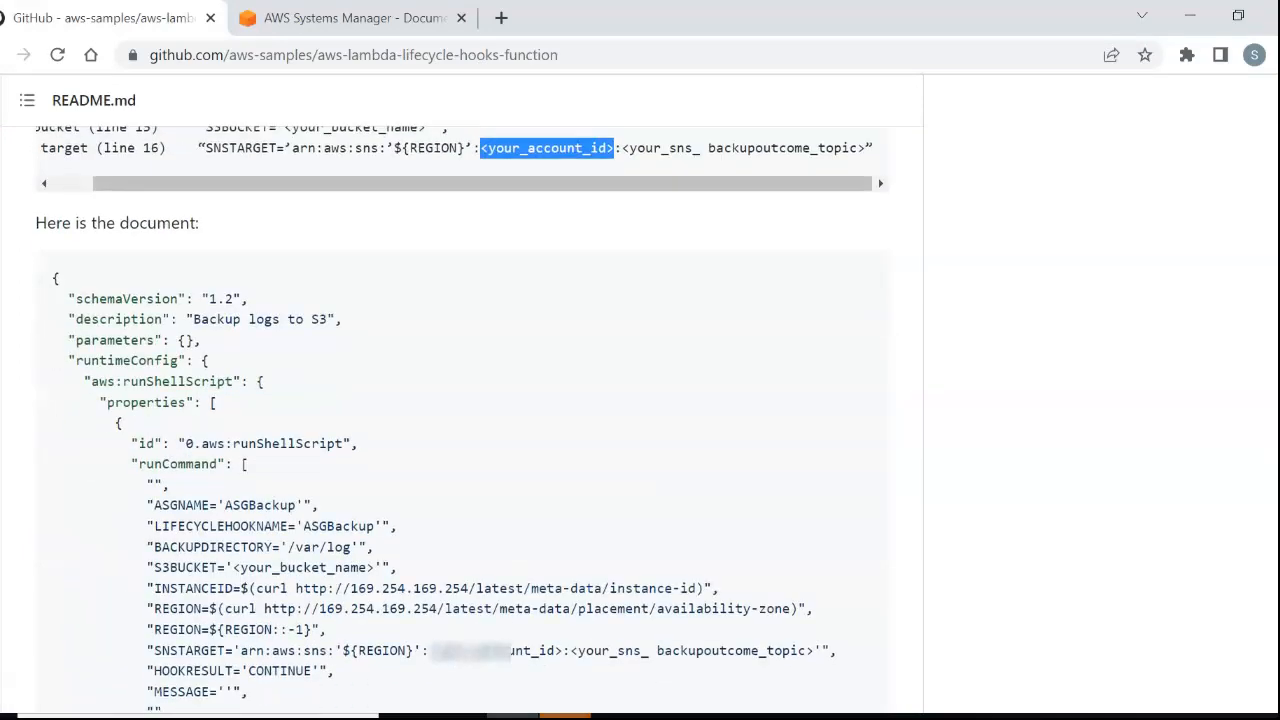
scroll(460, 410, down, 6)
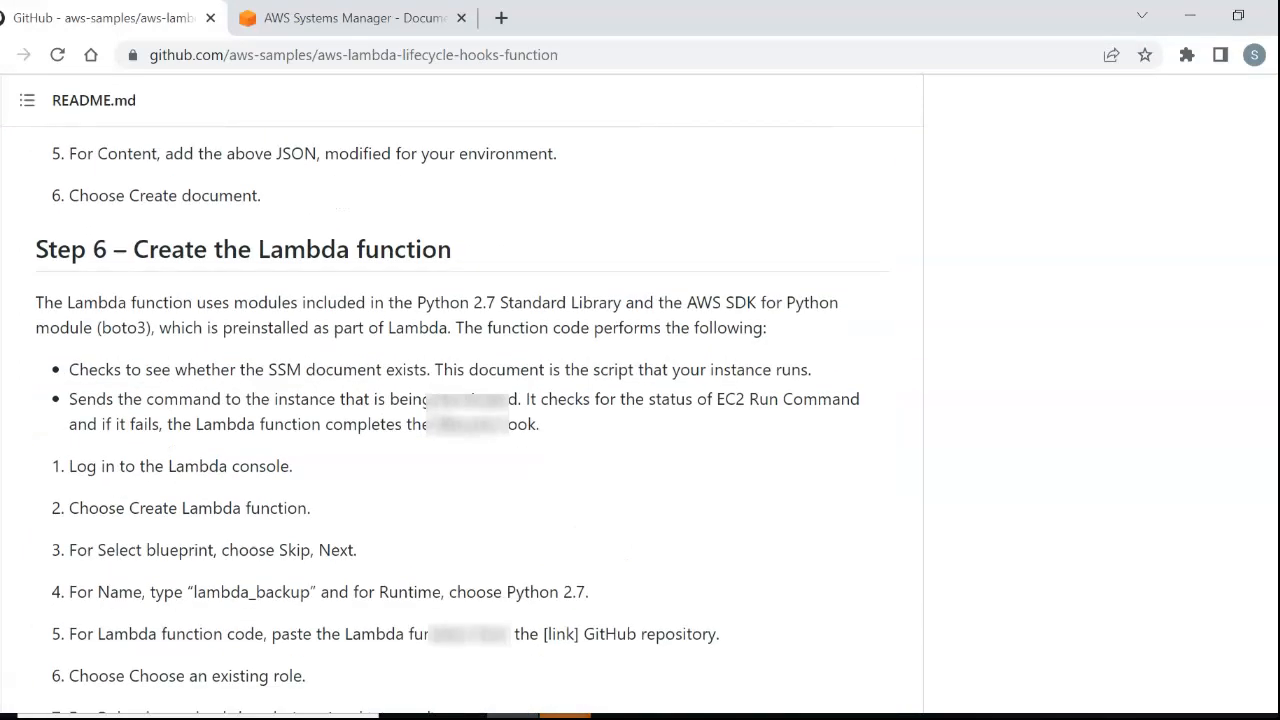
key(ctrl+Tab)
scroll(640, 400, up, 3)
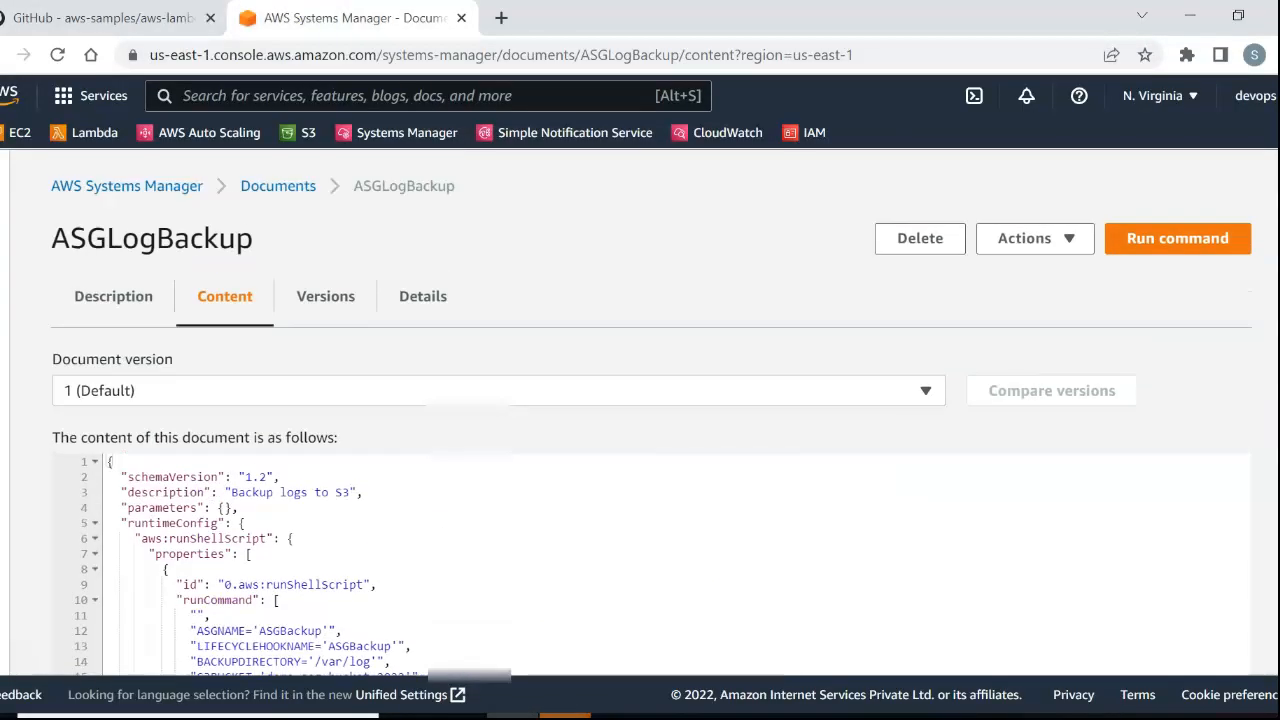
click(85, 132)
click(104, 18)
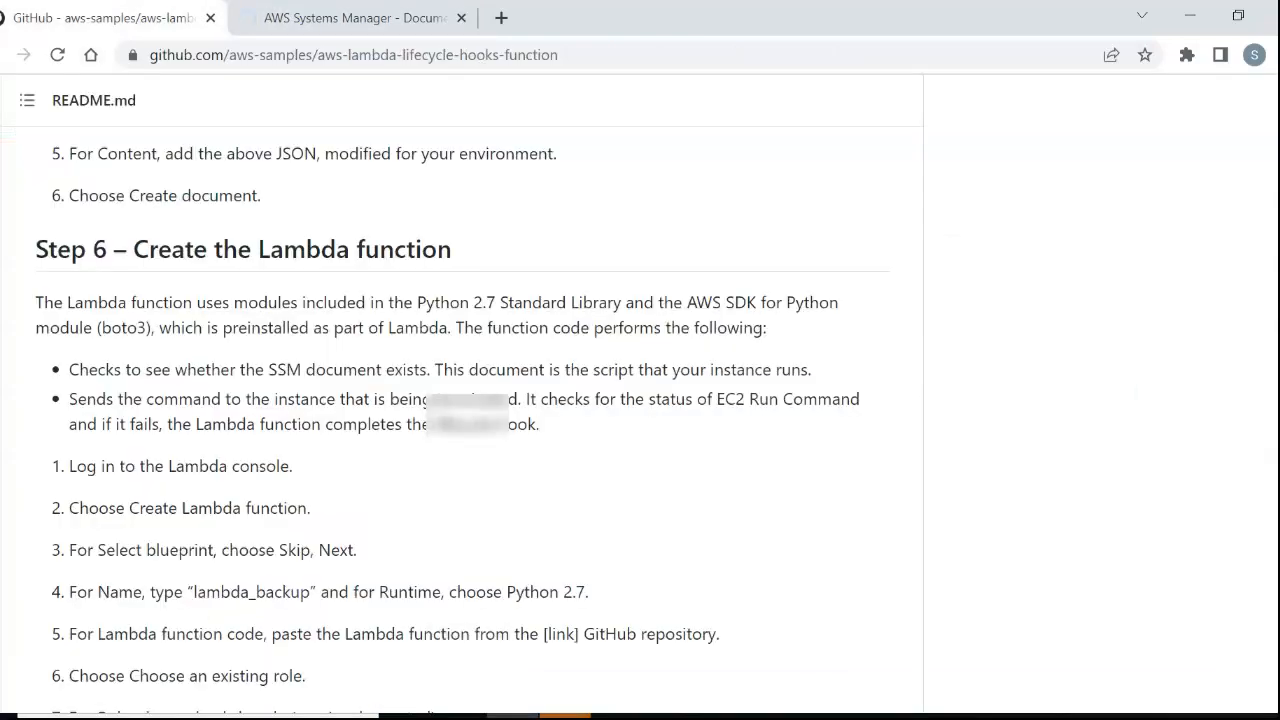
scroll(460, 420, down, 2)
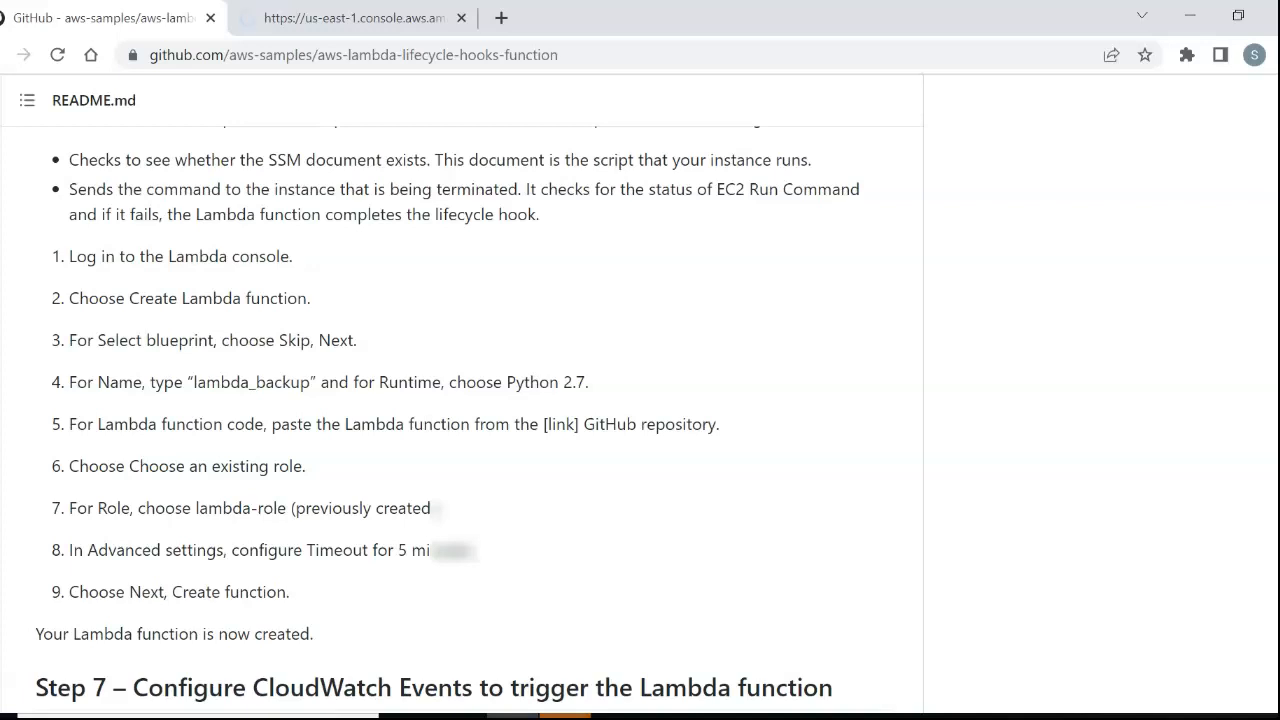
scroll(460, 420, down, 1)
drag(98, 446, 290, 488)
click(290, 488)
Open the lambda_backup function and examine the logger, SSM client and key constants at the start of its code.
key(ctrl+Tab)
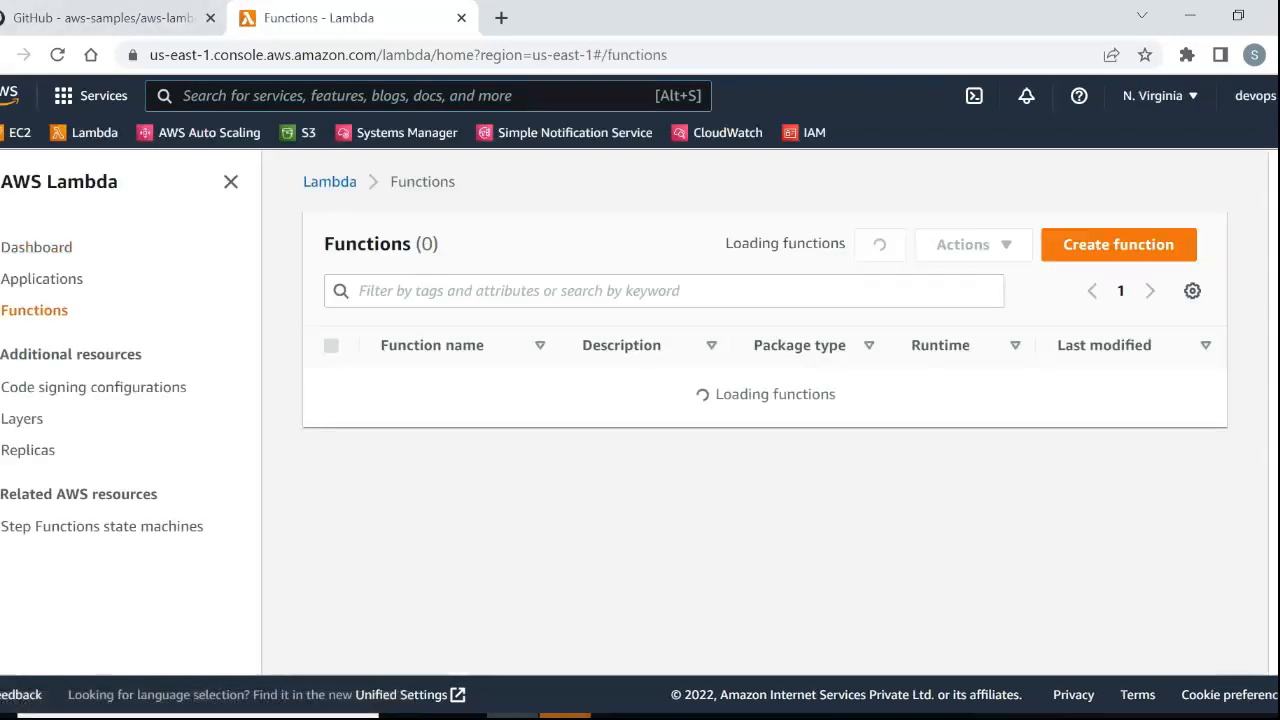
click(433, 387)
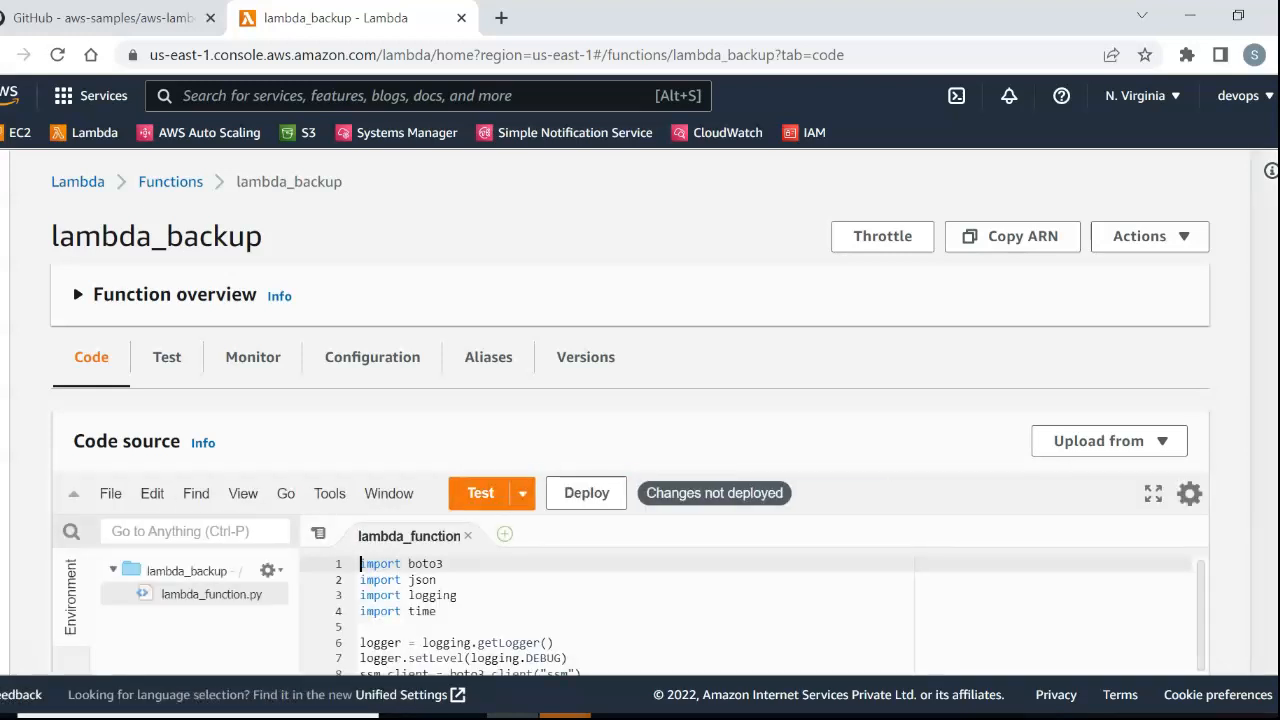
scroll(630, 410, down, 10)
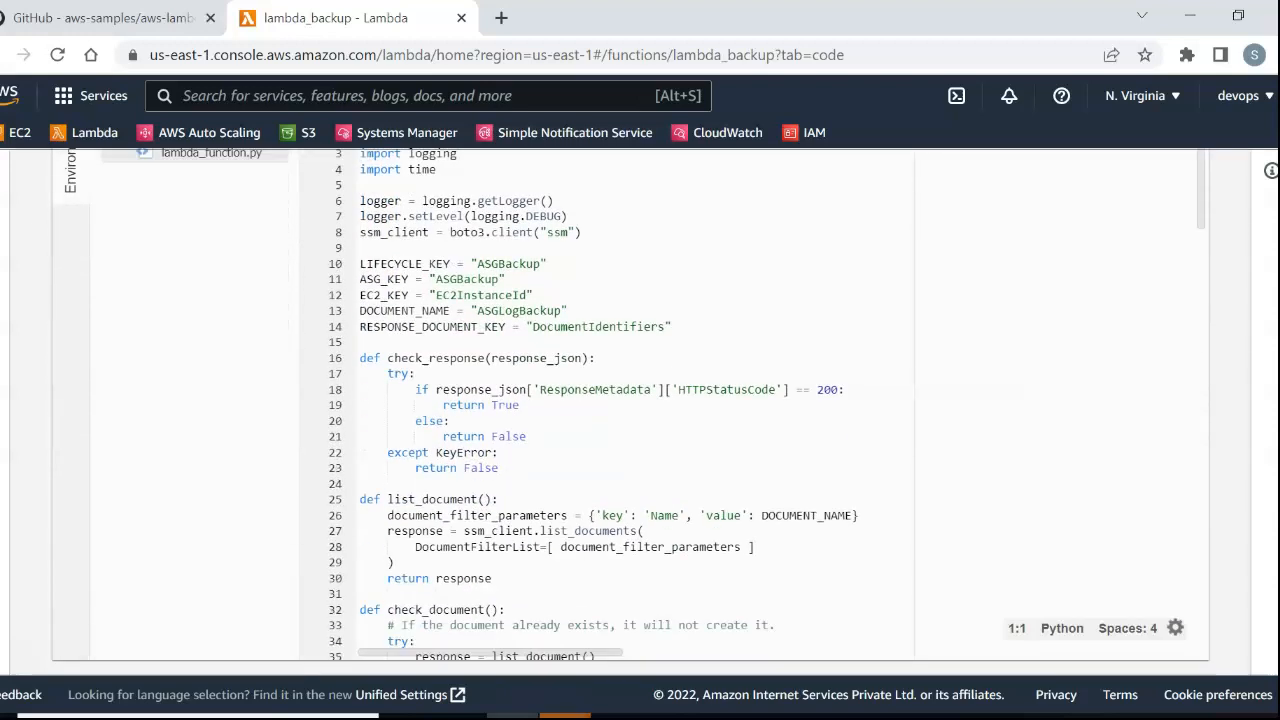
scroll(630, 410, up, 3)
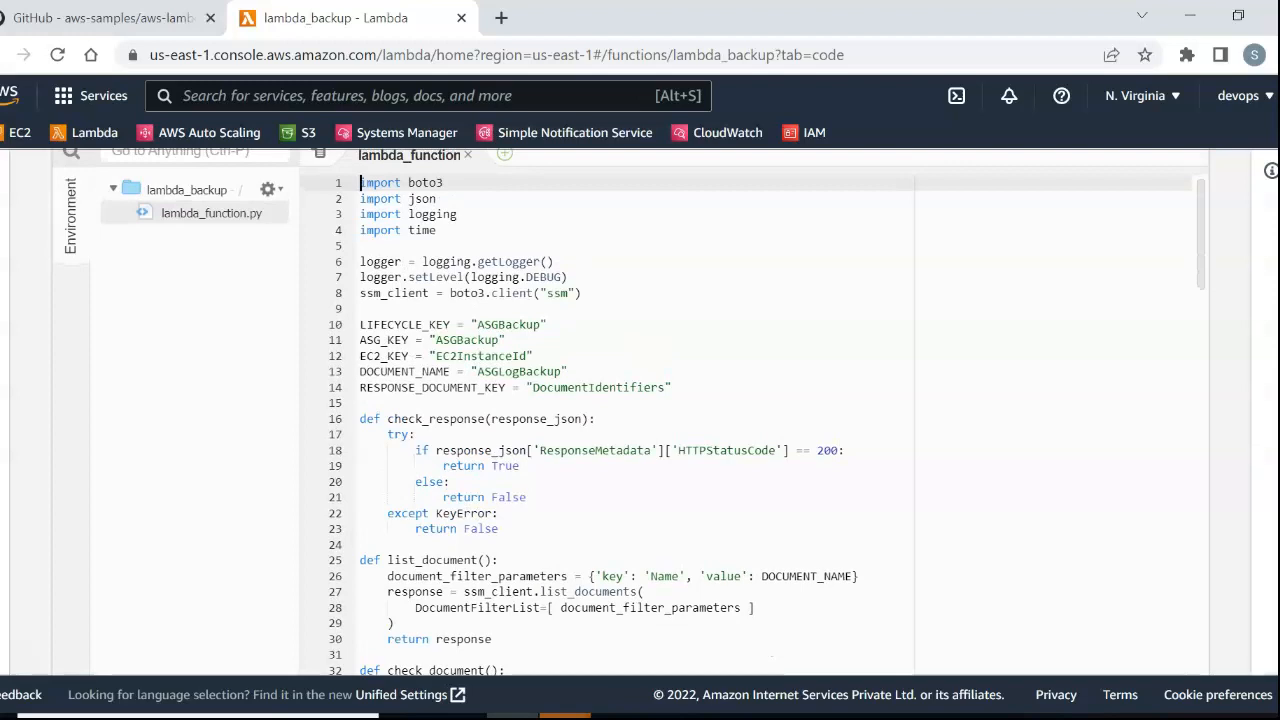
drag(582, 293, 361, 262)
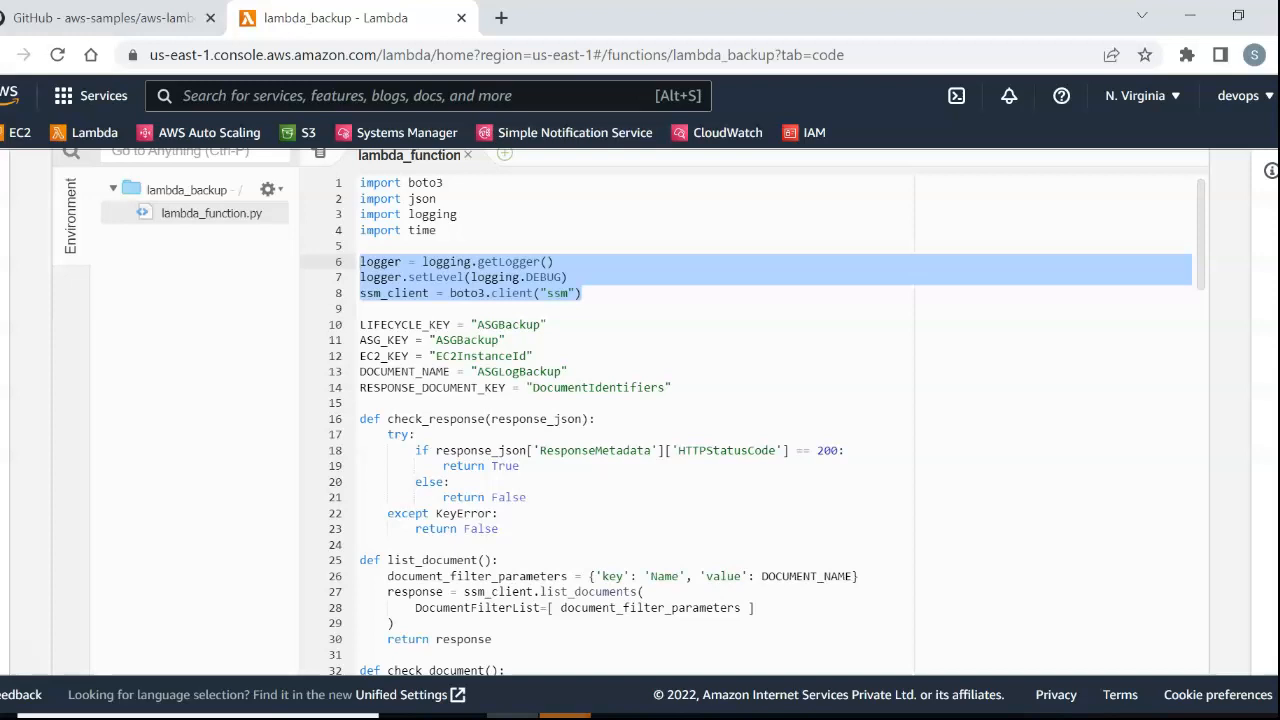
drag(535, 356, 360, 325)
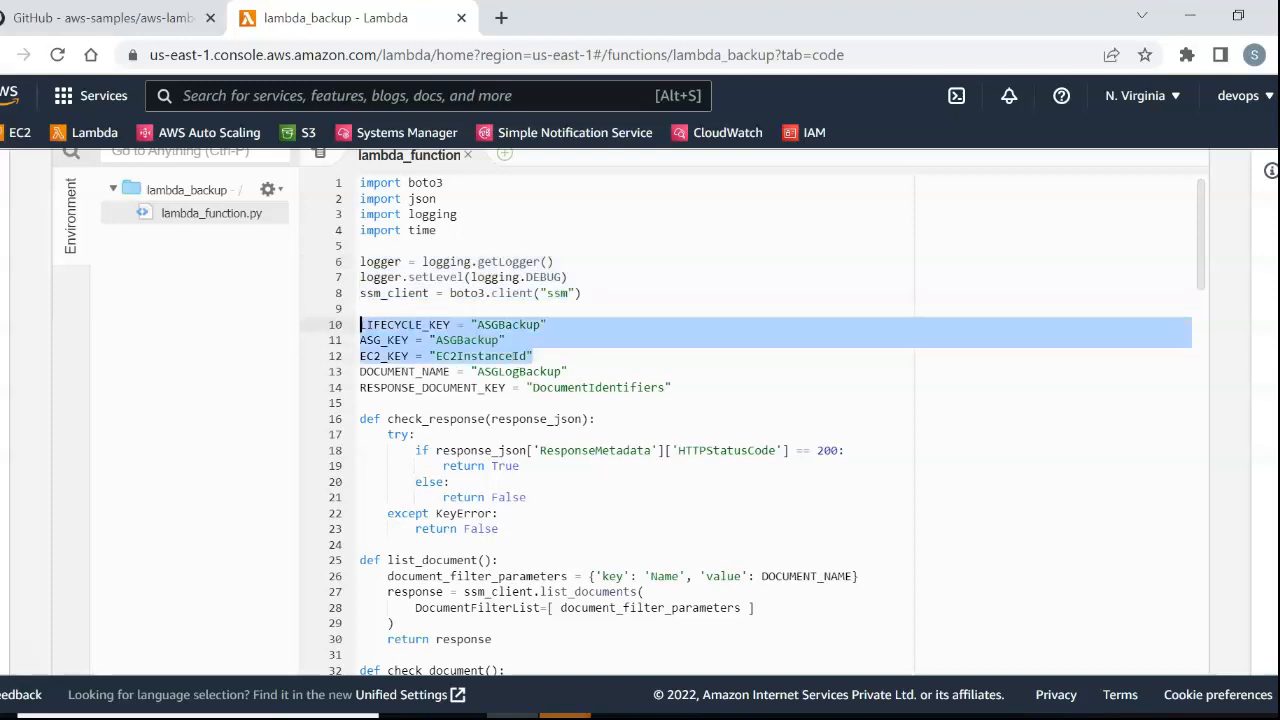
click(395, 340)
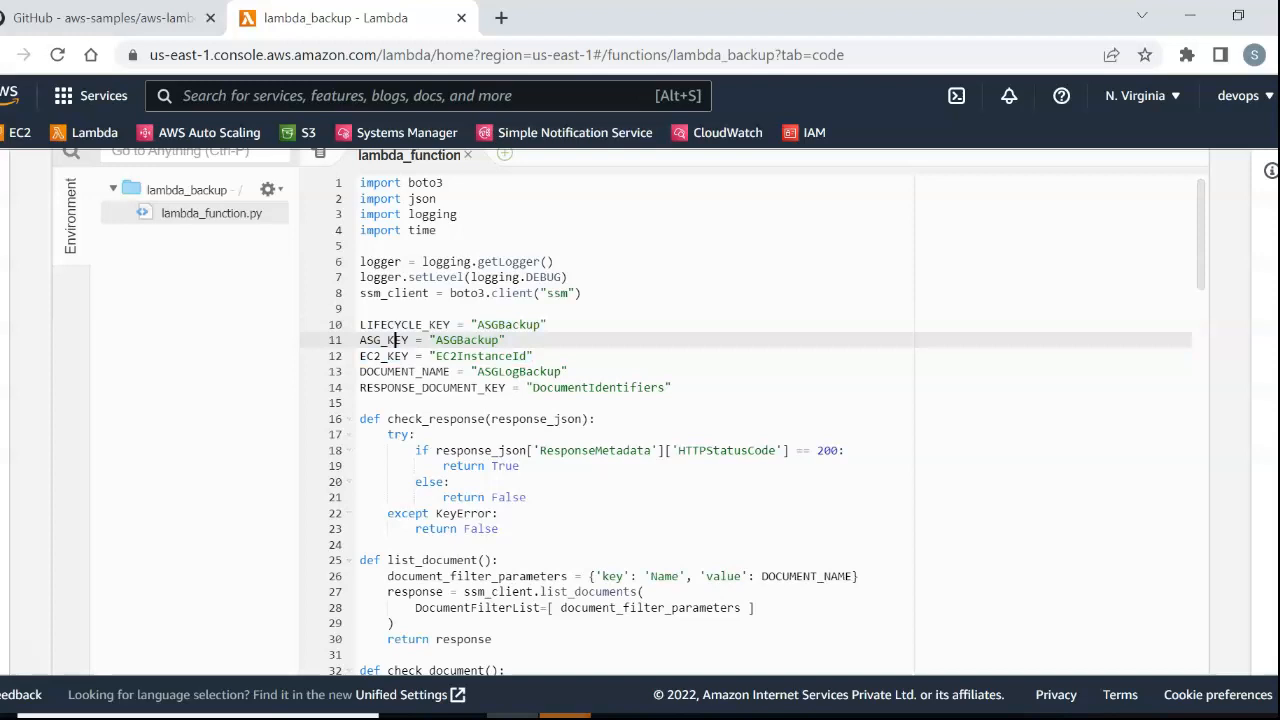
Examine the send_command function and the context print statements in lambda_handler.
scroll(395, 340, down, 10)
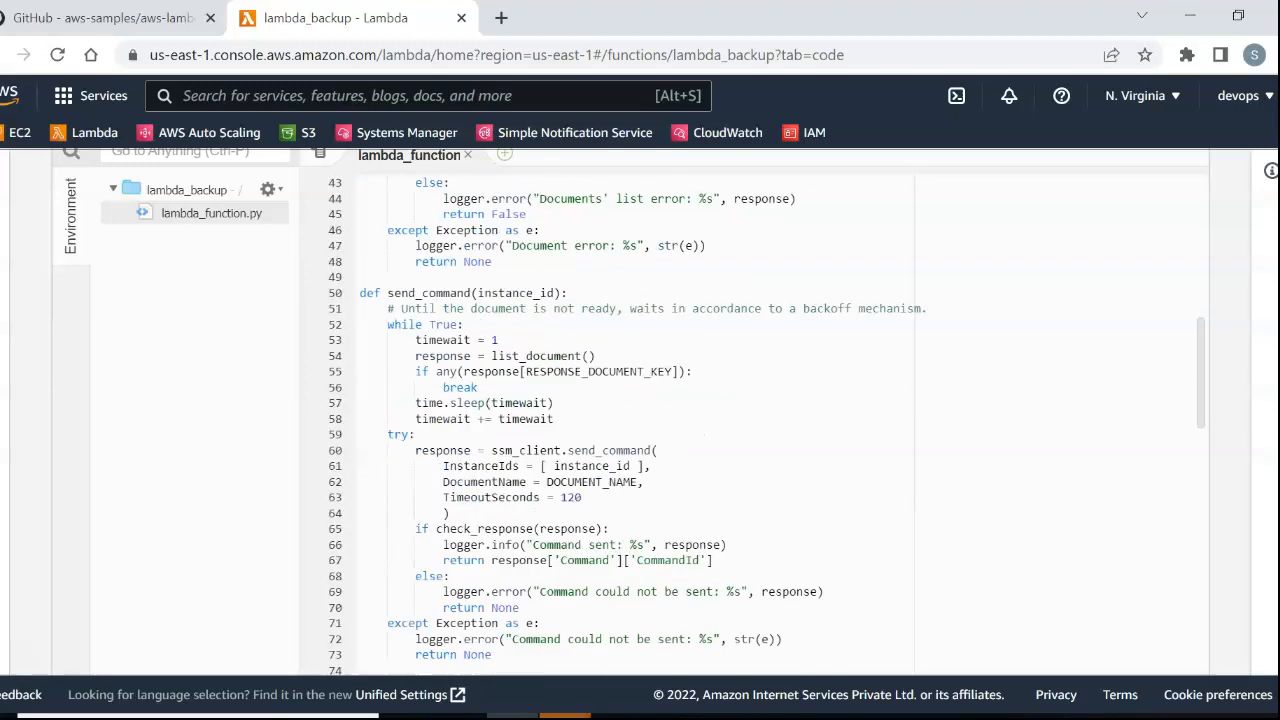
scroll(755, 425, down, 12)
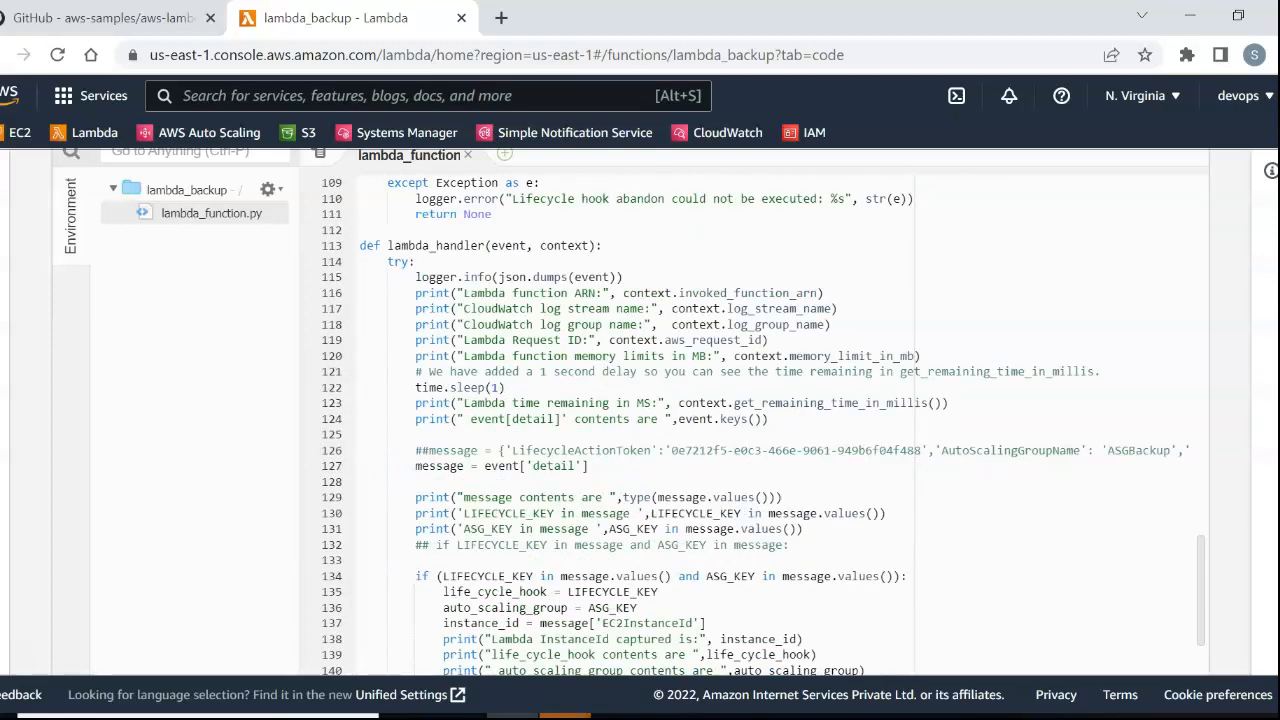
drag(659, 293, 691, 340)
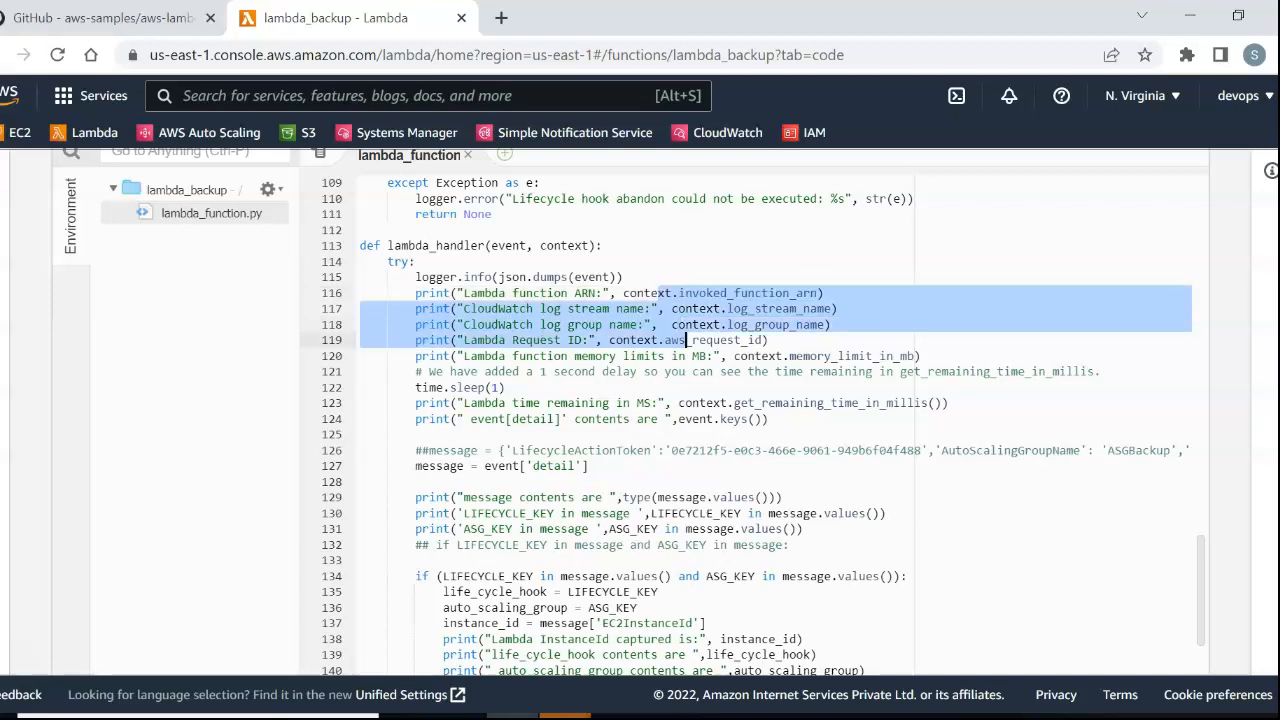
click(692, 341)
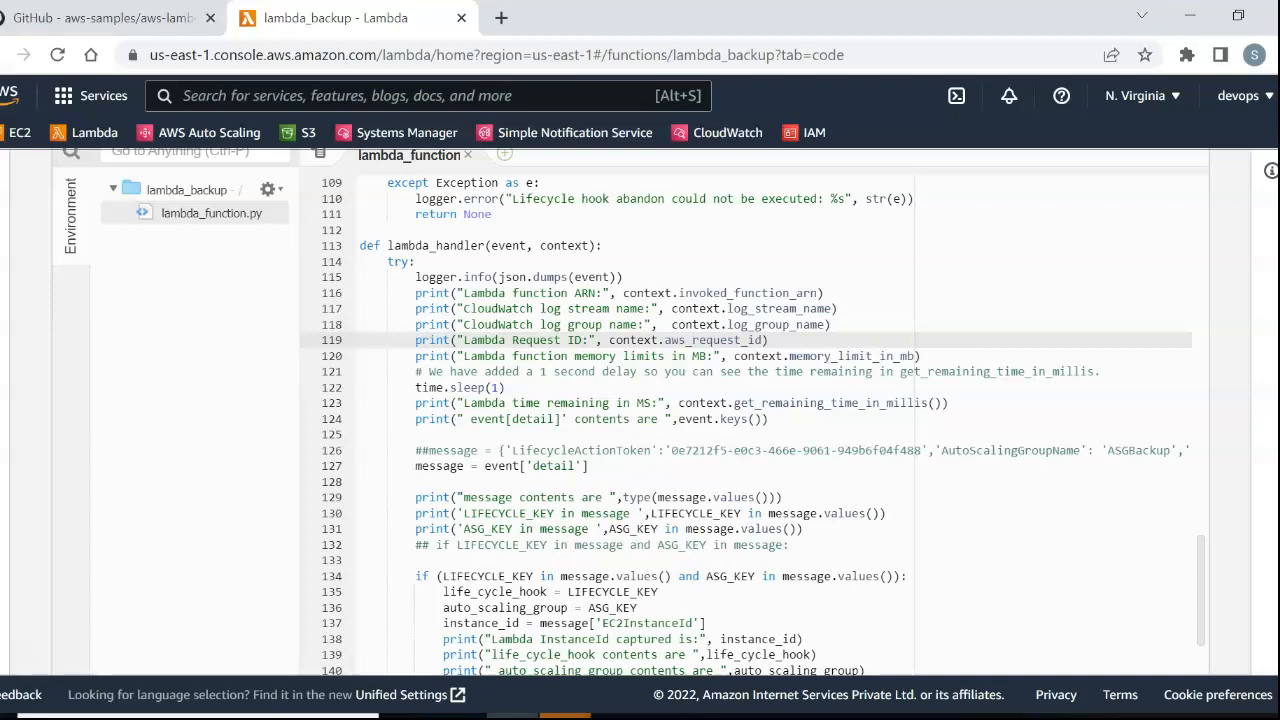
Examine lambda_handler's lifecycle key check, SSM command calls, abandon_lifecycle branches and error handling through the end of the code.
scroll(692, 341, down, 2)
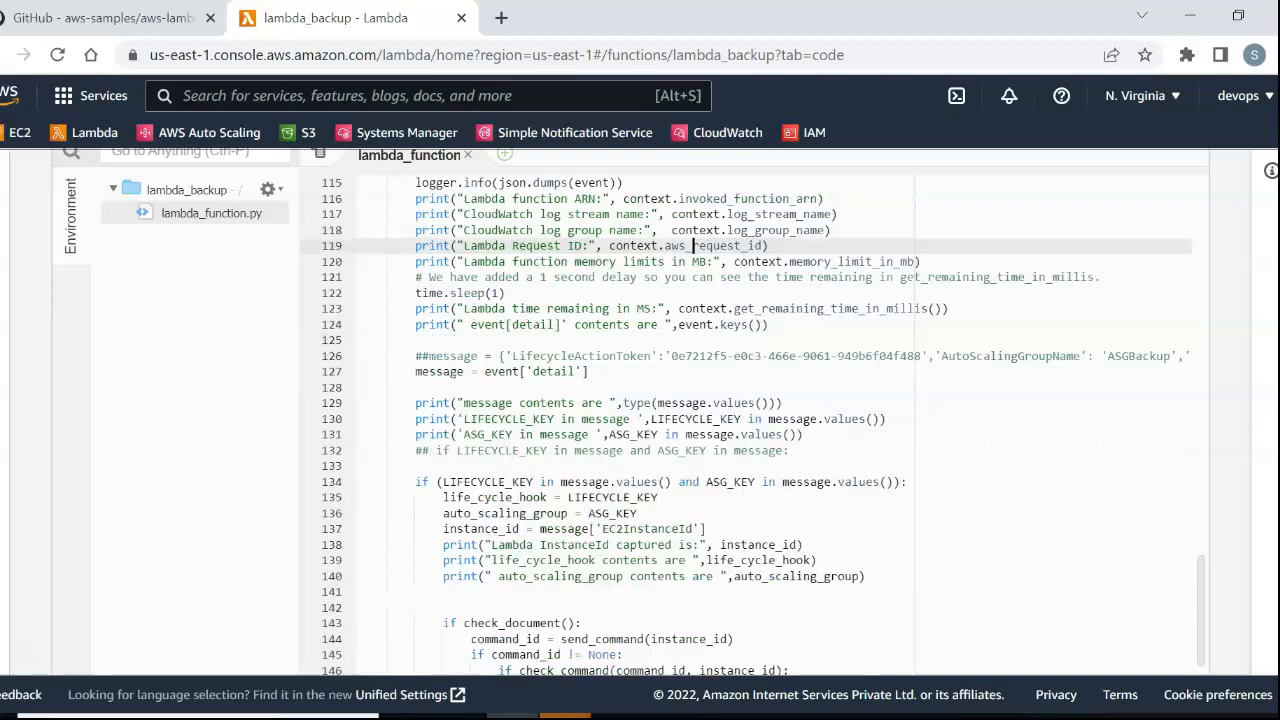
scroll(692, 341, down, 4)
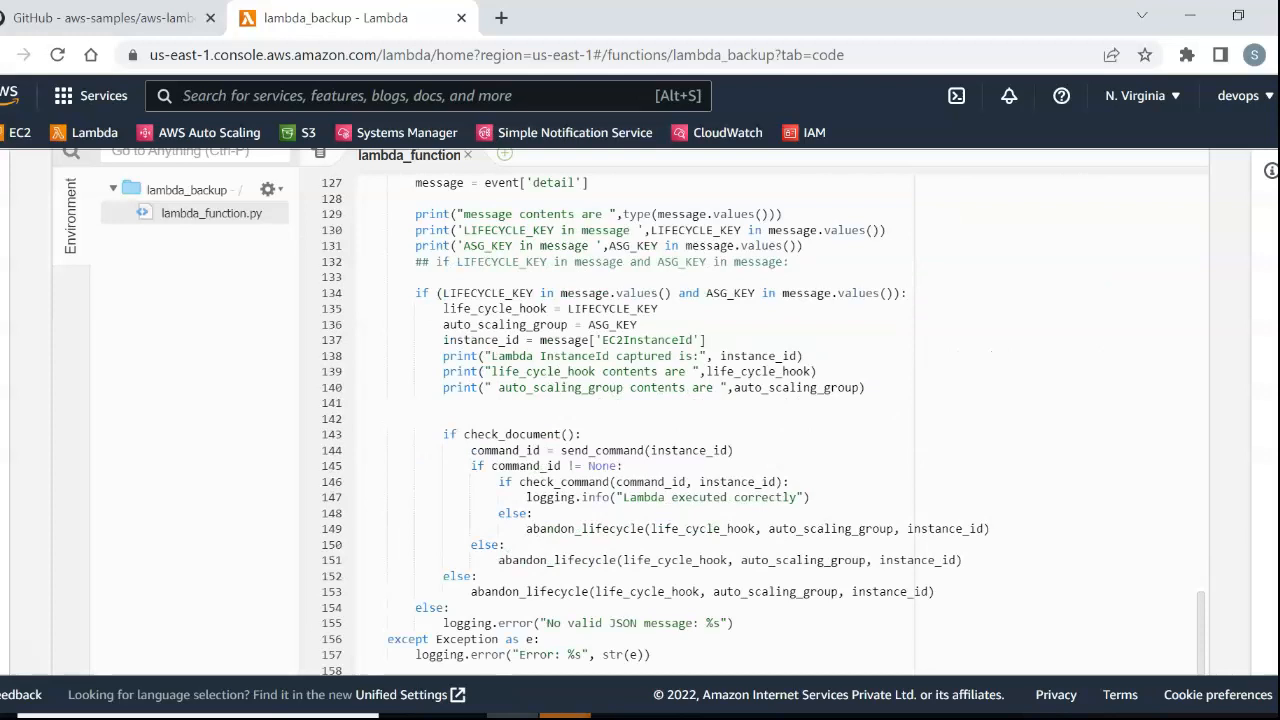
scroll(692, 410, up, 2)
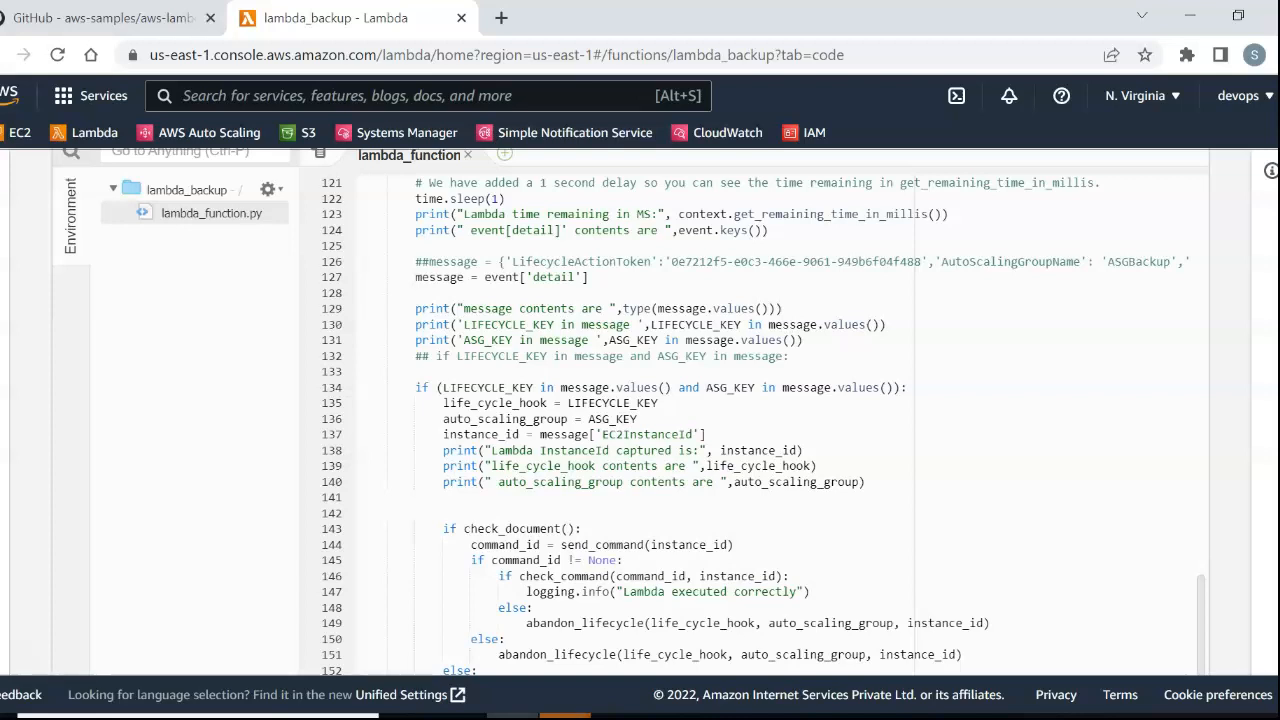
scroll(780, 410, down, 3)
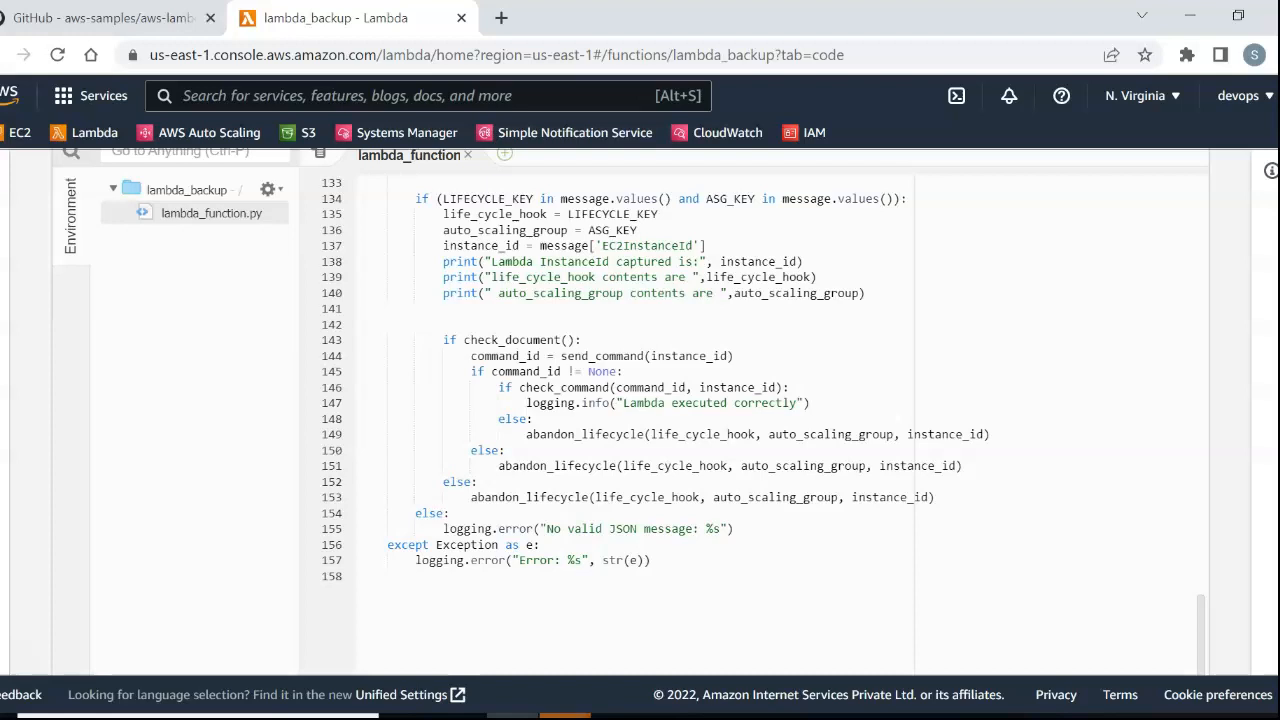
scroll(780, 410, up, 2)
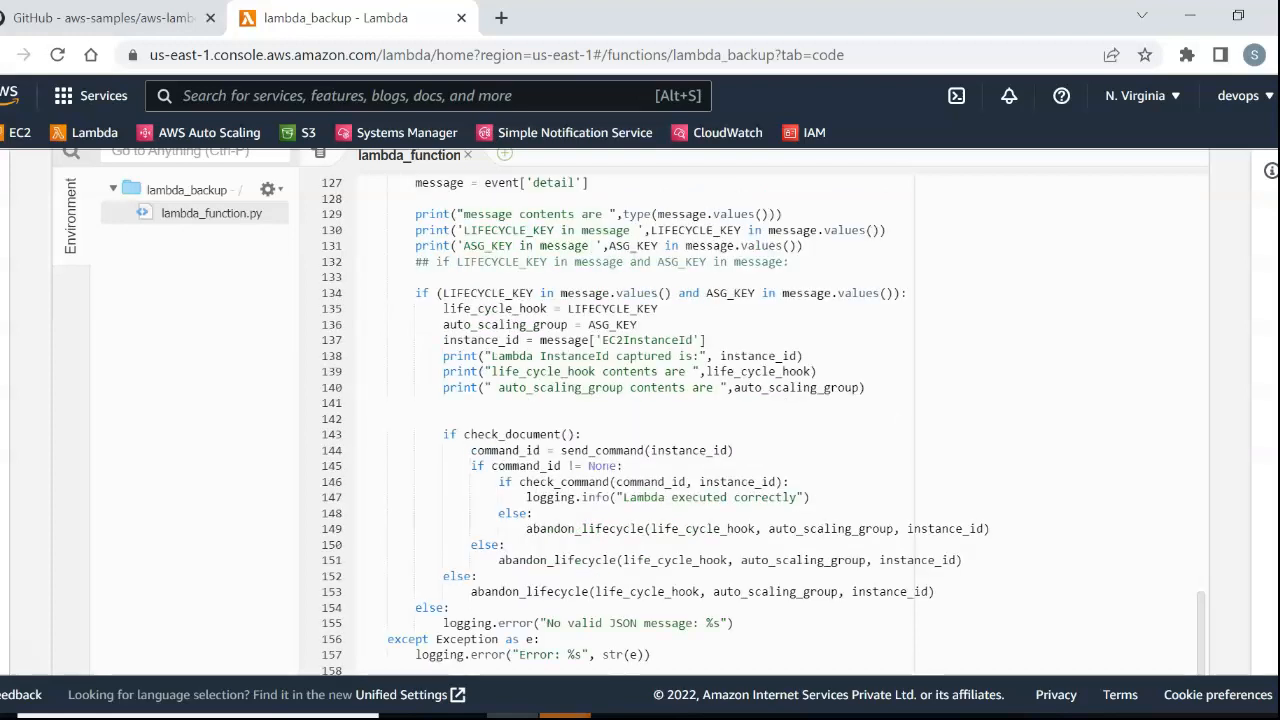
scroll(780, 410, down, 2)
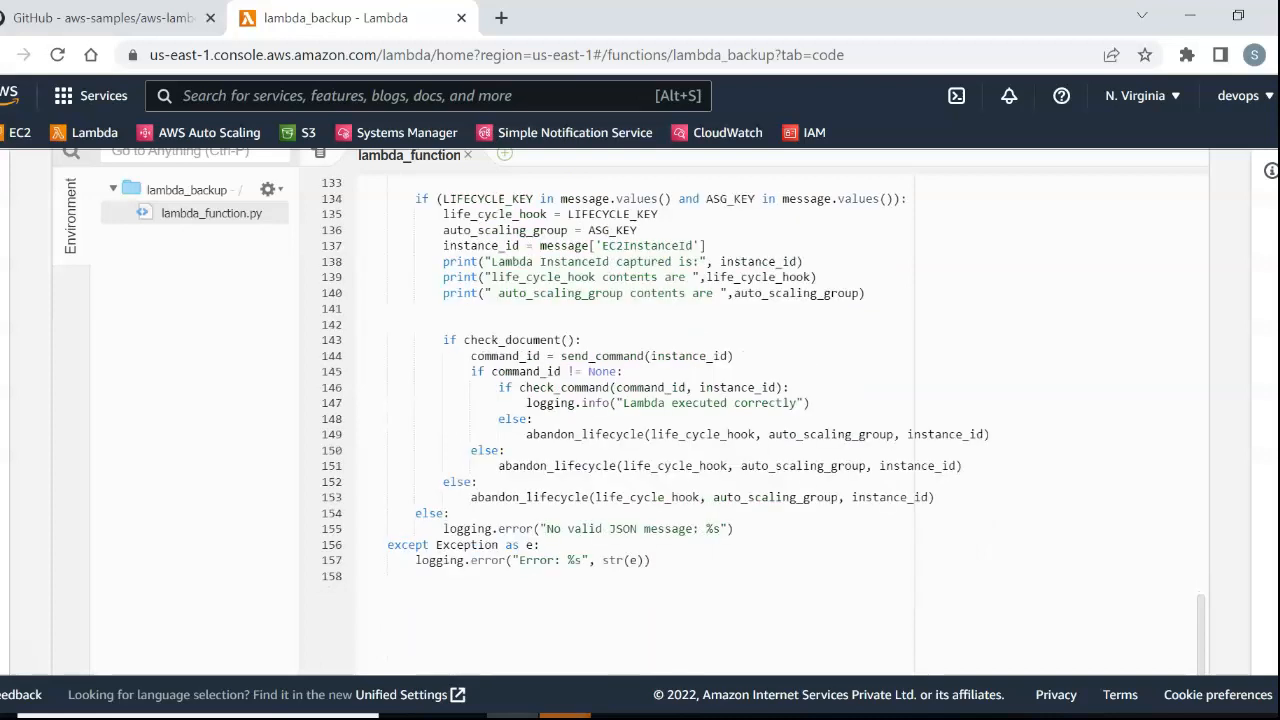
Examine the check_command call and the surrounding SSM command logic in lambda_handler.
scroll(780, 410, up, 2)
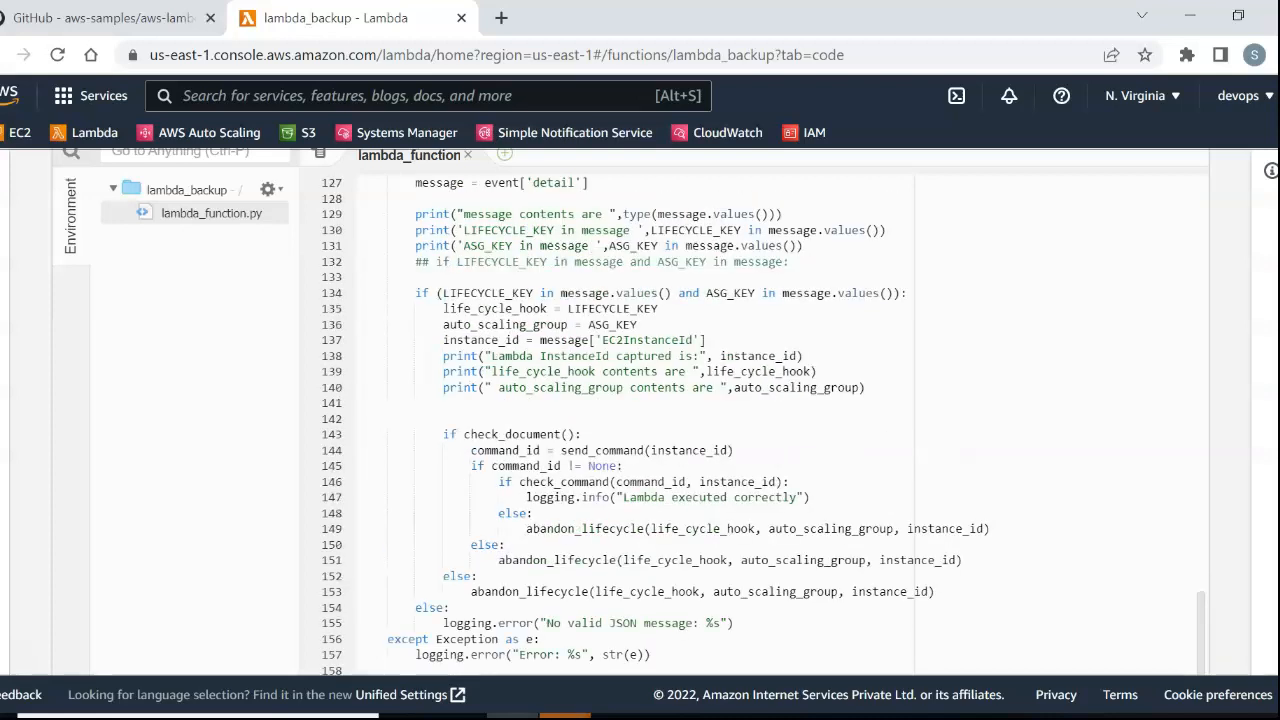
drag(519, 481, 790, 481)
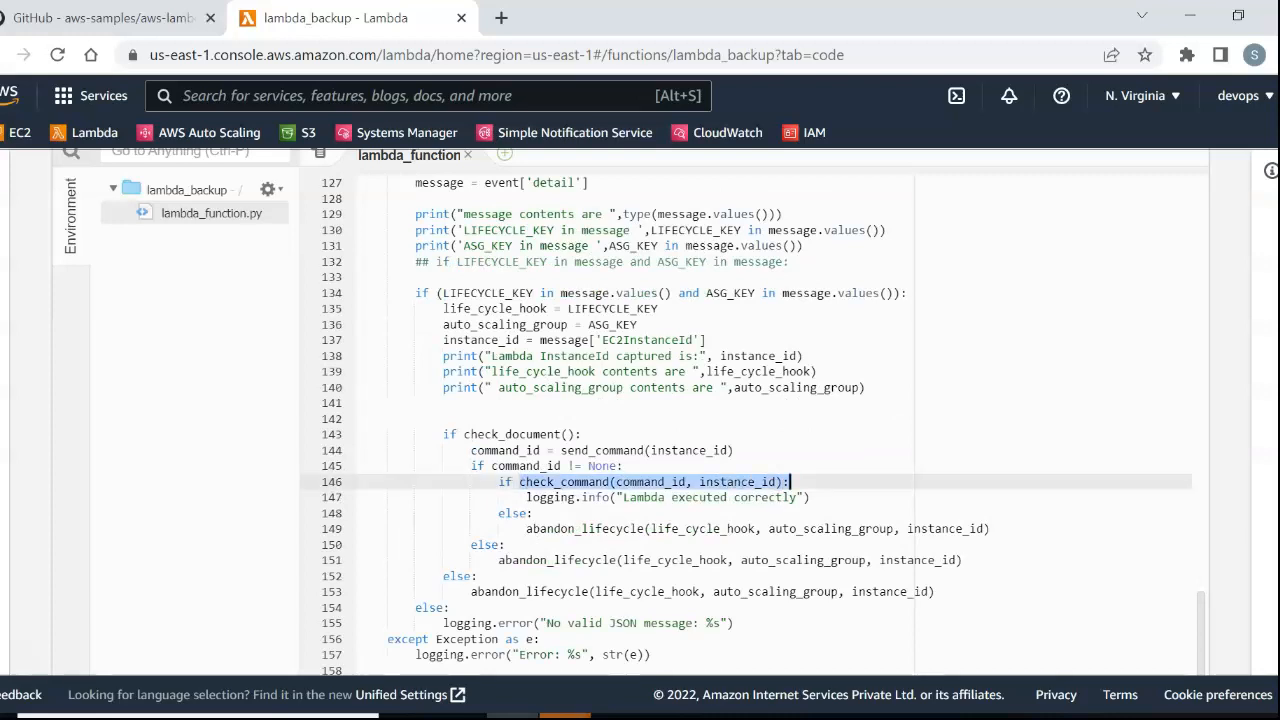
scroll(750, 410, up, 4)
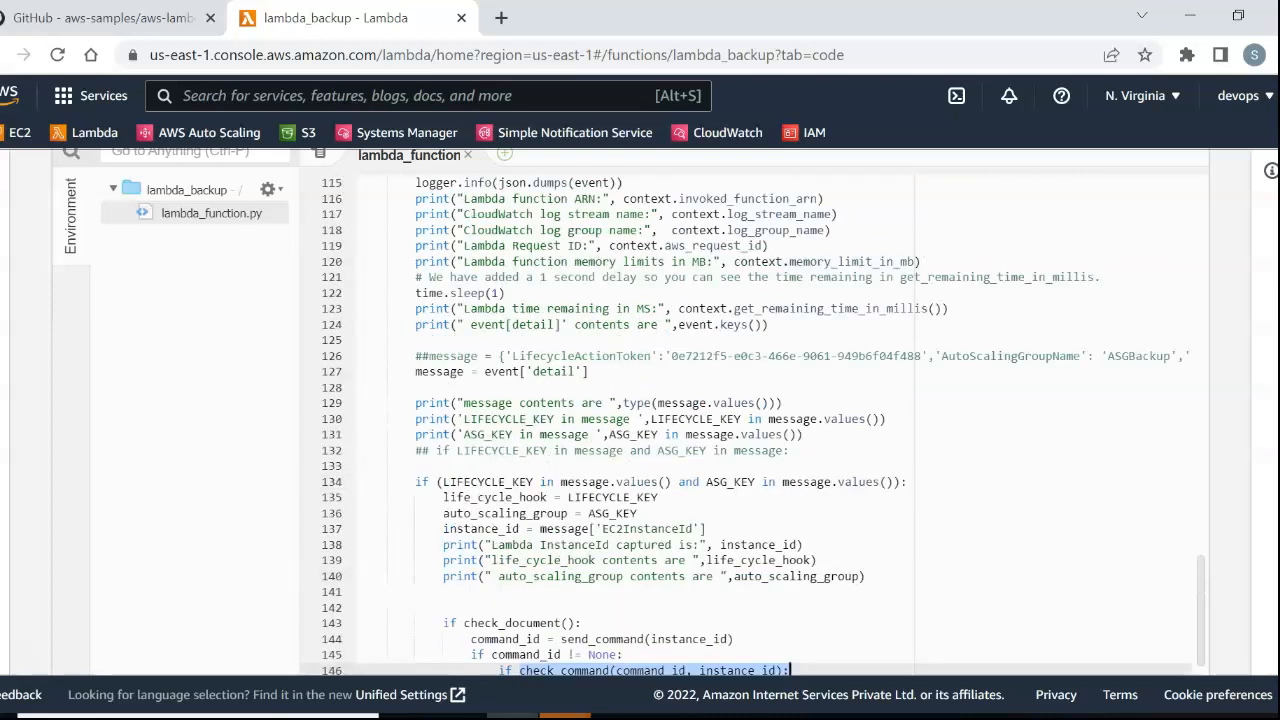
Open the CloudWatch console and read README Step 7's instructions for an event rule using EC2 Instance-terminate Lifecycle Action.
click(104, 18)
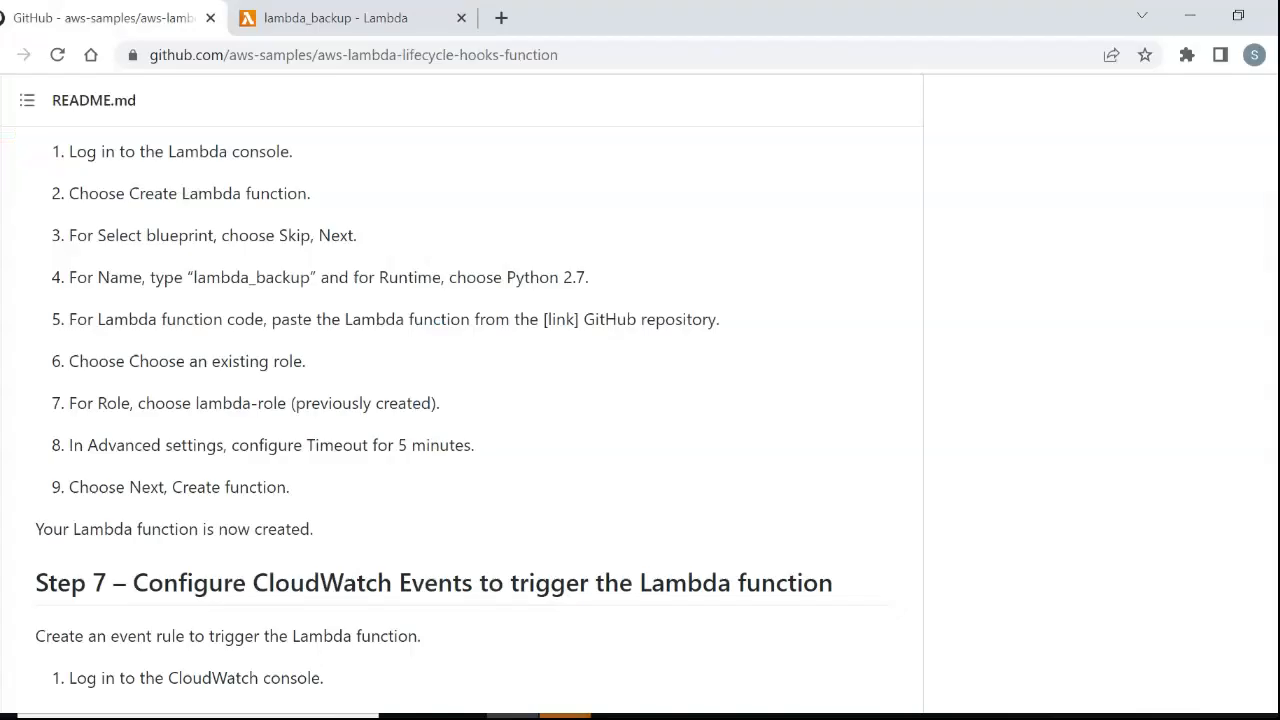
scroll(462, 450, down, 2)
click(335, 18)
scroll(750, 410, up, 8)
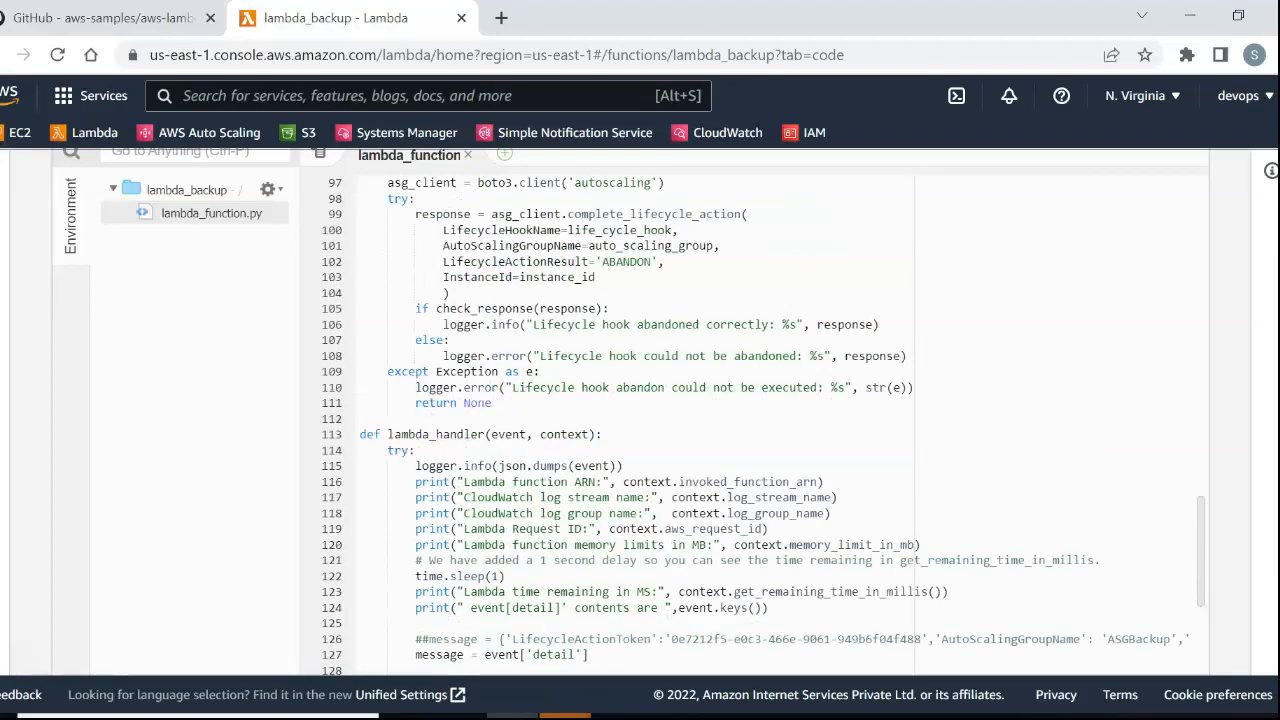
scroll(700, 410, up, 5)
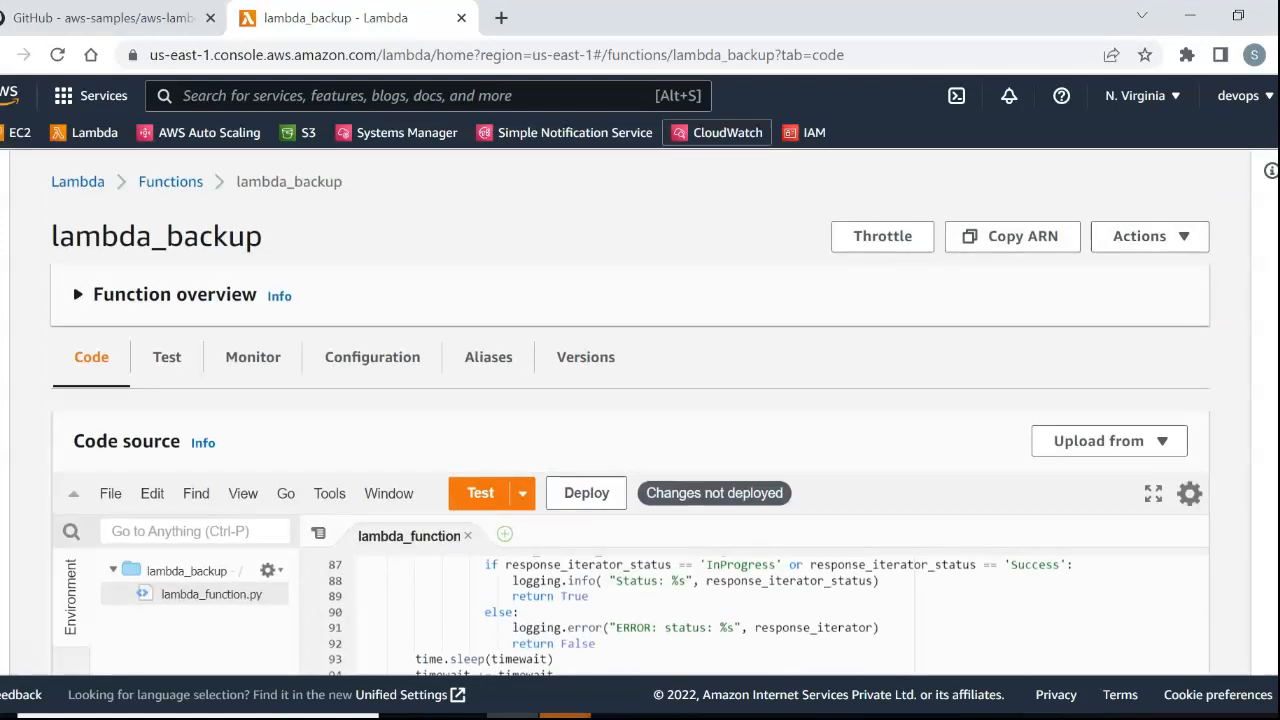
click(104, 18)
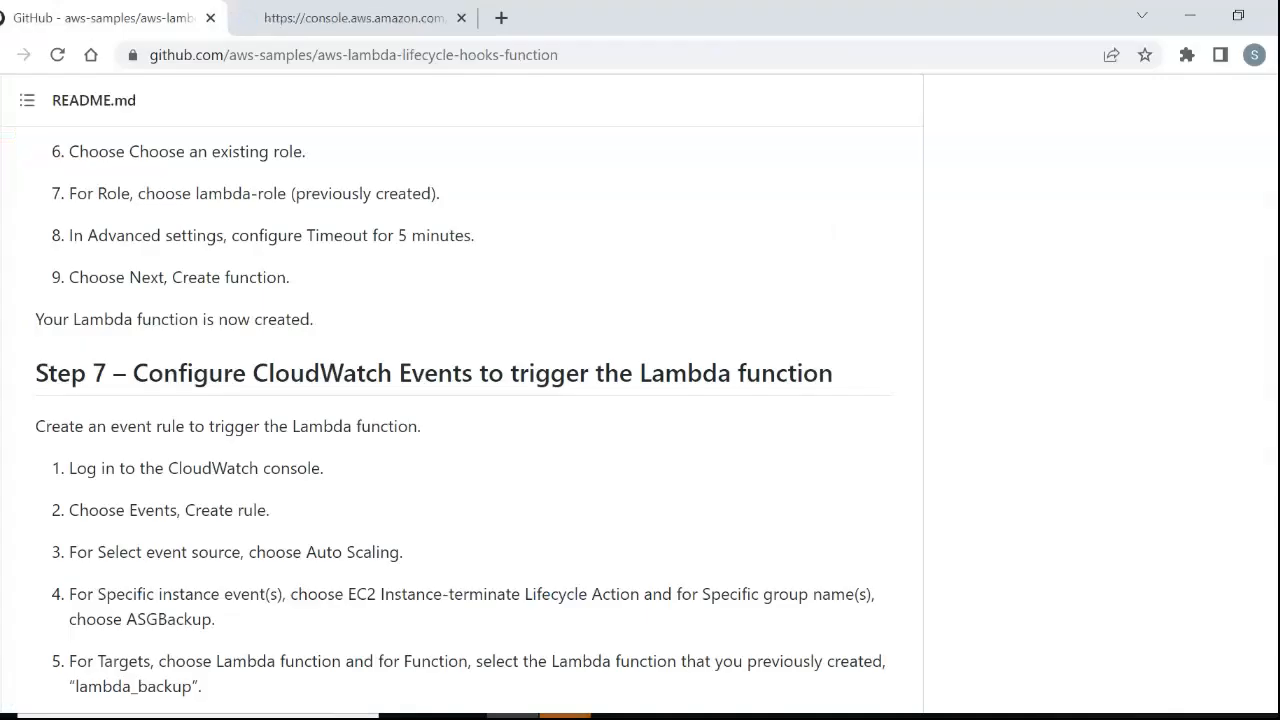
scroll(460, 400, down, 2)
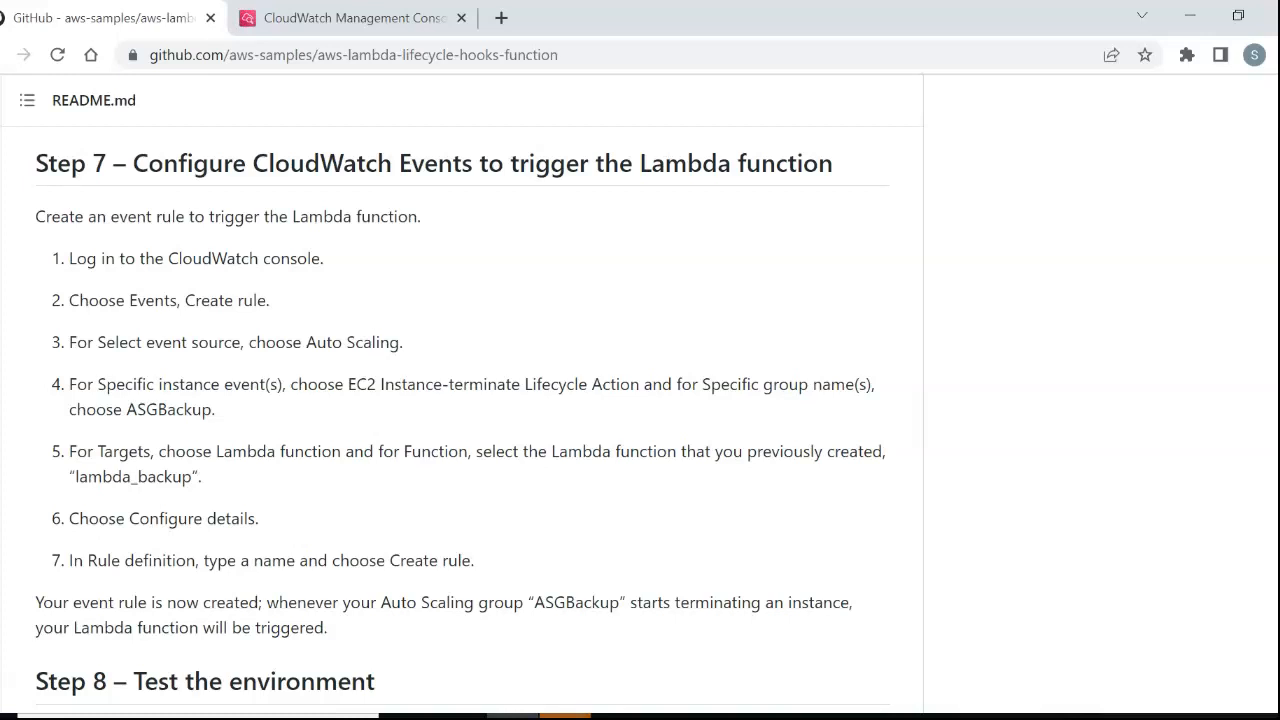
drag(356, 384, 630, 384)
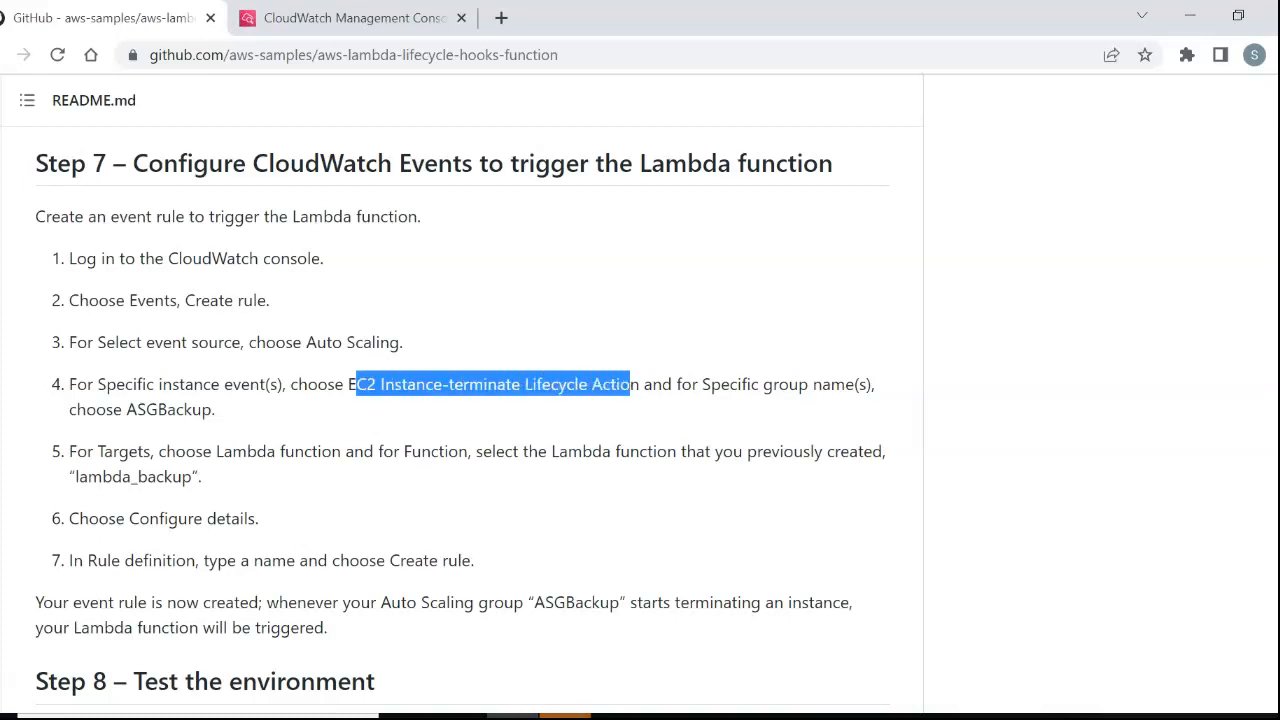
Open the asgLambdaTermination rule from the CloudWatch Events rules list, staying in CloudWatch Events instead of EventBridge.
click(350, 18)
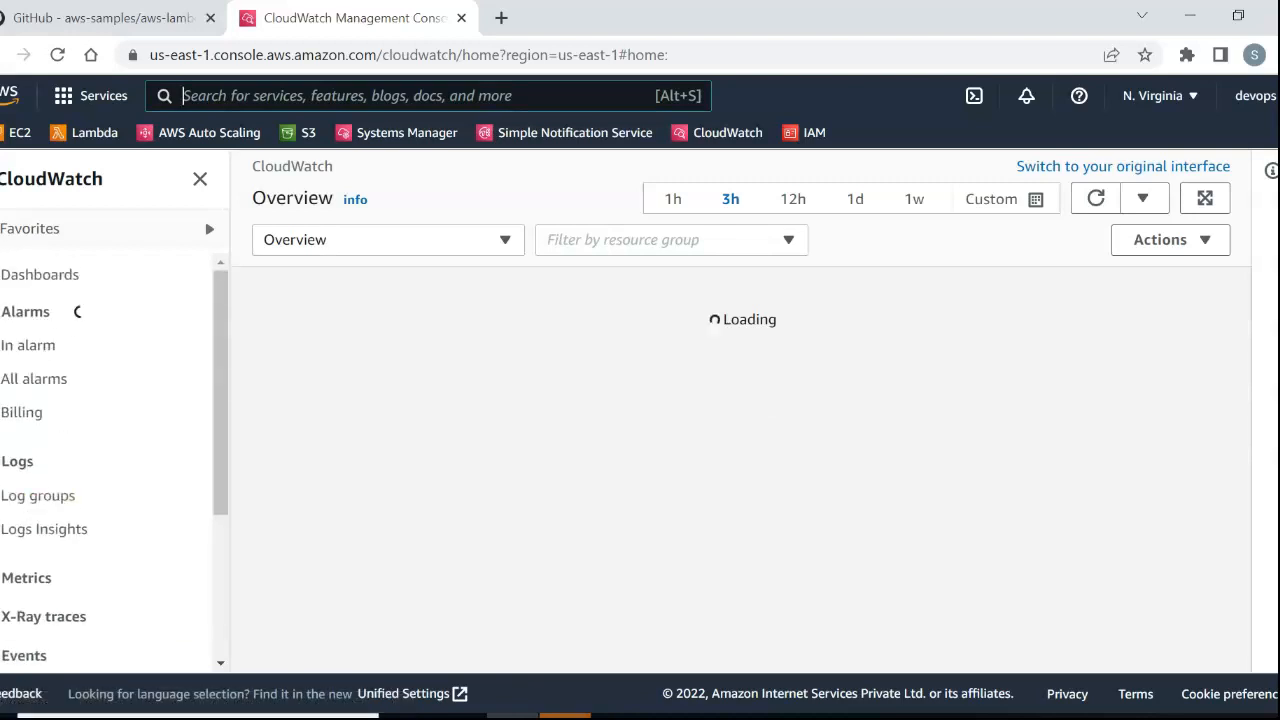
scroll(40, 483, down, 3)
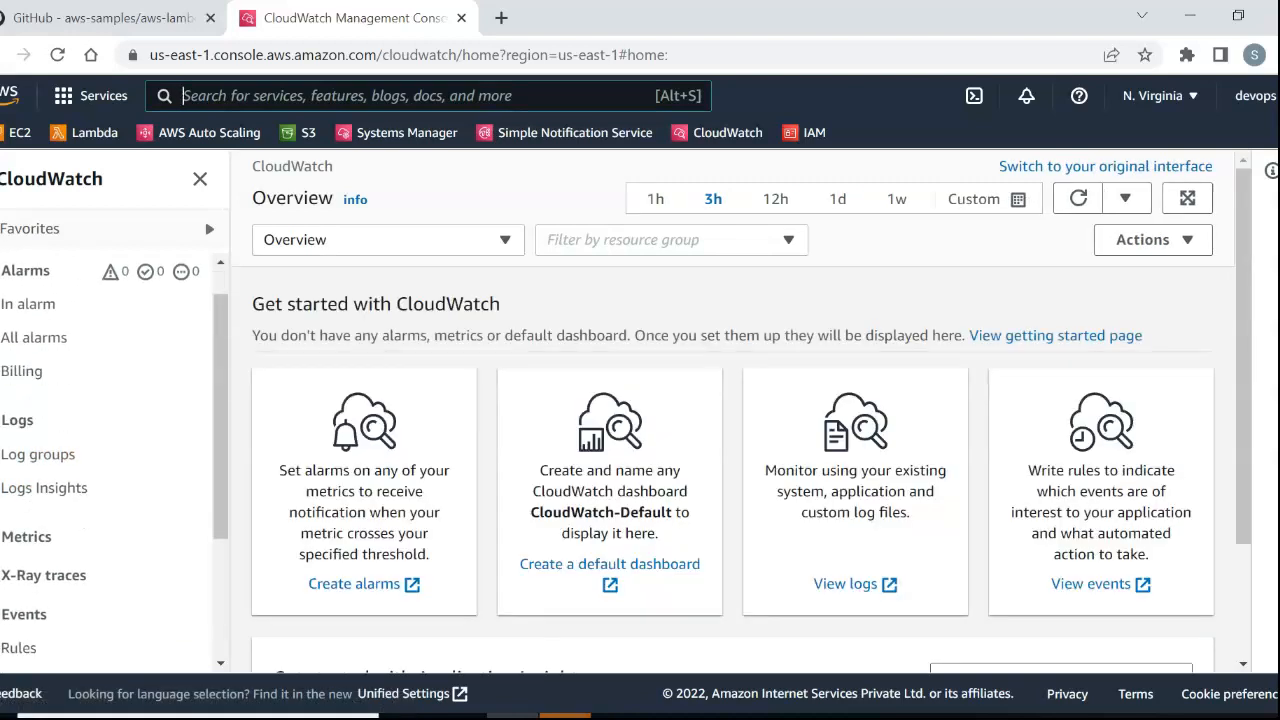
click(40, 483)
click(19, 450)
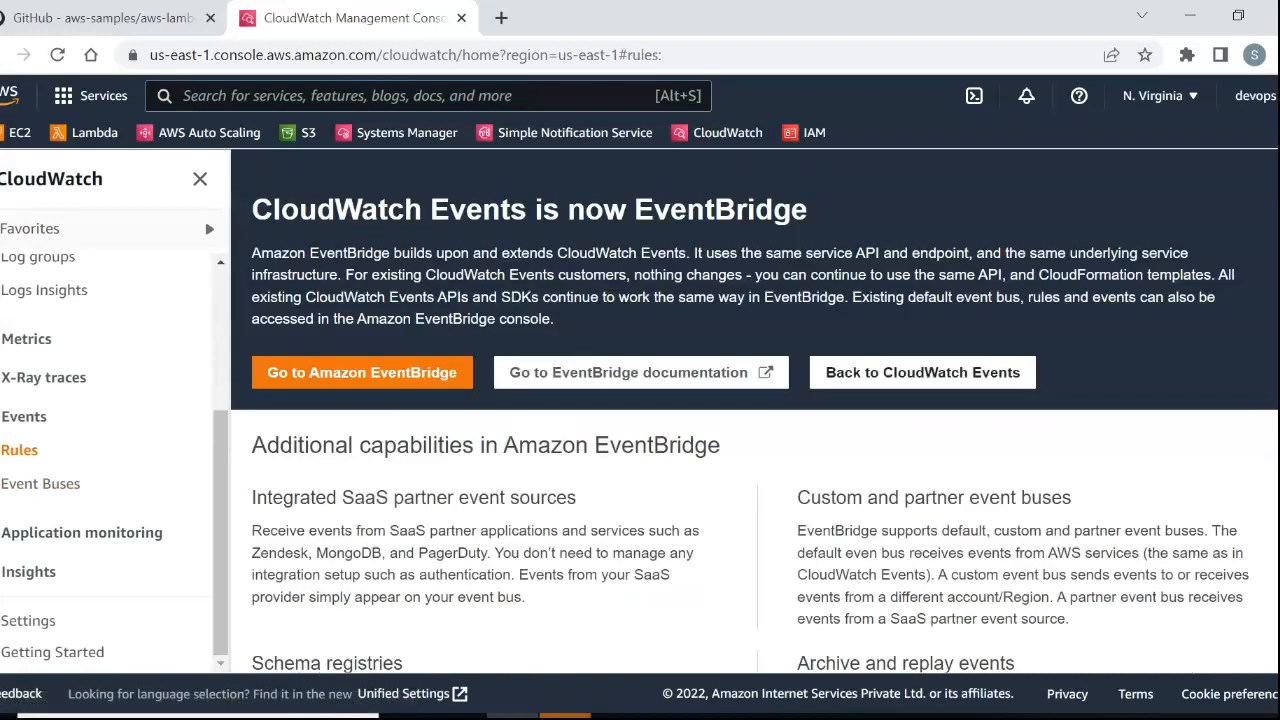
click(922, 373)
scroll(754, 430, down, 1)
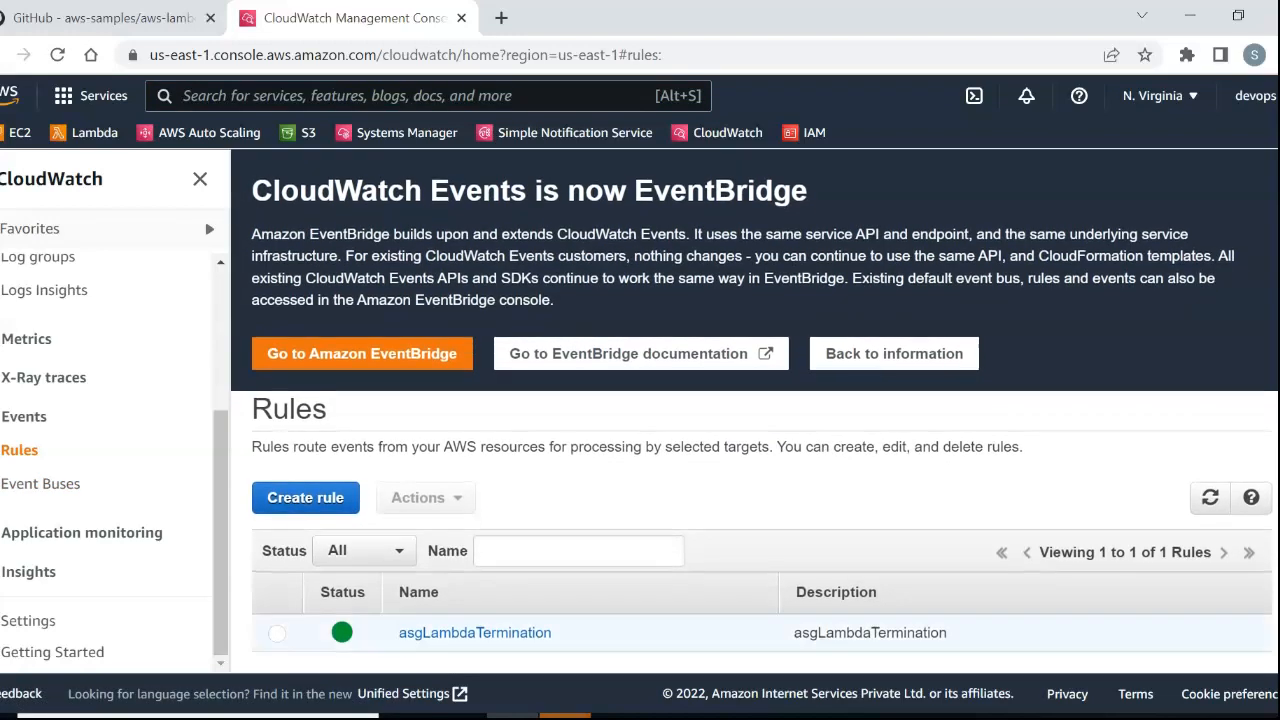
click(475, 641)
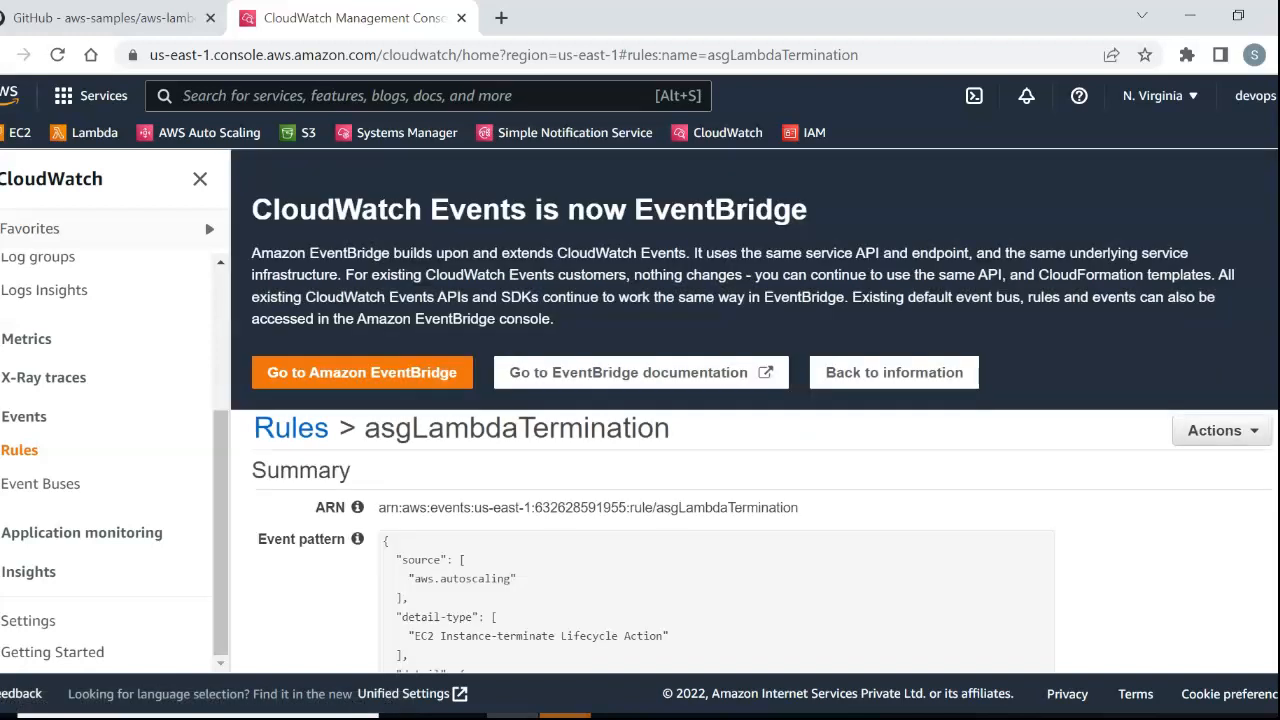
Examine the asgLambdaTermination rule's event pattern source, detail type and Auto Scaling group, and its Lambda target.
scroll(754, 410, down, 3)
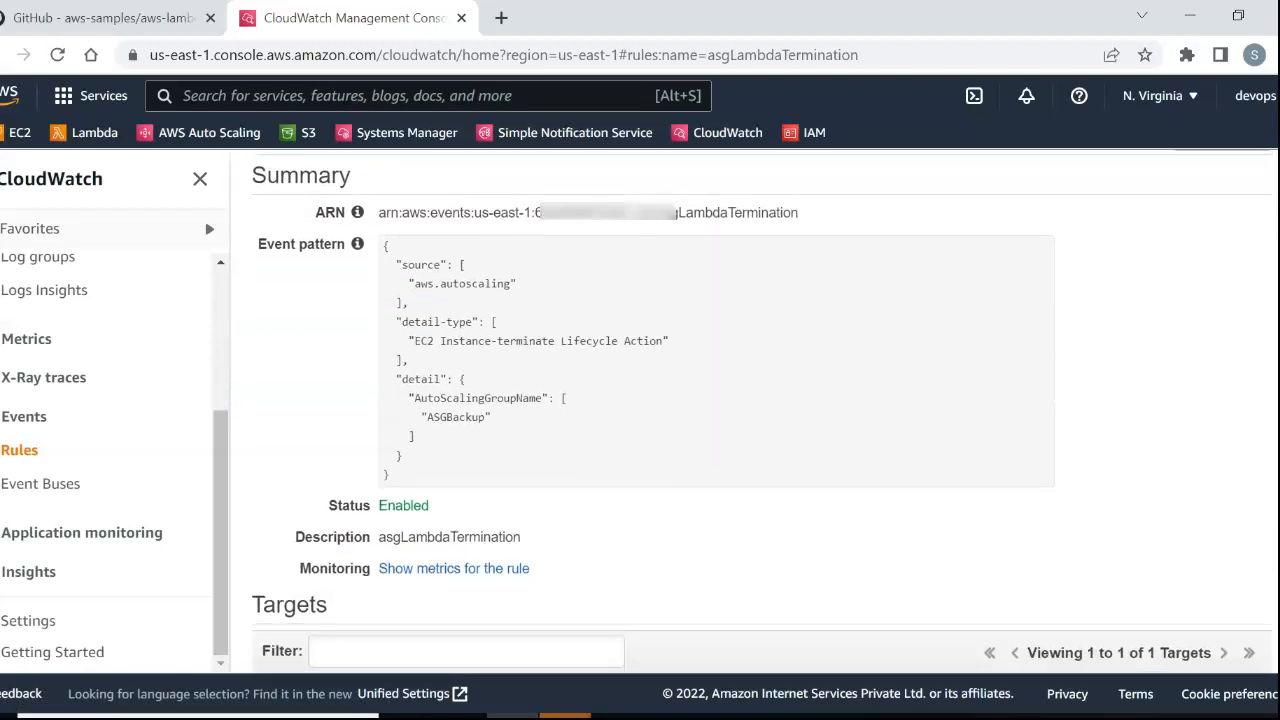
drag(445, 284, 516, 284)
drag(440, 341, 656, 341)
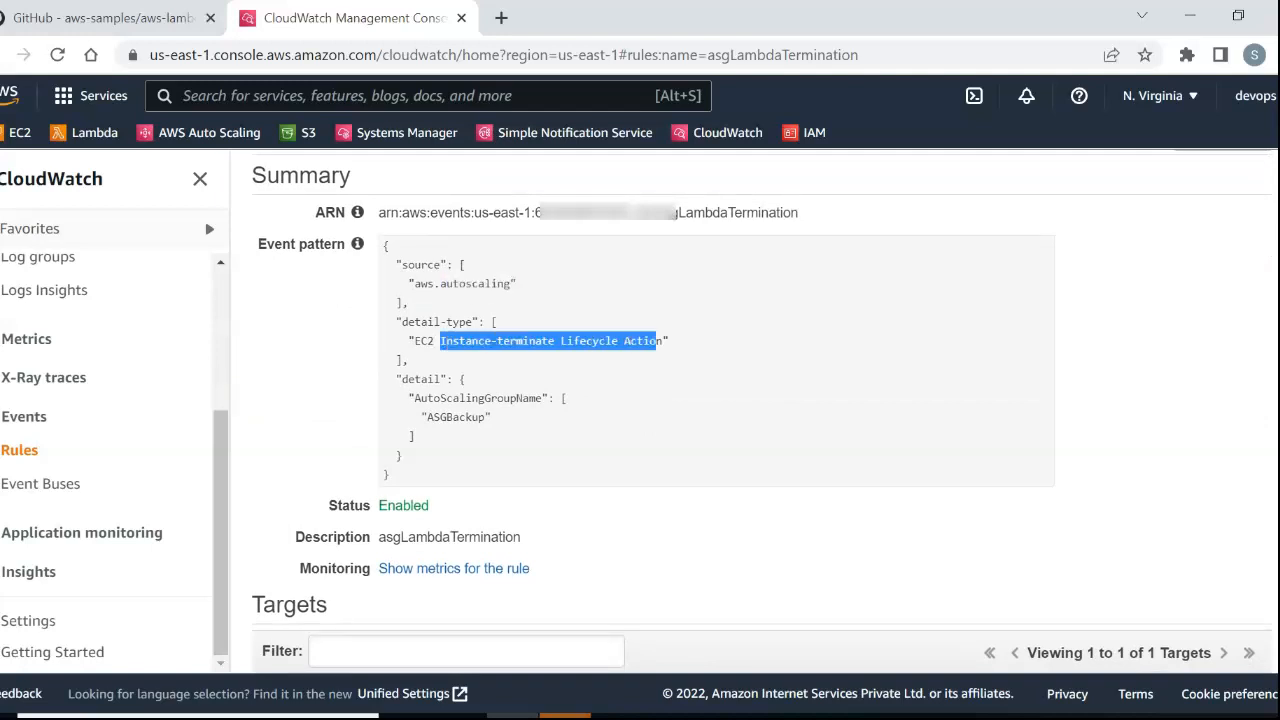
click(656, 341)
scroll(754, 410, down, 1)
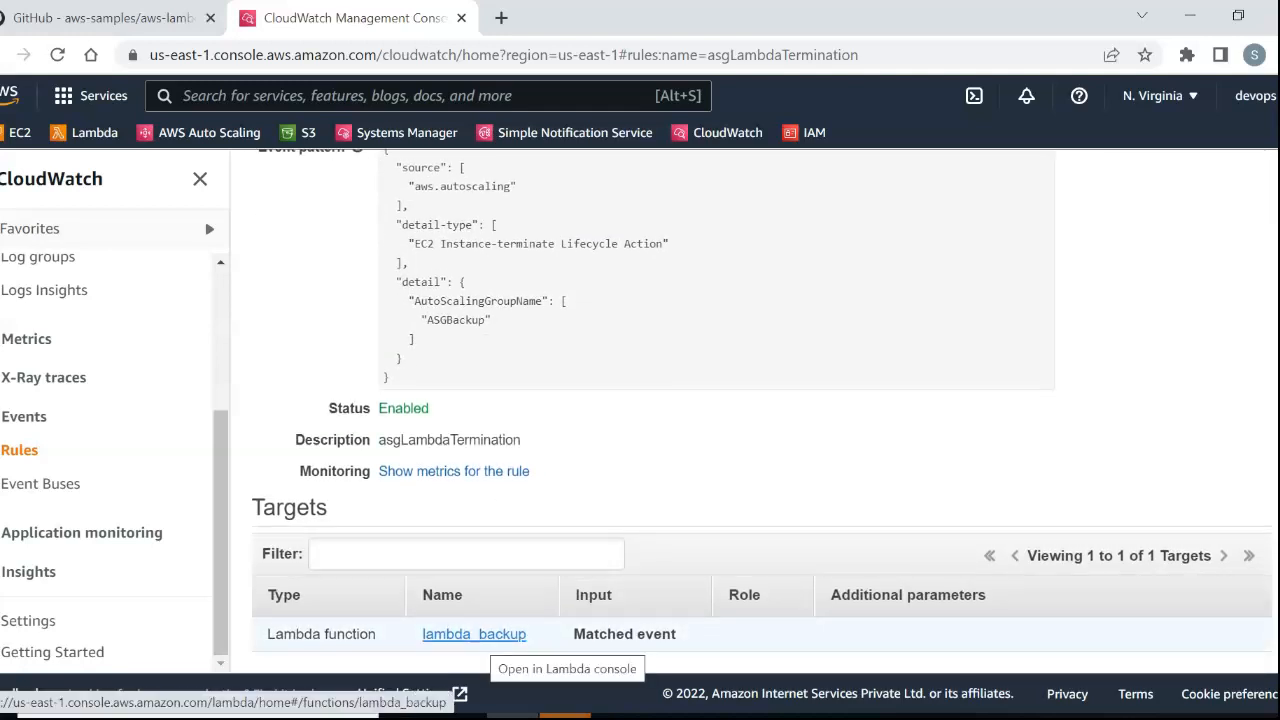
Return to the GitHub README and read Step 8's instructions for testing the environment.
click(105, 17)
scroll(460, 400, down, 3)
scroll(460, 420, down, 2)
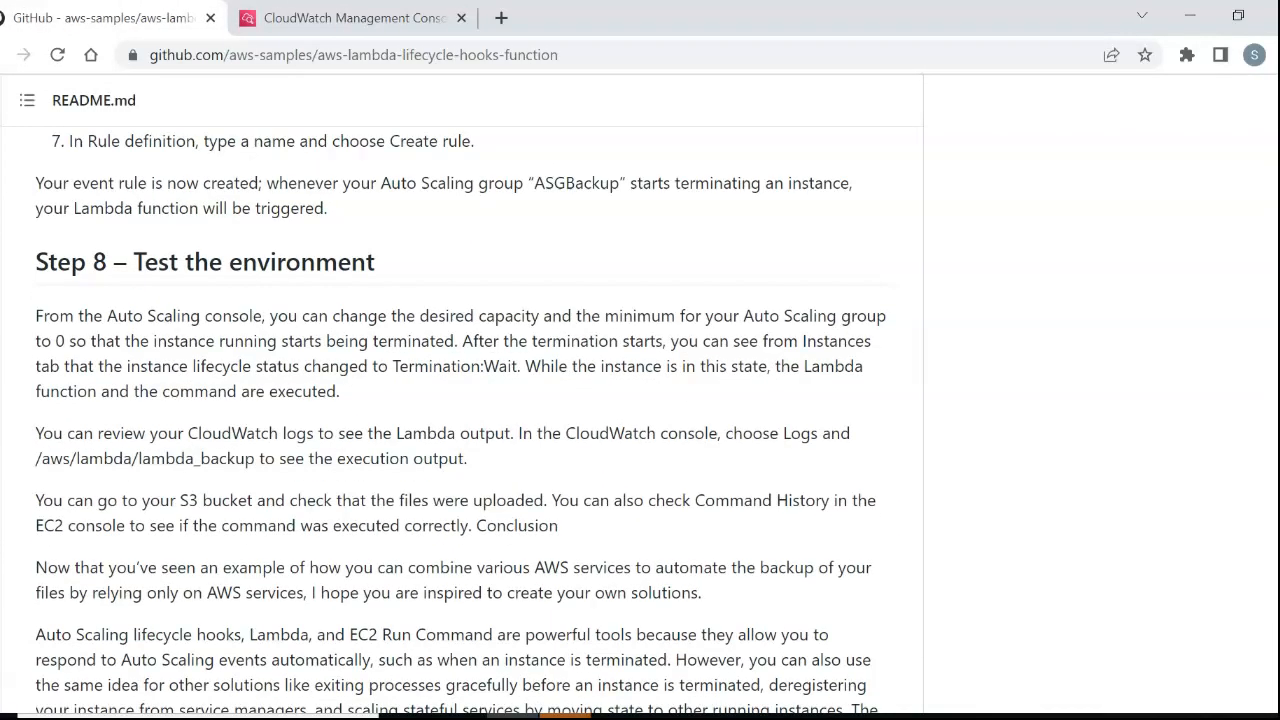
Switch to the AWS console and open the EC2 list of running instances.
key(ctrl+Tab)
scroll(640, 410, up, 4)
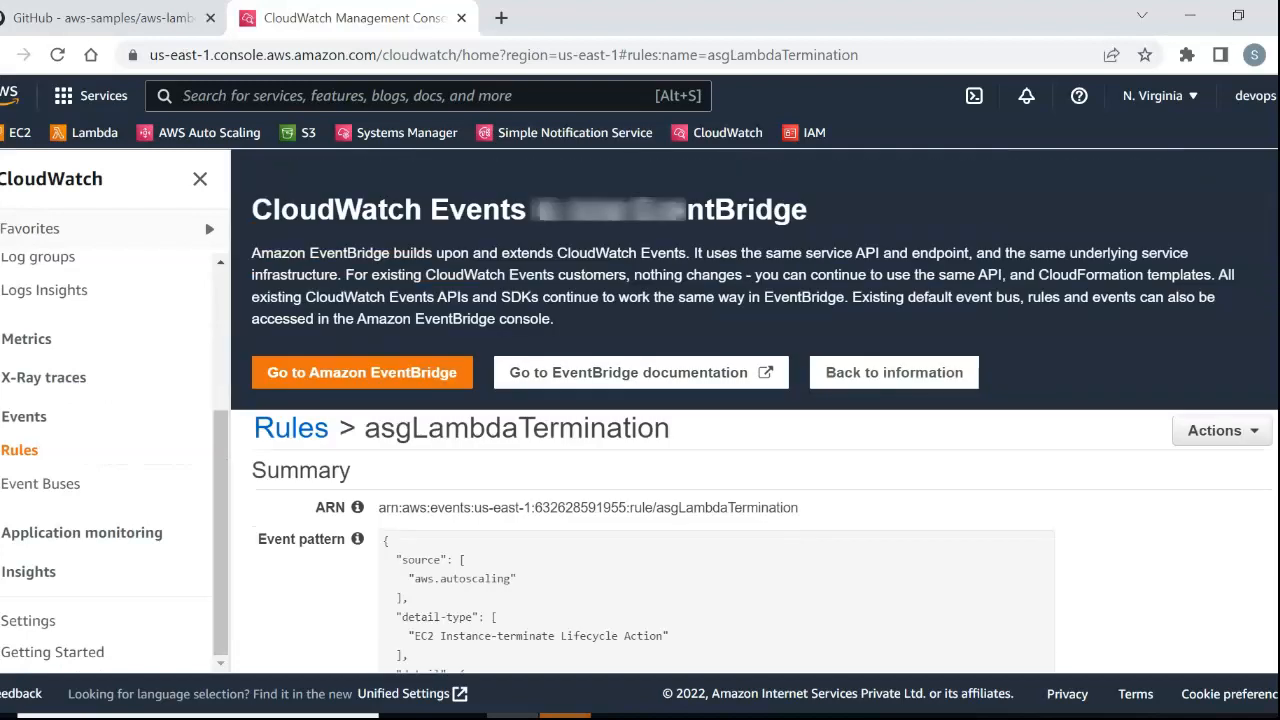
click(19, 133)
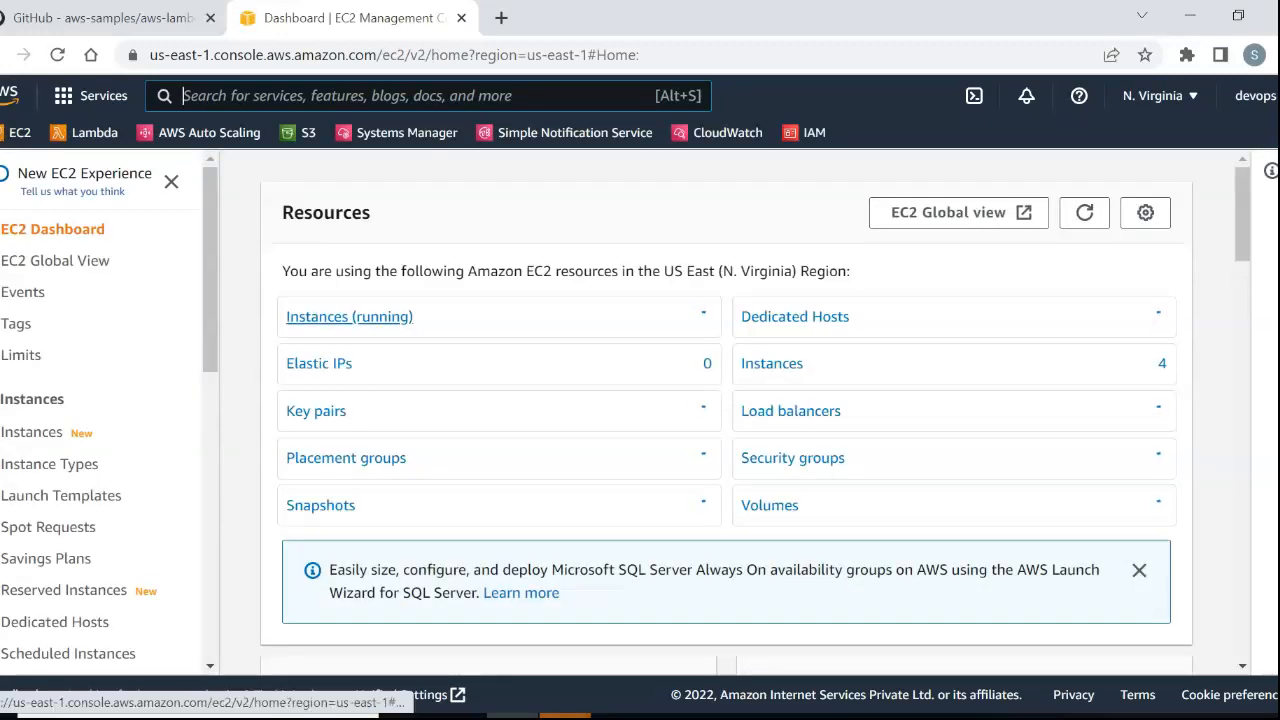
click(349, 316)
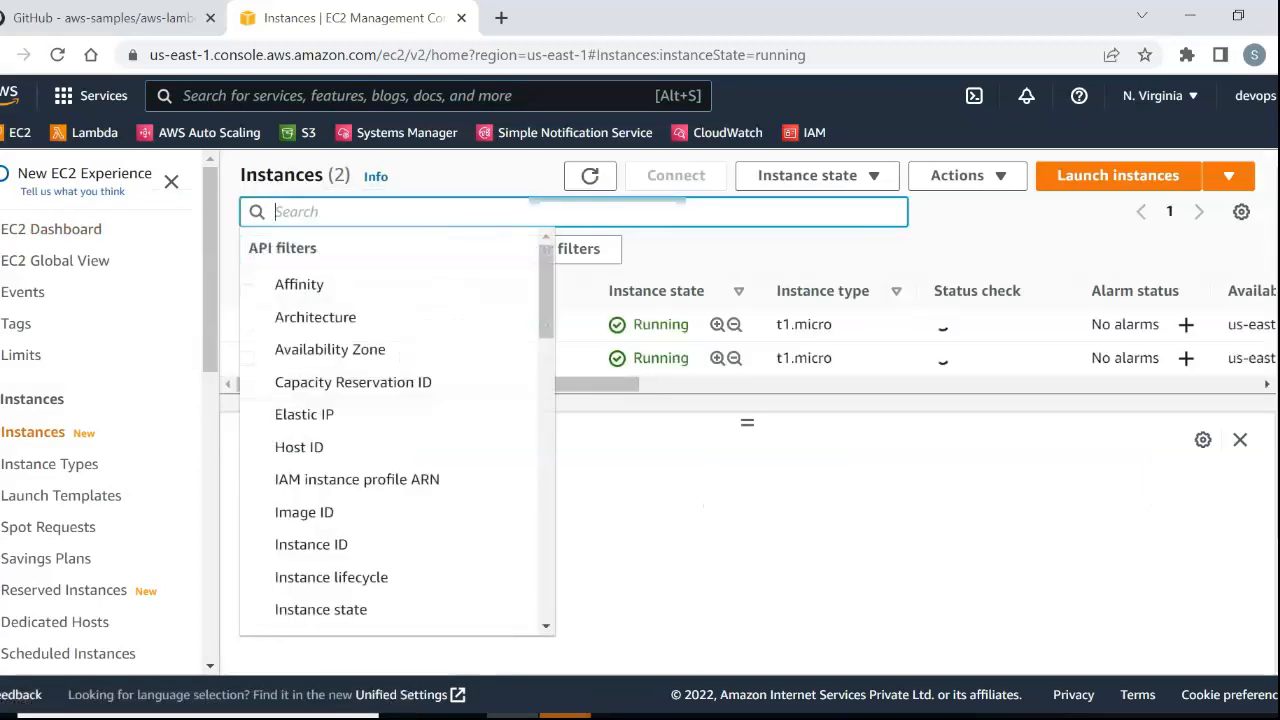
click(703, 506)
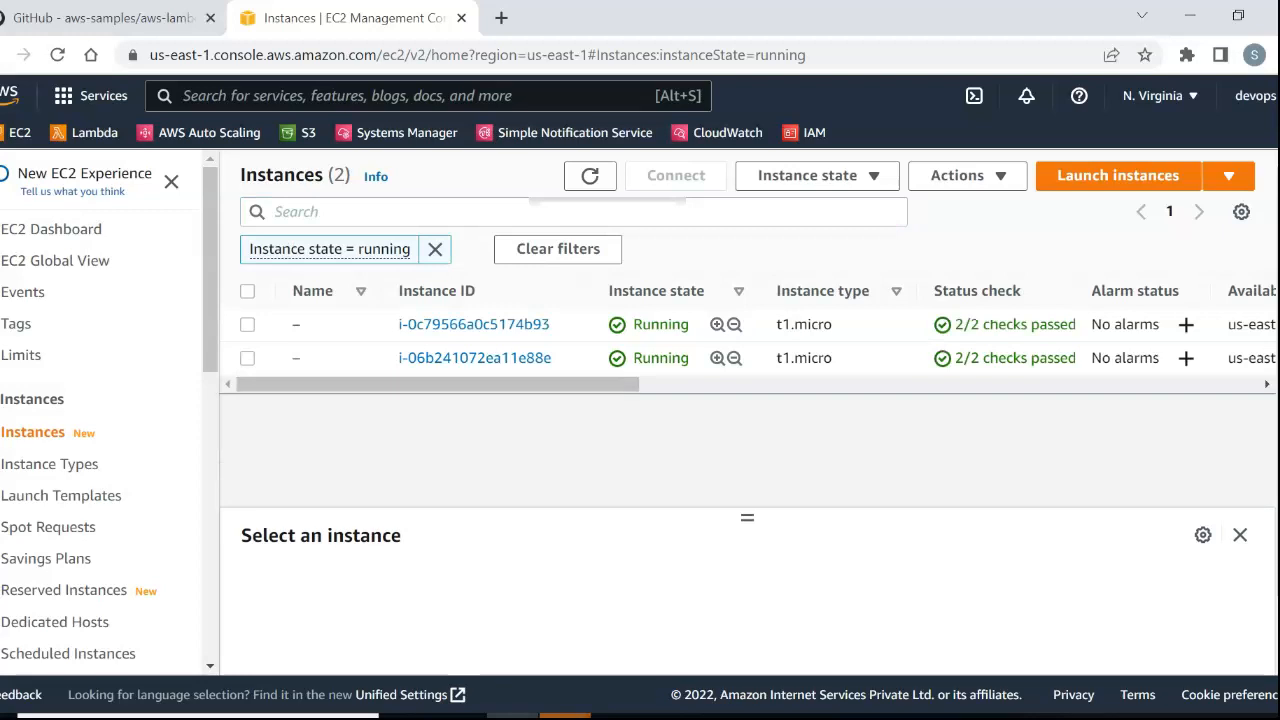
Connect to the first running t1.micro instance through Session Manager.
click(247, 324)
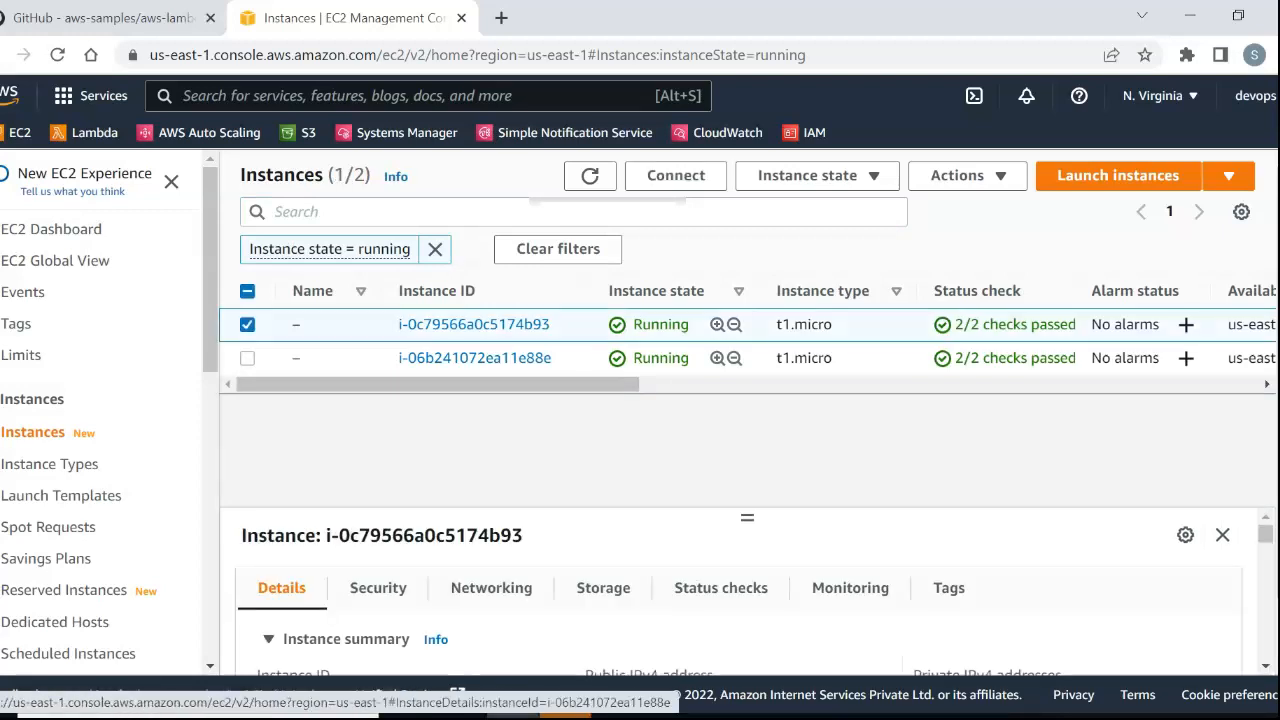
click(676, 176)
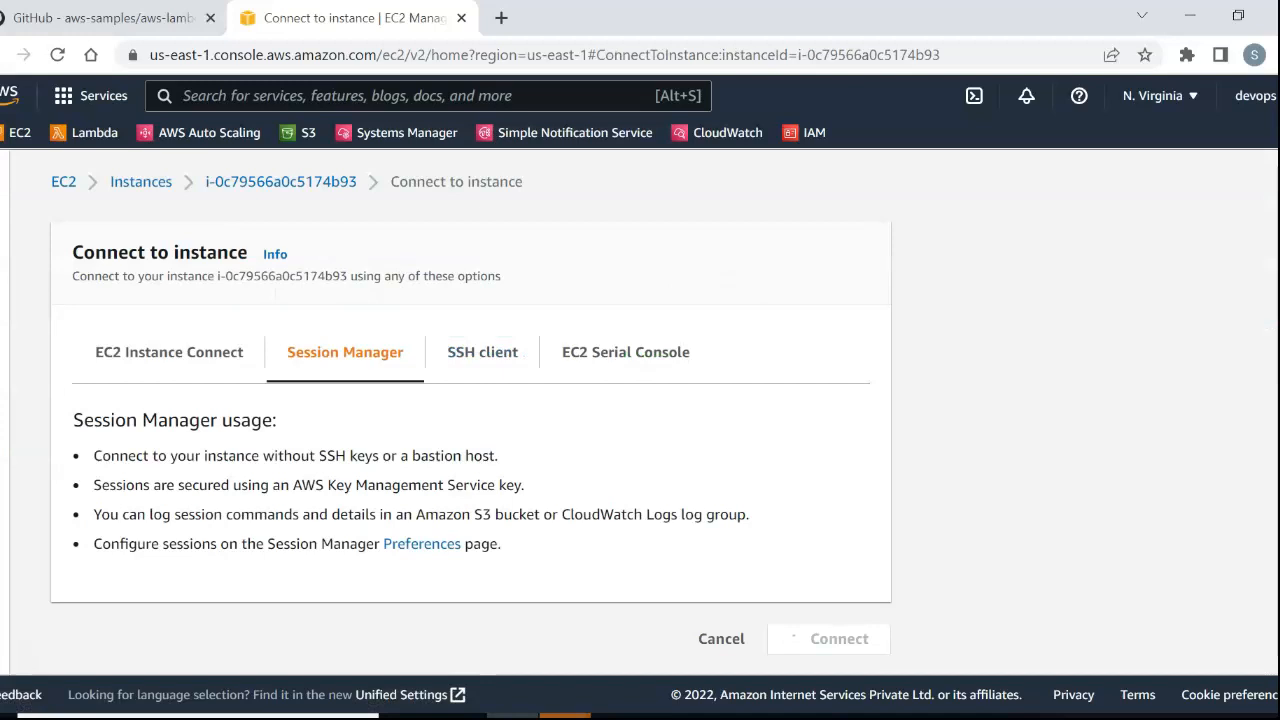
click(839, 638)
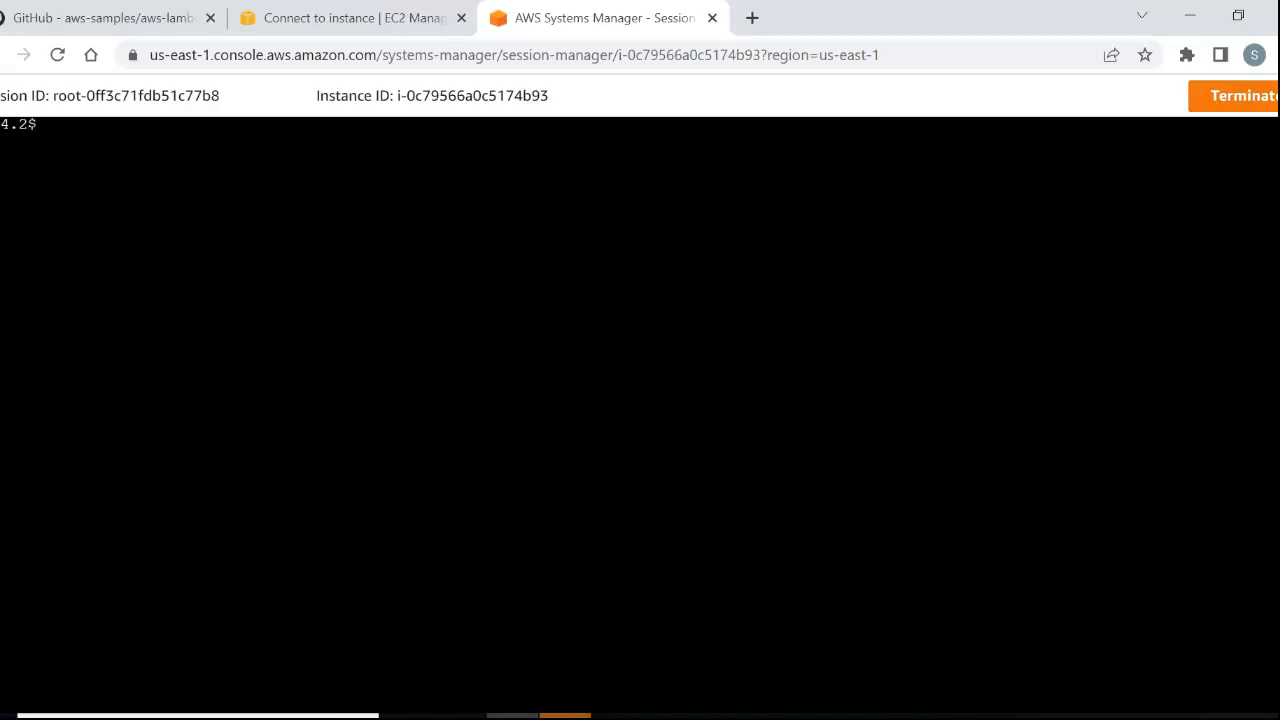
Switch the terminal session to the root user with sudo su -.
text(sudo su -)
key(Return)
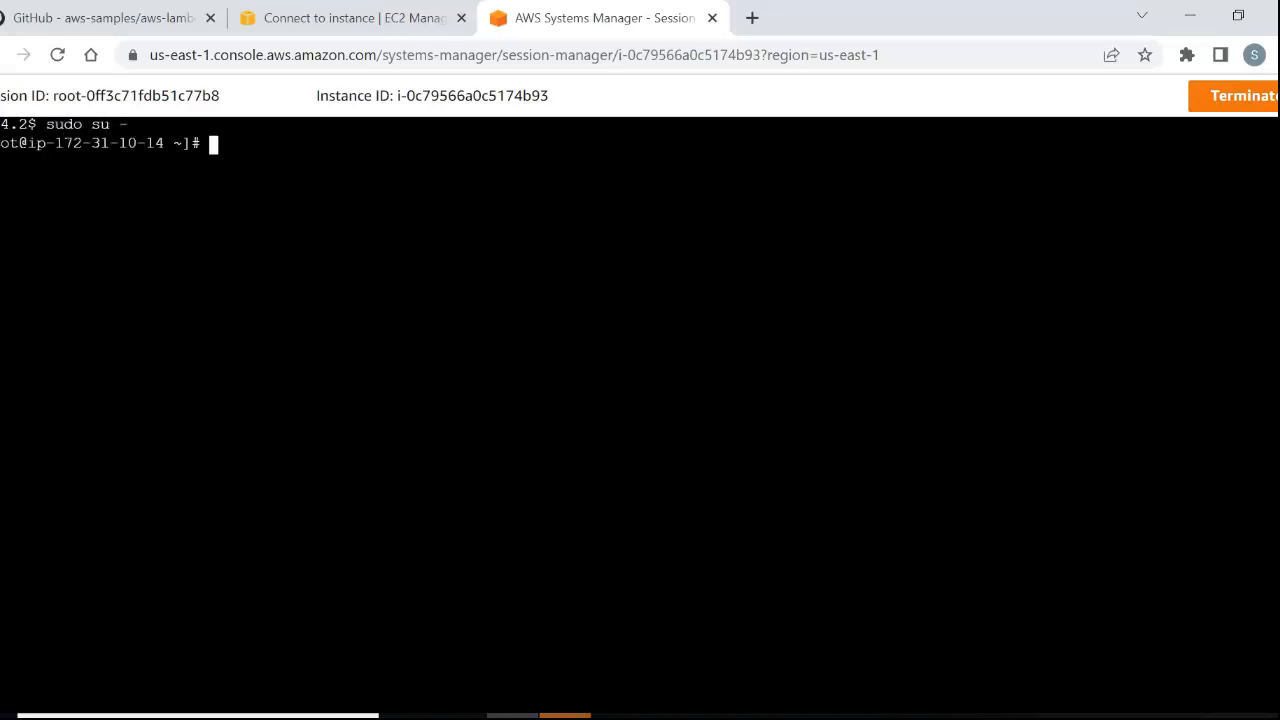
key(Return)
key(Return)
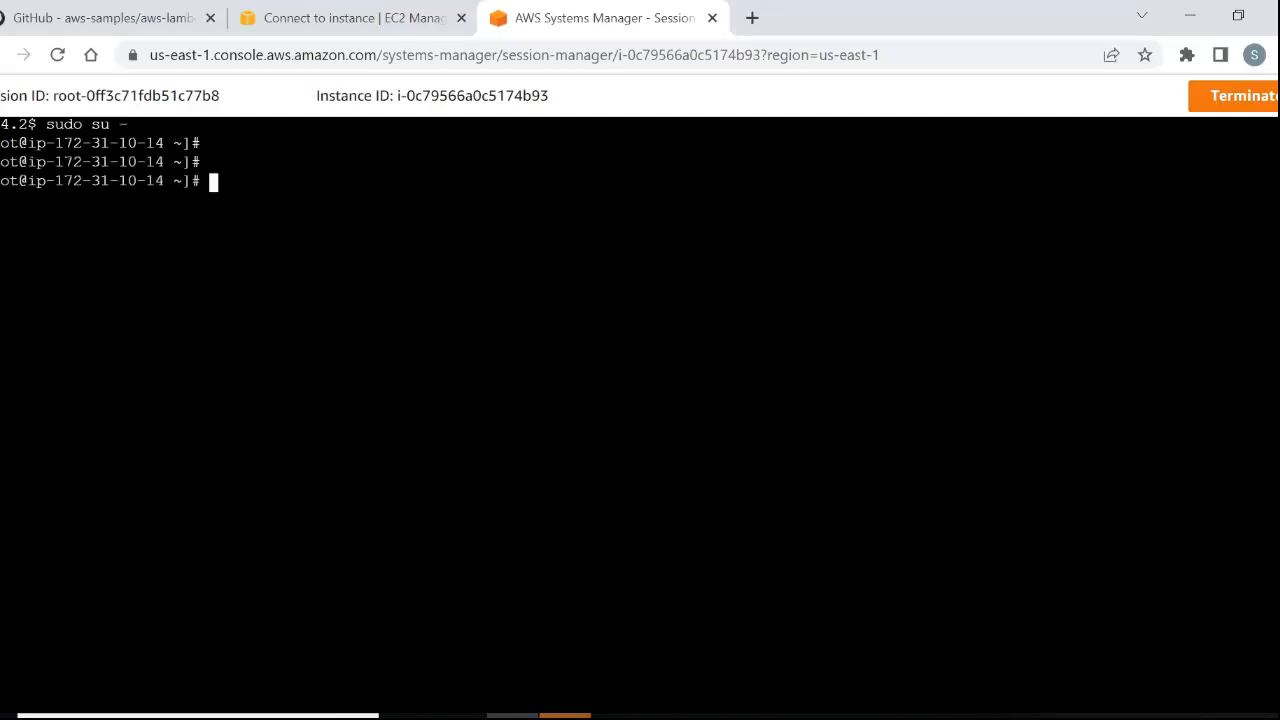
Change to the /var/log directory and list its contents with ls -lart.
text(cd /var/log)
key(Return)
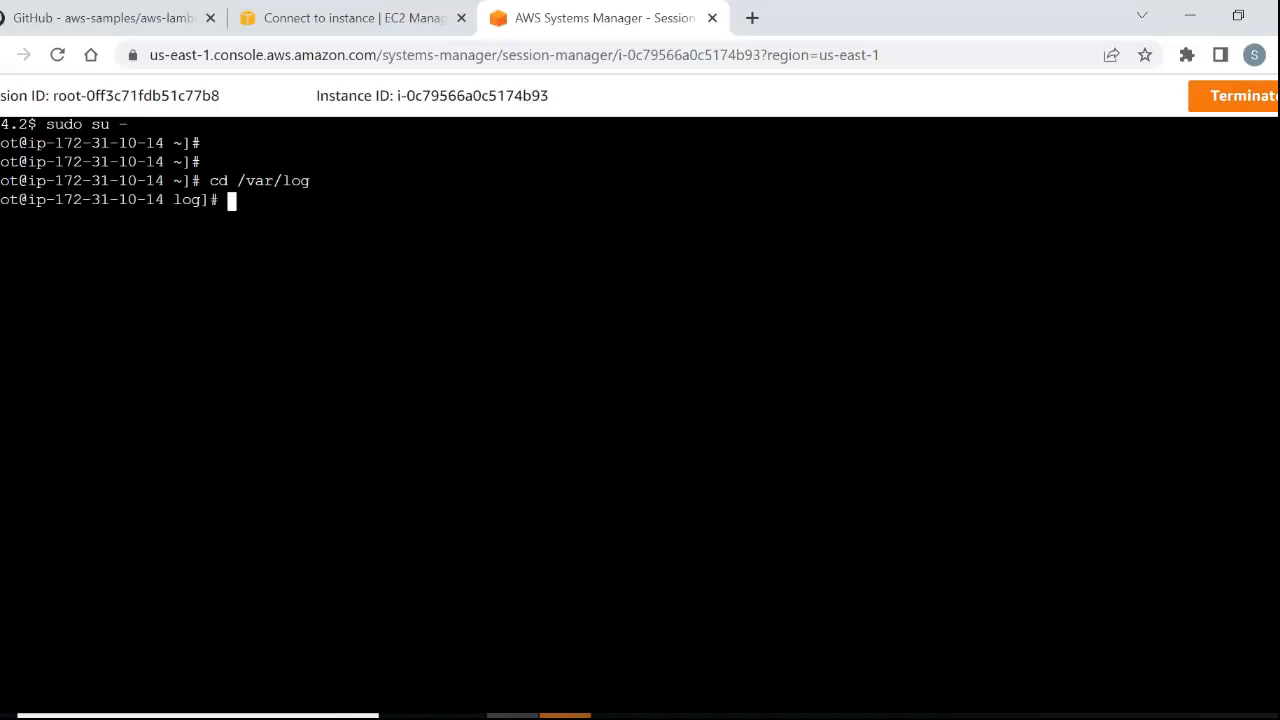
text(ls -lart)
key(Return)
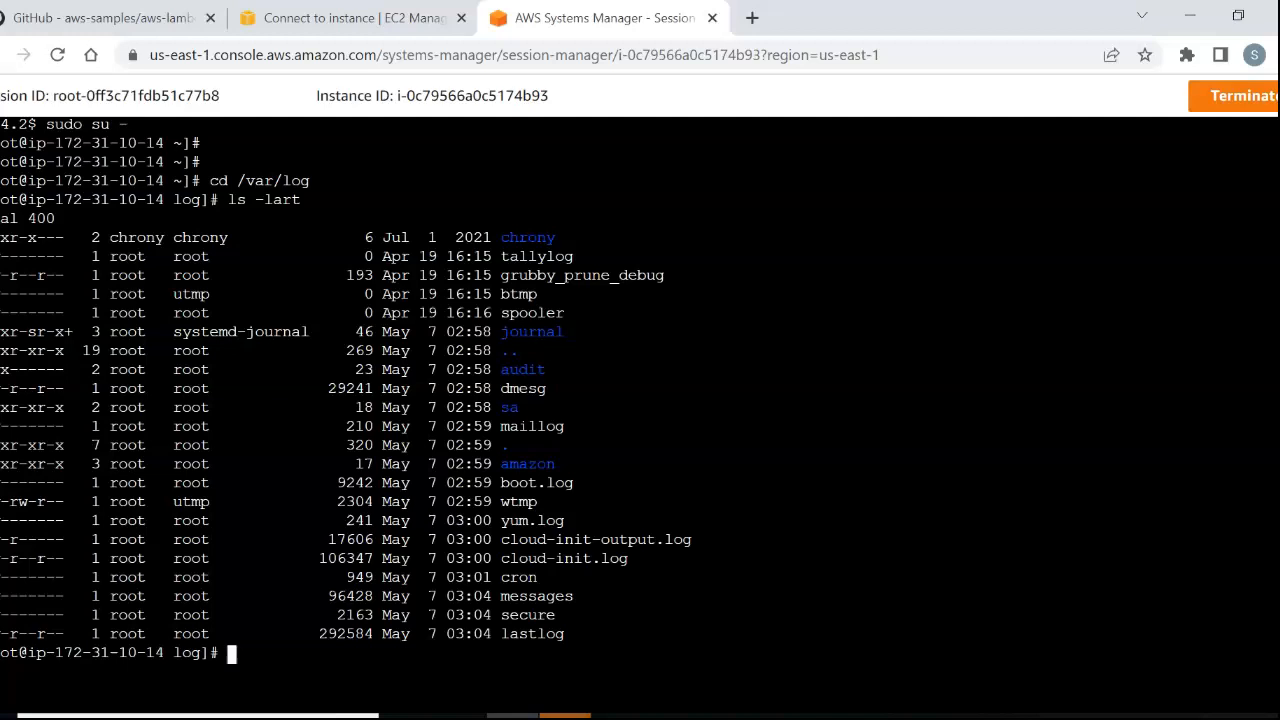
Create an empty file named sonal.txt in /var/log with the touch command.
text(mkdir)
key(BackSpace)
key(BackSpace)
key(BackSpace)
key(BackSpace)
key(BackSpace)
text(touch sonal.txt)
key(Return)
Write "this is my test file from ec2" into sonal.txt with vi, save it, and display the file with more.
text(vi sonal.txt)
key(Return)
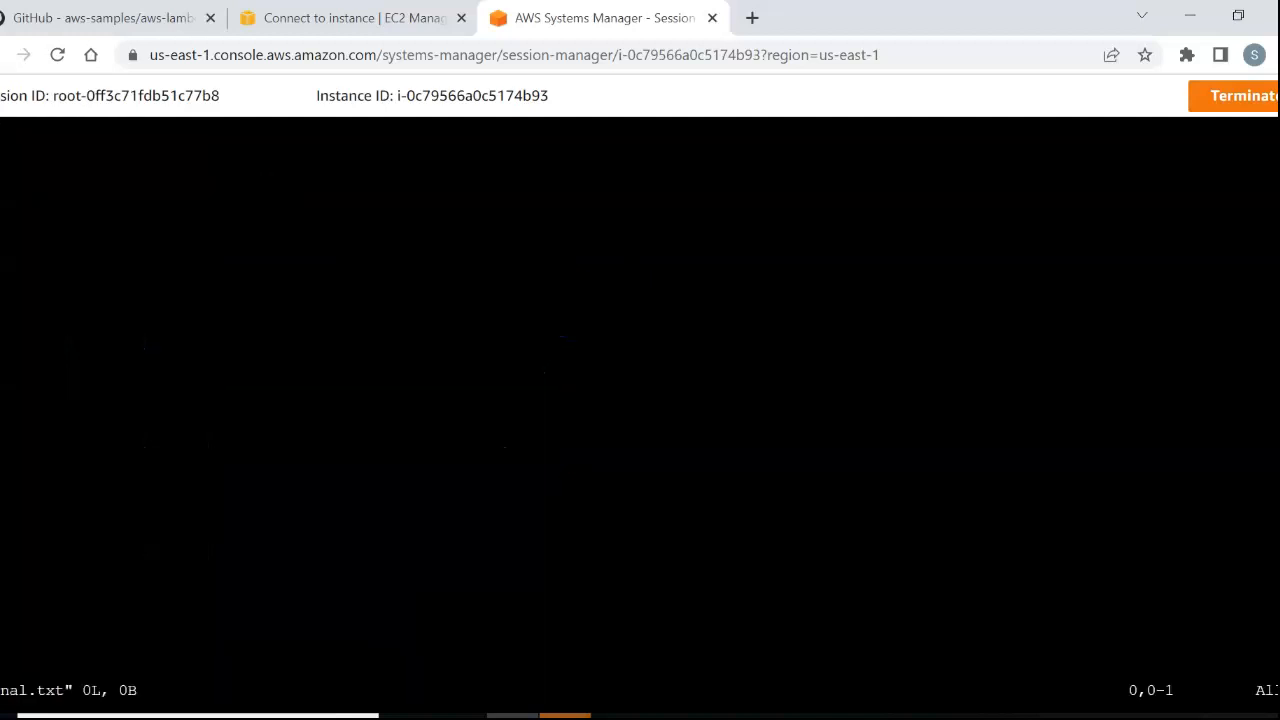
text(ihelo)
key(BackSpace)
key(BackSpace)
key(BackSpace)
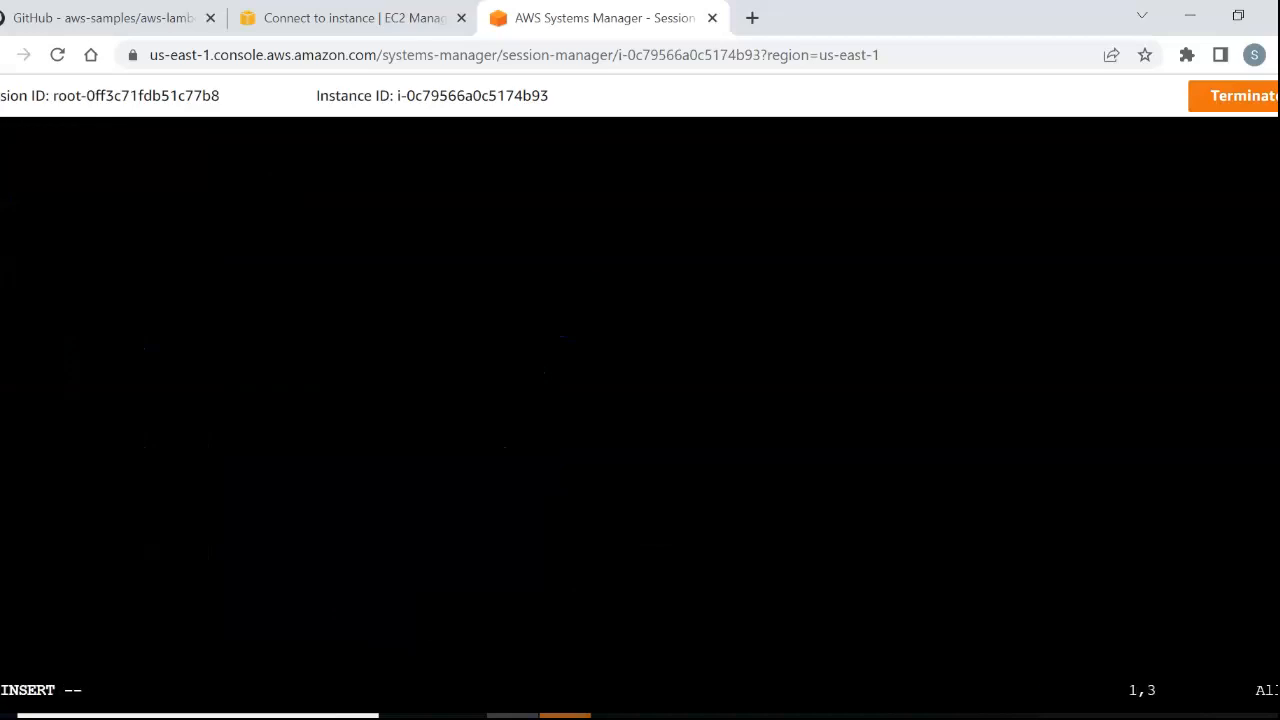
text(is is my test)
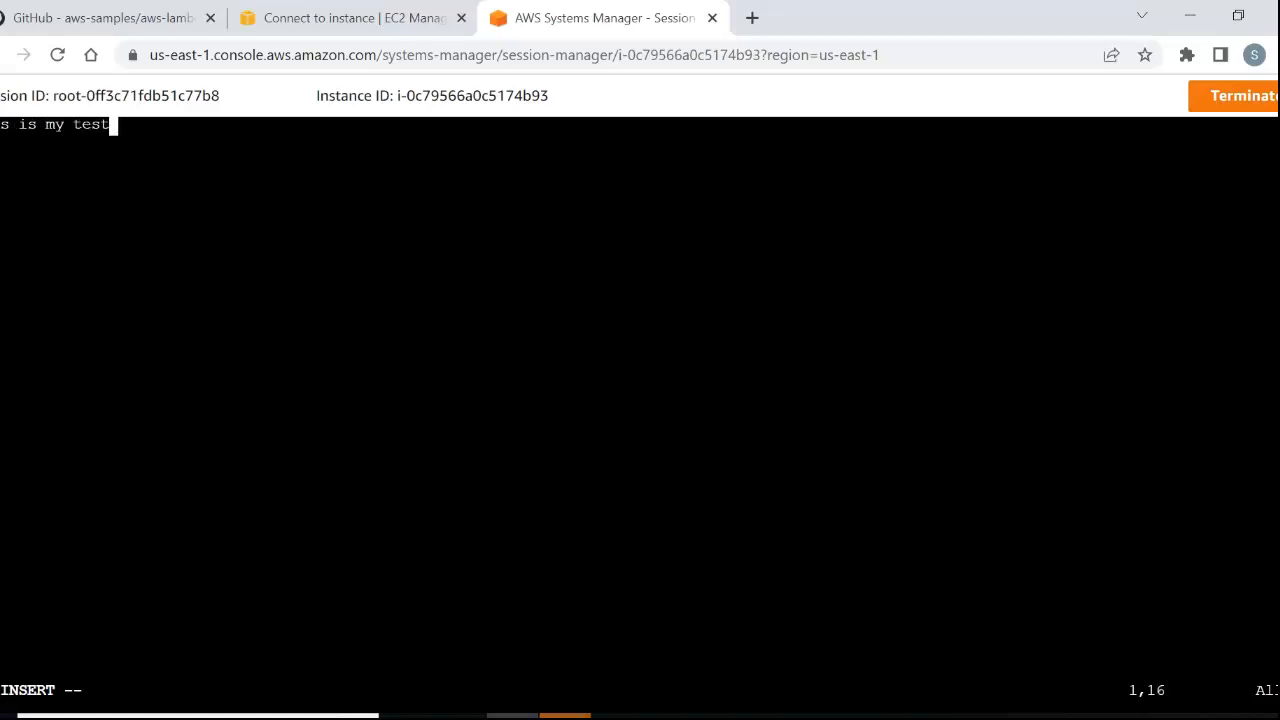
text( file from ec2)
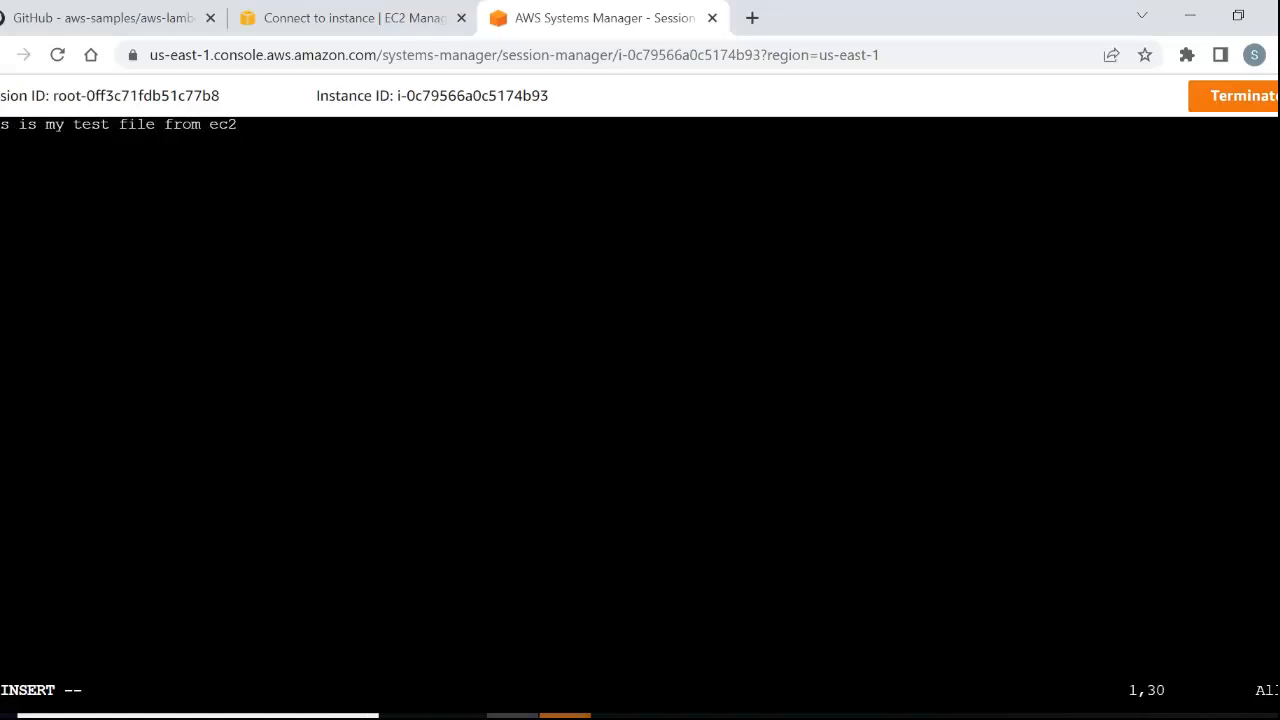
key(Escape)
text(:wq!)
key(Return)
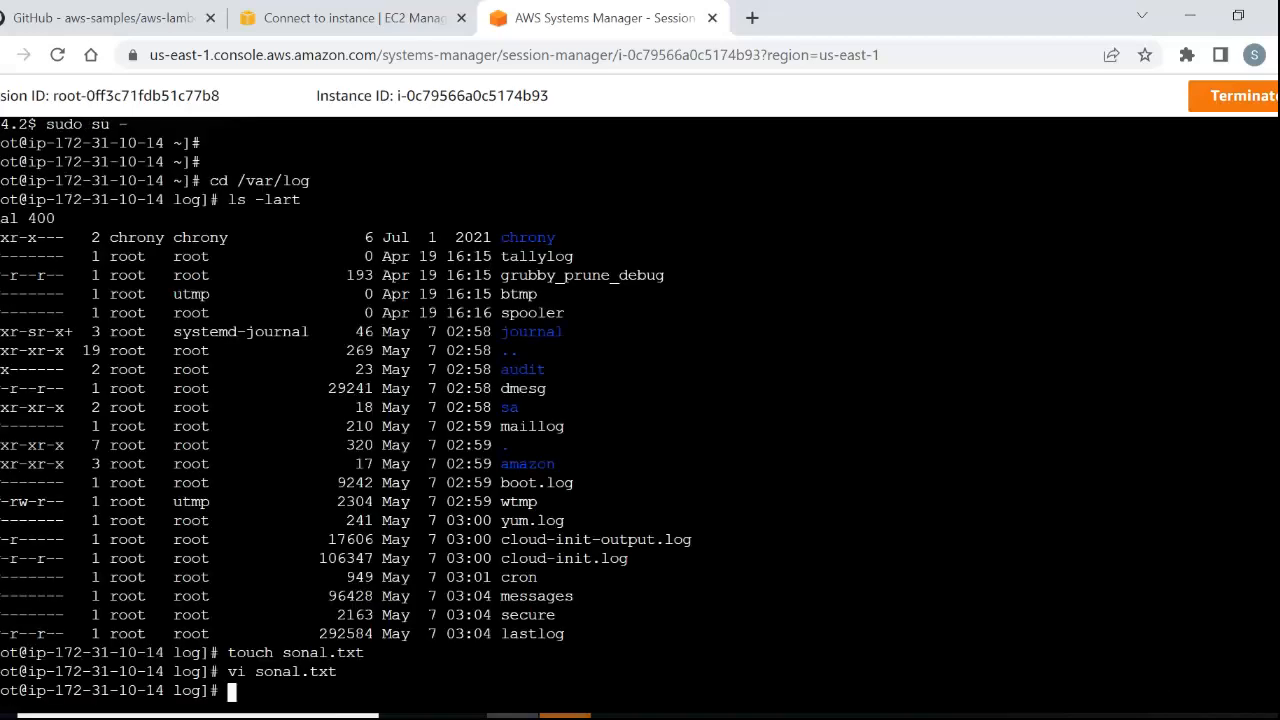
text(more sonal.txt)
key(Return)
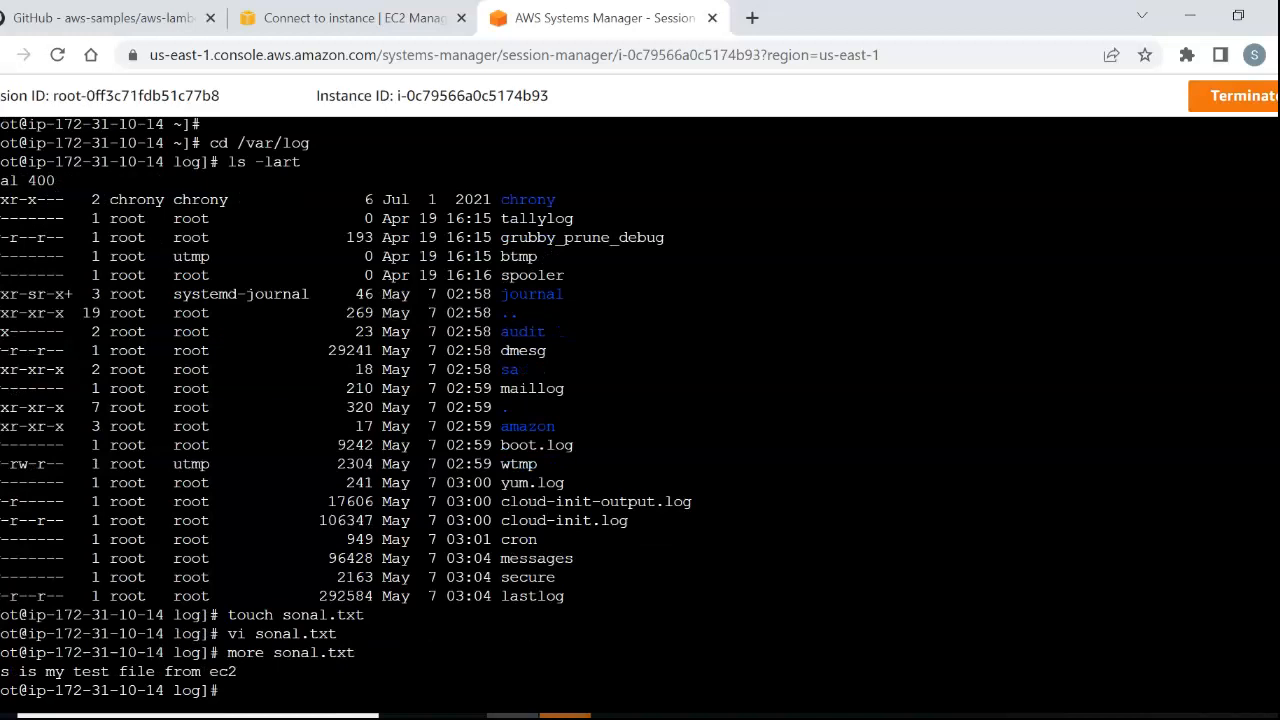
Print the instance's hostname, and exit the root shell and the session shell to end the Session Manager session.
text(hostname)
key(Return)
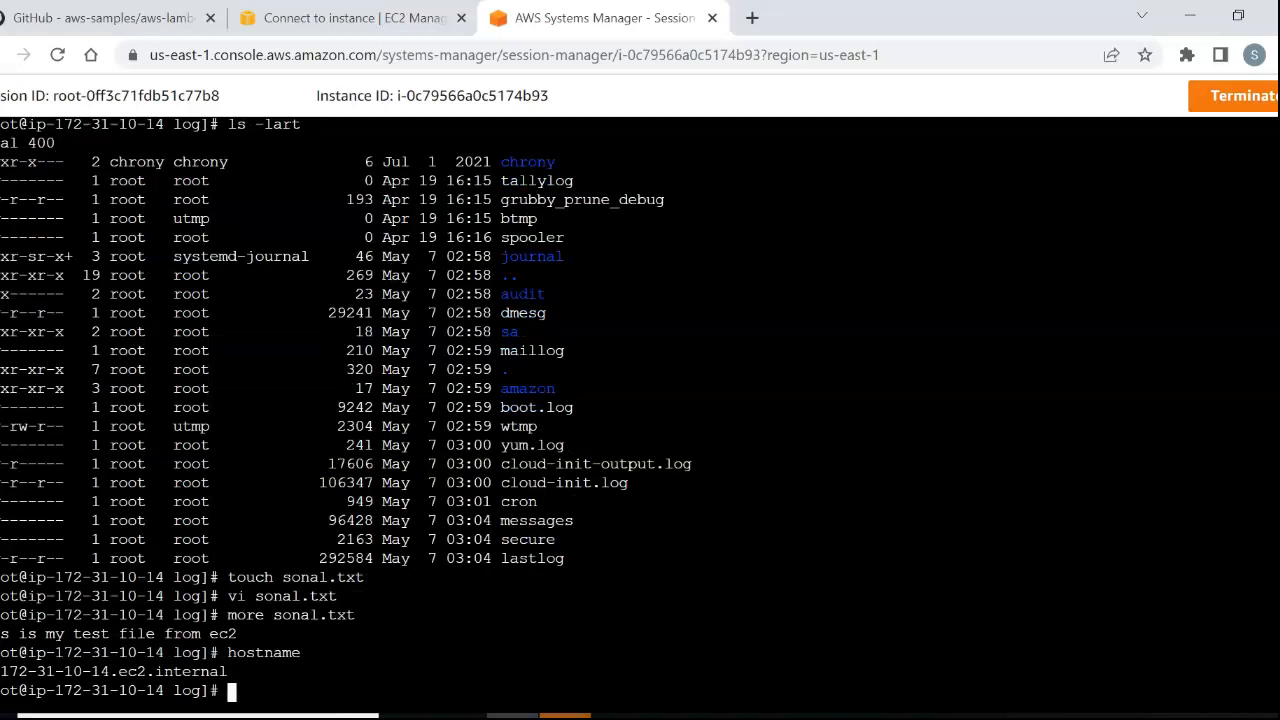
text(exit)
key(Return)
text(exit)
key(Return)
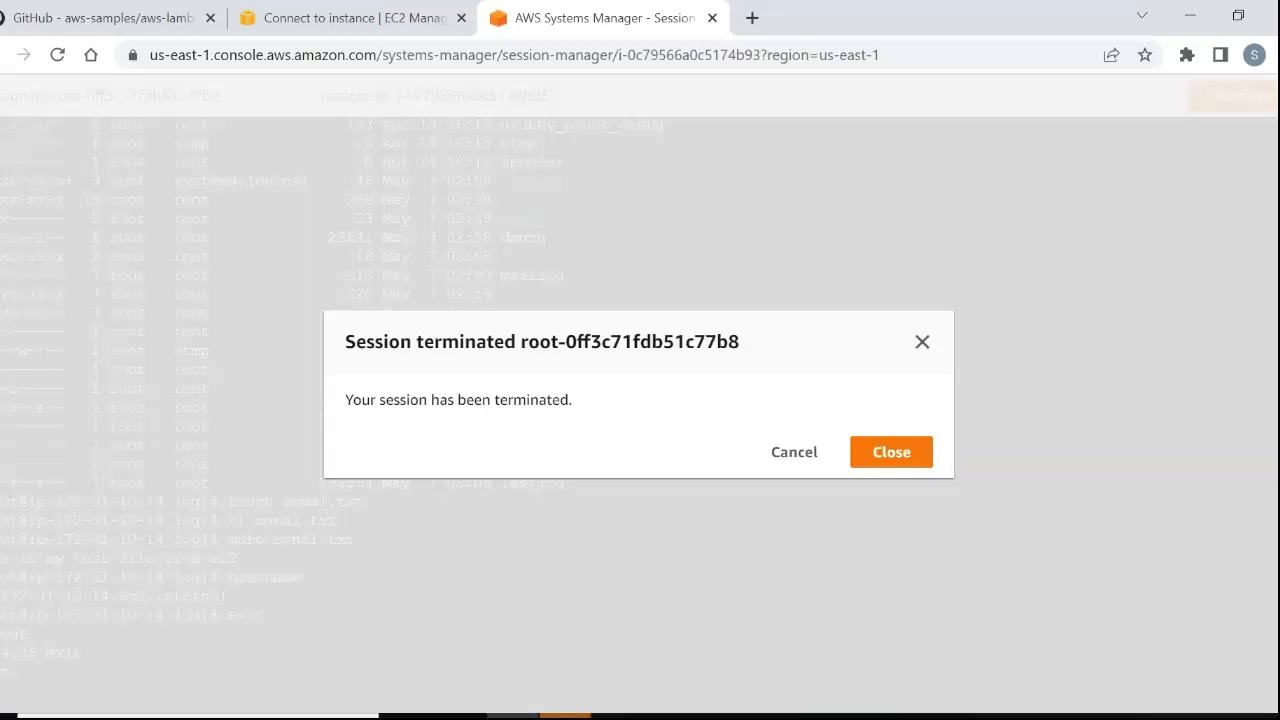
click(891, 452)
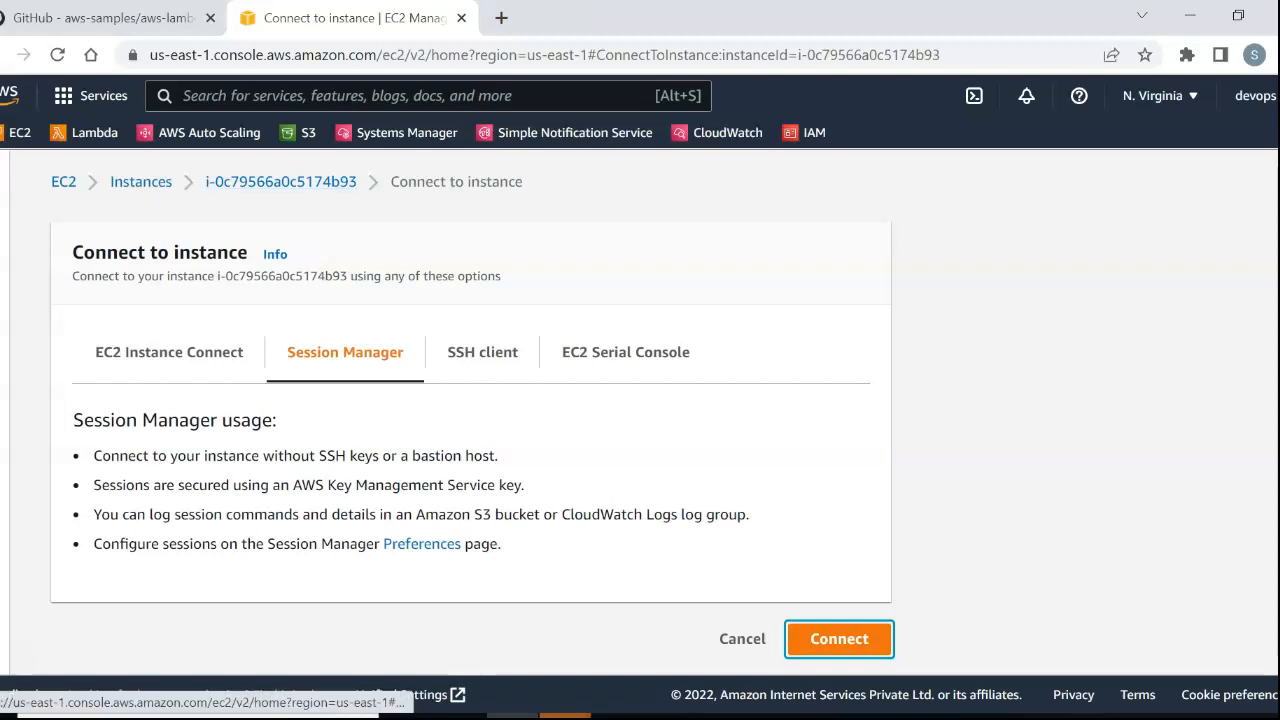
Return to the EC2 Instances list and shrink the details area so every instance row is shown.
drag(360, 182, 248, 182)
click(141, 182)
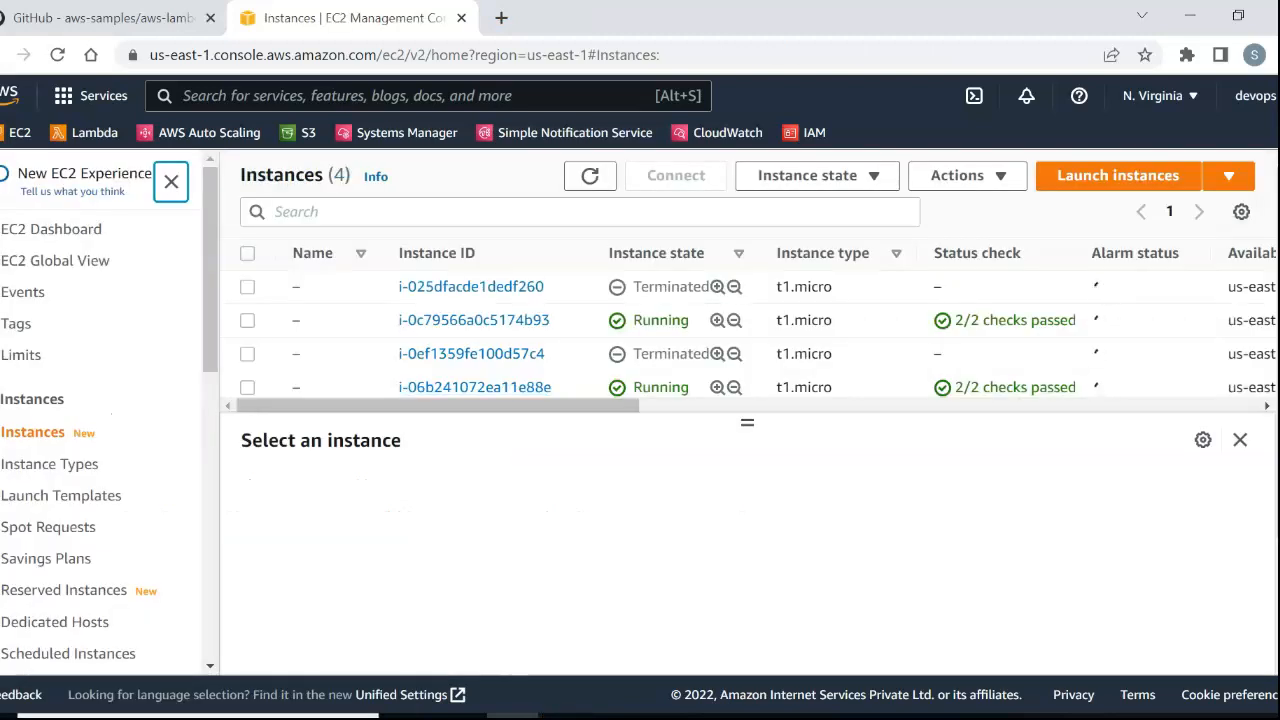
drag(748, 423, 748, 476)
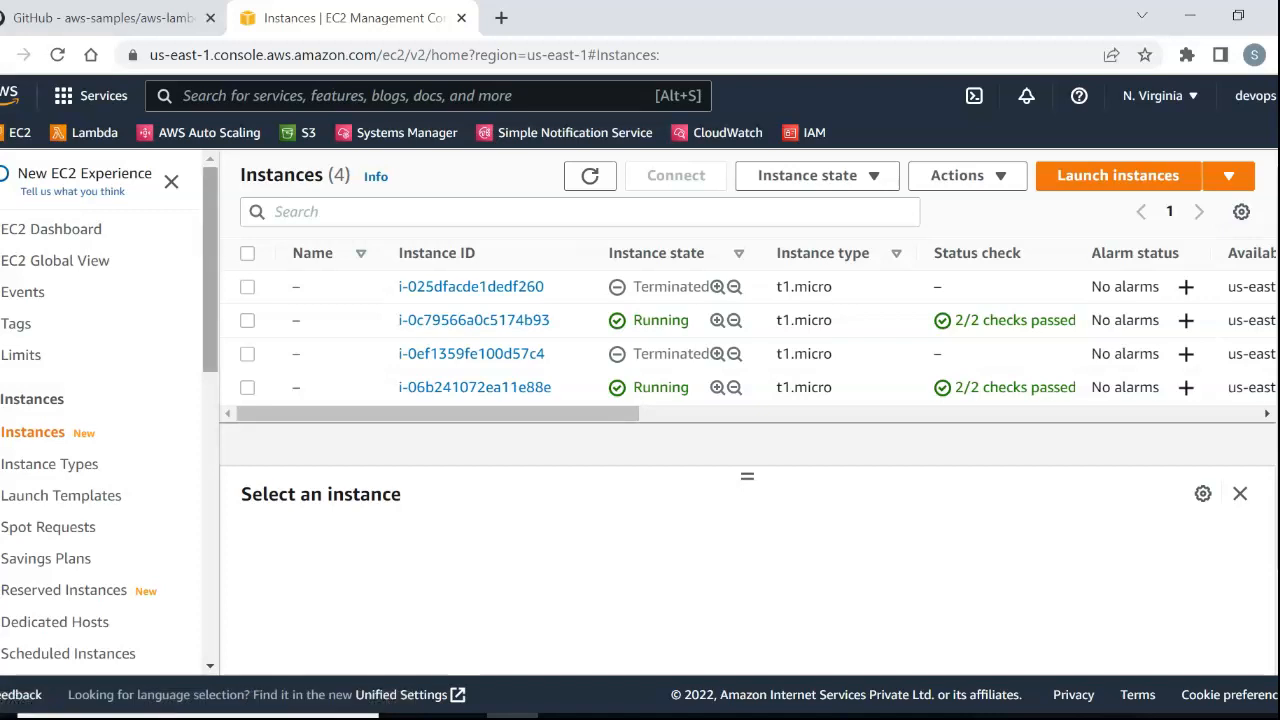
Go to the Auto Scaling groups list and open the ASGBackup group for editing.
scroll(75, 600, down, 5)
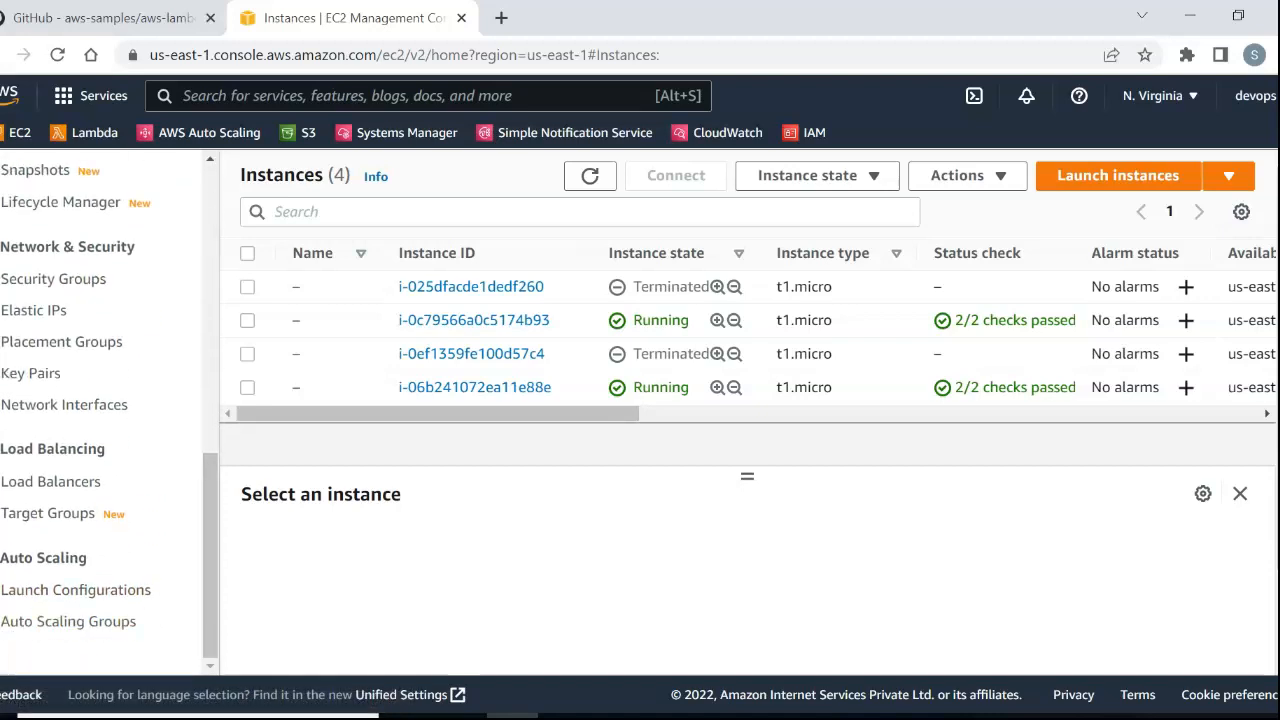
click(105, 18)
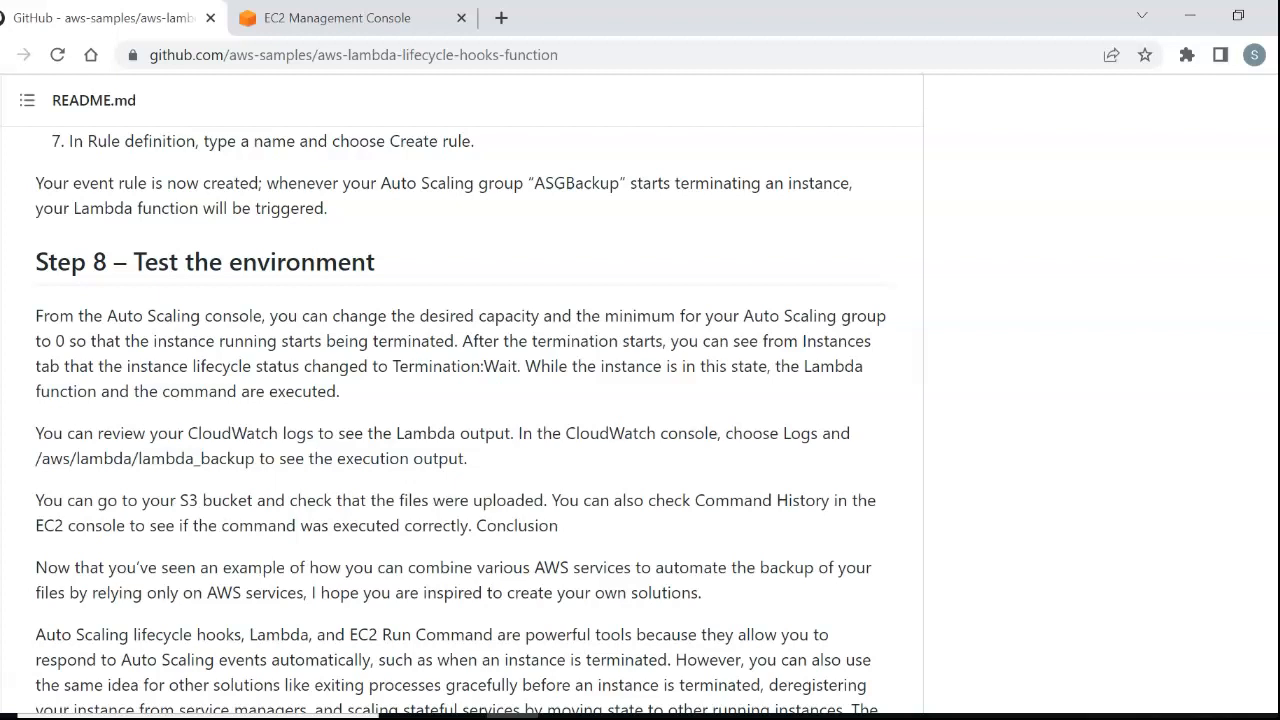
click(340, 18)
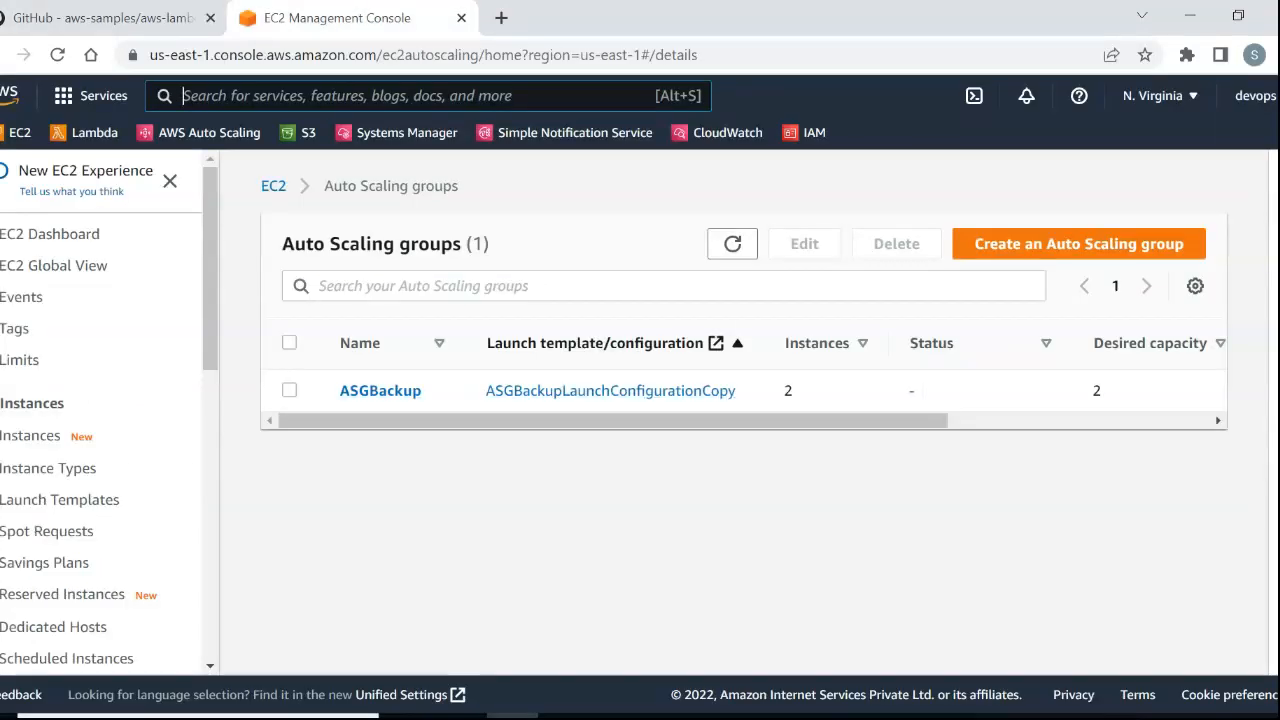
click(380, 391)
click(786, 244)
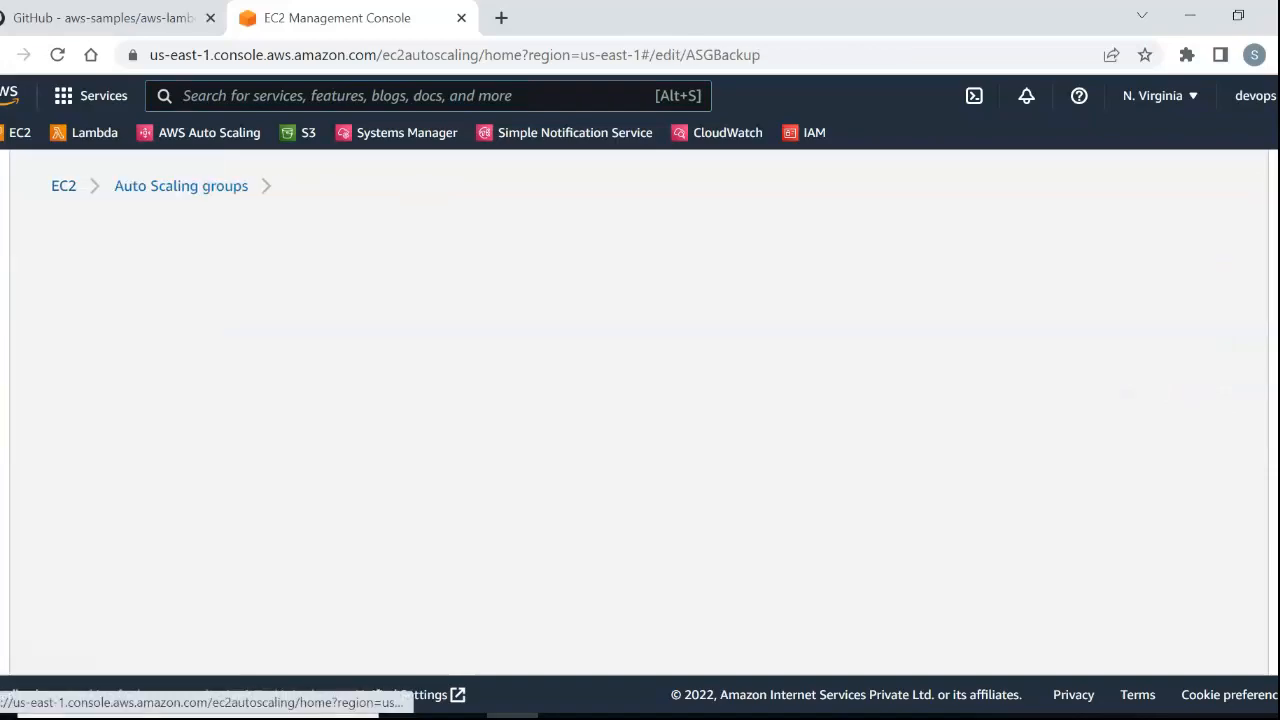
Read the README's Step 8 – Test the environment for the capacity change, CloudWatch log, and S3 bucket checks.
click(80, 18)
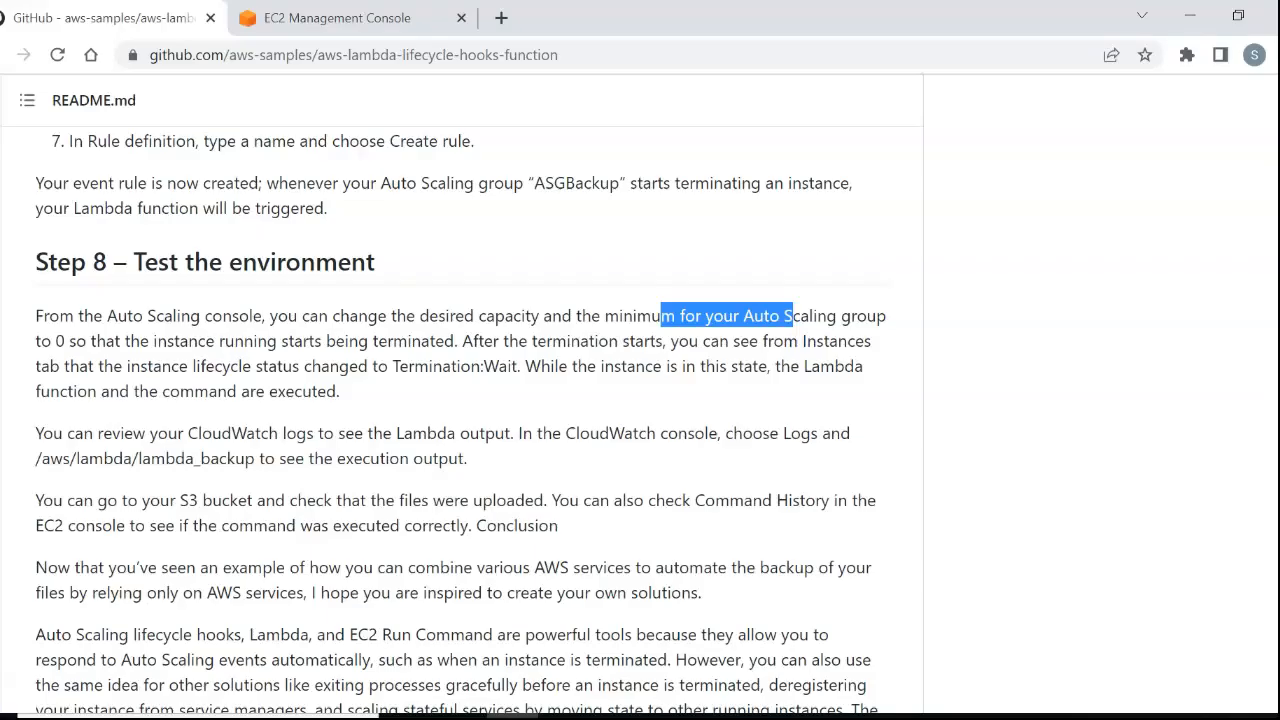
click(793, 317)
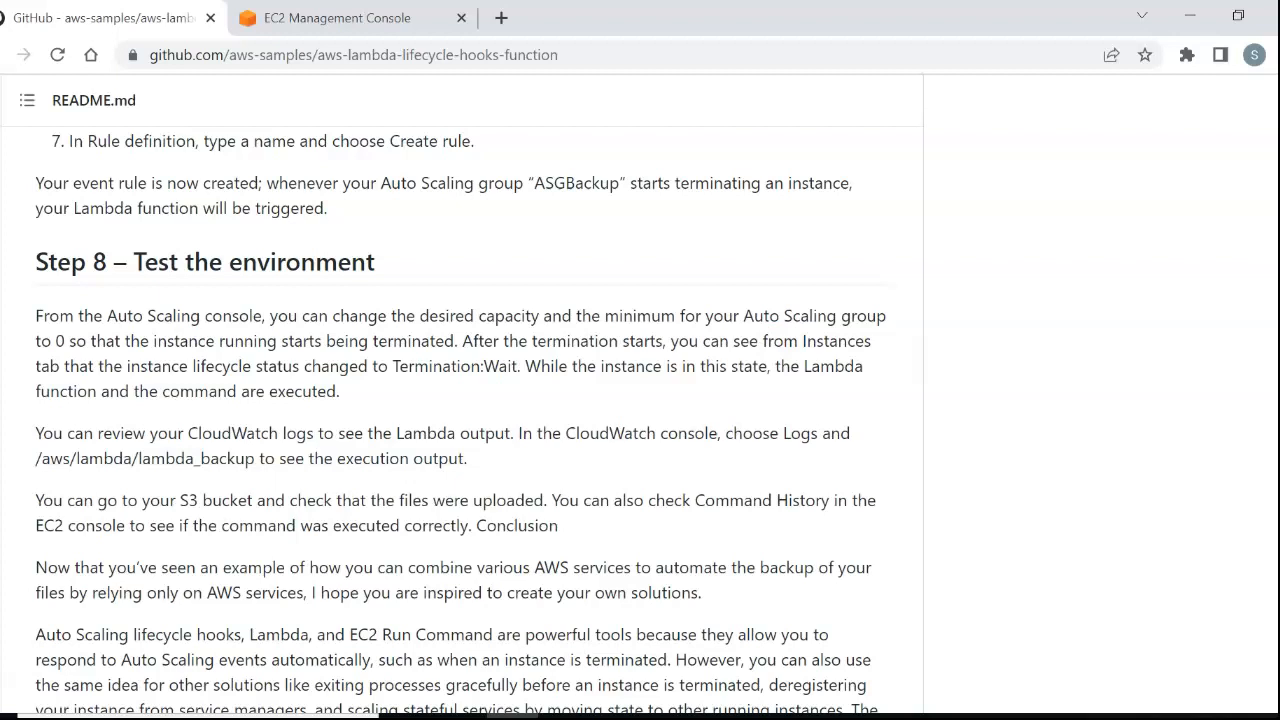
drag(602, 316, 718, 341)
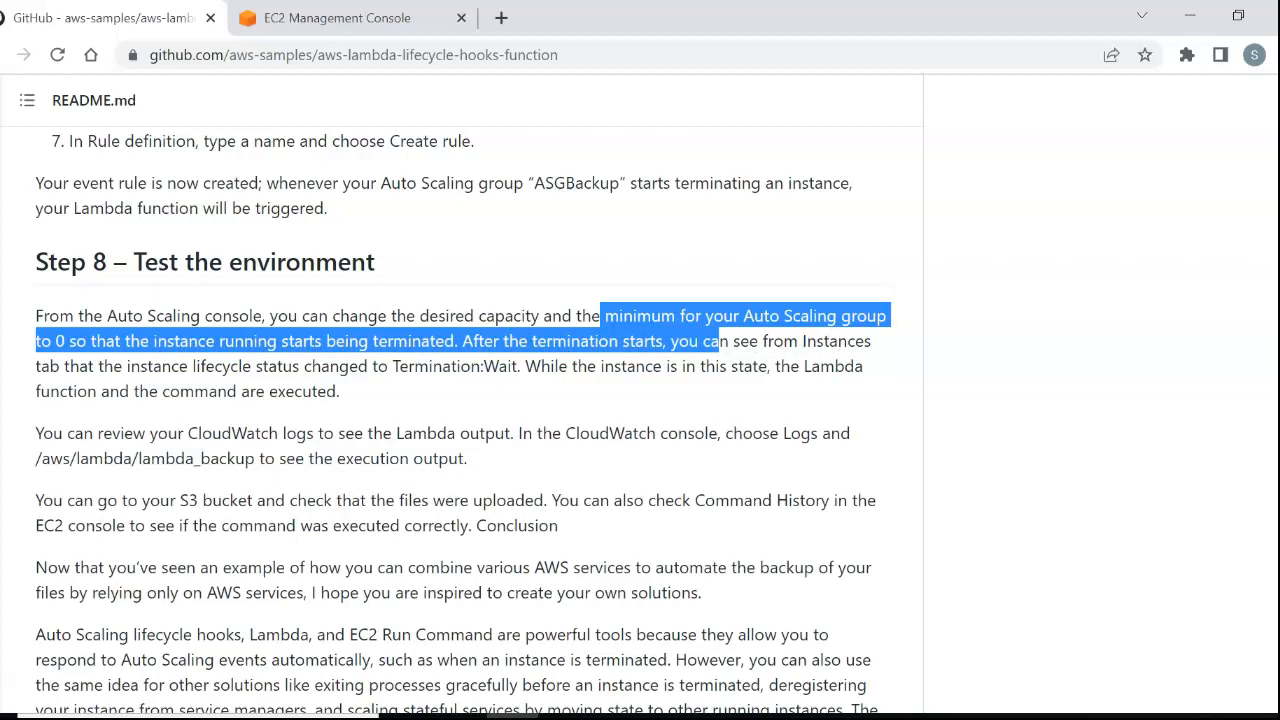
drag(36, 459, 540, 470)
scroll(462, 420, down, 2)
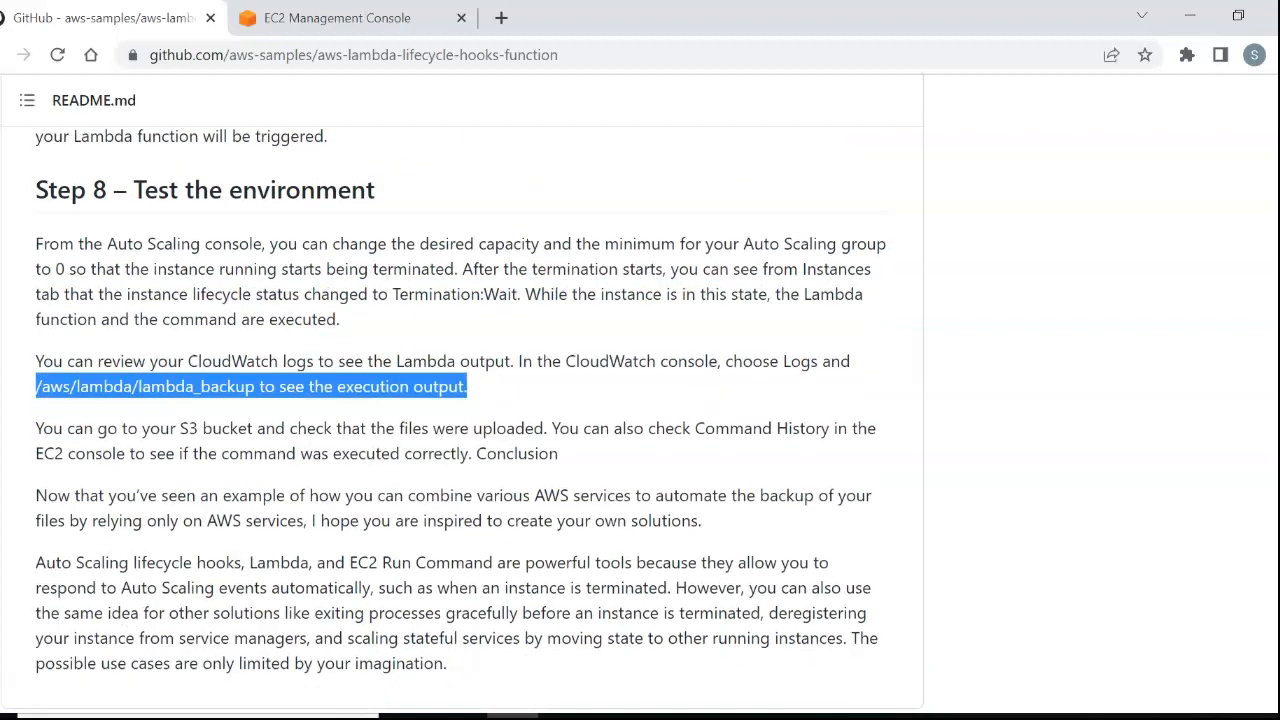
drag(170, 396, 560, 463)
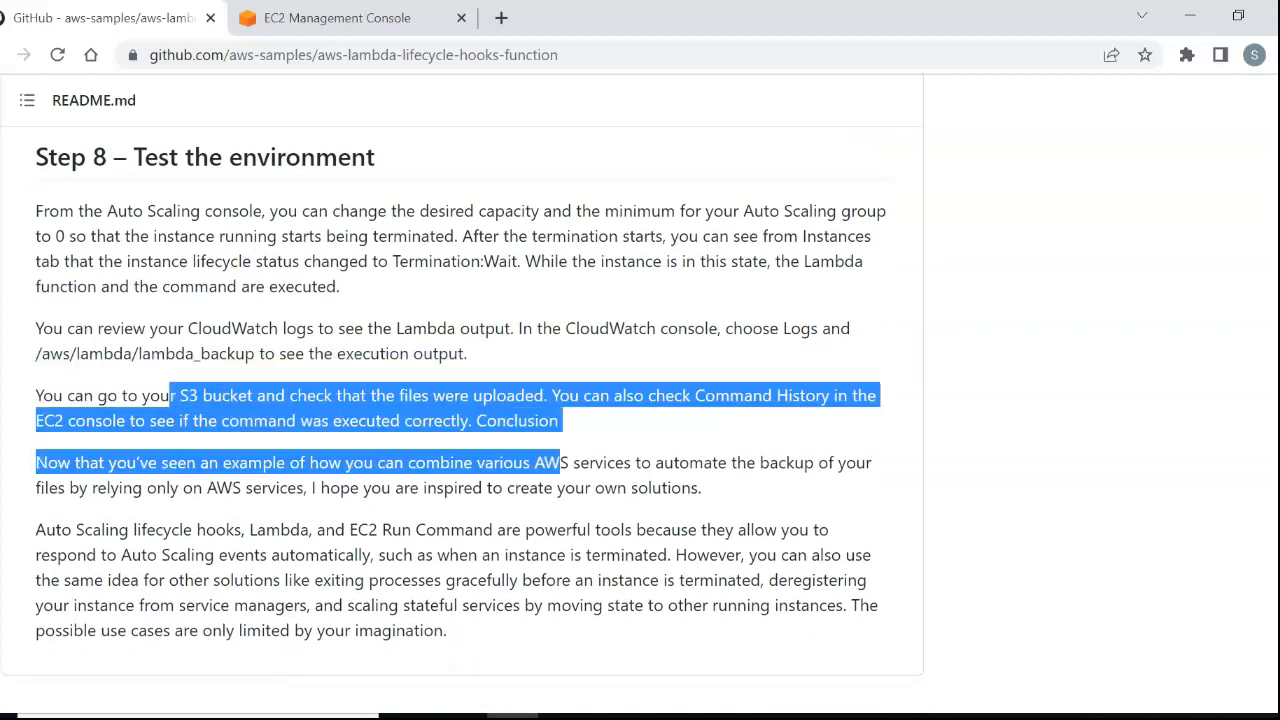
Set the desired capacity of the ASGBackup group to 0 and update the group.
click(340, 18)
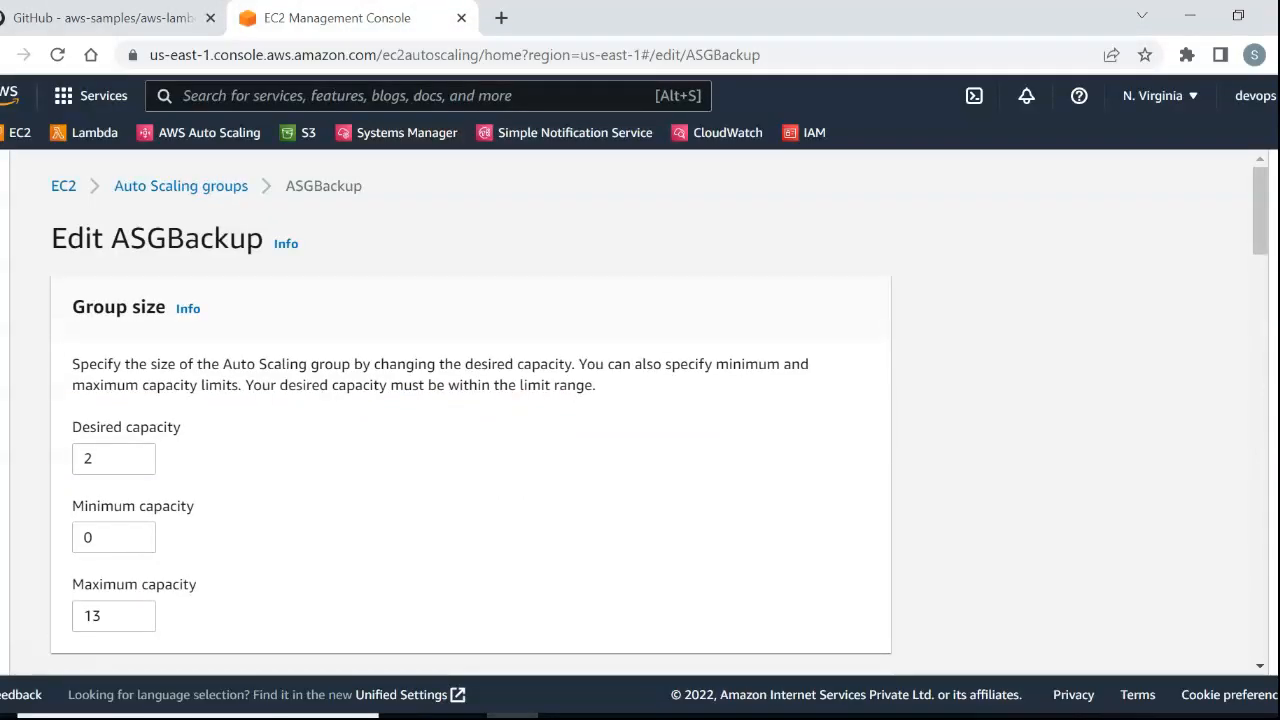
double_click(102, 459)
text(0)
scroll(470, 410, down, 15)
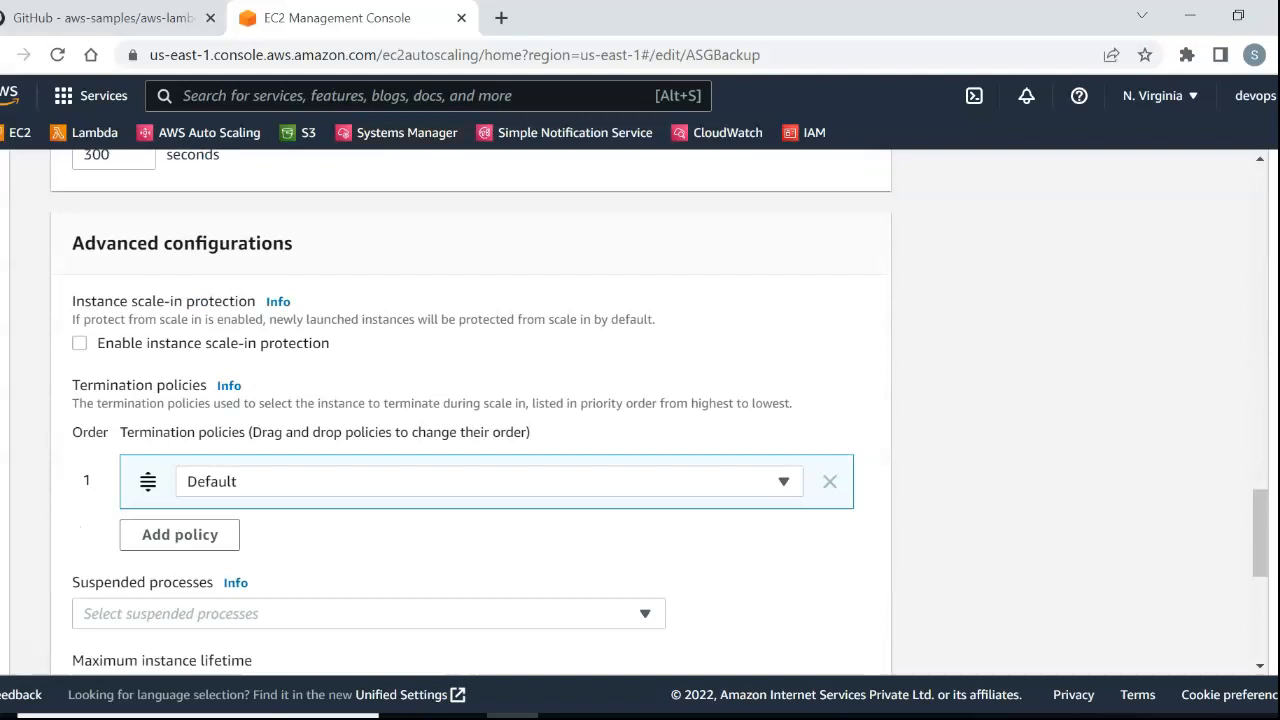
scroll(470, 410, down, 5)
click(832, 638)
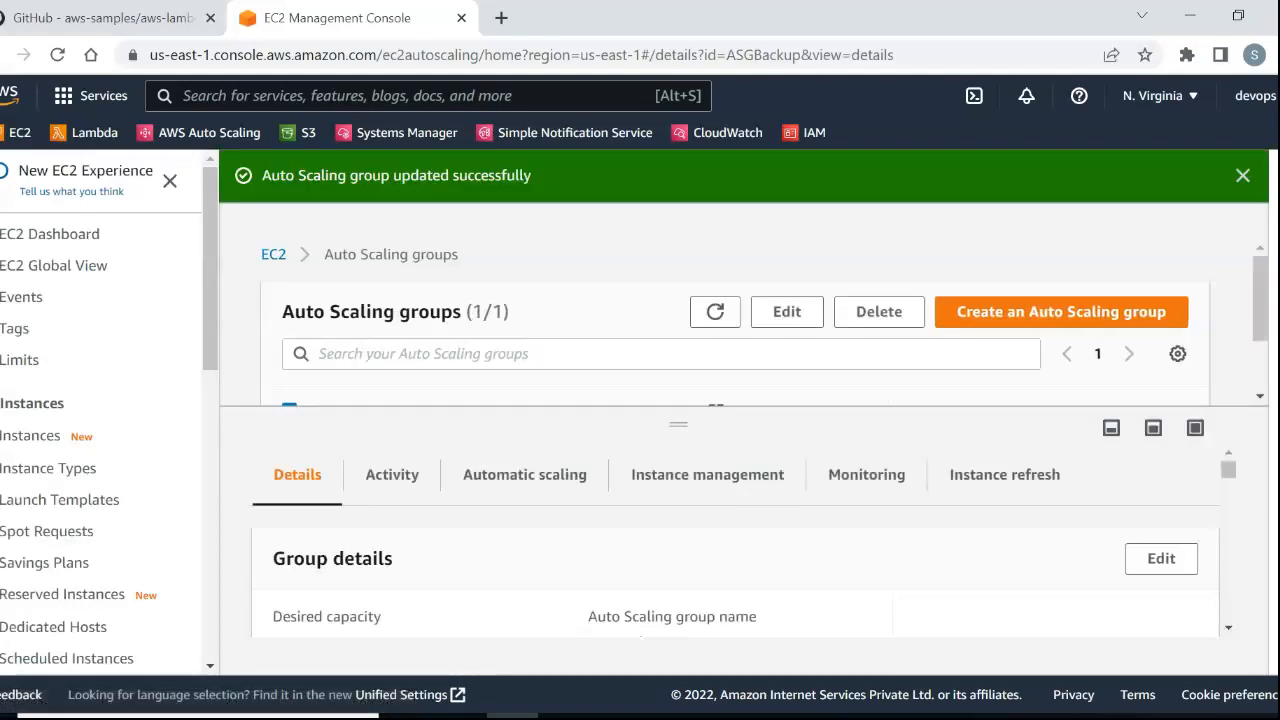
Refresh the Auto Scaling groups list and view the ASGBackup group's status and activity history.
click(715, 311)
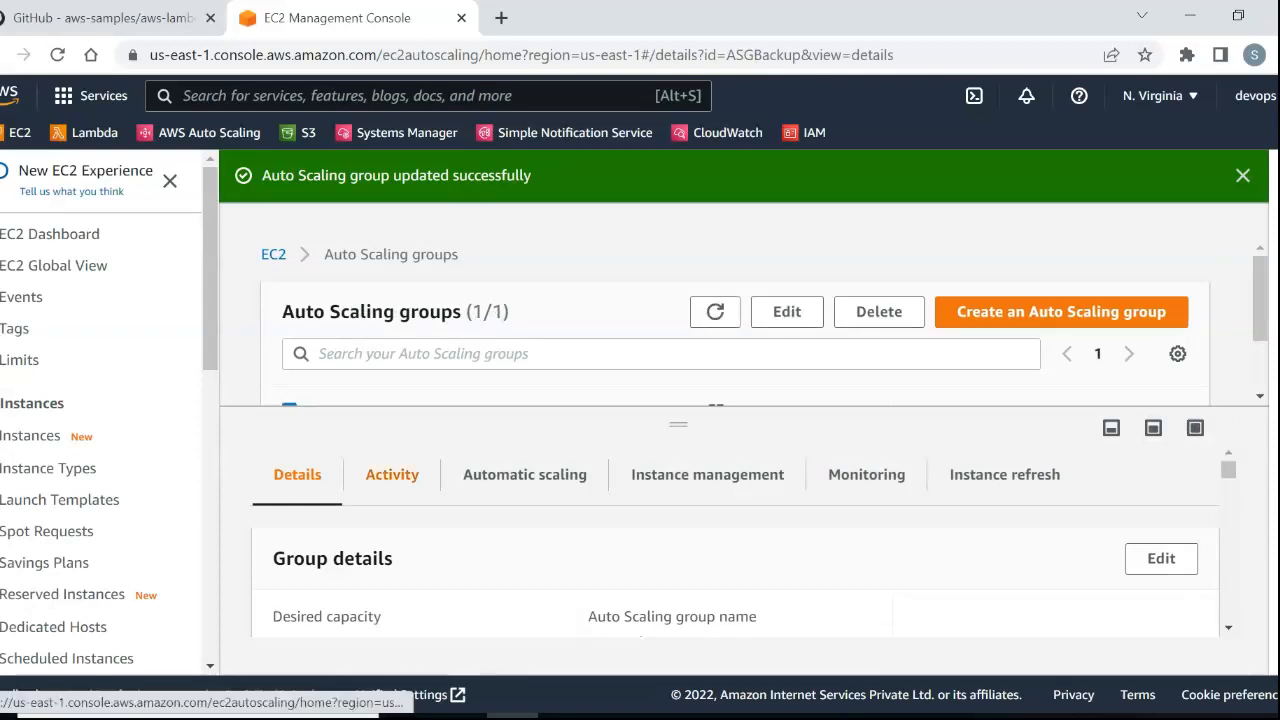
click(392, 474)
scroll(392, 480, down, 2)
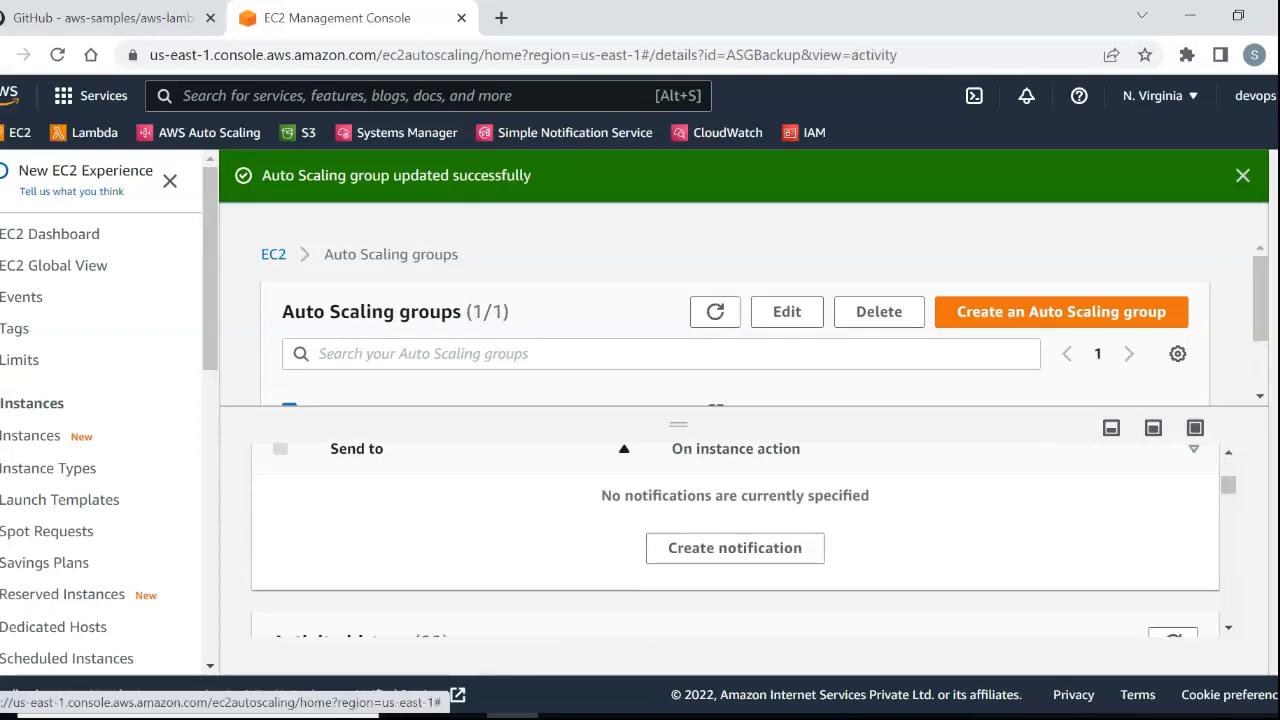
drag(1260, 300, 1260, 347)
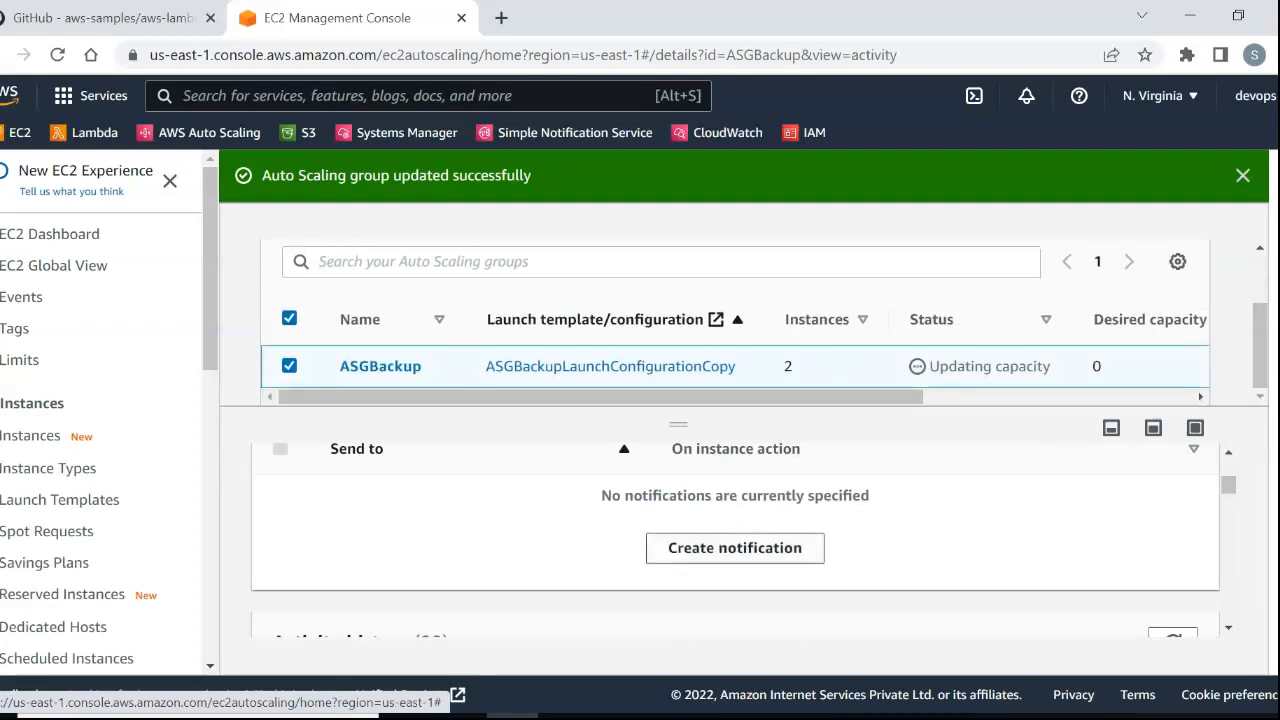
scroll(735, 540, down, 3)
scroll(740, 535, down, 2)
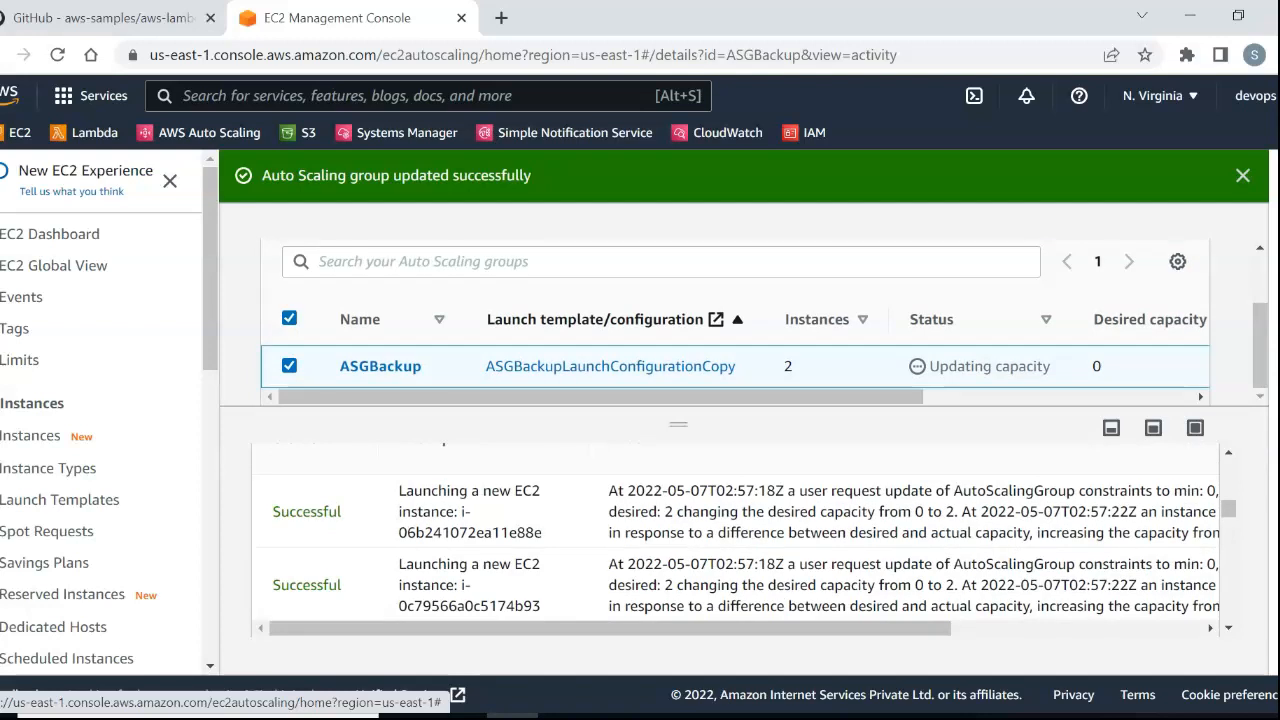
Refresh ASGBackup's activity history and examine the entries for the instances being terminated.
scroll(740, 535, up, 2)
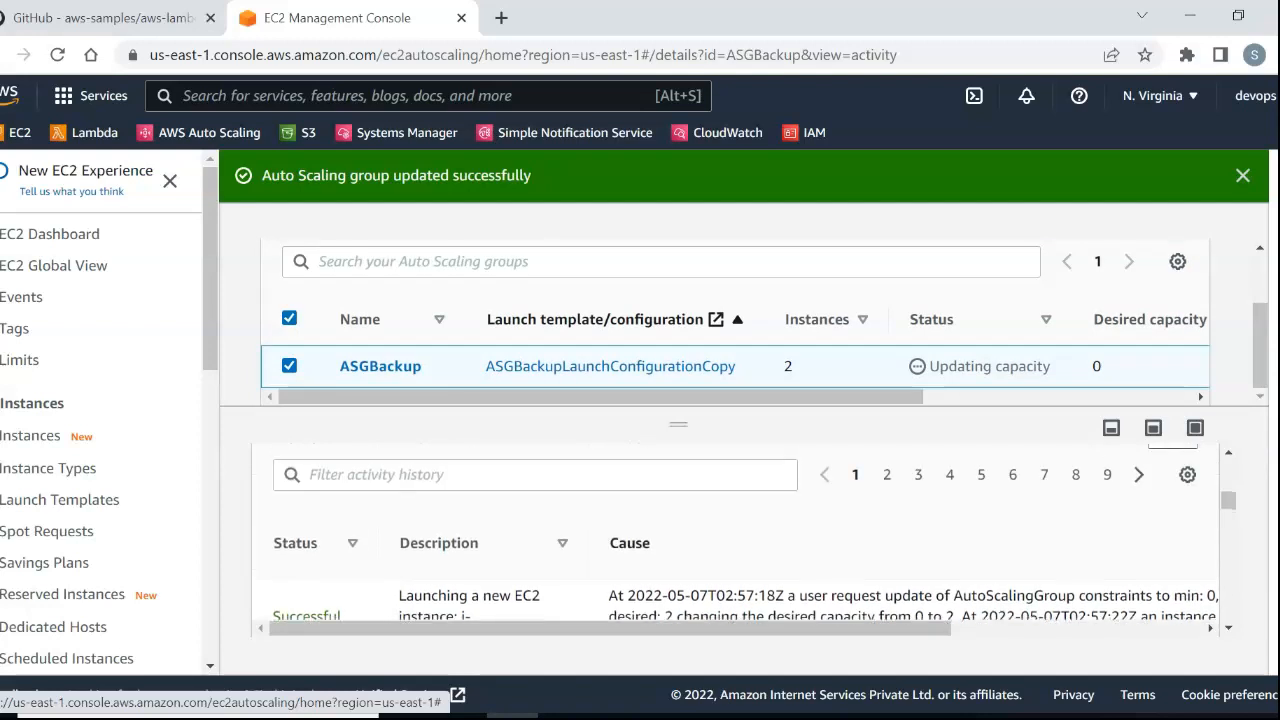
scroll(740, 535, up, 1)
click(1173, 538)
scroll(740, 538, down, 1)
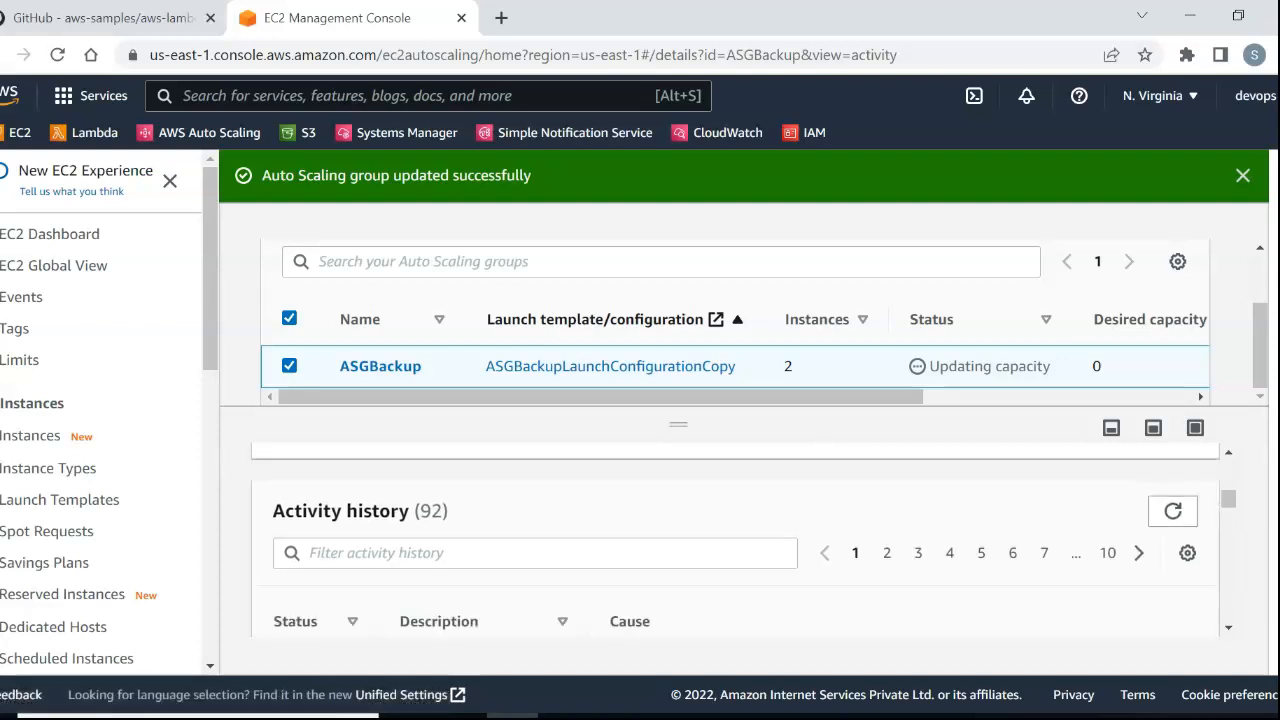
scroll(740, 538, down, 3)
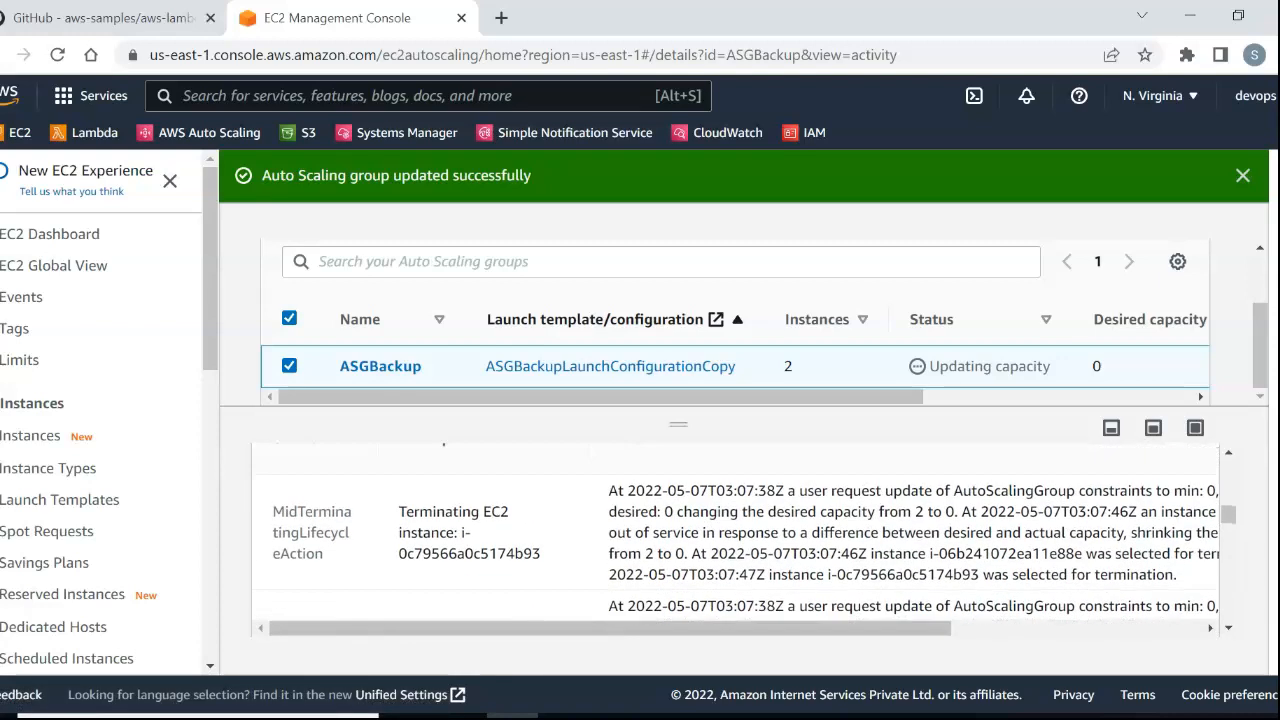
drag(399, 512, 598, 573)
click(598, 573)
scroll(735, 540, up, 1)
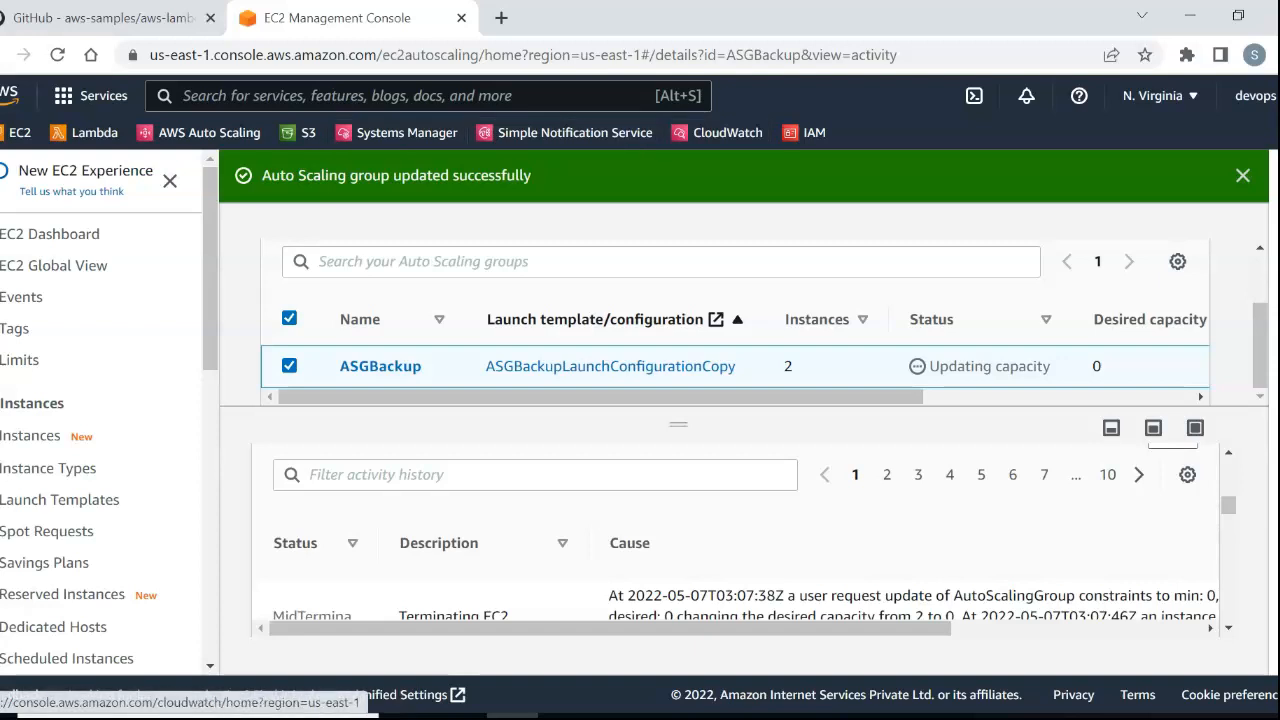
Open the CloudWatch console in the current tab and the S3 console in a new tab.
click(717, 133)
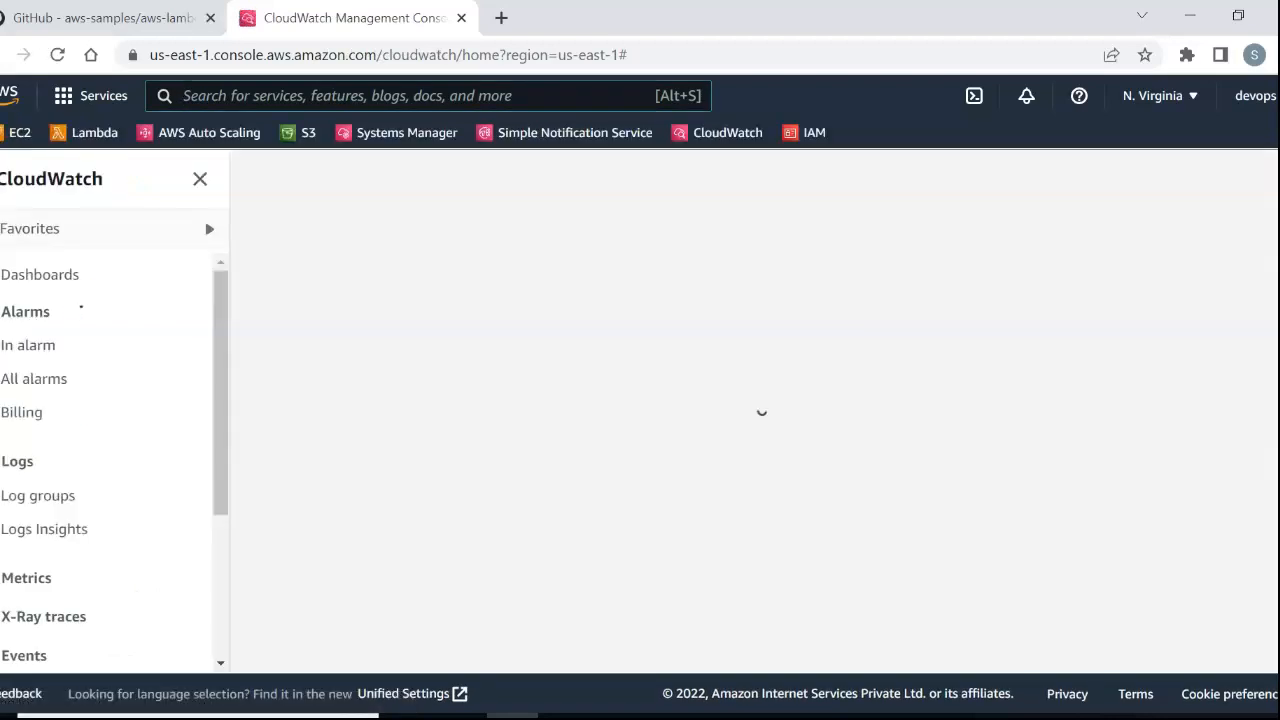
right_click(304, 131)
click(387, 146)
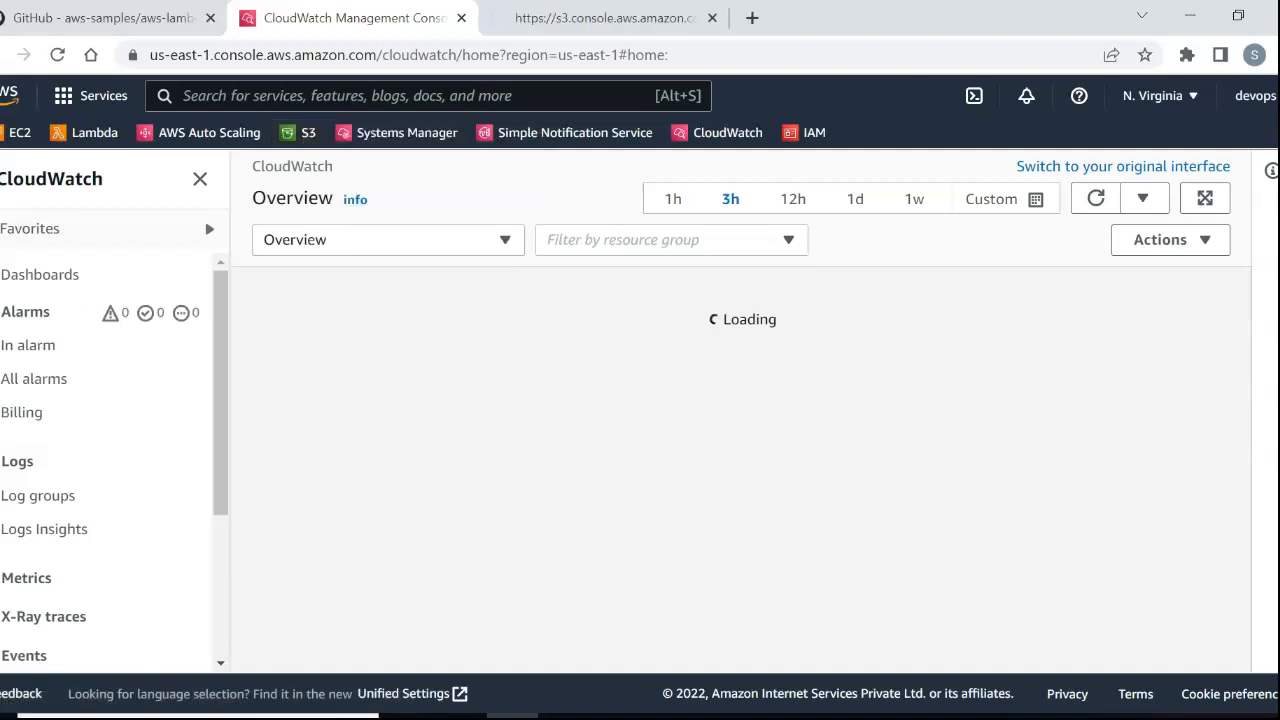
mouse_move(220, 380)
mouse_down()
mouse_move(220, 473)
mouse_move(220, 369)
mouse_up()
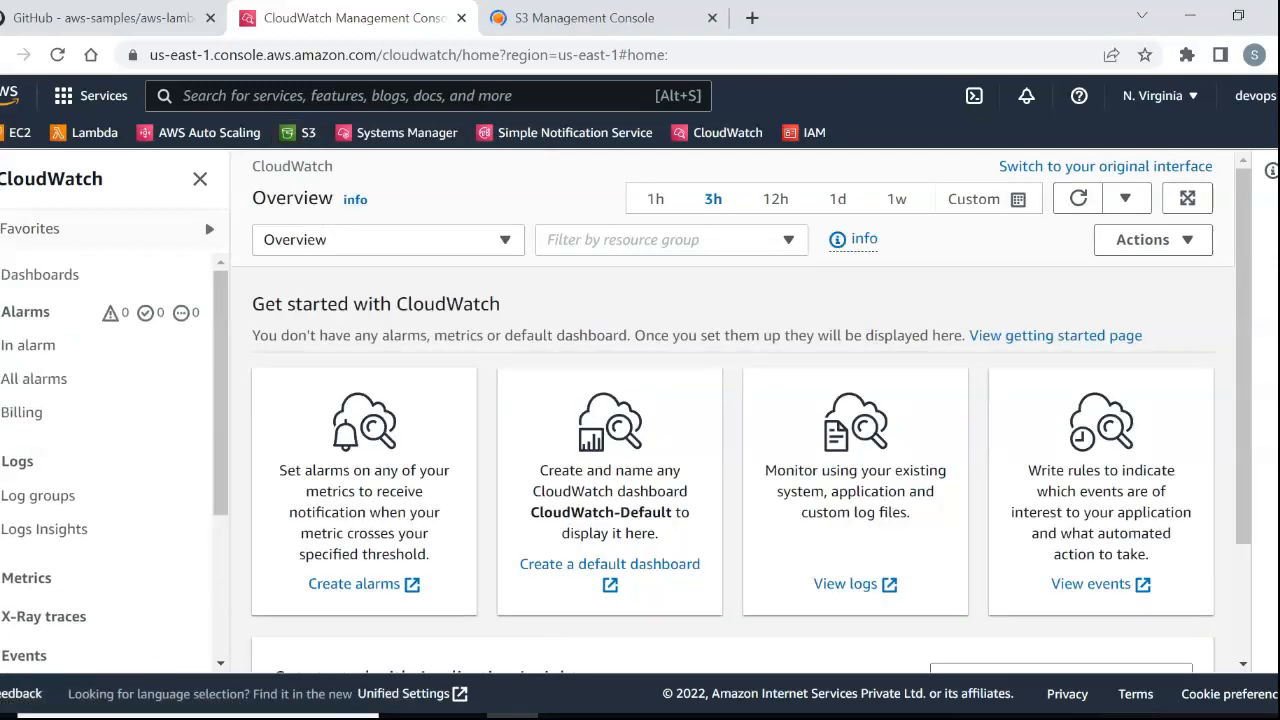
Open the /aws/lambda/lambda_backup log group in CloudWatch and check the last event times of its log streams.
click(38, 495)
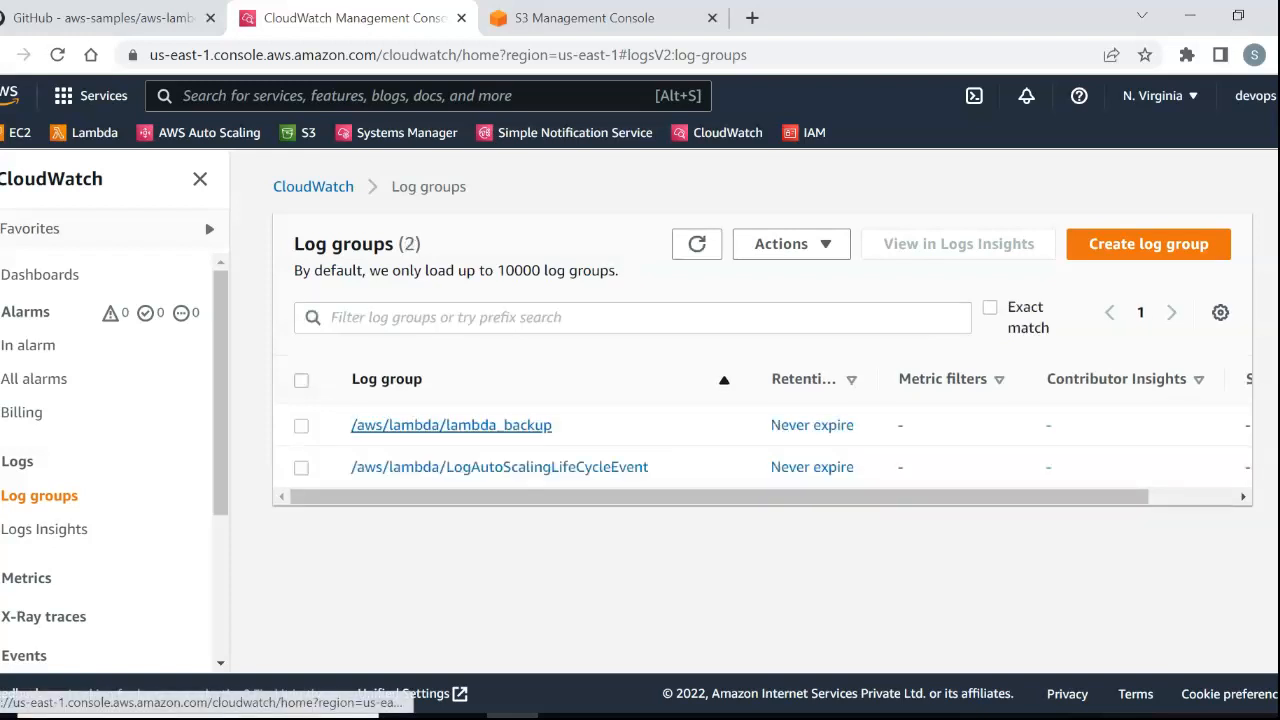
click(451, 425)
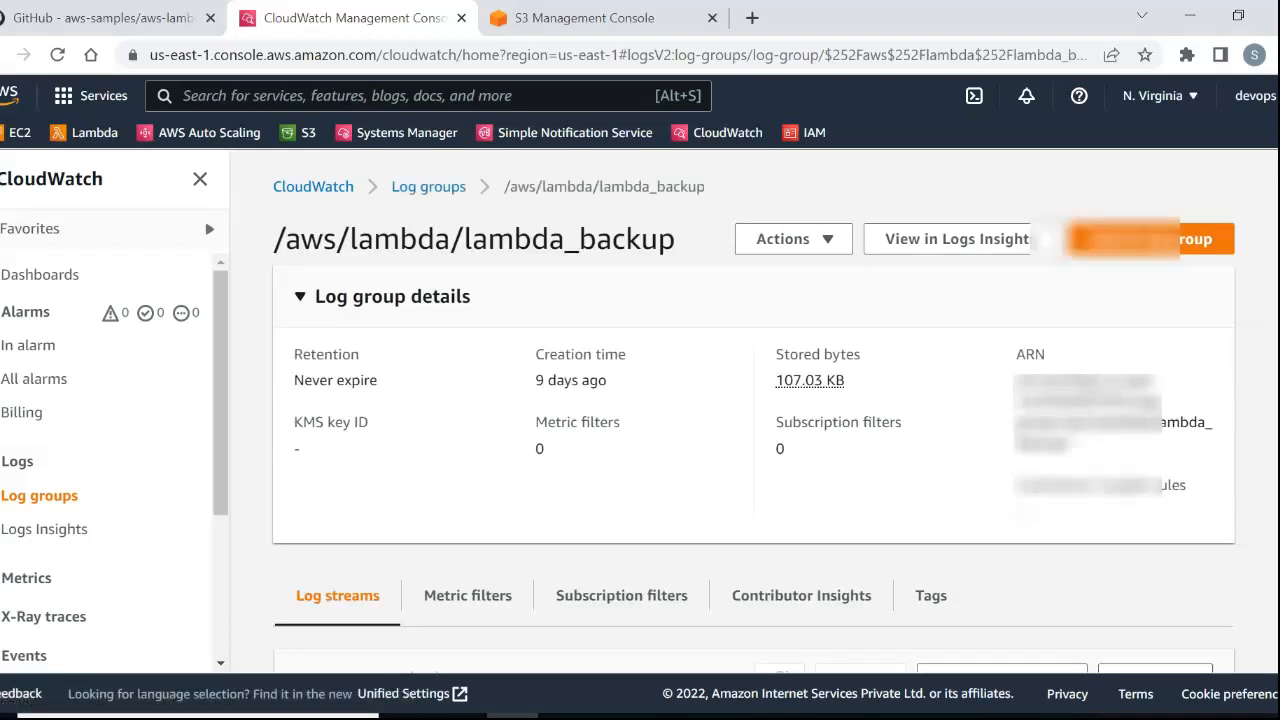
scroll(754, 410, down, 4)
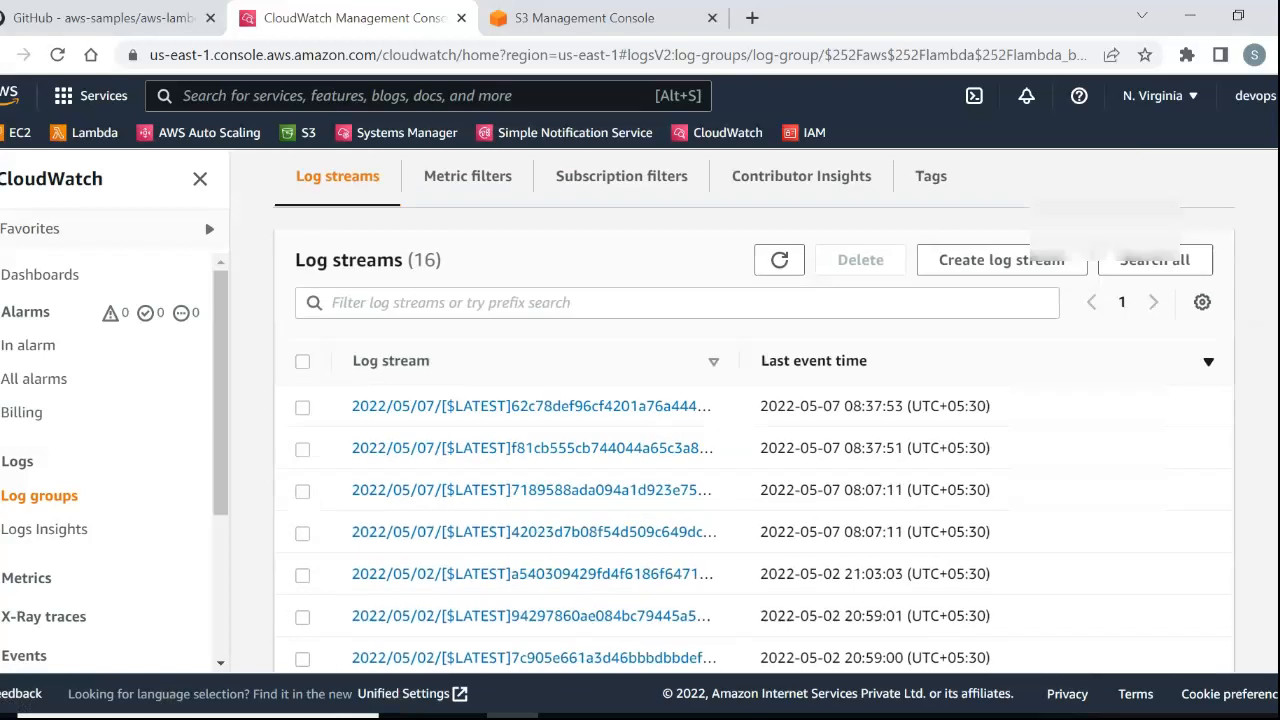
scroll(754, 410, up, 1)
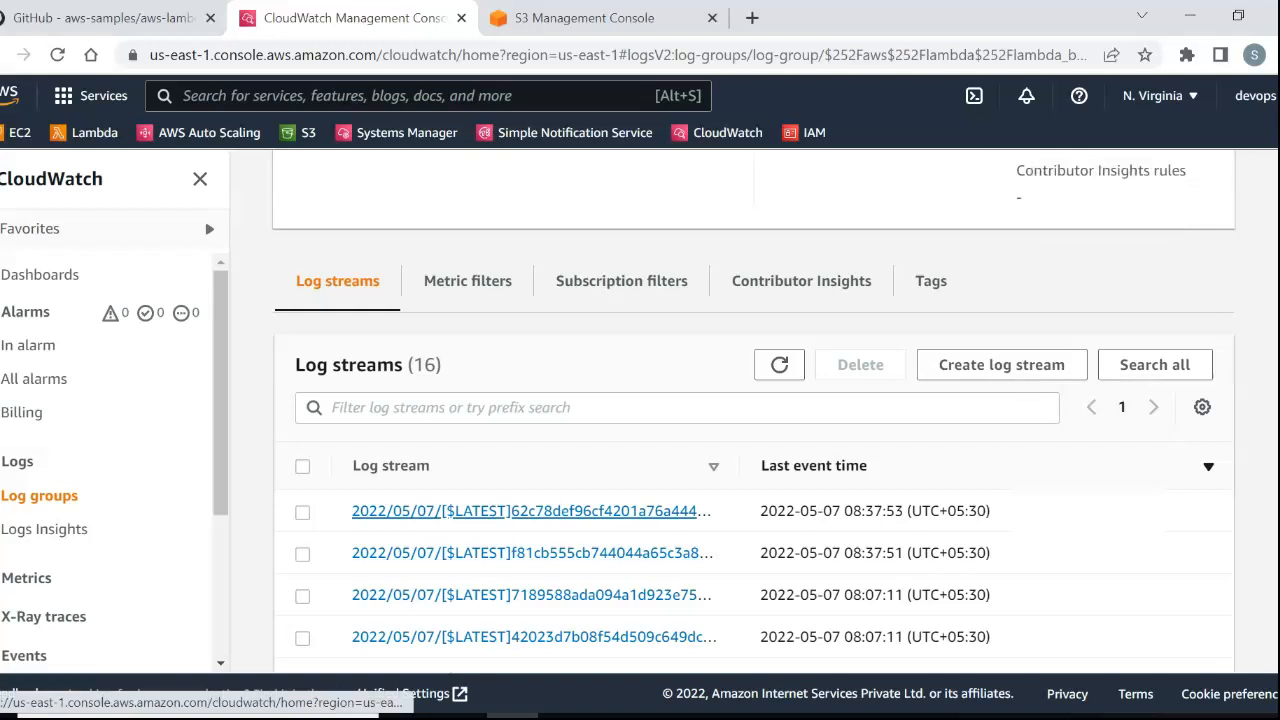
Open the most recent lambda_backup log stream and look through its log events.
click(530, 511)
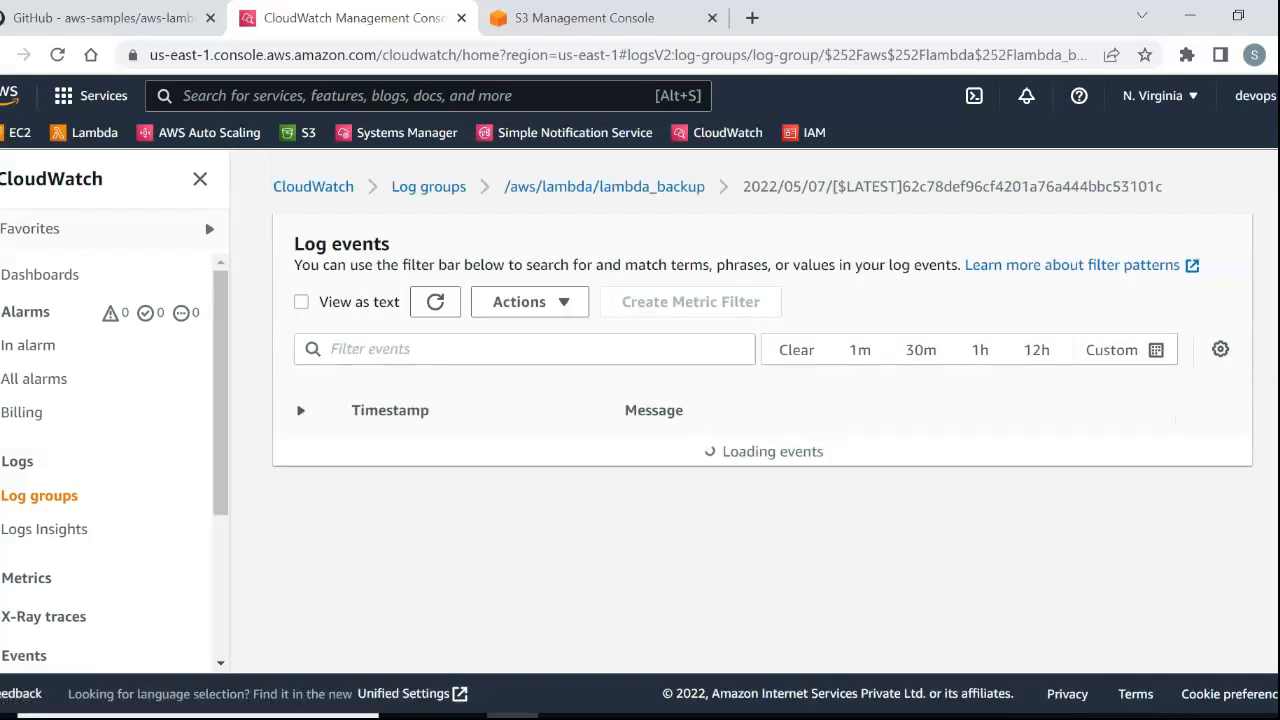
scroll(754, 409, up, 9)
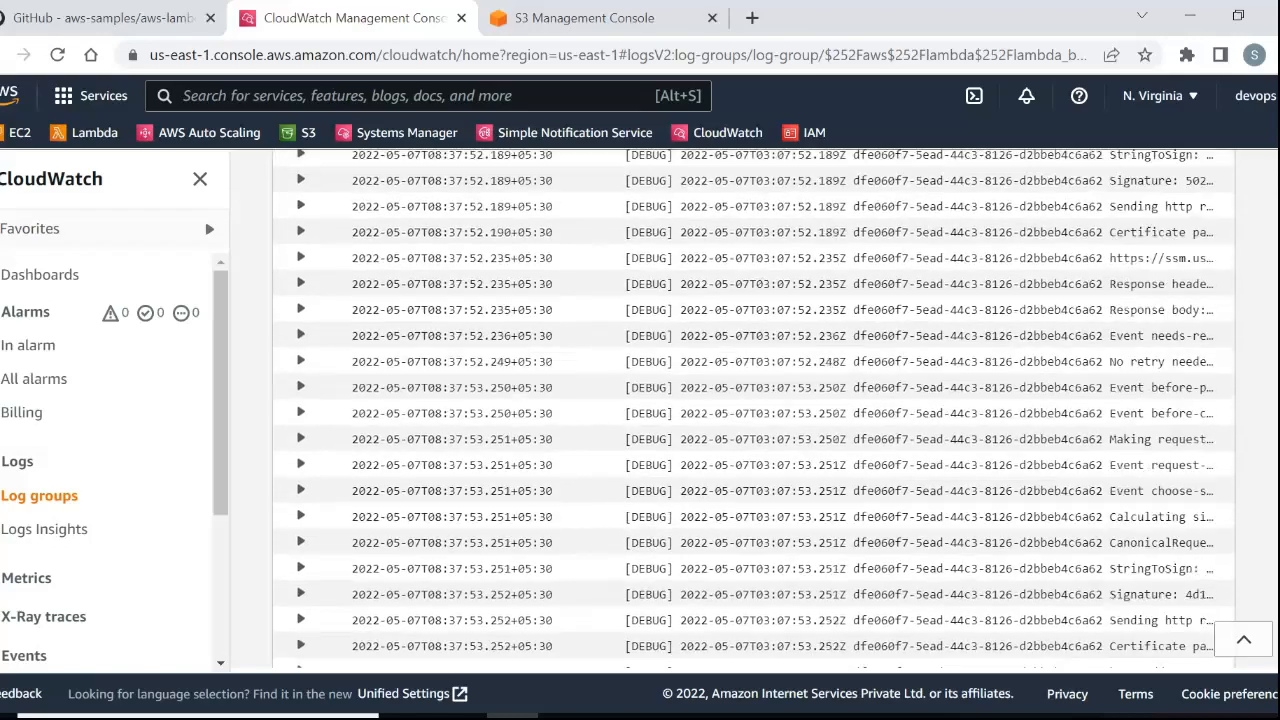
scroll(754, 409, up, 15)
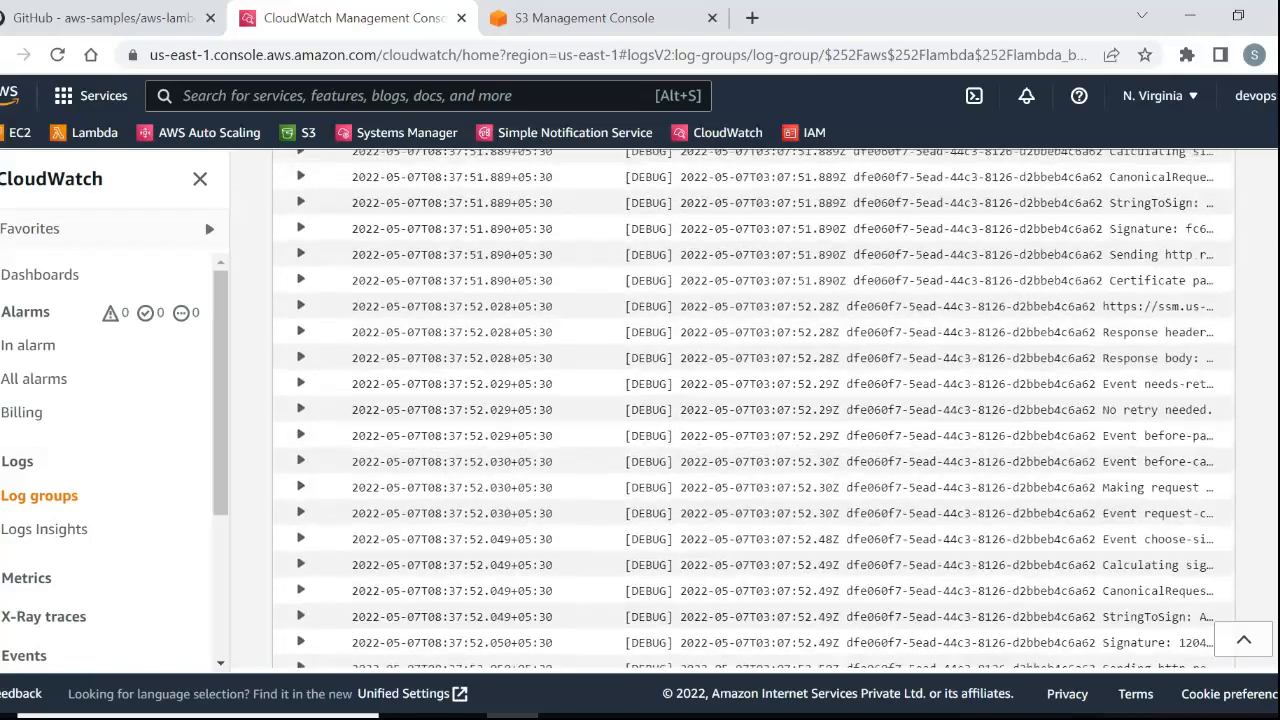
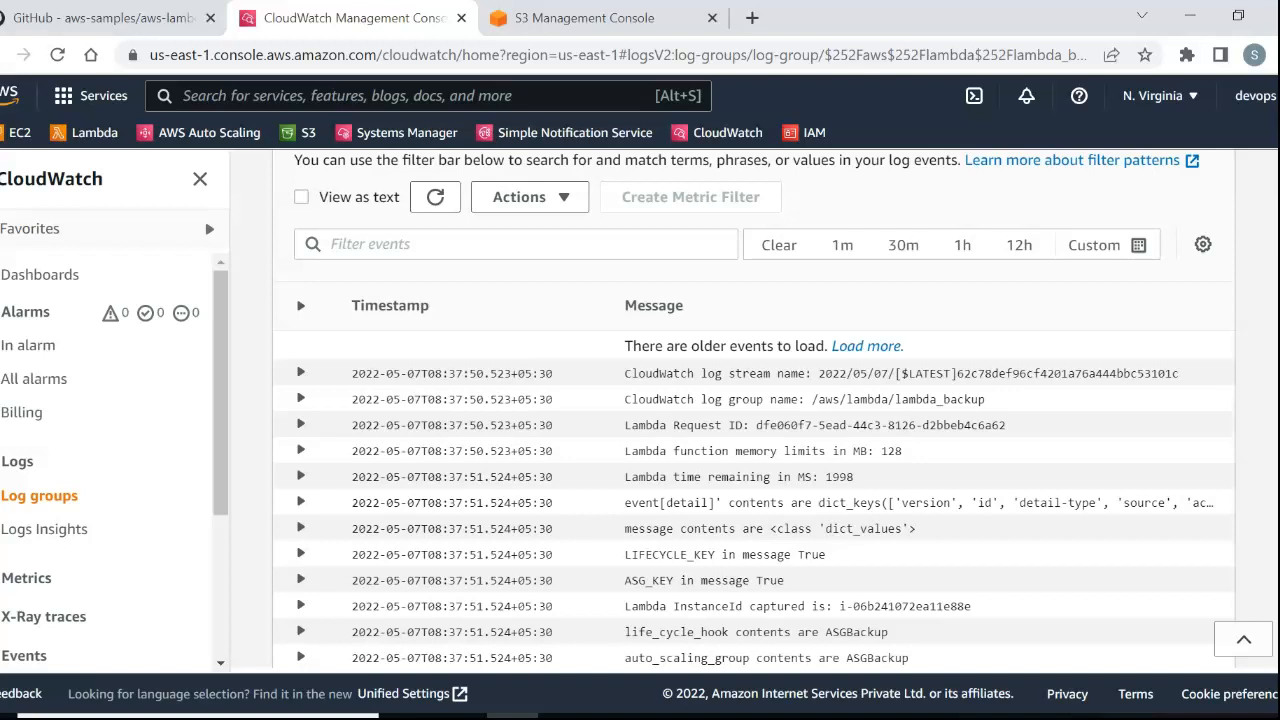
Compare the Lambda InstanceId captured in the log events with the instance ID noted in Notepad.
scroll(754, 408, down, 2)
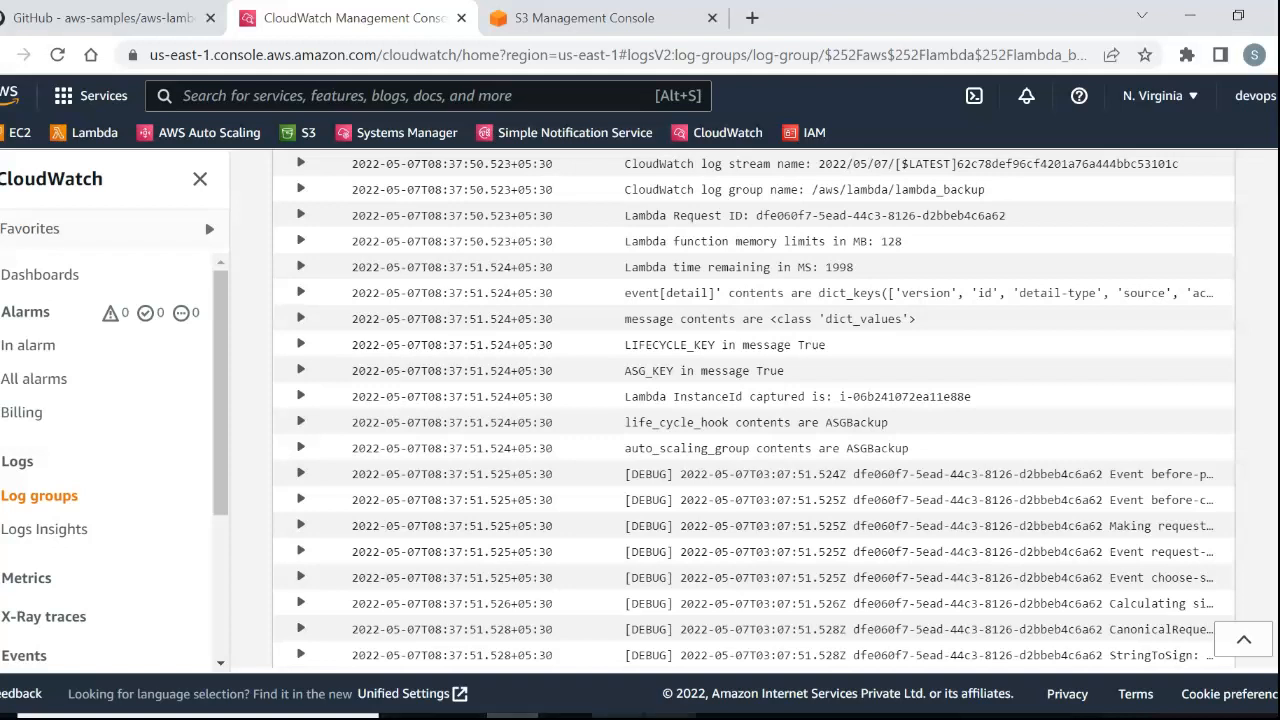
click(670, 715)
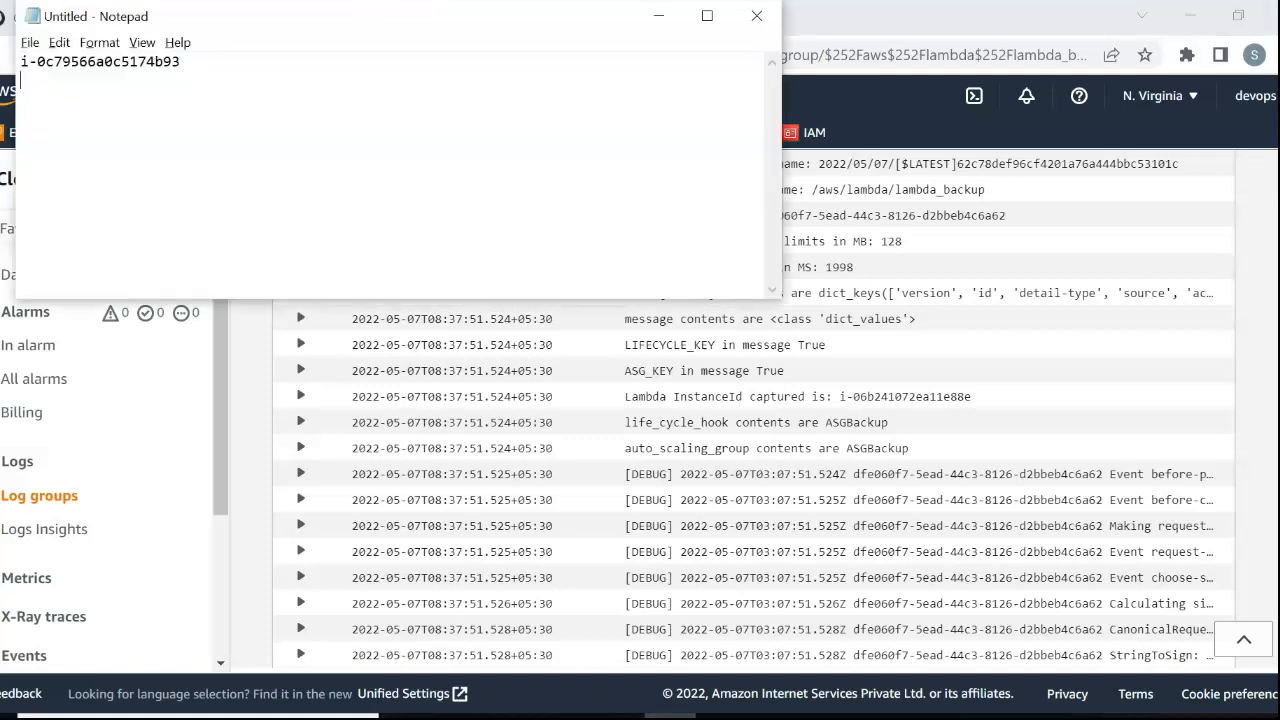
click(658, 15)
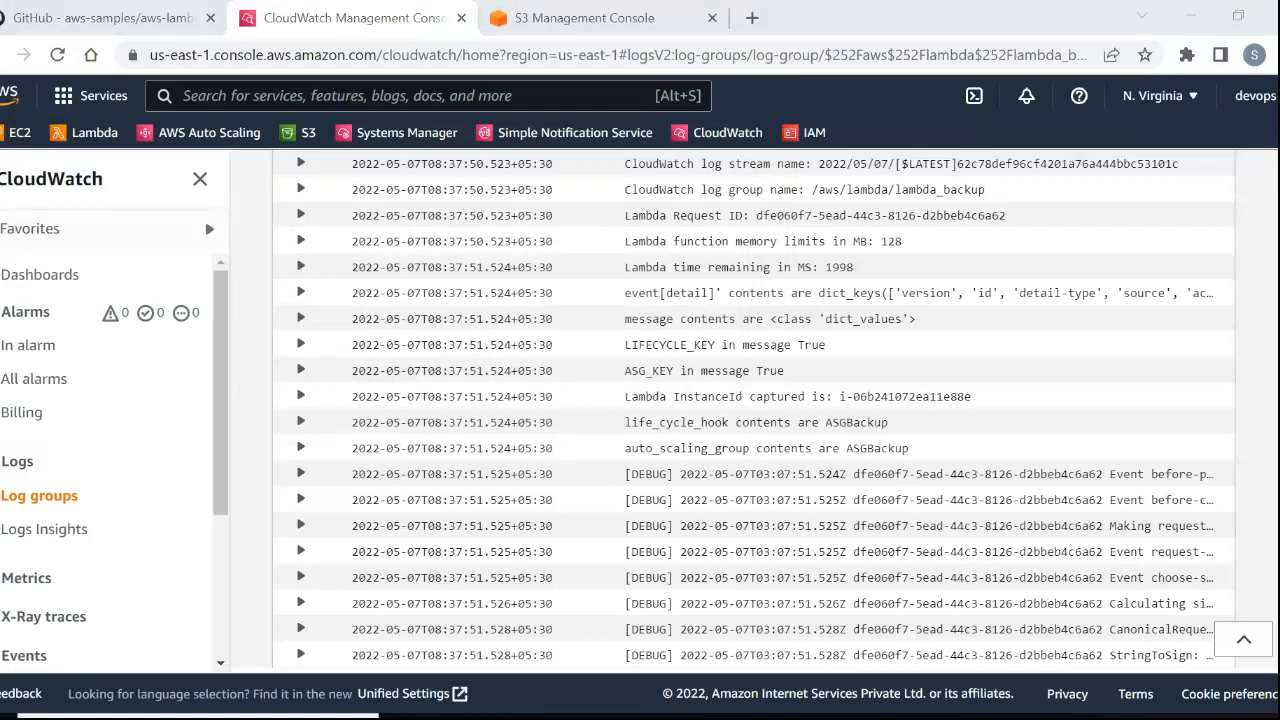
click(670, 715)
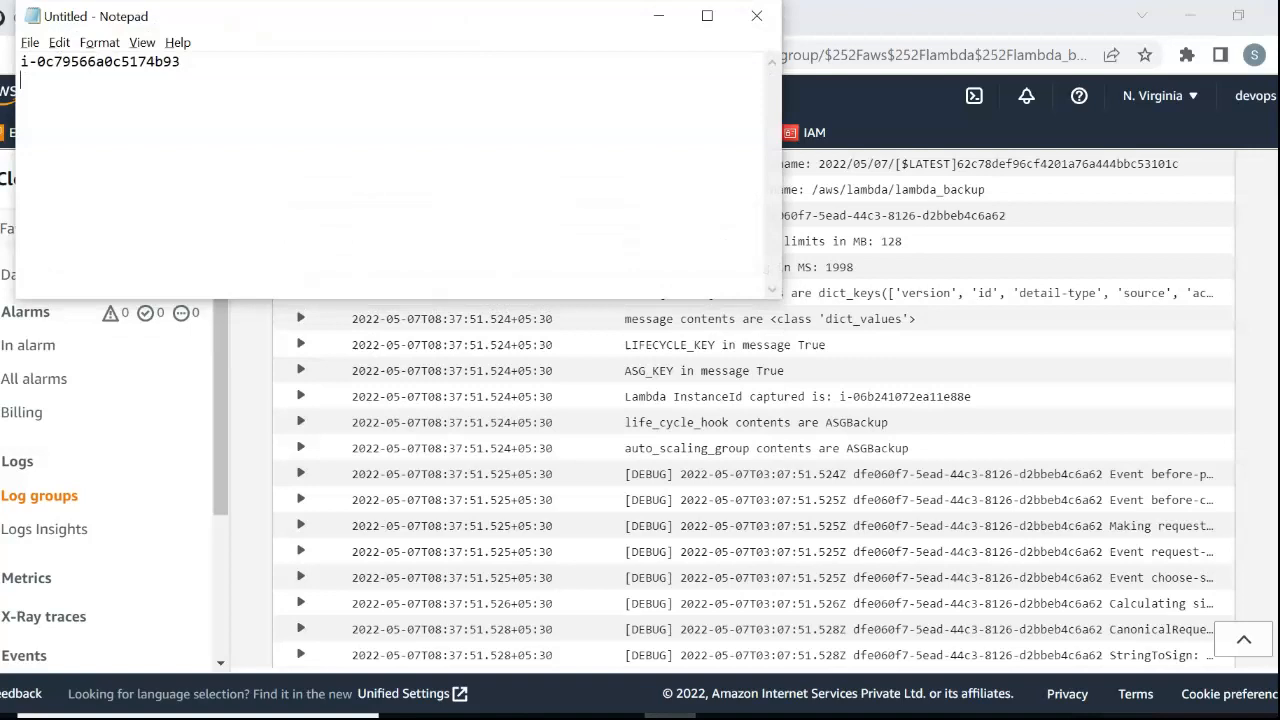
click(658, 15)
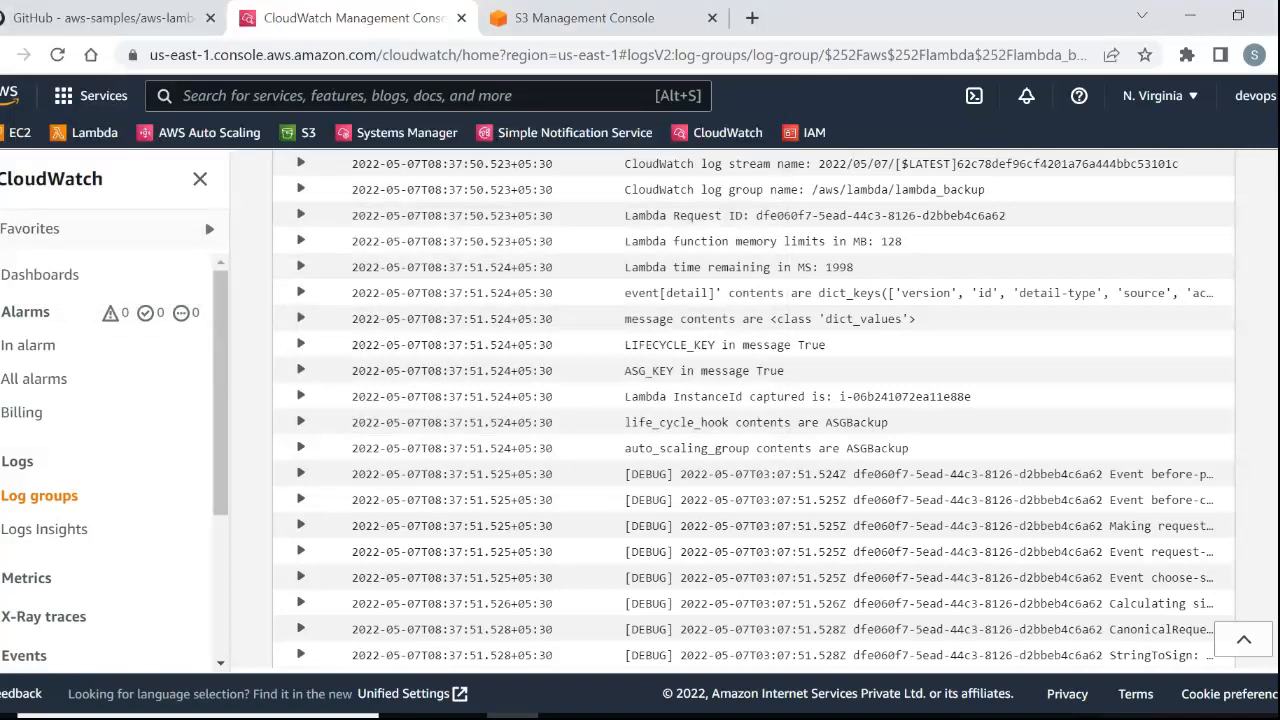
Look through the remaining log events down to the end of the stream.
scroll(750, 410, down, 1)
scroll(750, 410, down, 7)
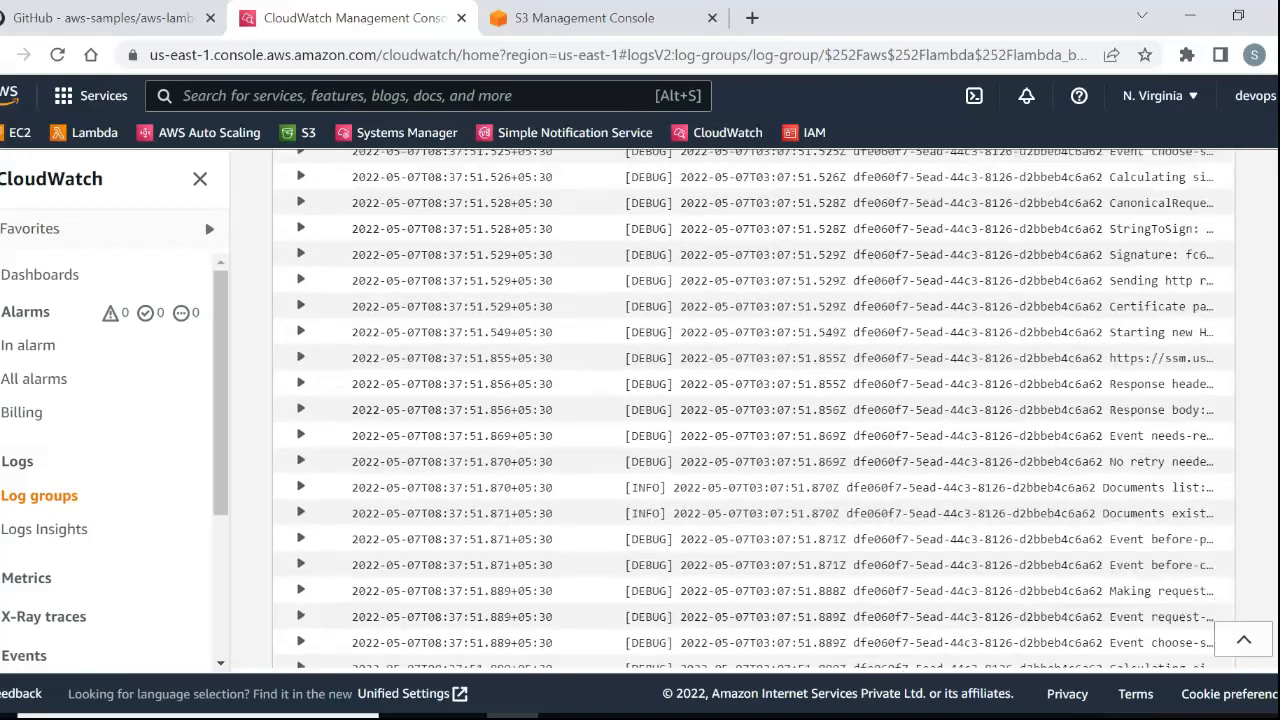
scroll(750, 410, down, 10)
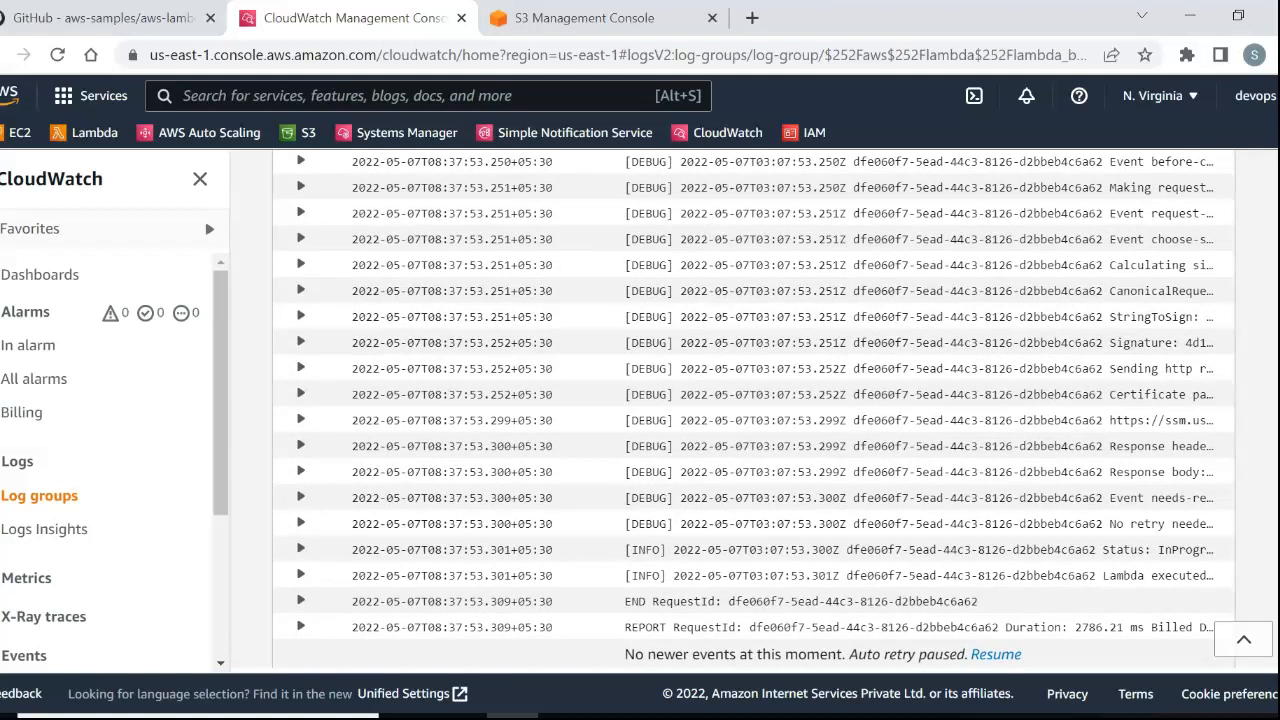
Return to the /aws/lambda/lambda_backup log group, open the second most recent log stream, and load its older events.
scroll(750, 410, up, 20)
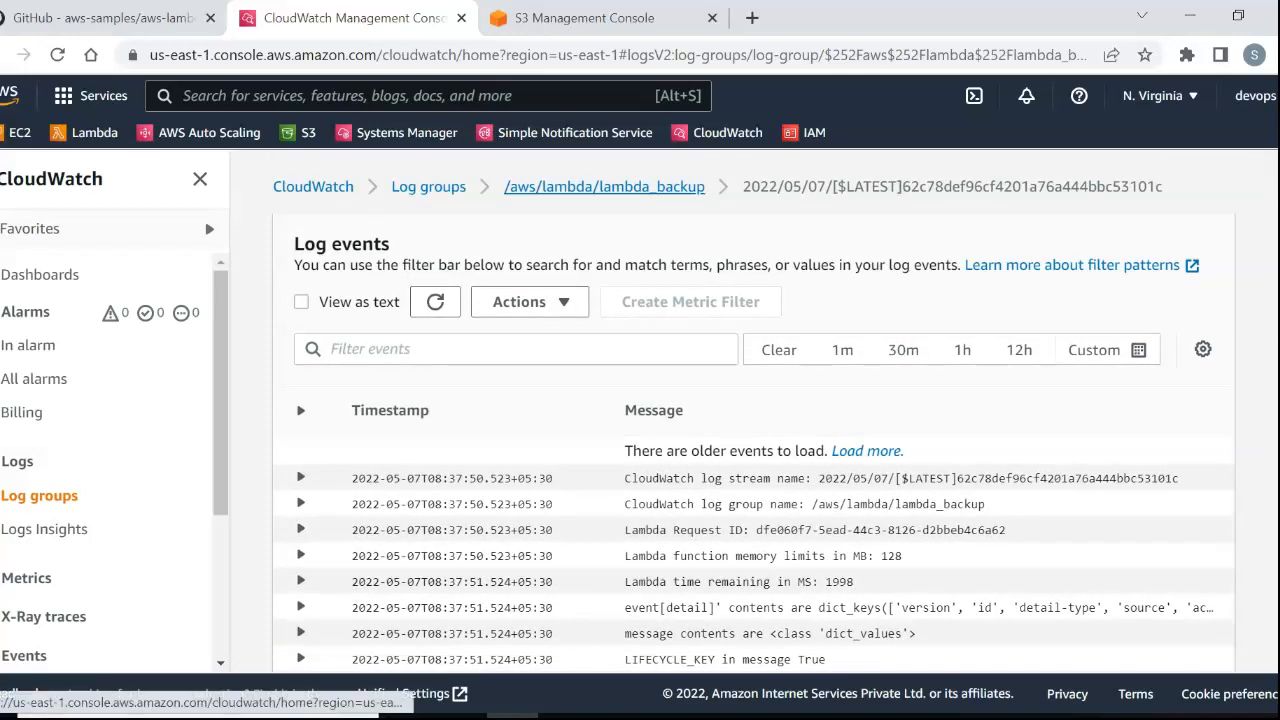
click(604, 181)
scroll(532, 448, down, 5)
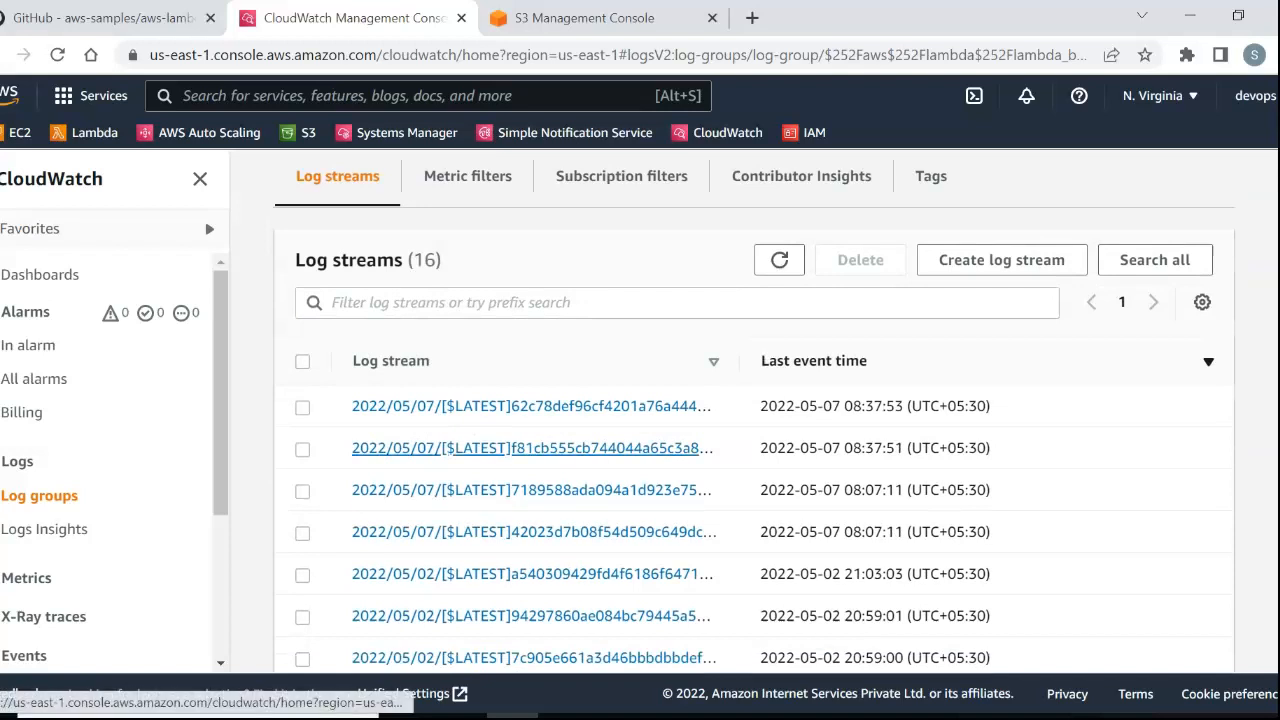
click(532, 448)
scroll(750, 420, down, 10)
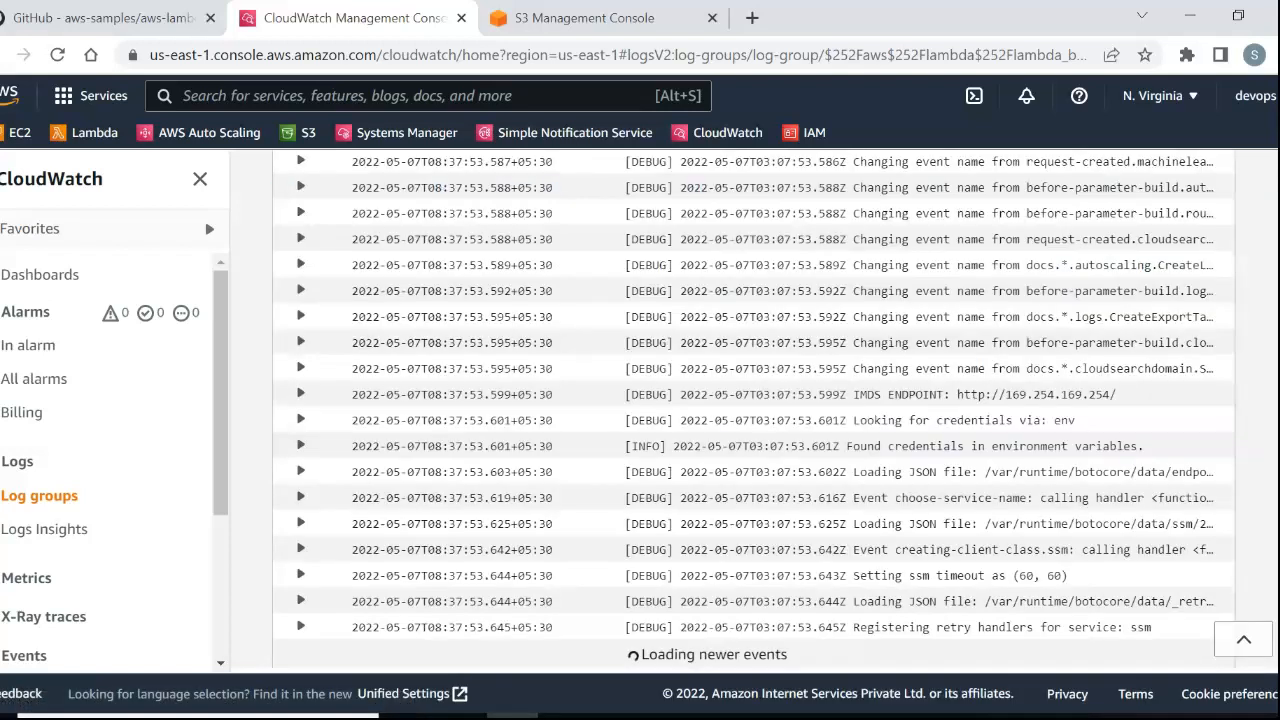
scroll(754, 409, up, 10)
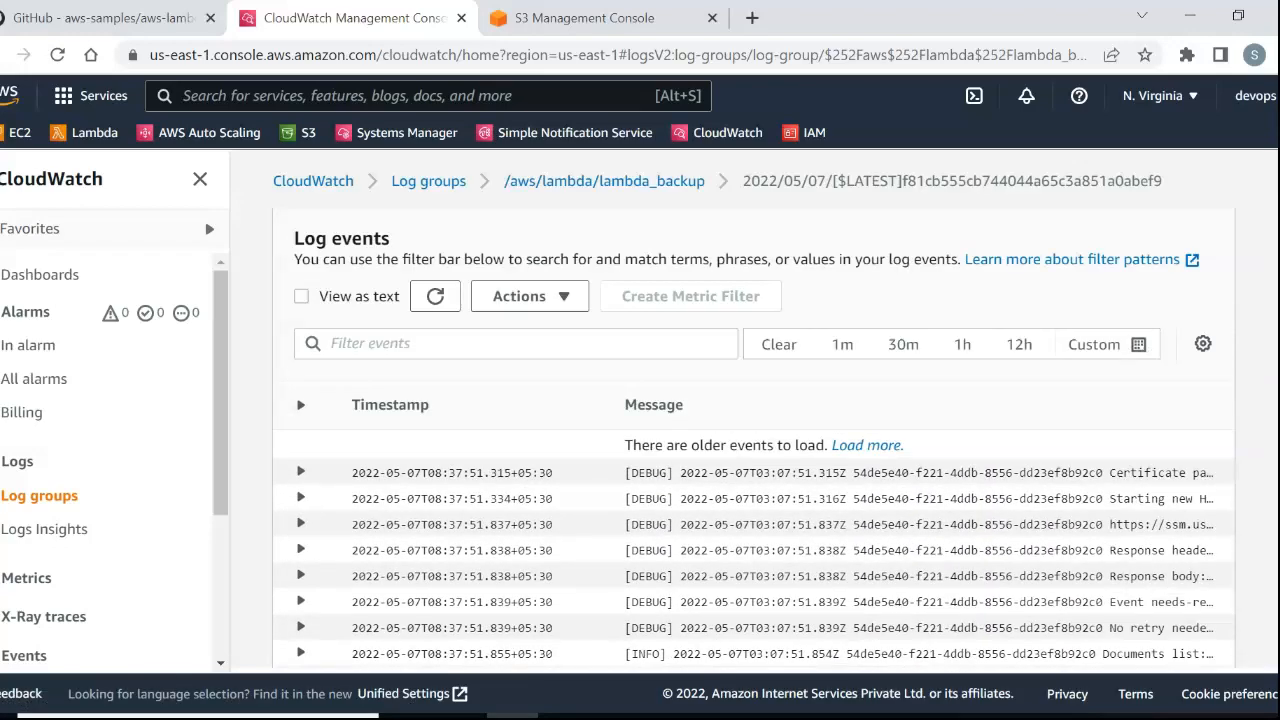
click(866, 445)
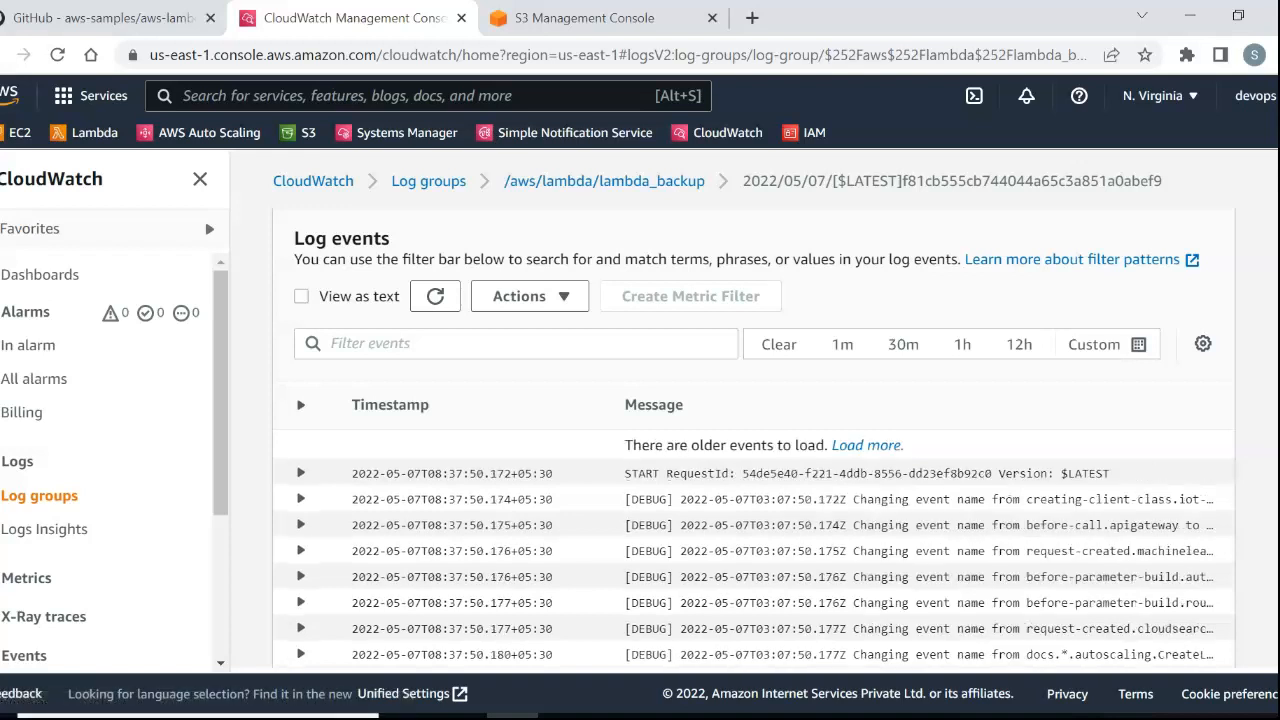
Find the captured Lambda InstanceId in this log stream and compare it with the instance ID in Notepad.
scroll(754, 450, down, 5)
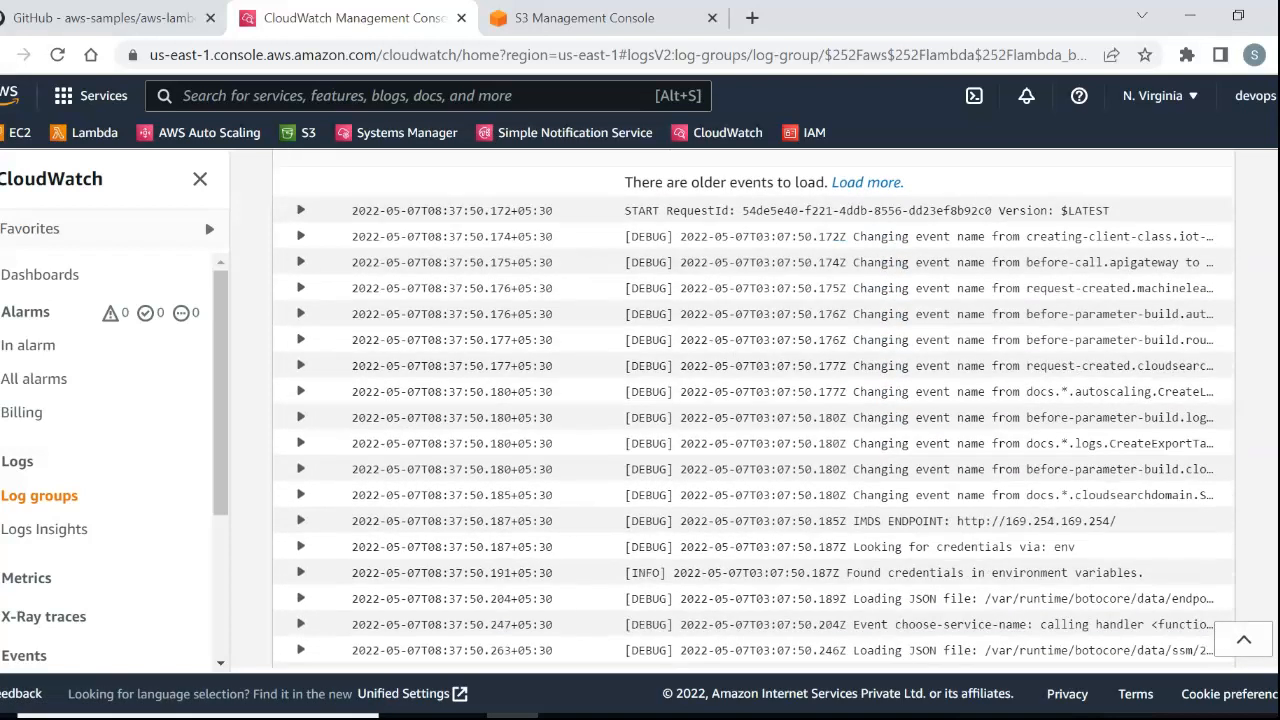
scroll(754, 409, down, 1)
scroll(754, 409, up, 2)
scroll(754, 409, down, 4)
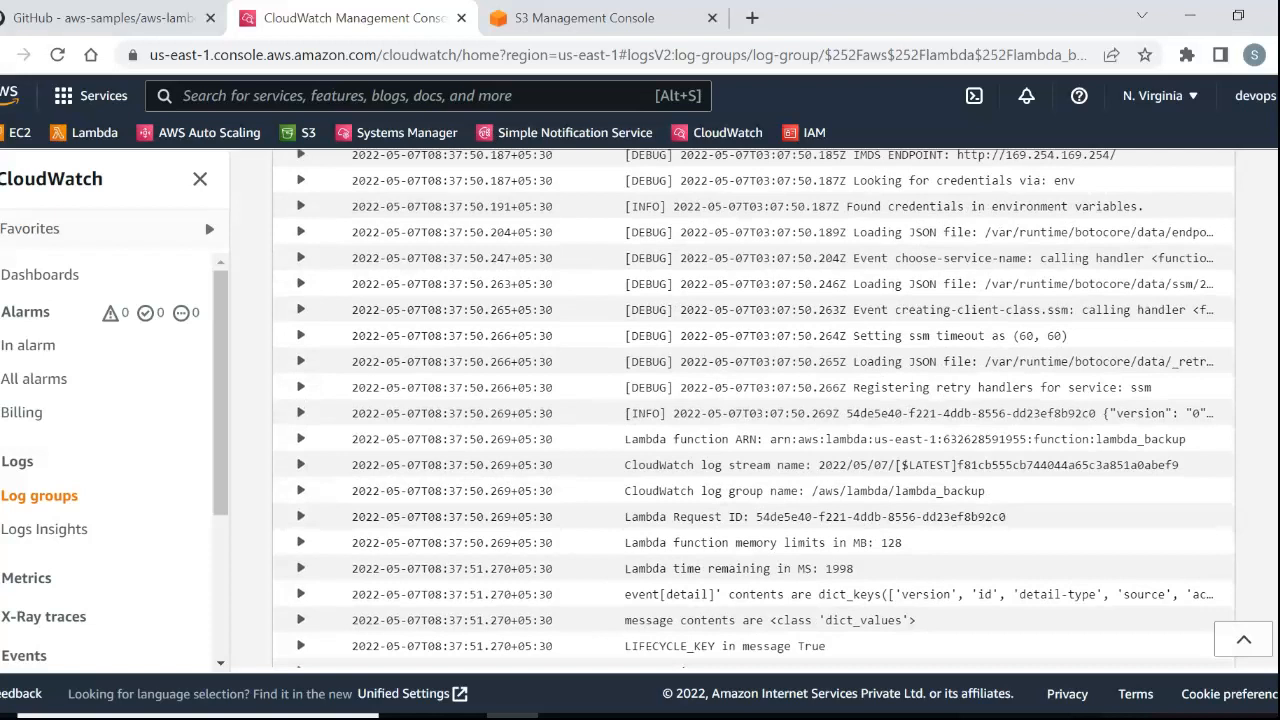
scroll(754, 409, down, 3)
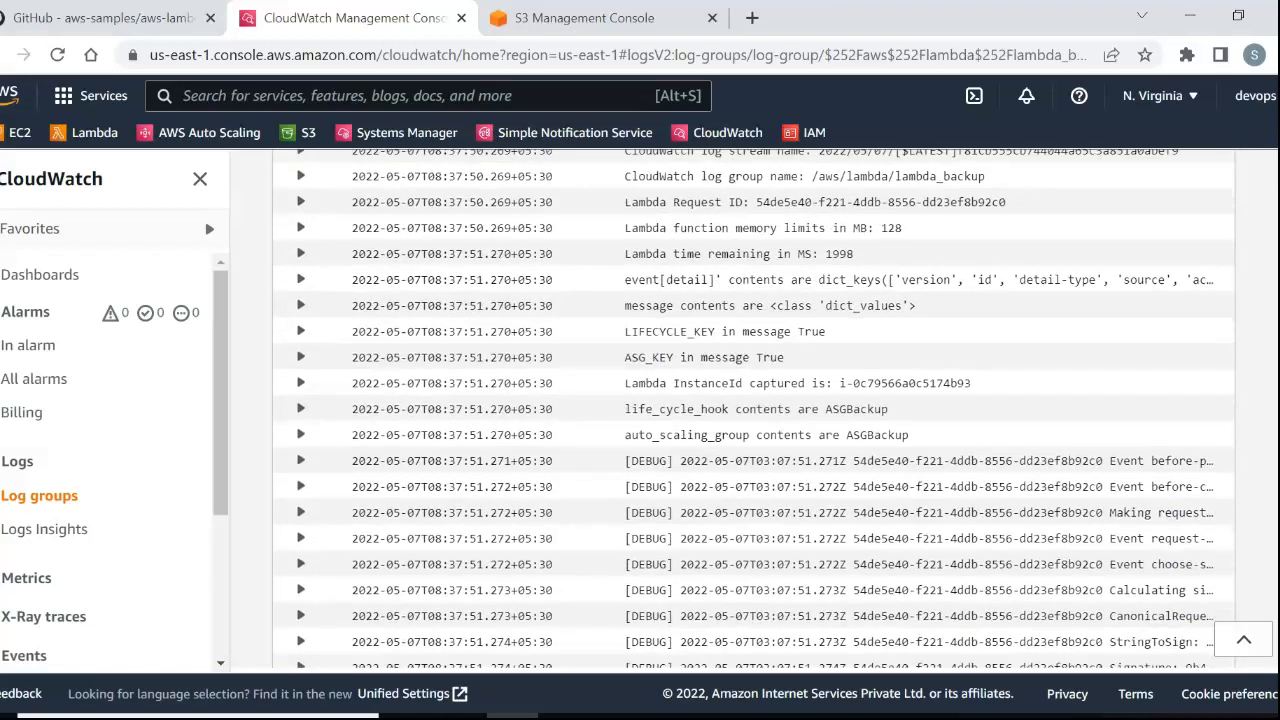
drag(972, 384, 888, 384)
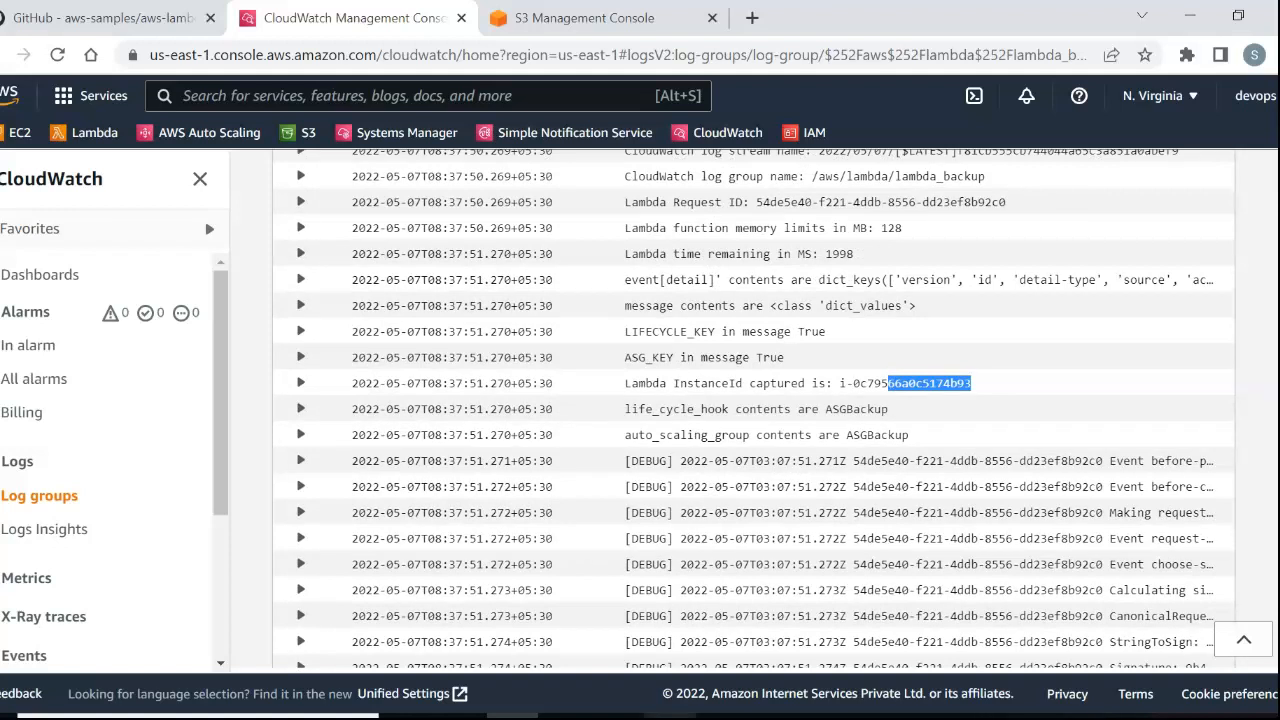
click(670, 715)
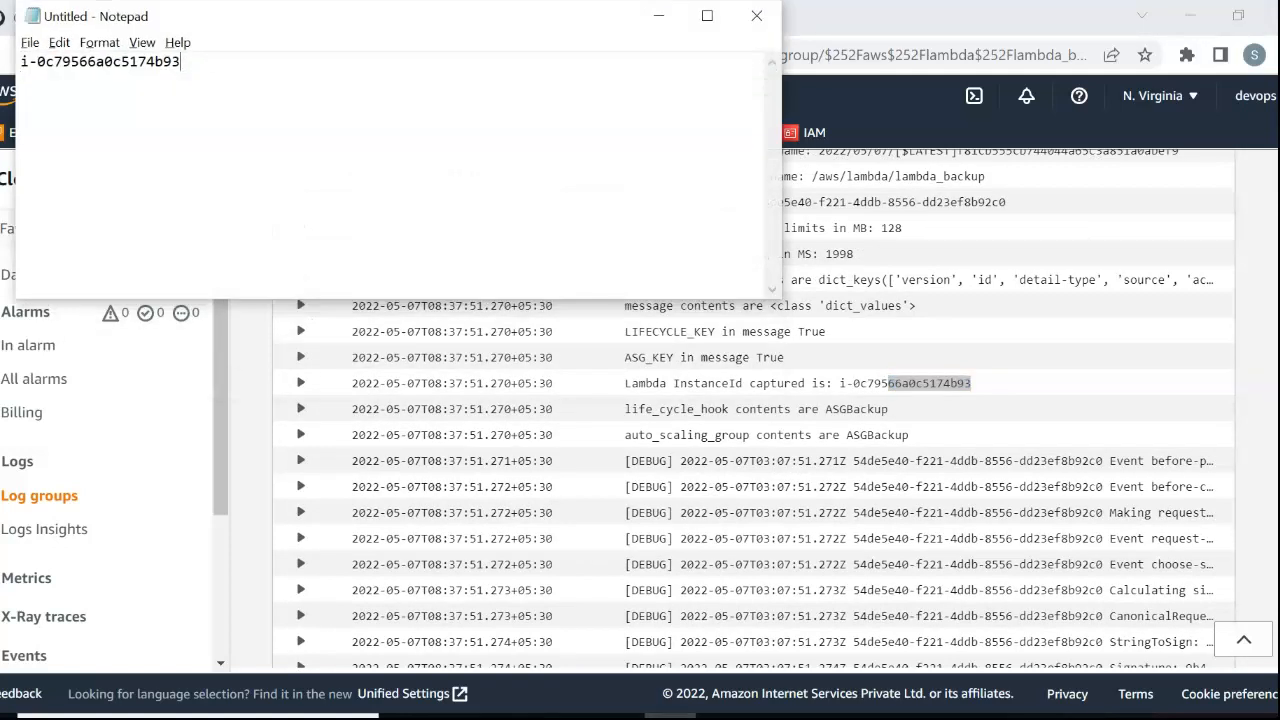
drag(181, 61, 20, 61)
click(1010, 400)
scroll(752, 430, up, 15)
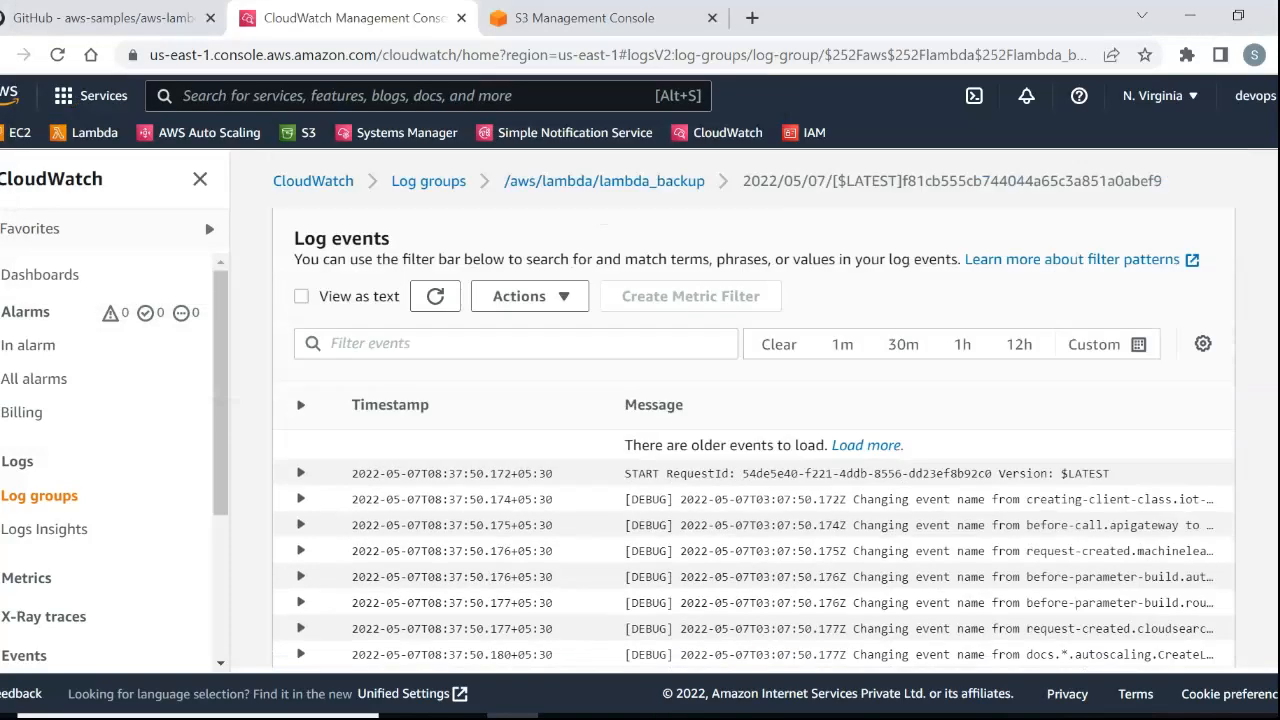
Open the EC2 console in the CloudWatch tab and check the list of running instances.
click(585, 18)
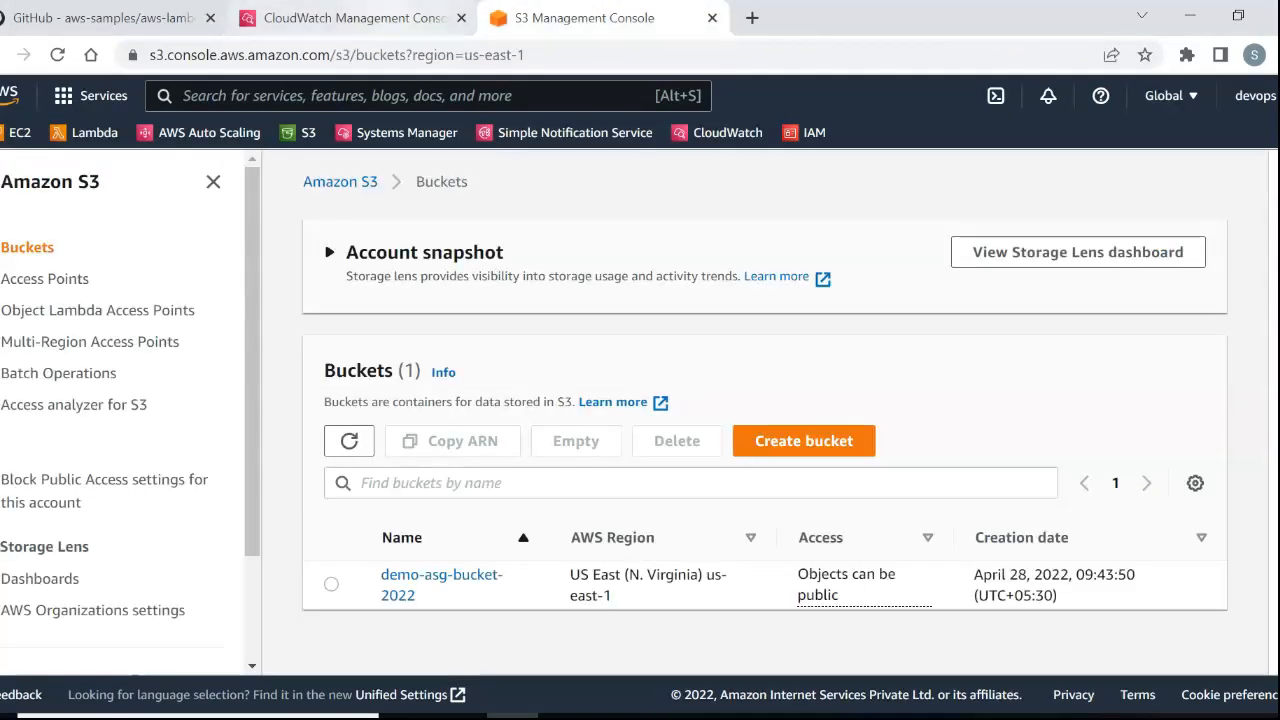
click(353, 18)
scroll(752, 430, up, 1)
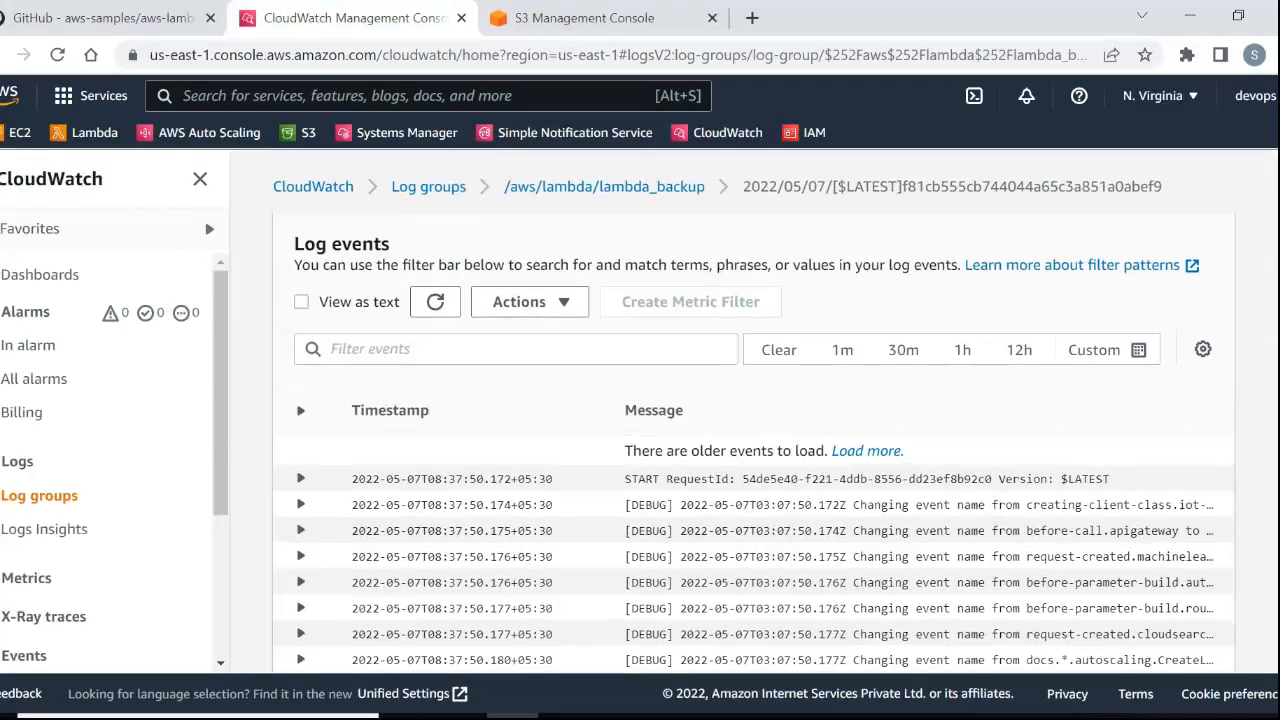
click(19, 133)
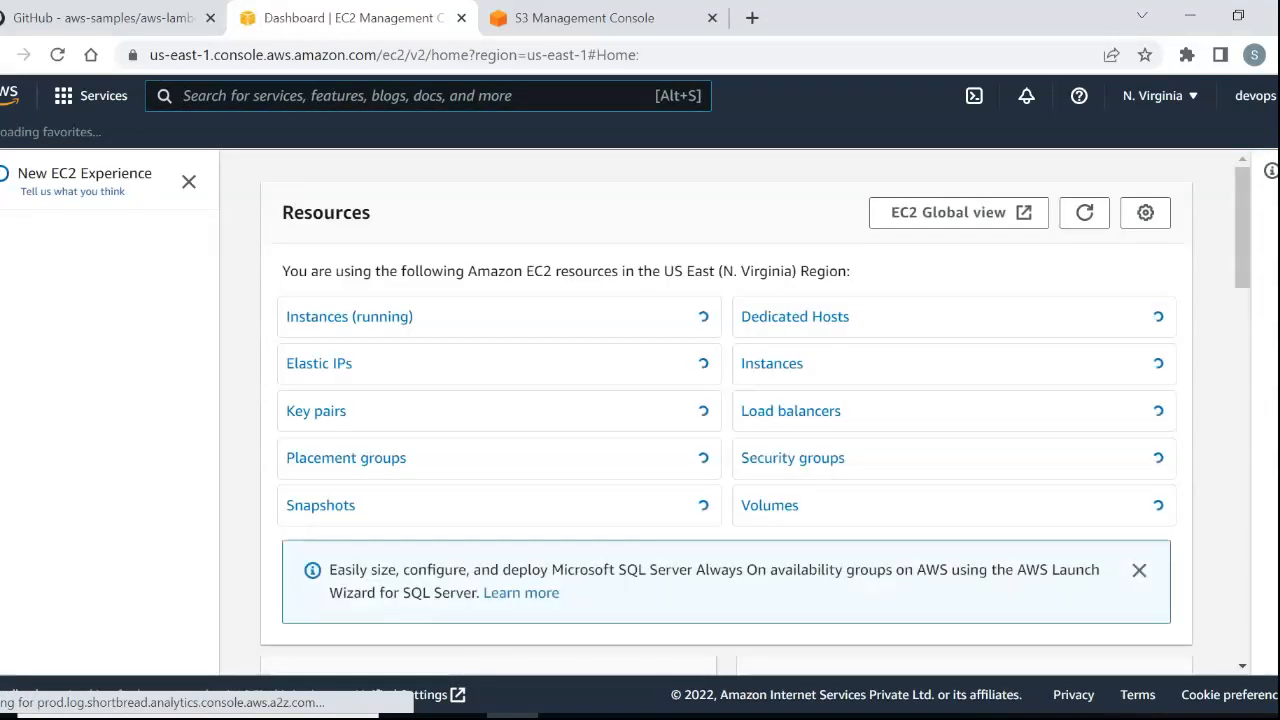
click(349, 316)
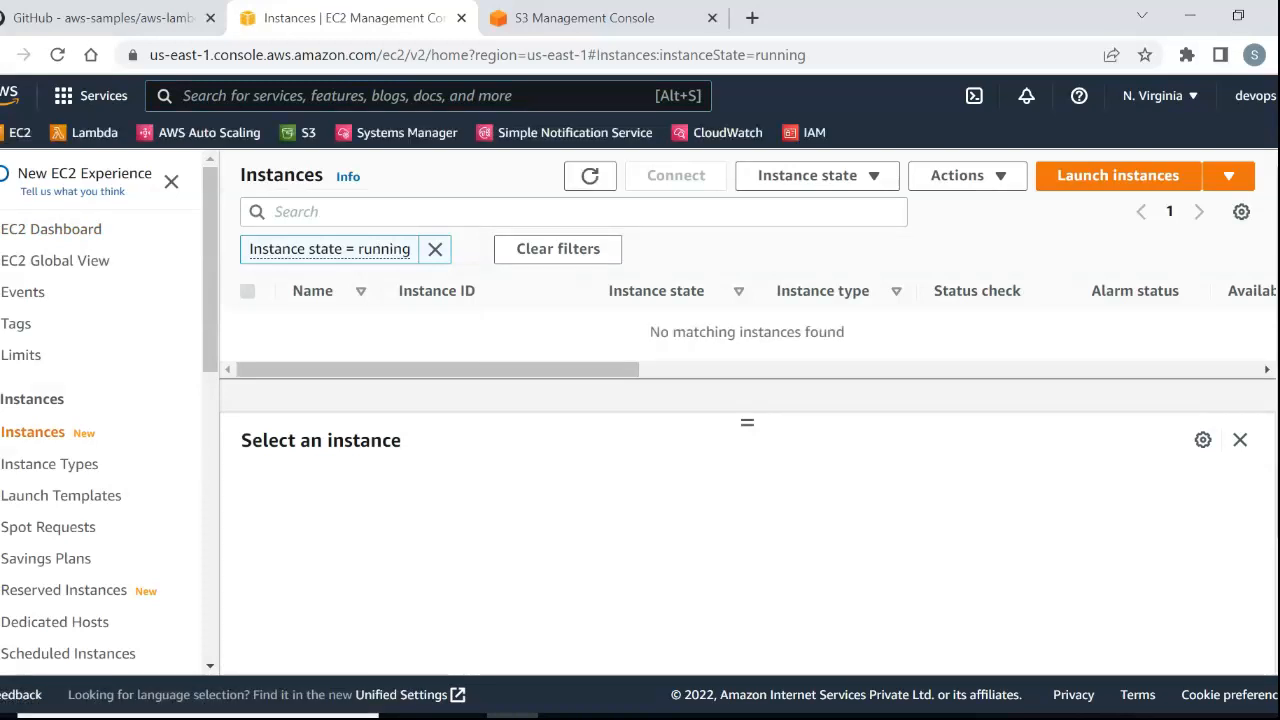
Open the i-025dfacde1dedf260/ folder in the demo-asg-bucket-2022 S3 bucket and check its tar file's last modified time.
click(585, 18)
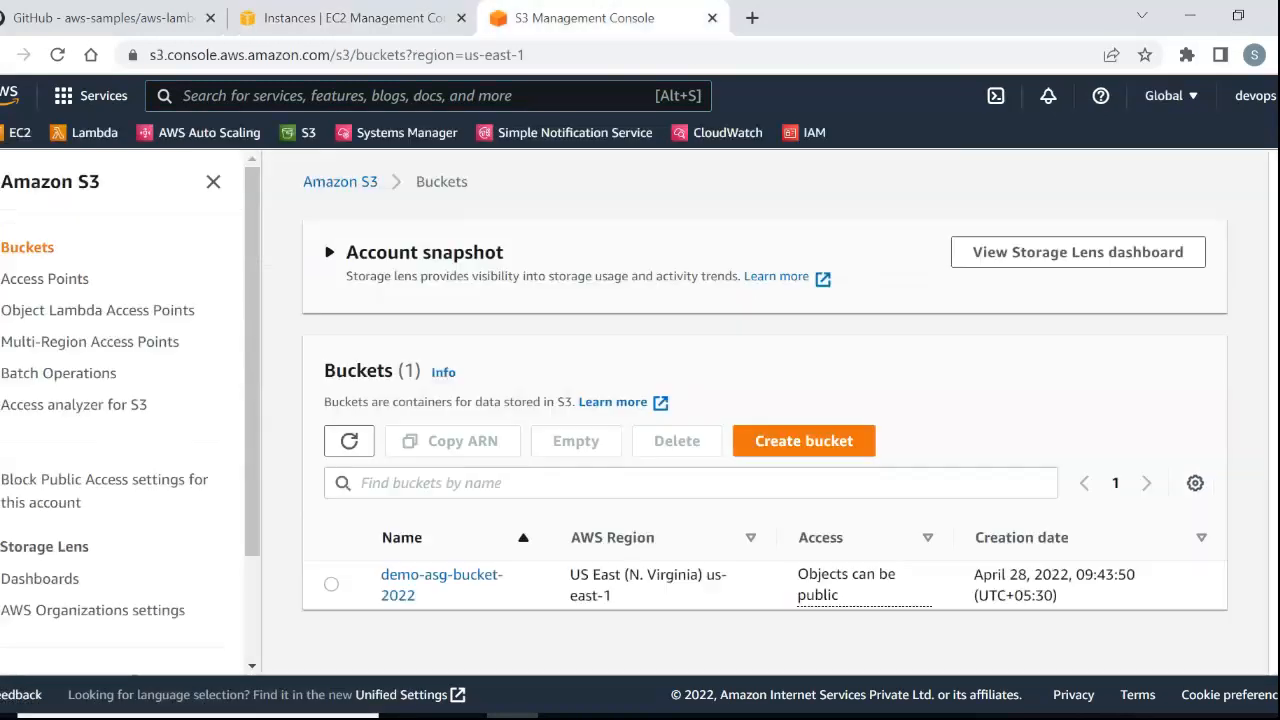
click(441, 576)
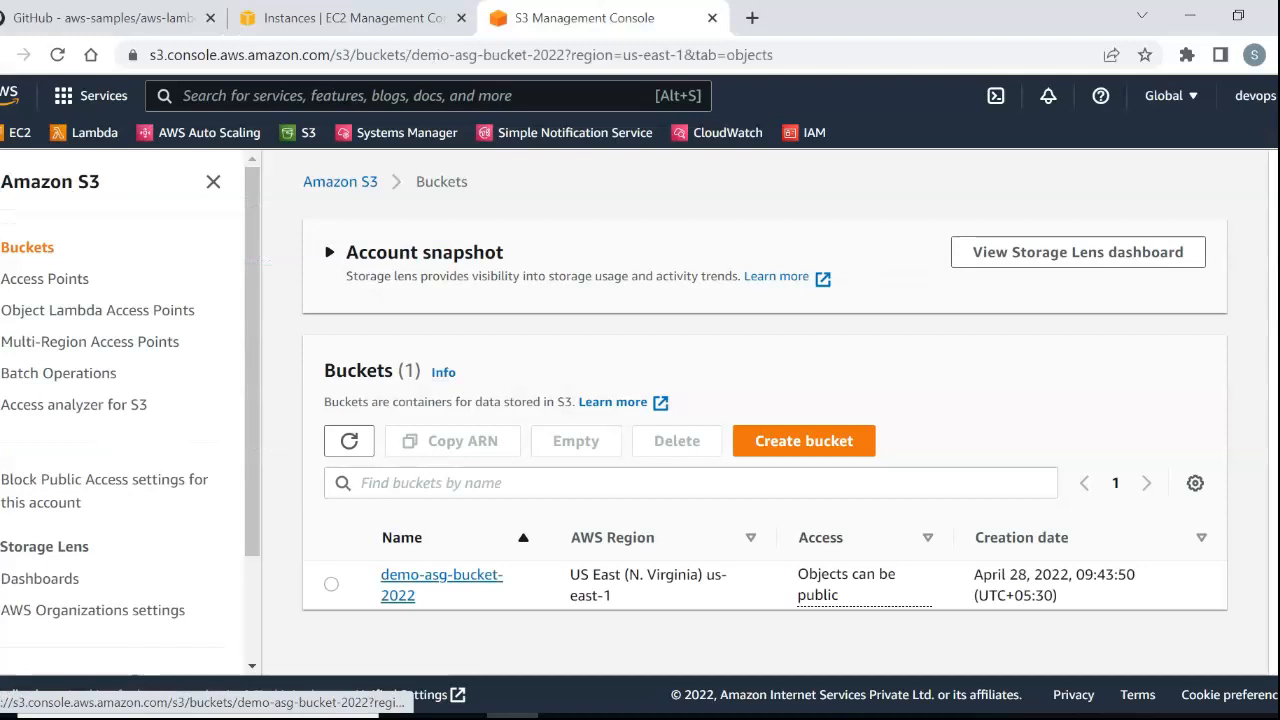
scroll(756, 450, down, 2)
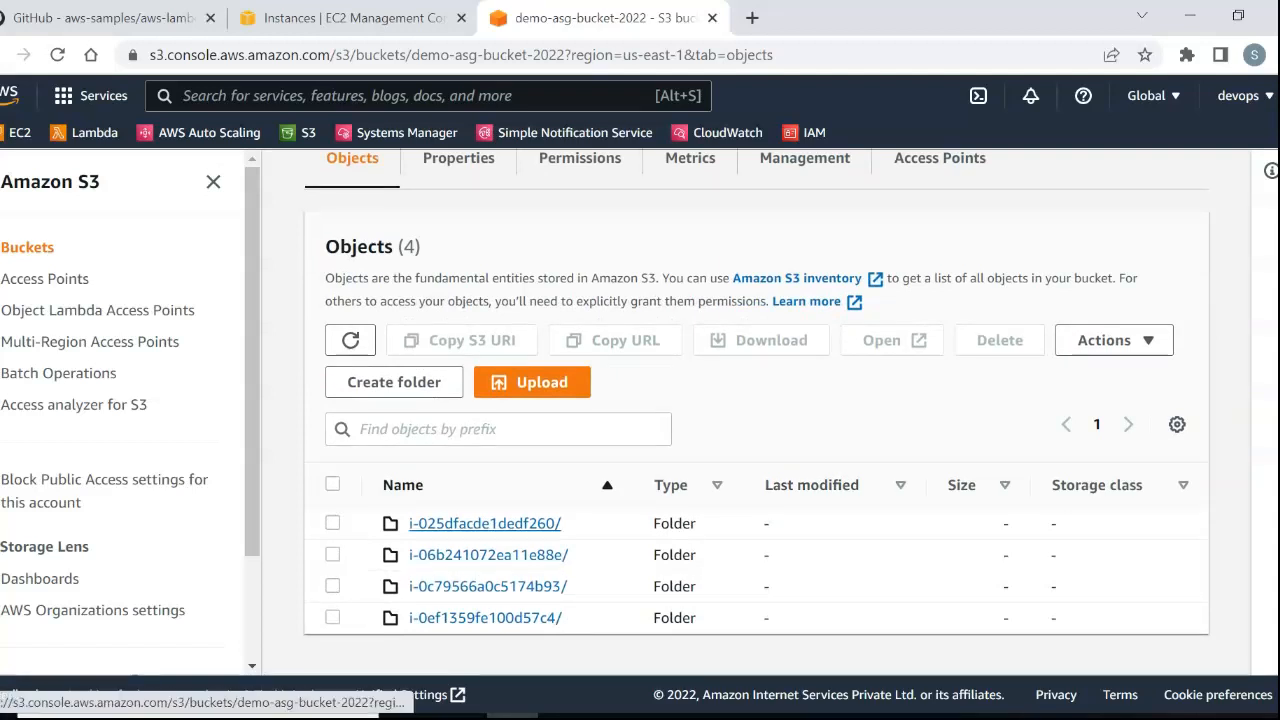
click(485, 523)
scroll(777, 412, down, 1)
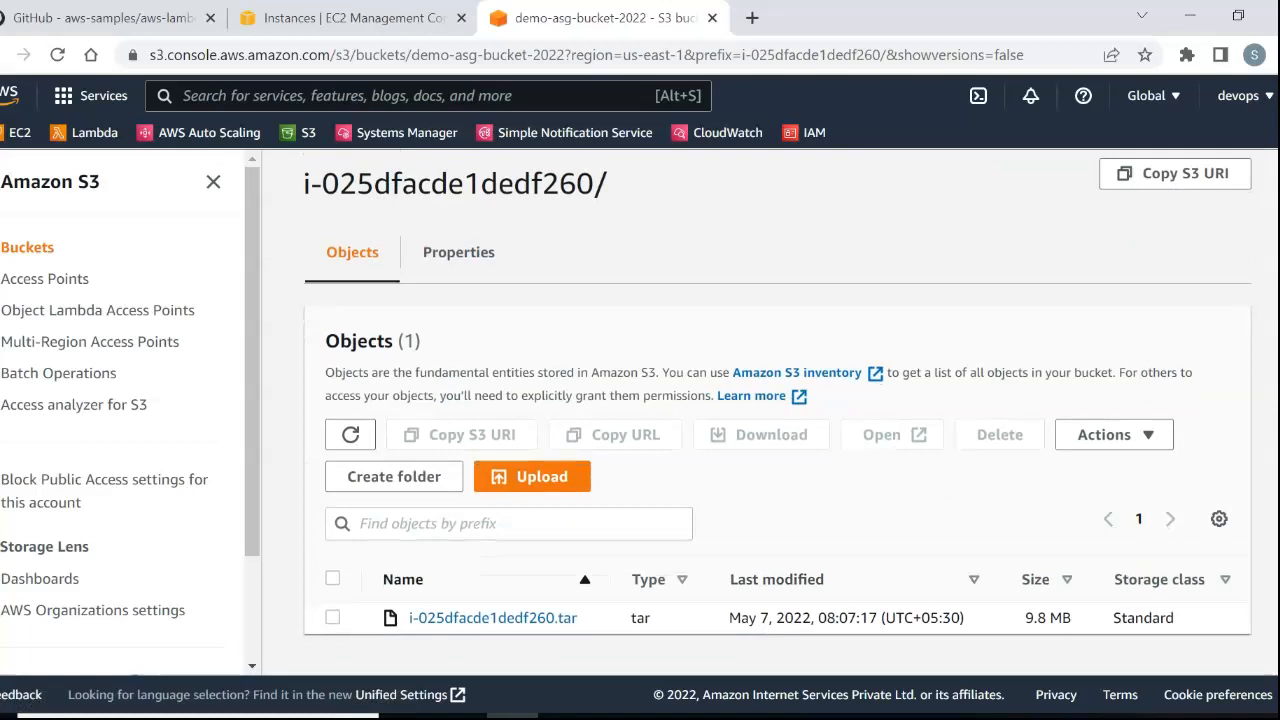
drag(818, 618, 966, 618)
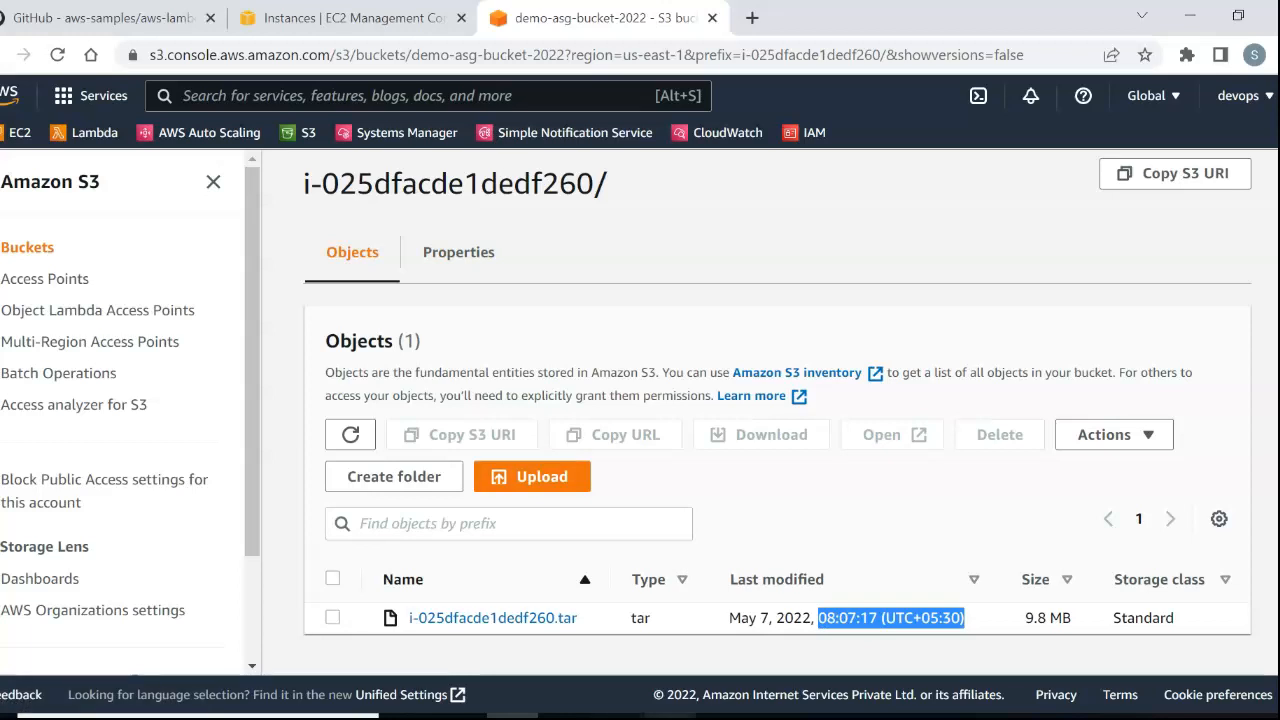
Recheck the instance ID in Notepad and open the matching i-0c79566a0c5174b93/ folder in demo-asg-bucket-2022.
key(alt+Tab)
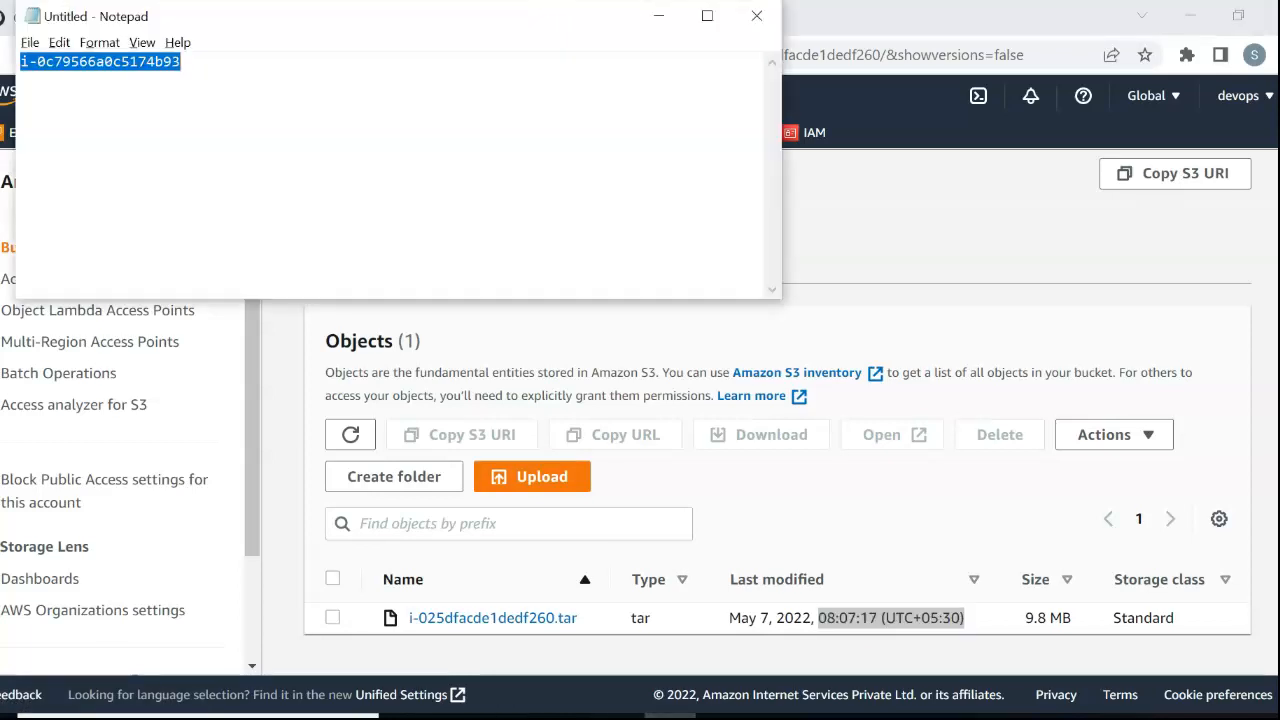
click(659, 16)
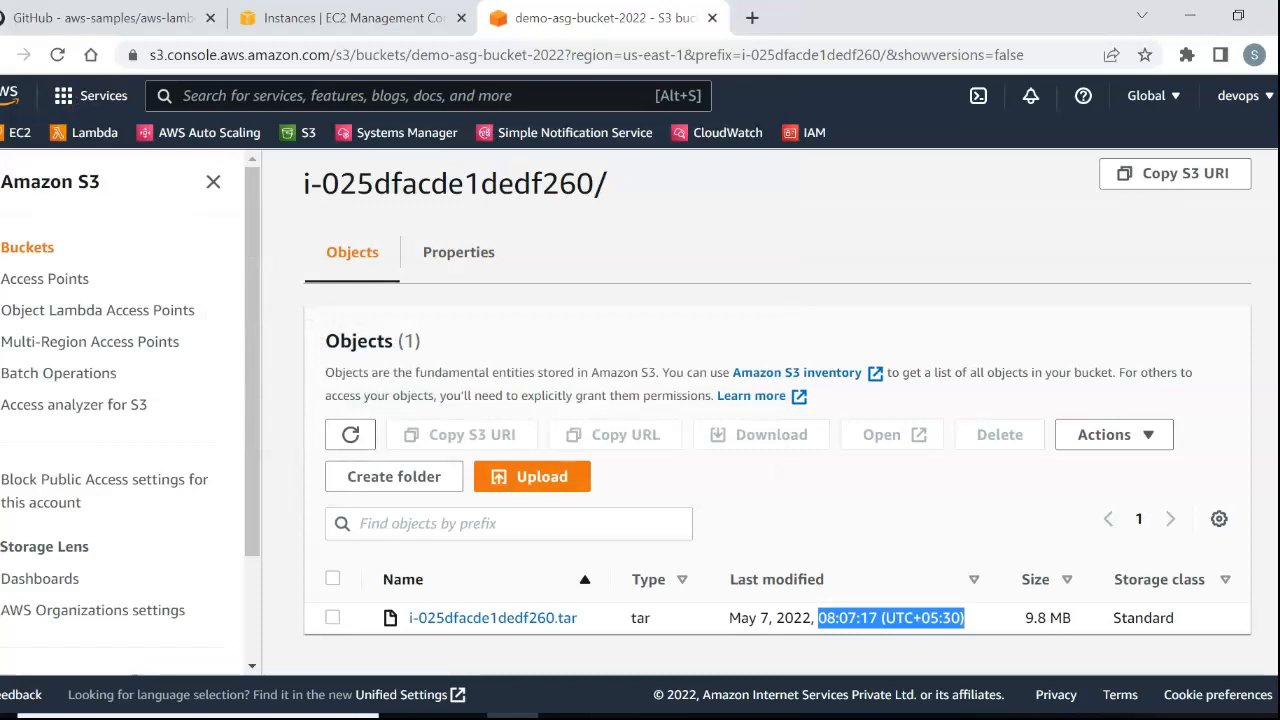
click(583, 182)
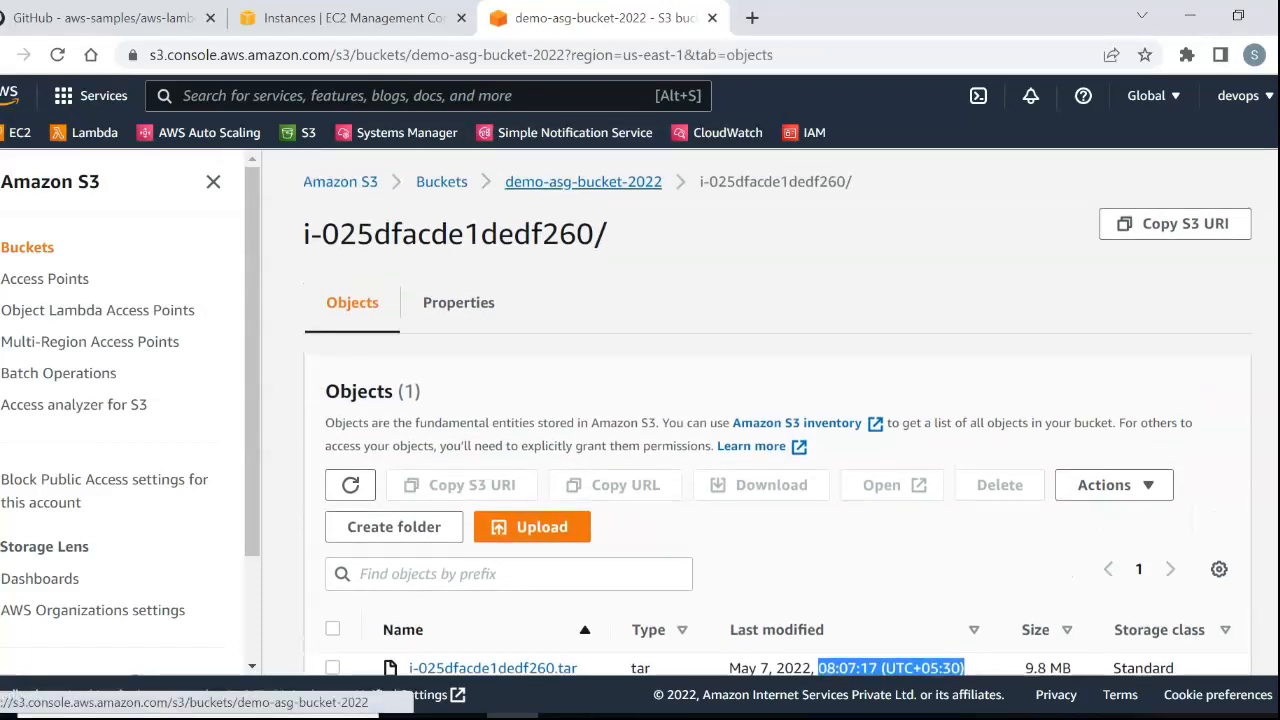
scroll(490, 600, down, 3)
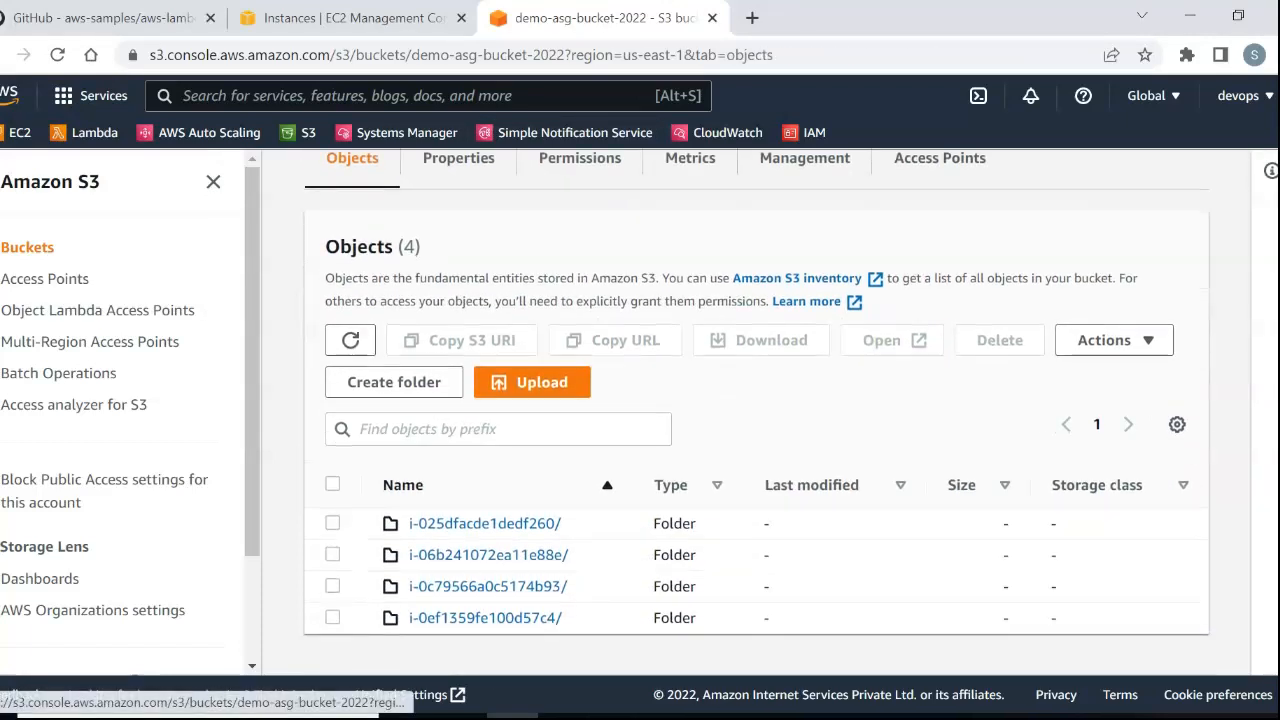
click(488, 586)
scroll(488, 586, down, 1)
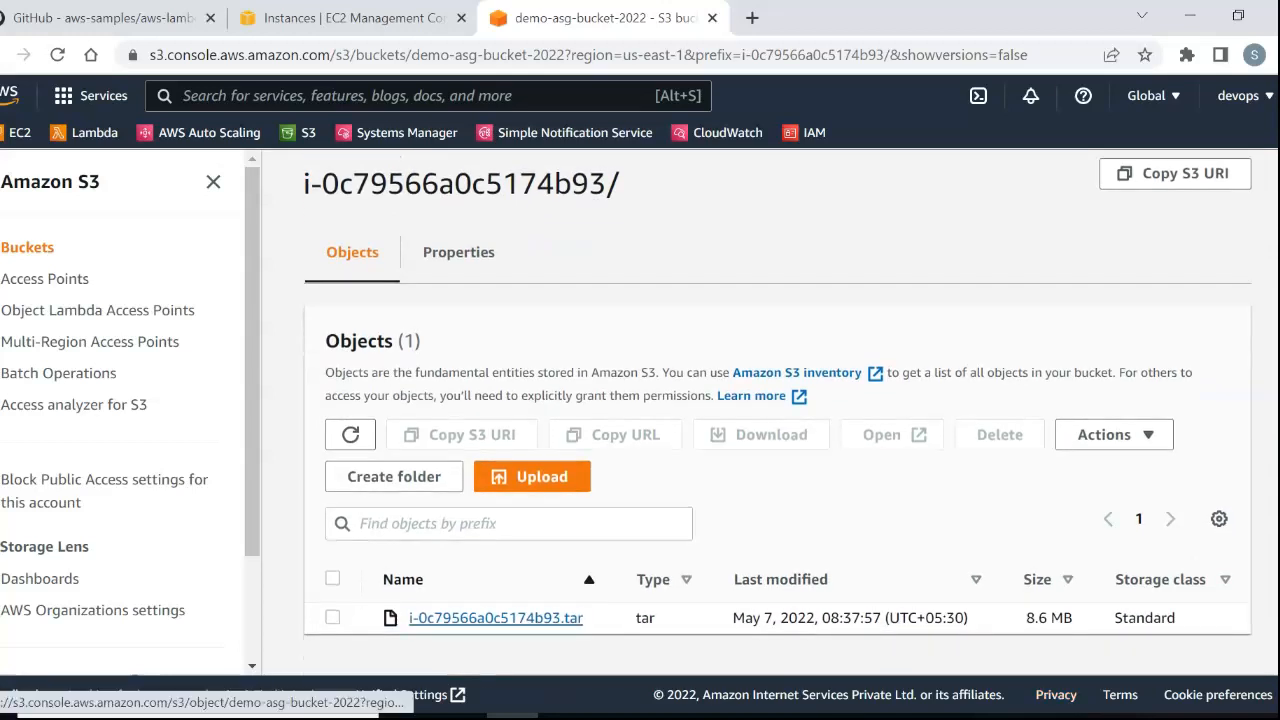
Open the i-0c79566a0c5174b93.tar object and look through its properties.
click(495, 617)
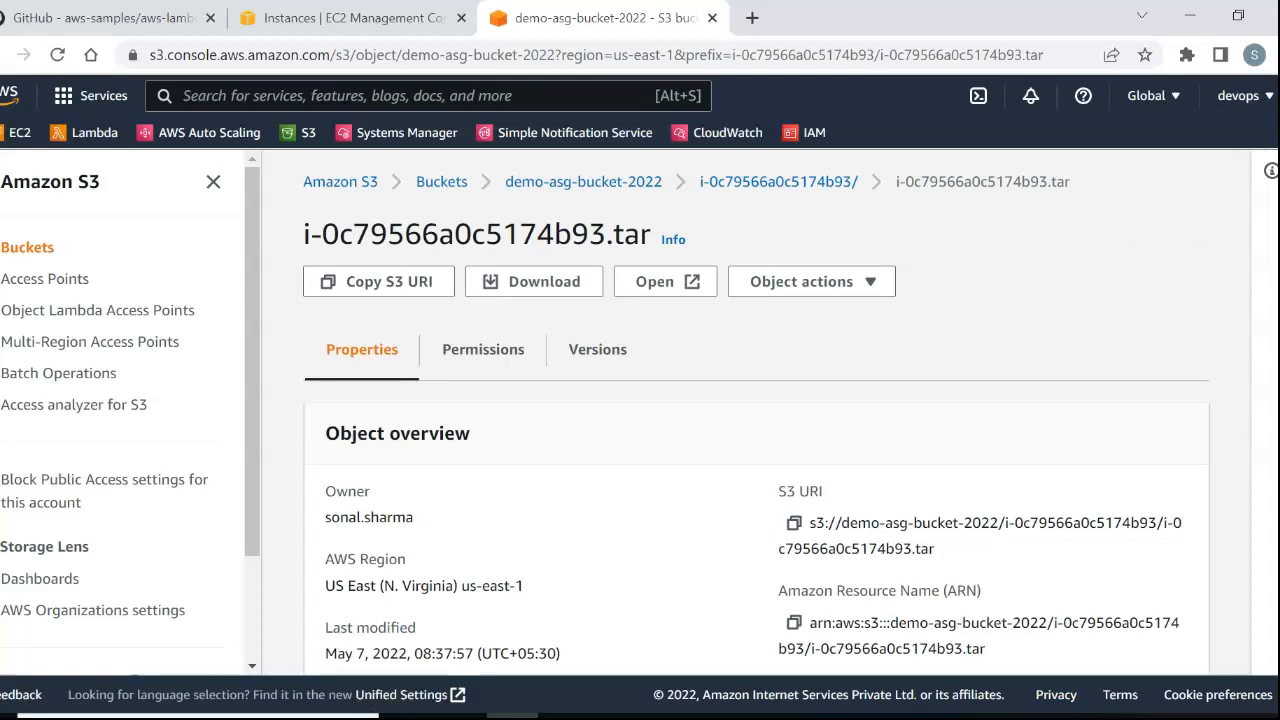
scroll(756, 410, down, 6)
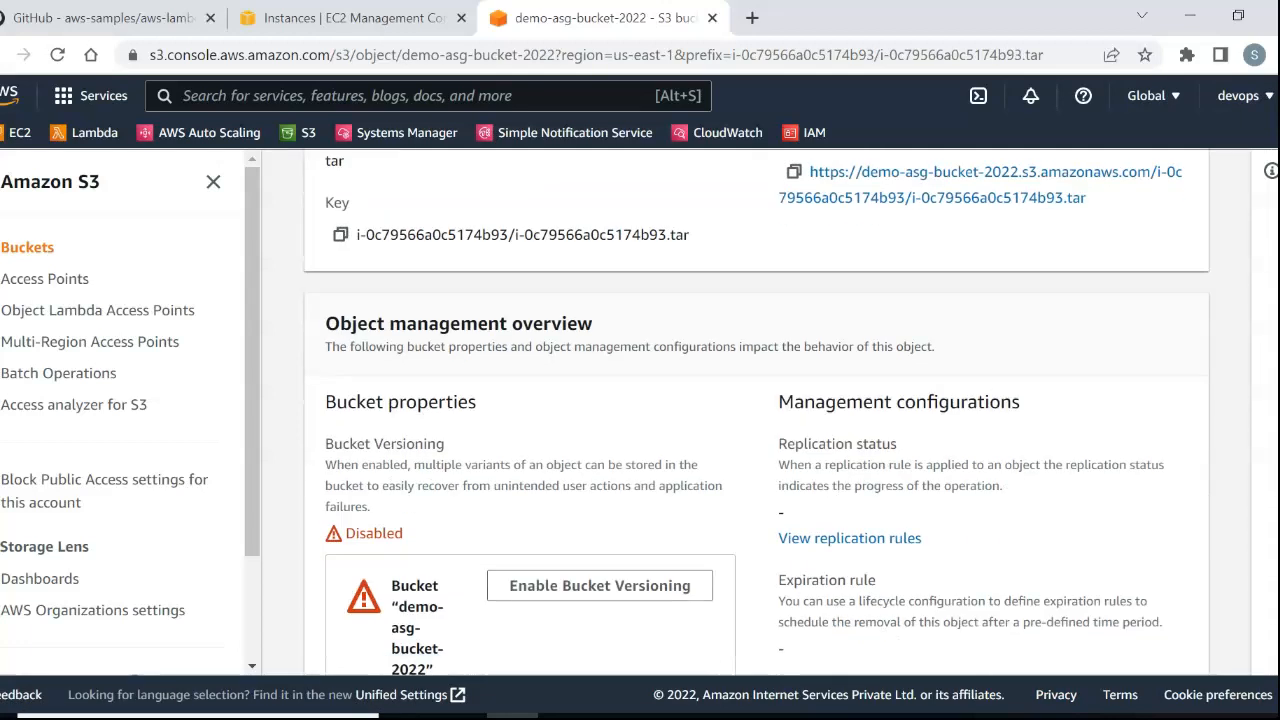
scroll(756, 410, down, 10)
scroll(756, 410, down, 6)
scroll(757, 410, up, 15)
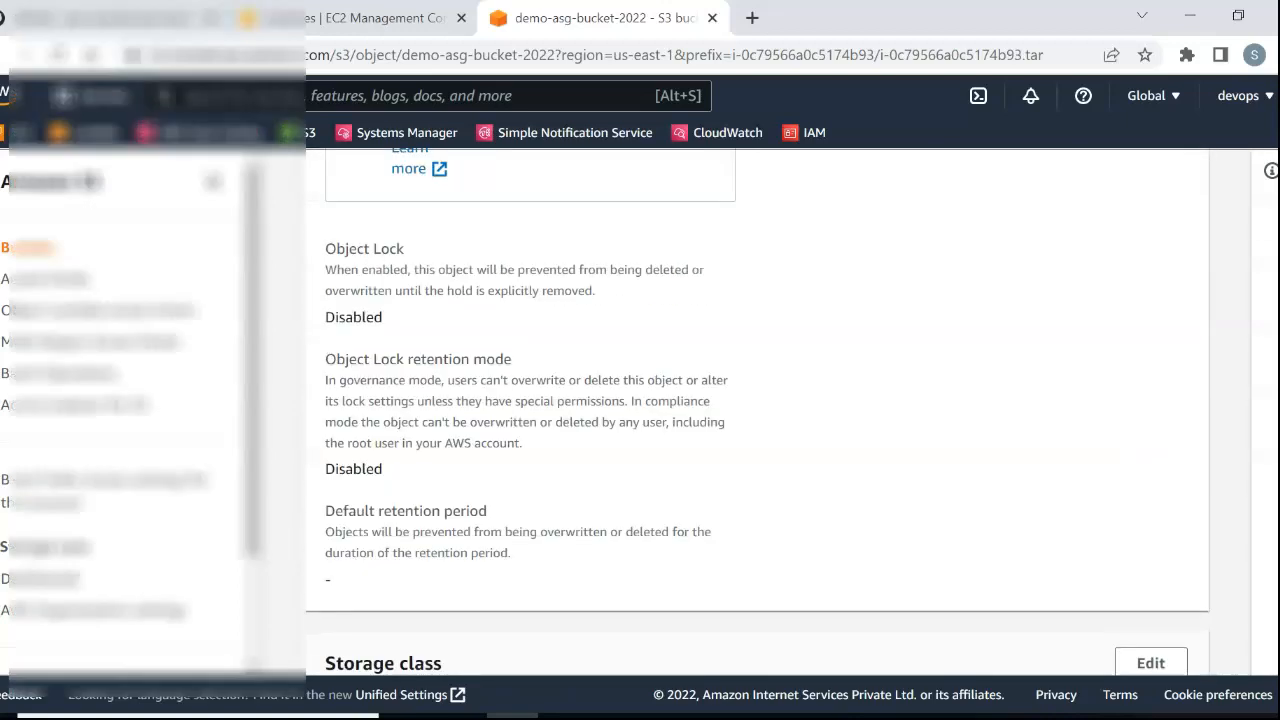
Start downloading i-0c79566a0c5174b93.tar and check the backed-up log folder in File Explorer for the test text file.
scroll(757, 410, up, 3)
click(534, 282)
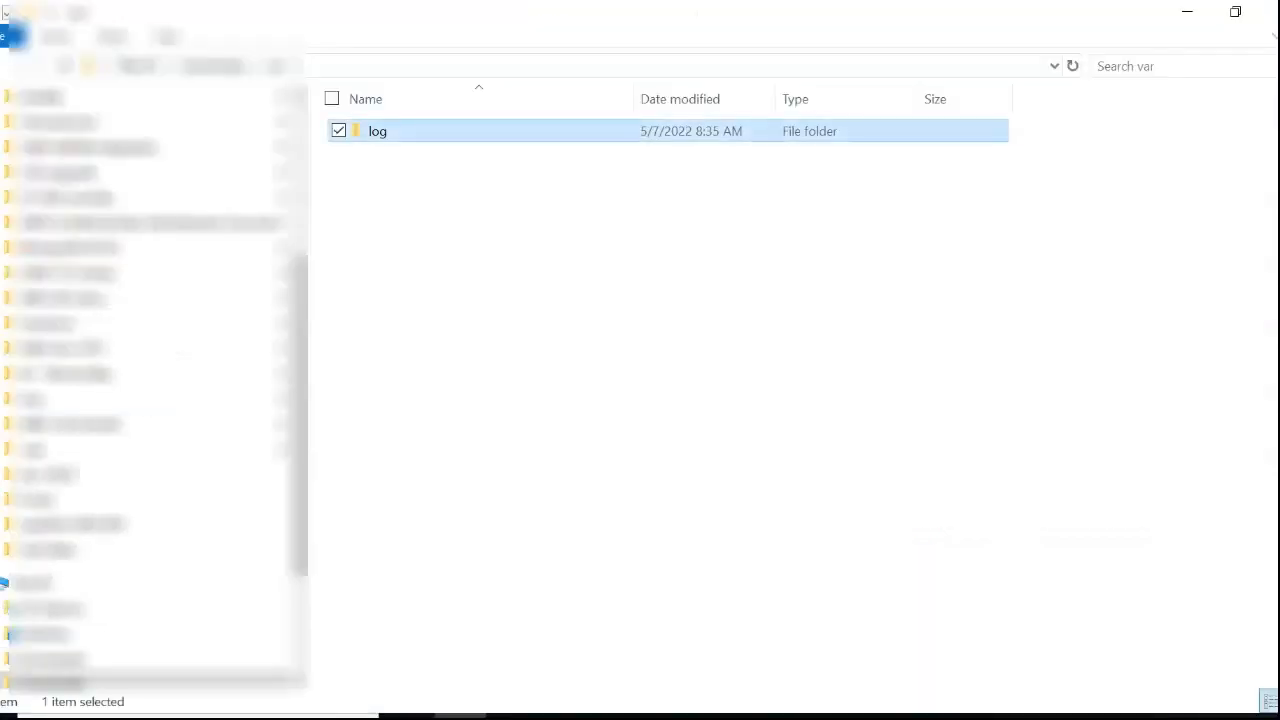
key(Return)
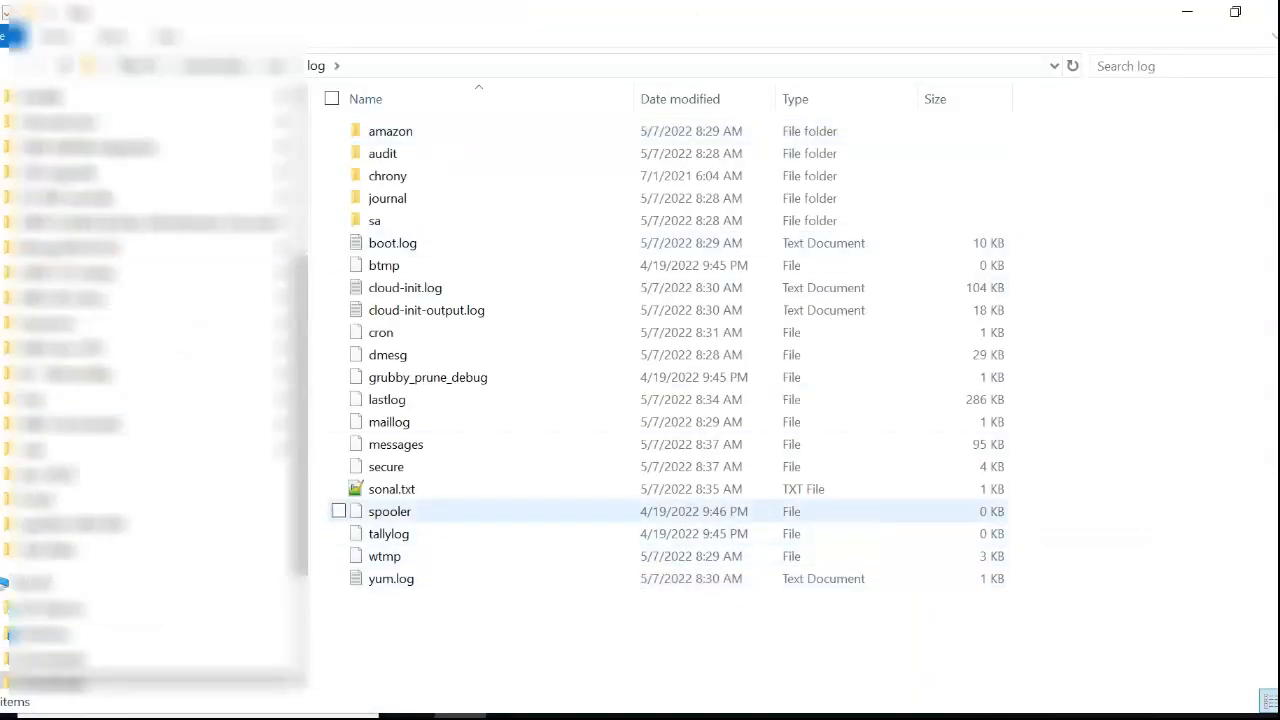
click(391, 489)
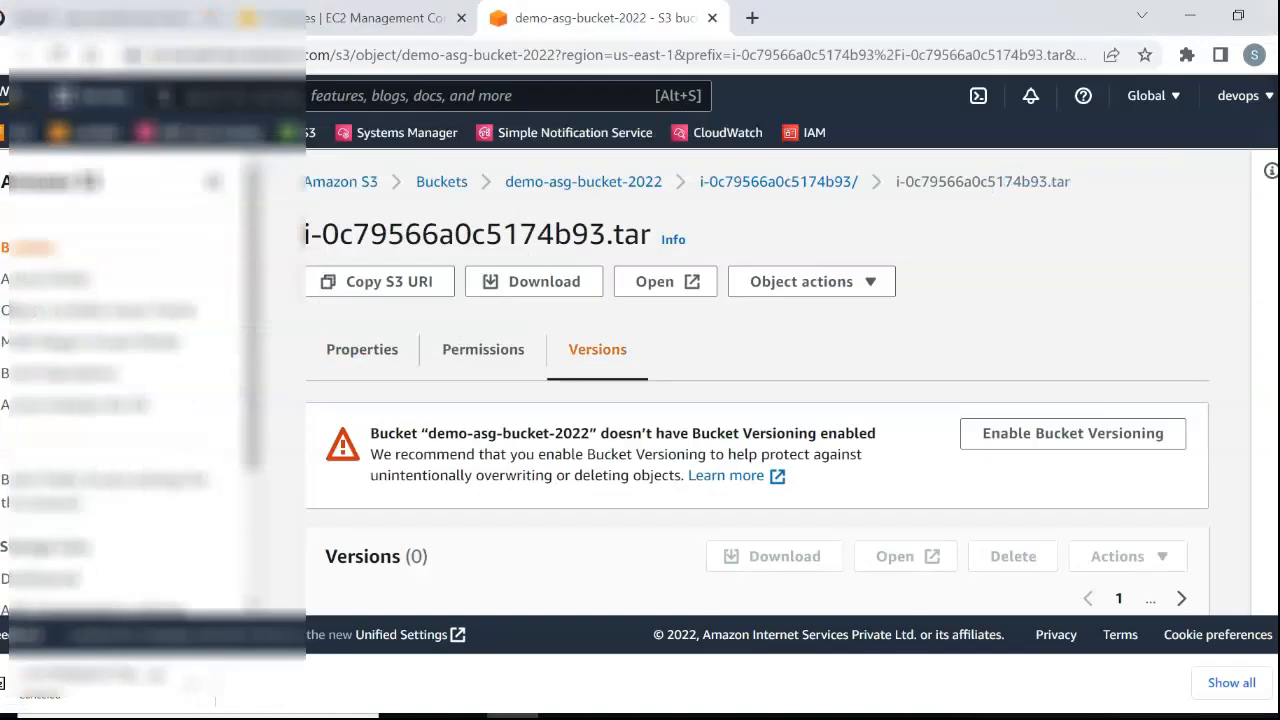
Return to the aws-lambda-lifecycle-hooks-function GitHub repository and review the README's conclusion and testing sections, ending at the file list.
key(ctrl+shift+Tab)
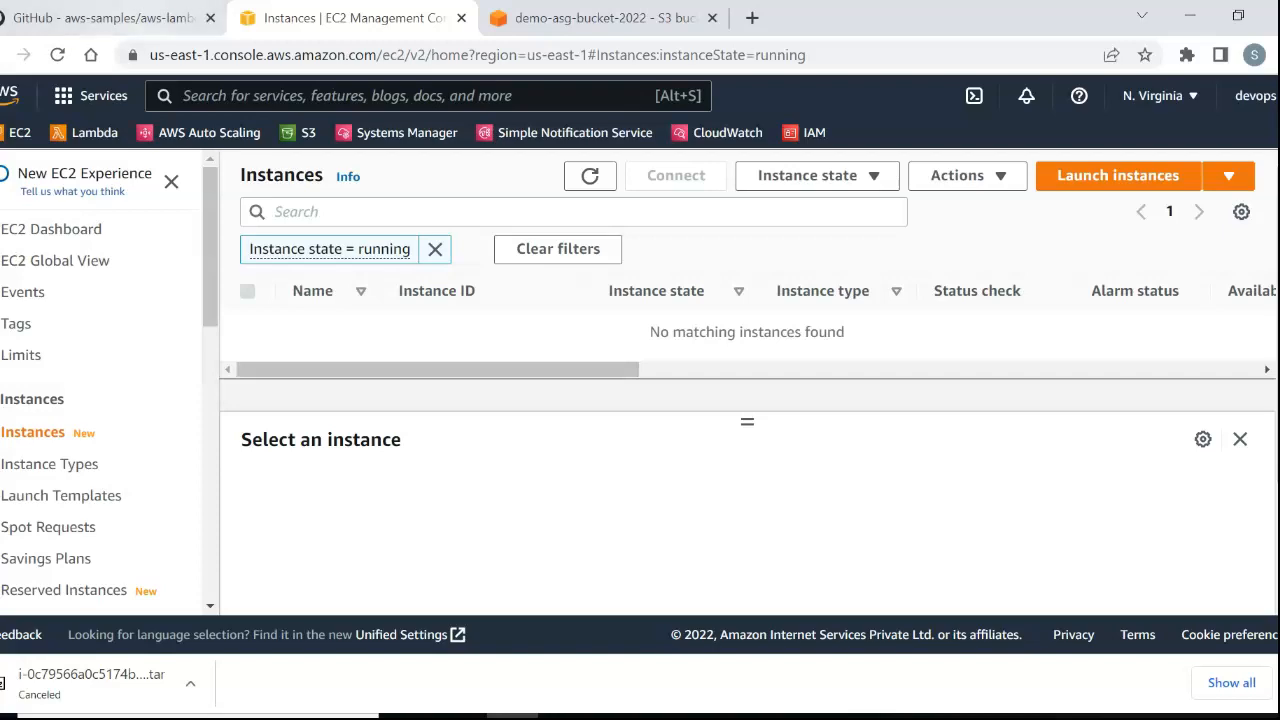
key(ctrl+shift+Tab)
click(600, 400)
scroll(600, 400, down, 2)
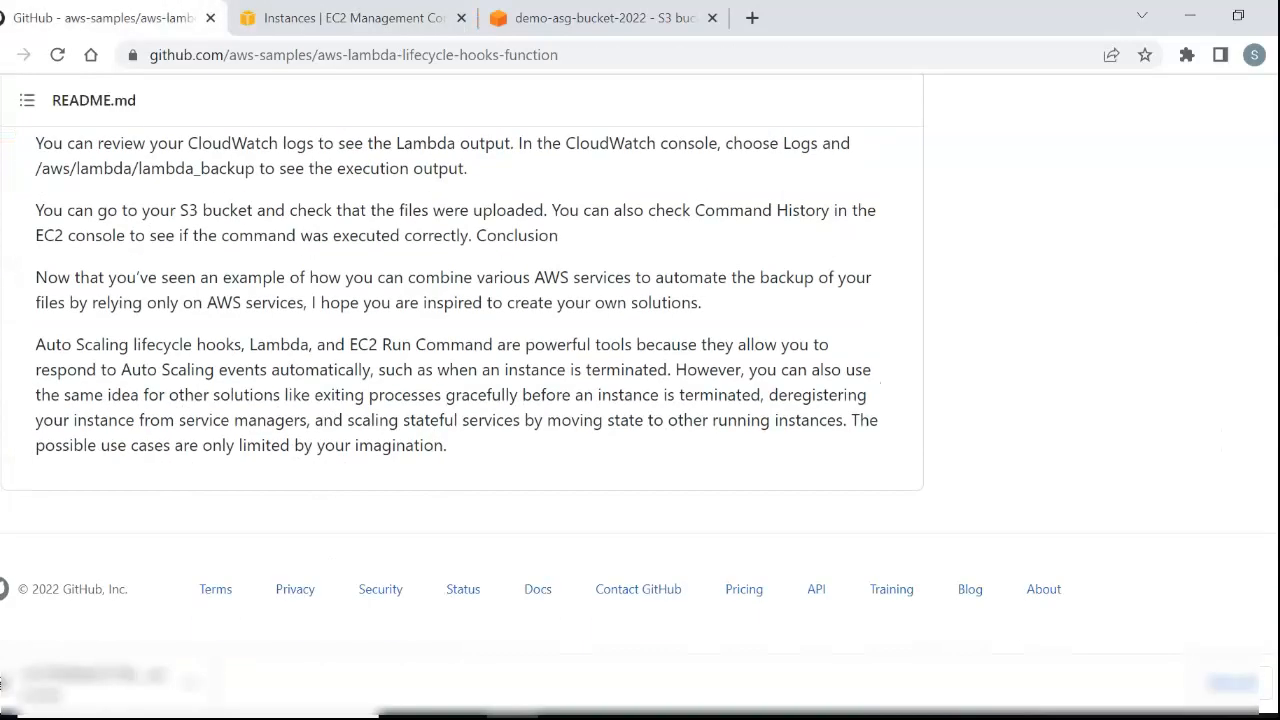
scroll(600, 400, up, 5)
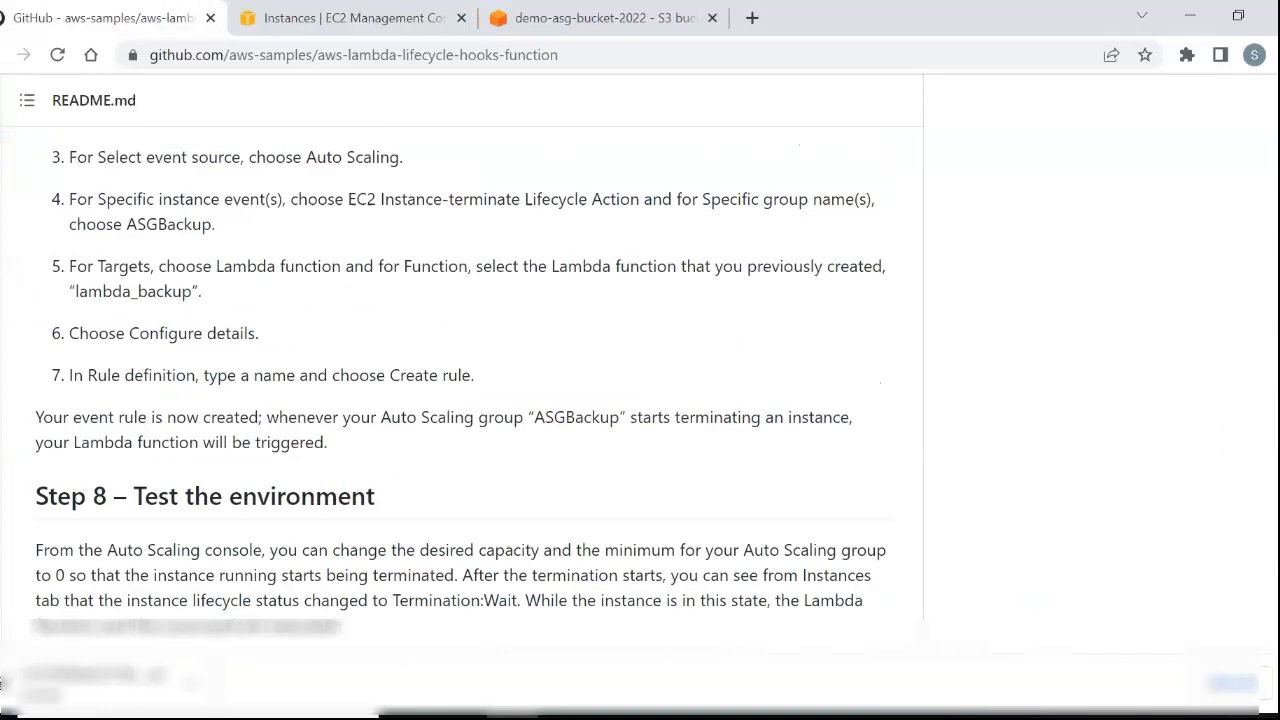
scroll(460, 380, up, 20)
scroll(460, 380, up, 15)
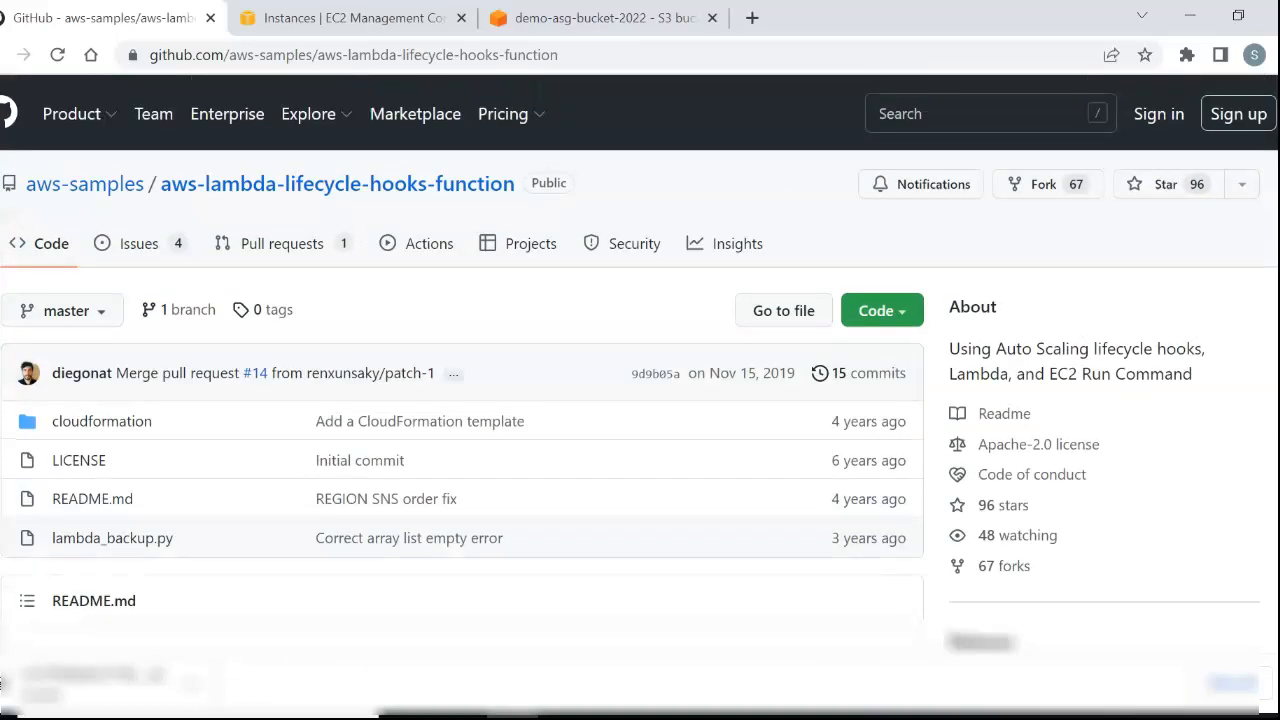